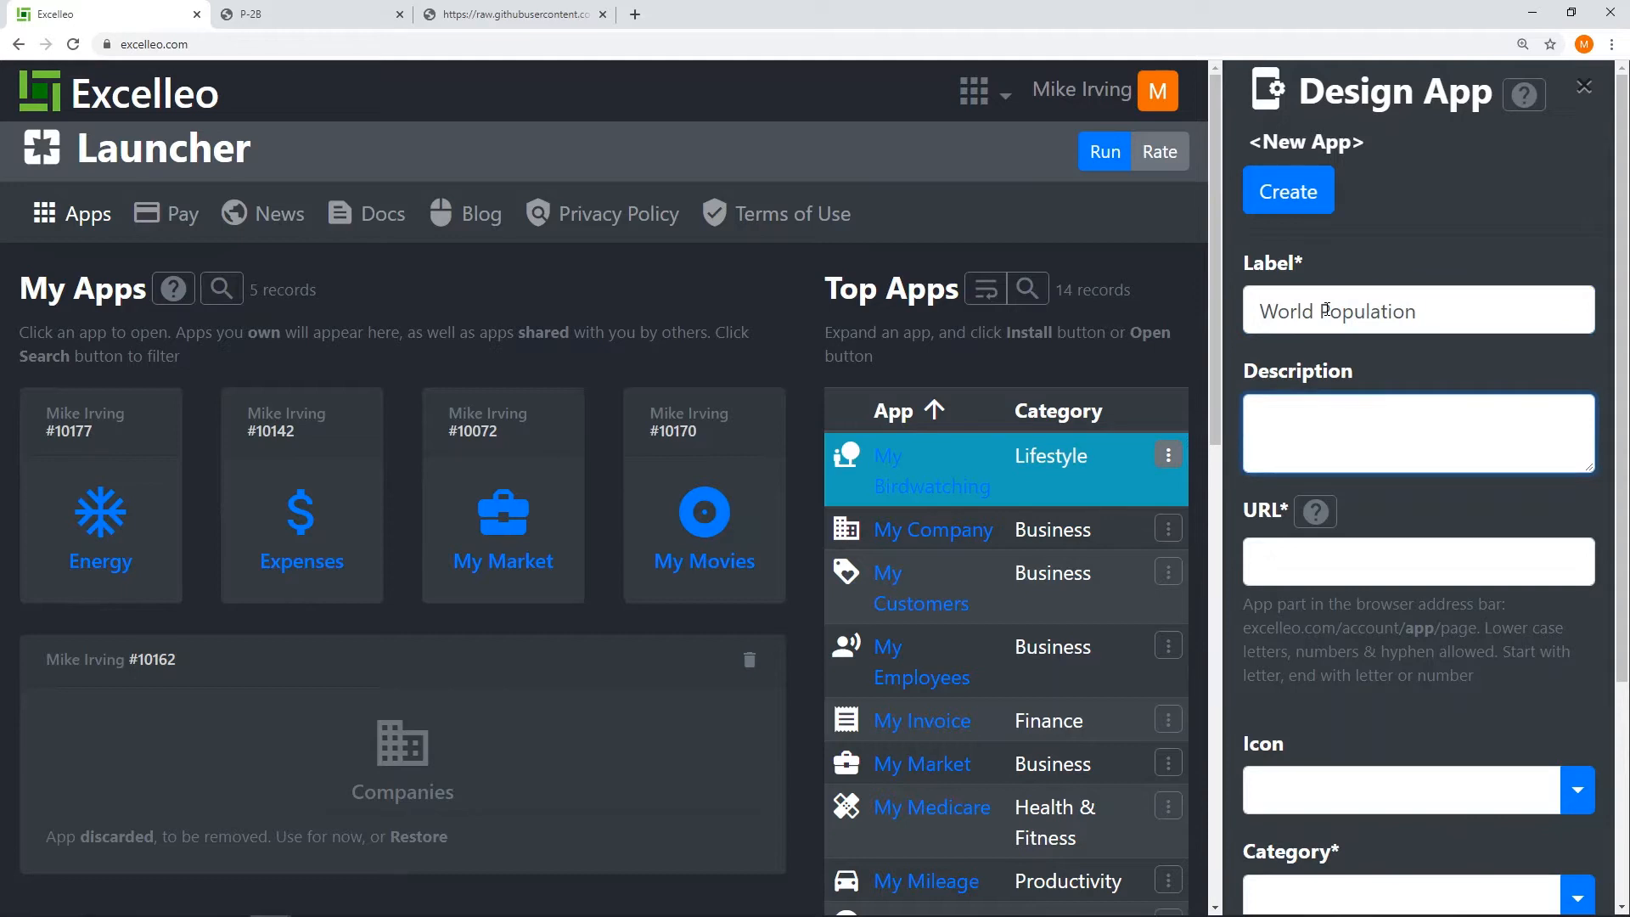
Step: Enter "World population app" as the new app's description and "population" as its URL
text(World population app)
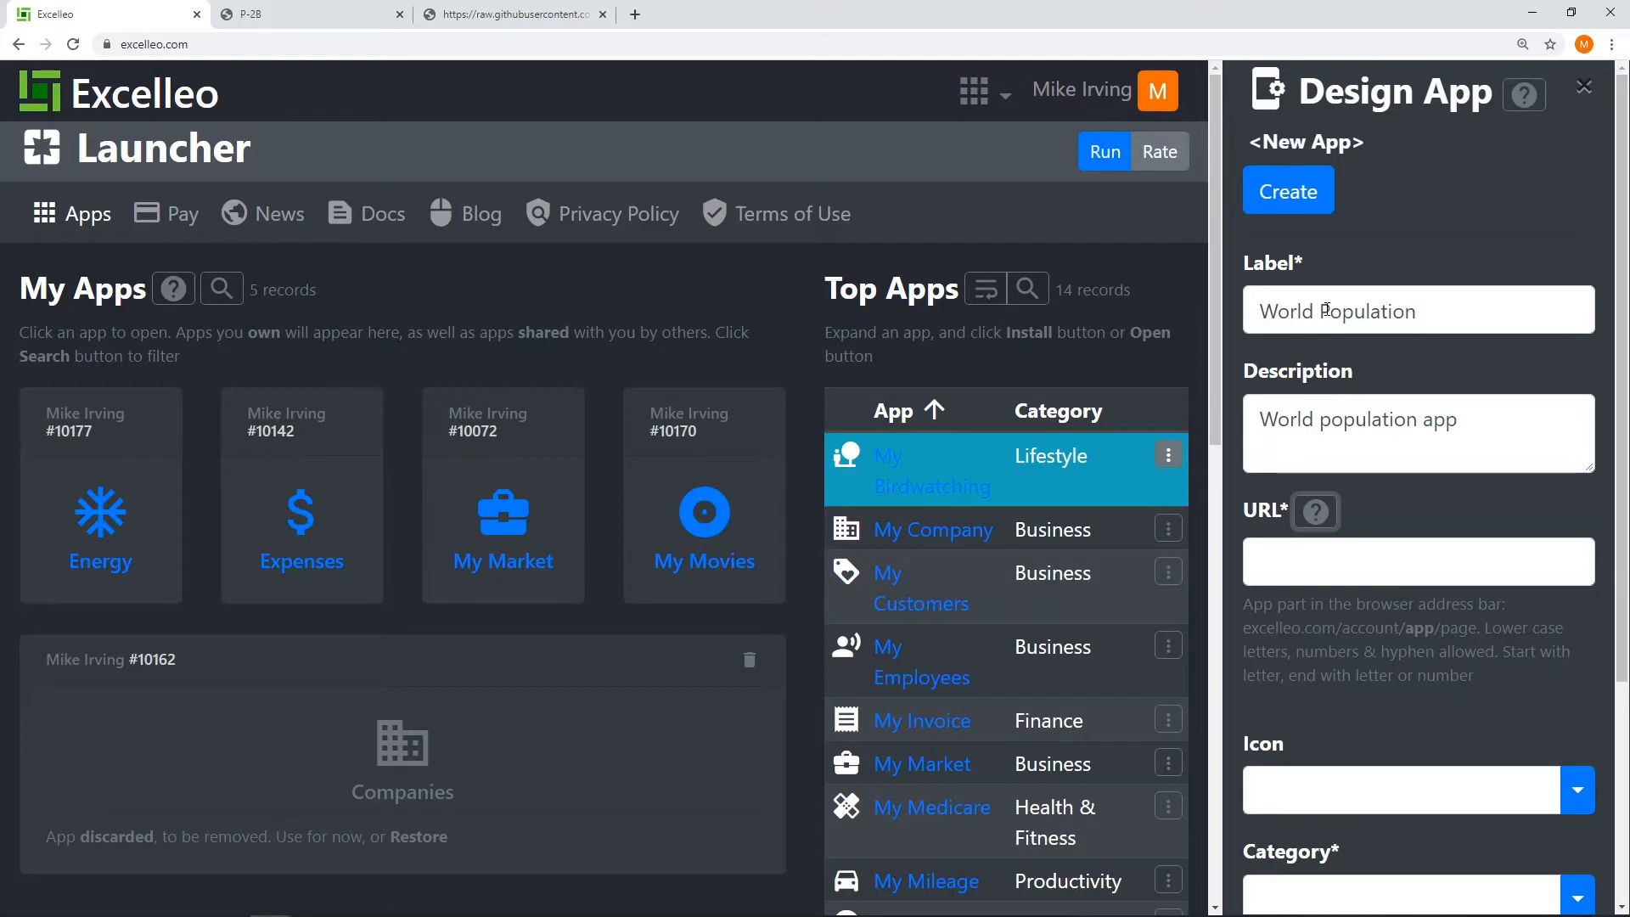
key(Tab)
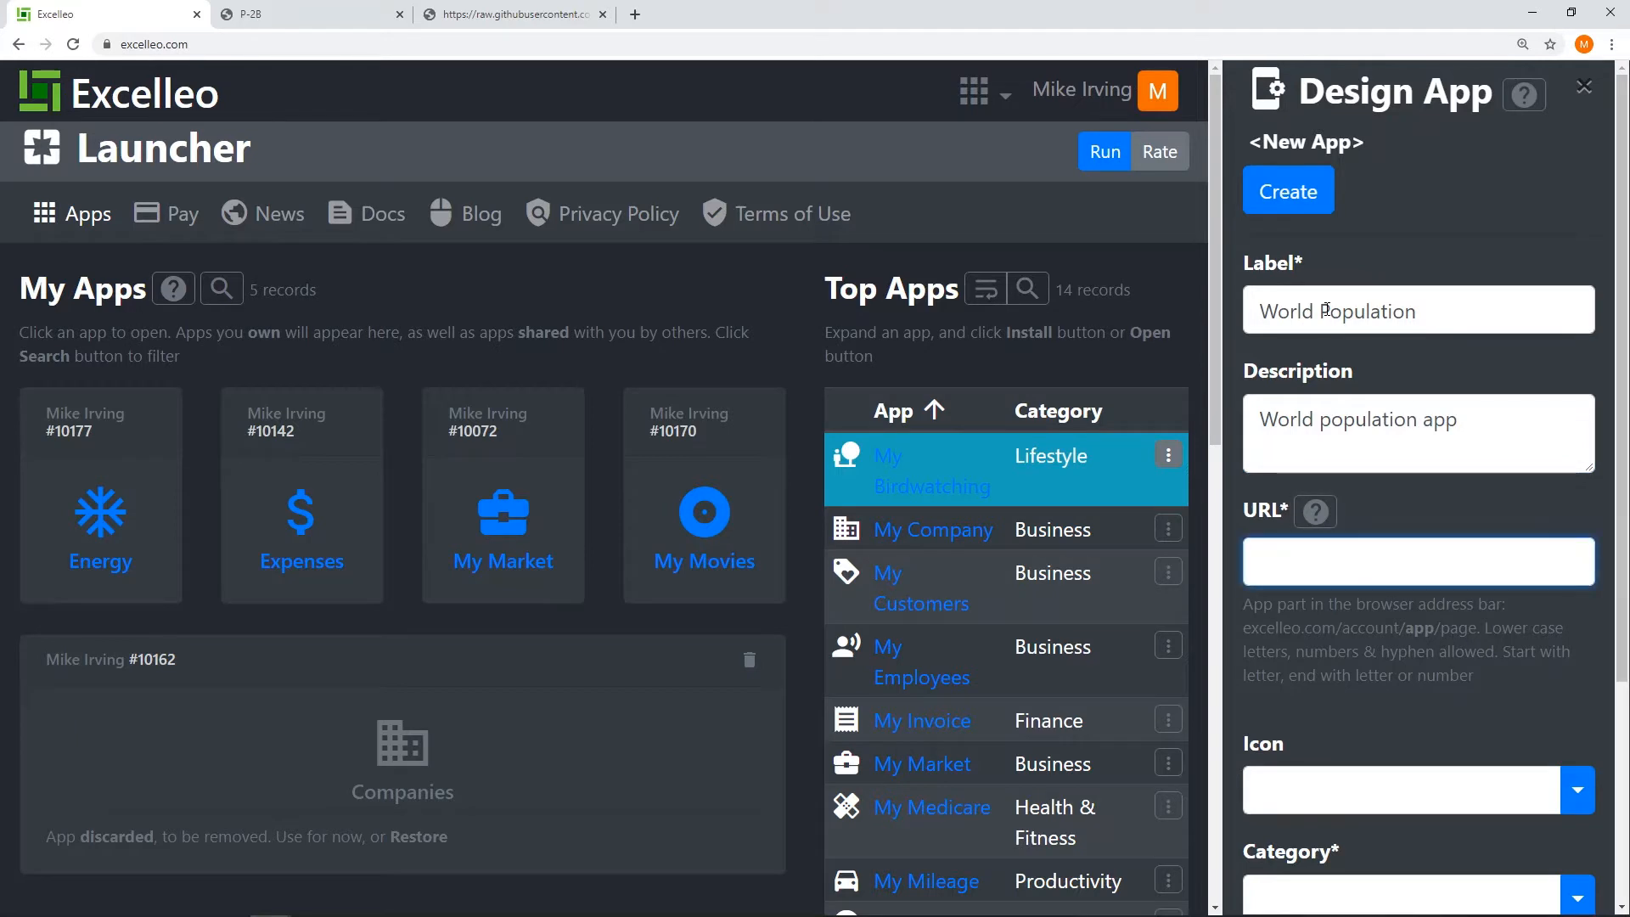
text(population)
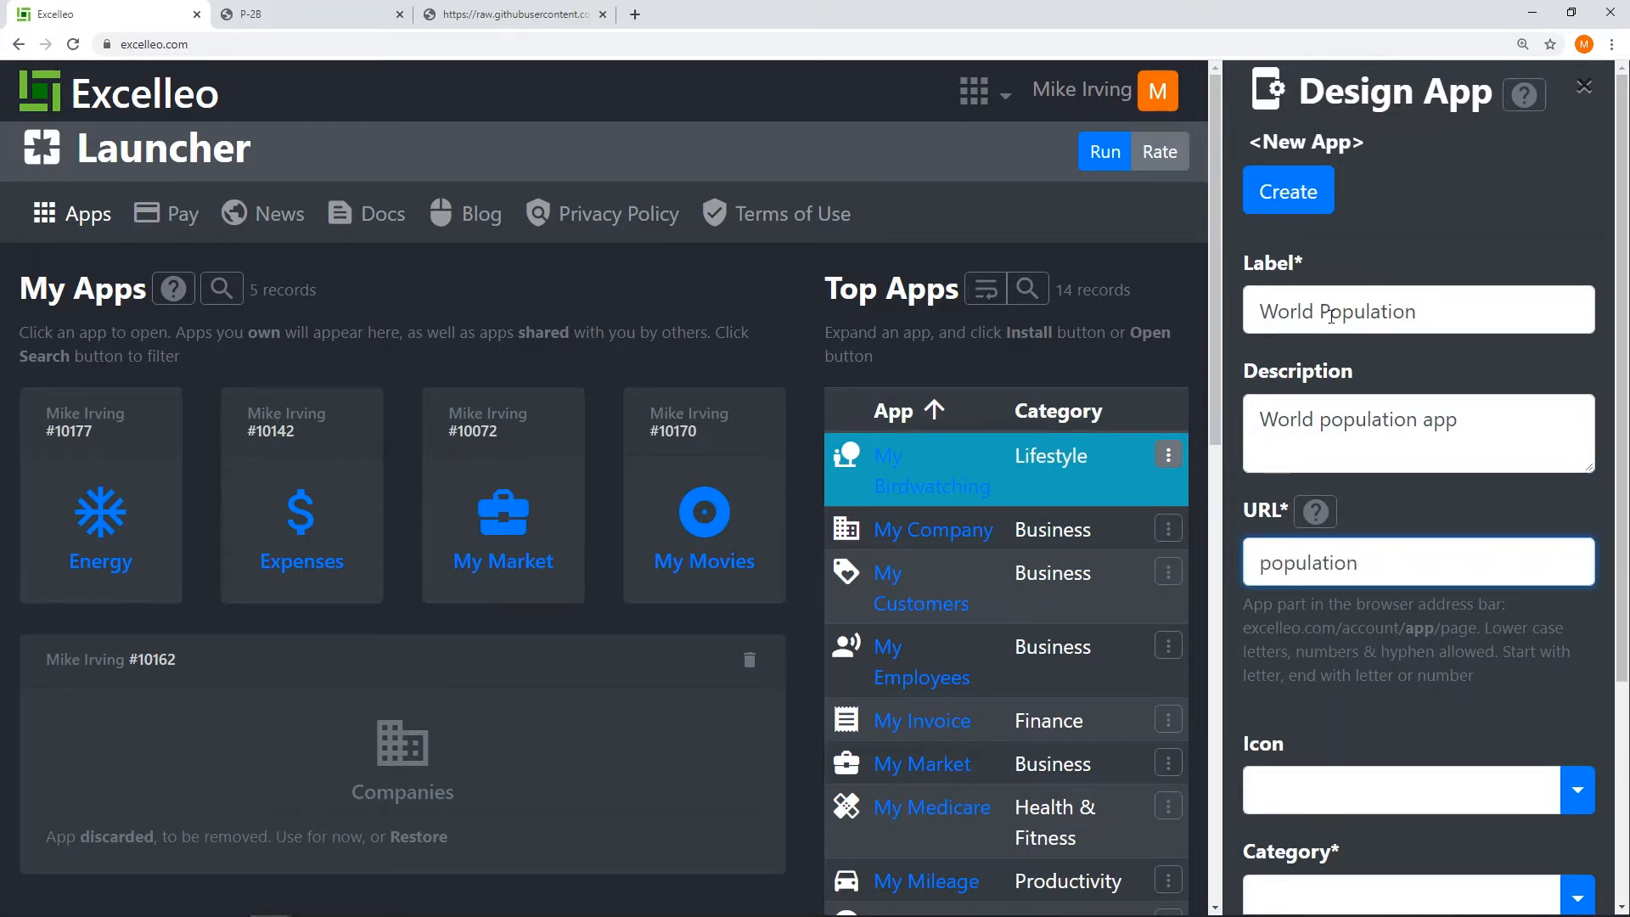
Step: Search the icon list for "person" and choose the person icon for the new app
scroll(1332, 316, down, 3)
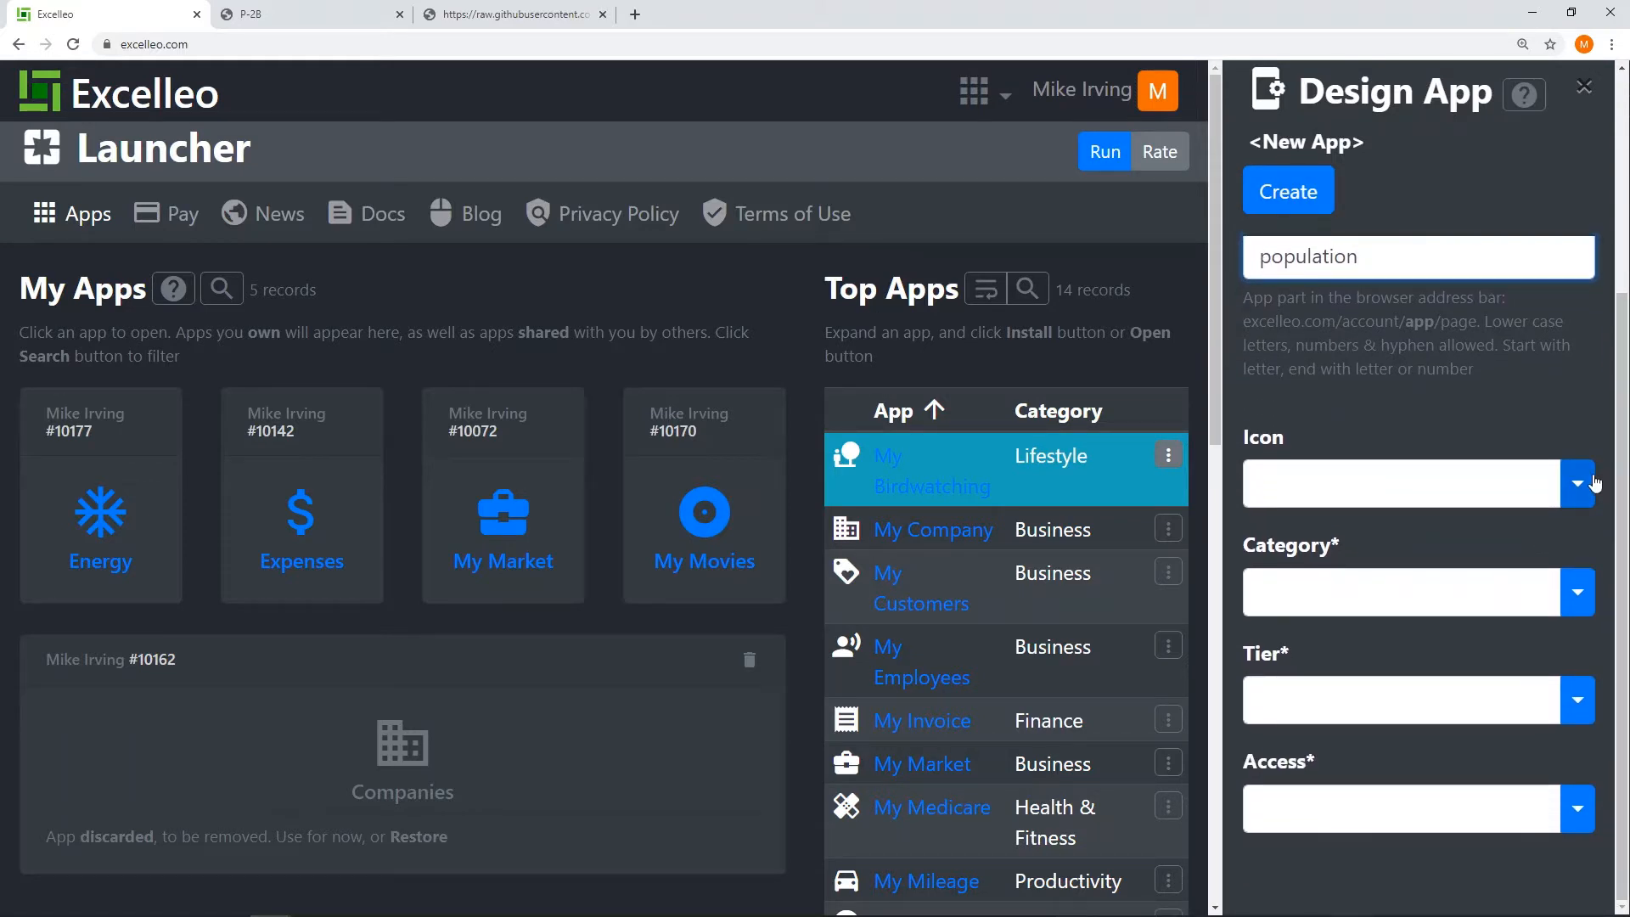
click(1595, 483)
click(1407, 538)
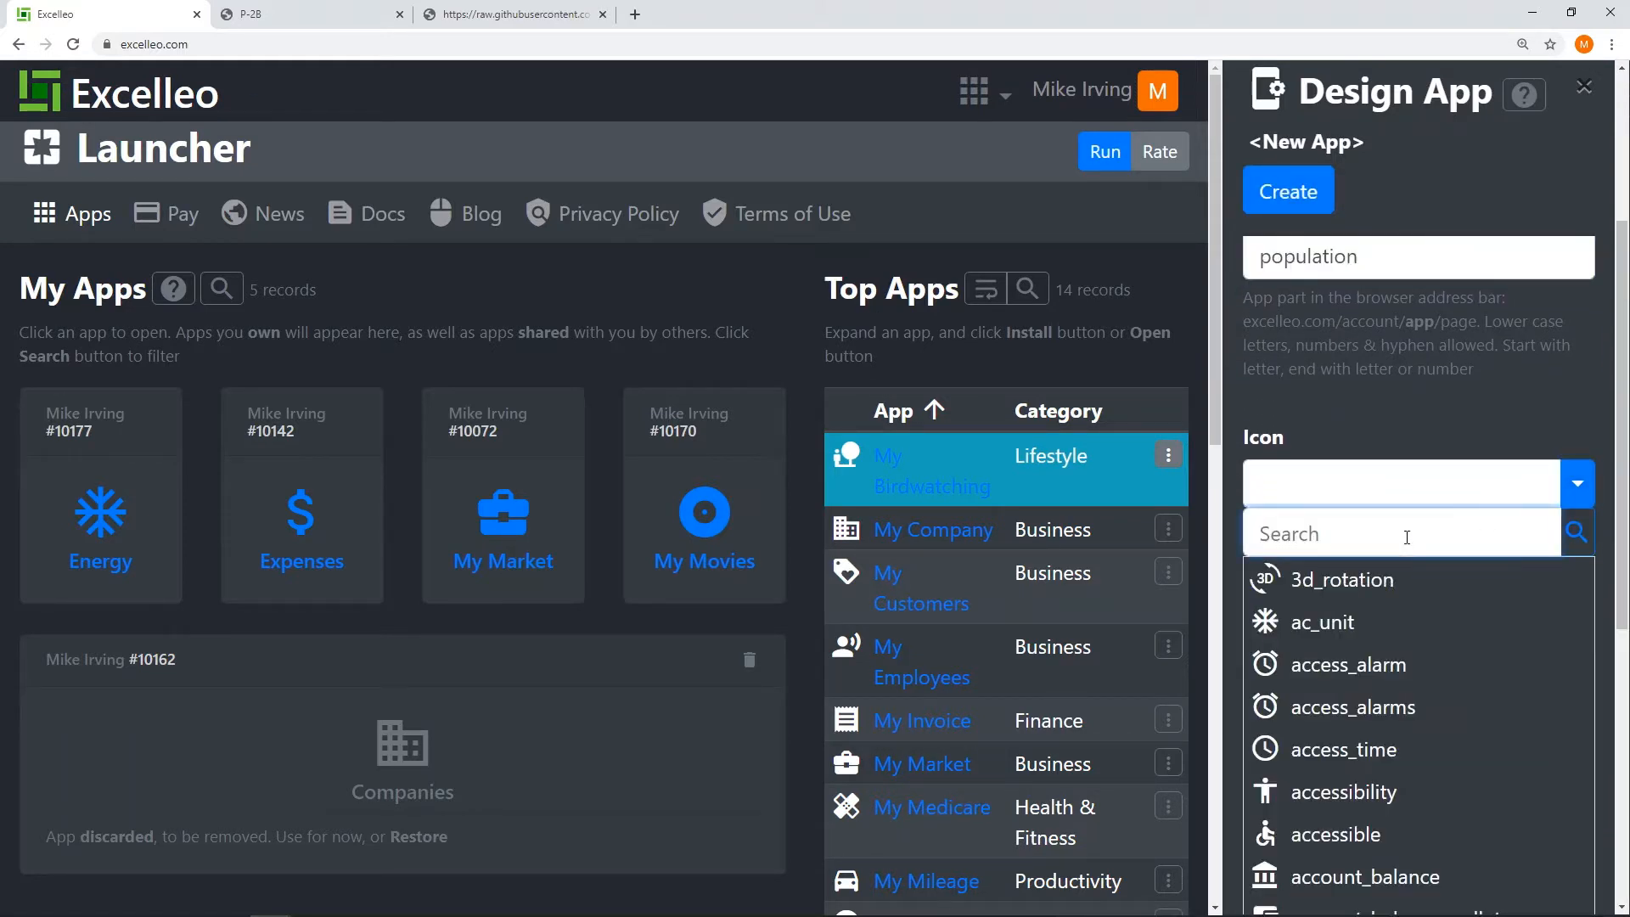
text(person)
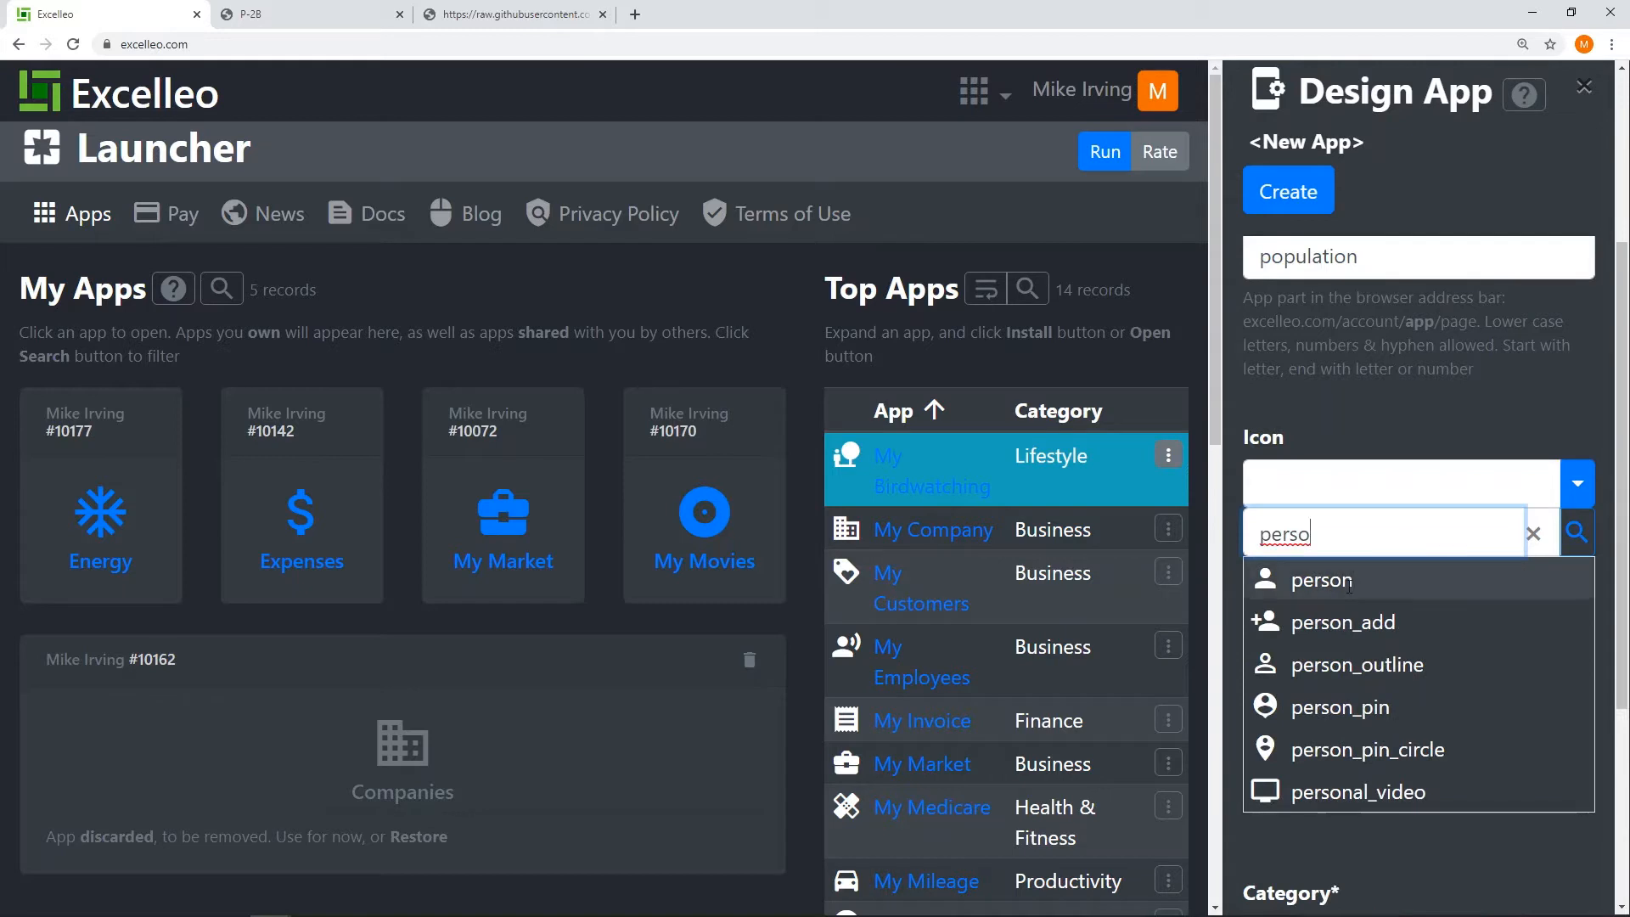
click(1361, 581)
Step: Set the new app's category to Education and its tier to Free
click(1576, 592)
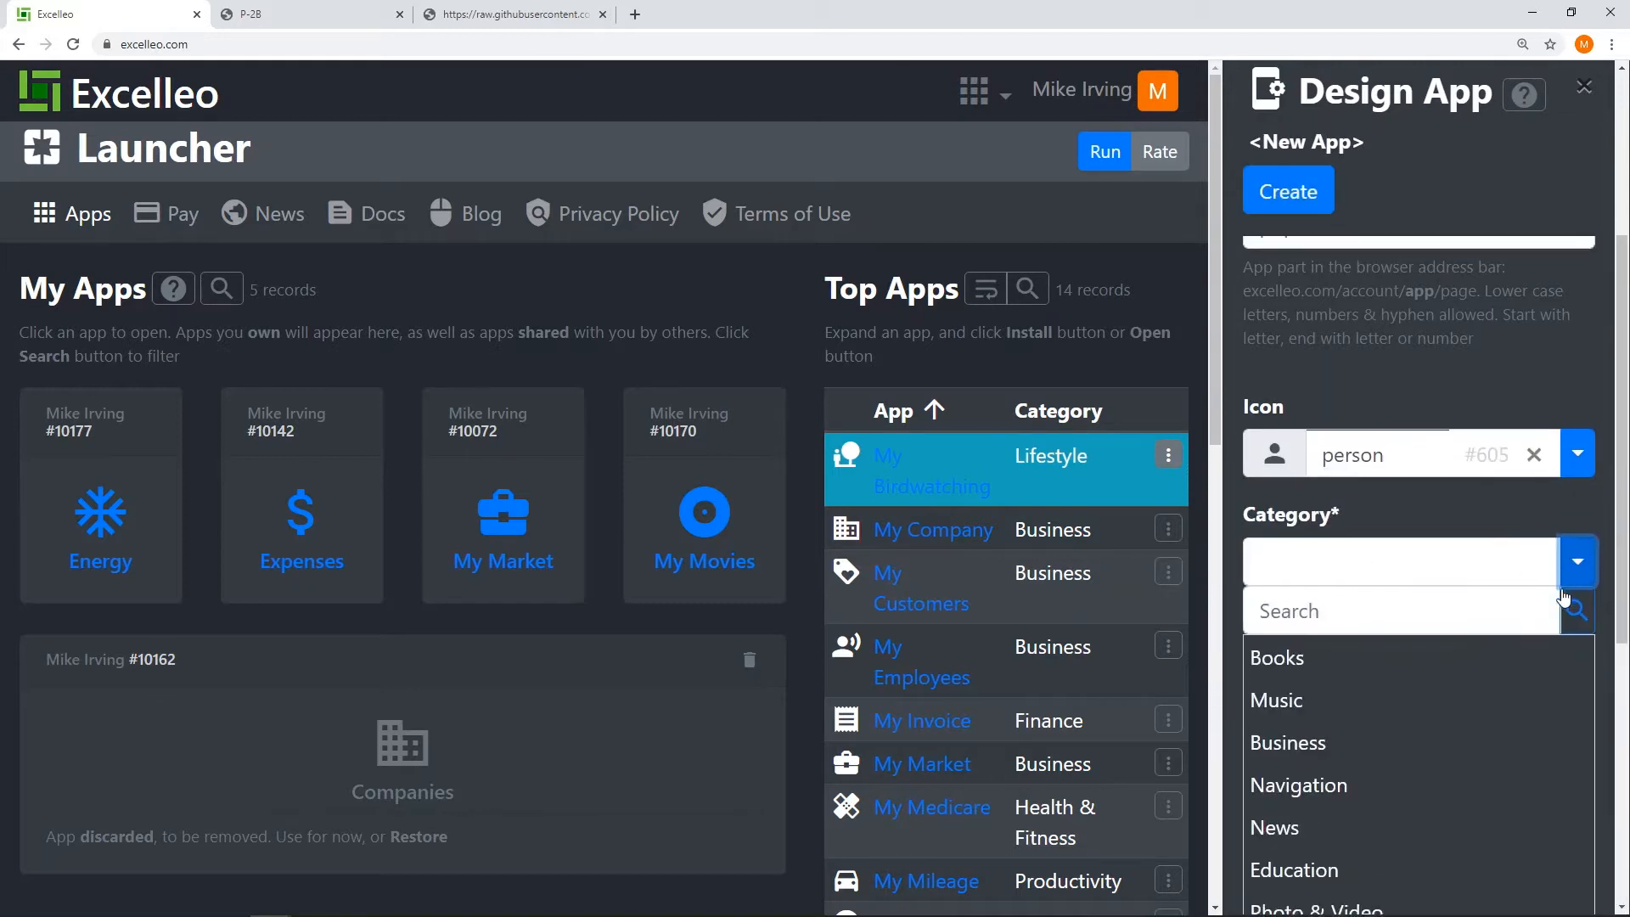
scroll(1357, 546, down, 3)
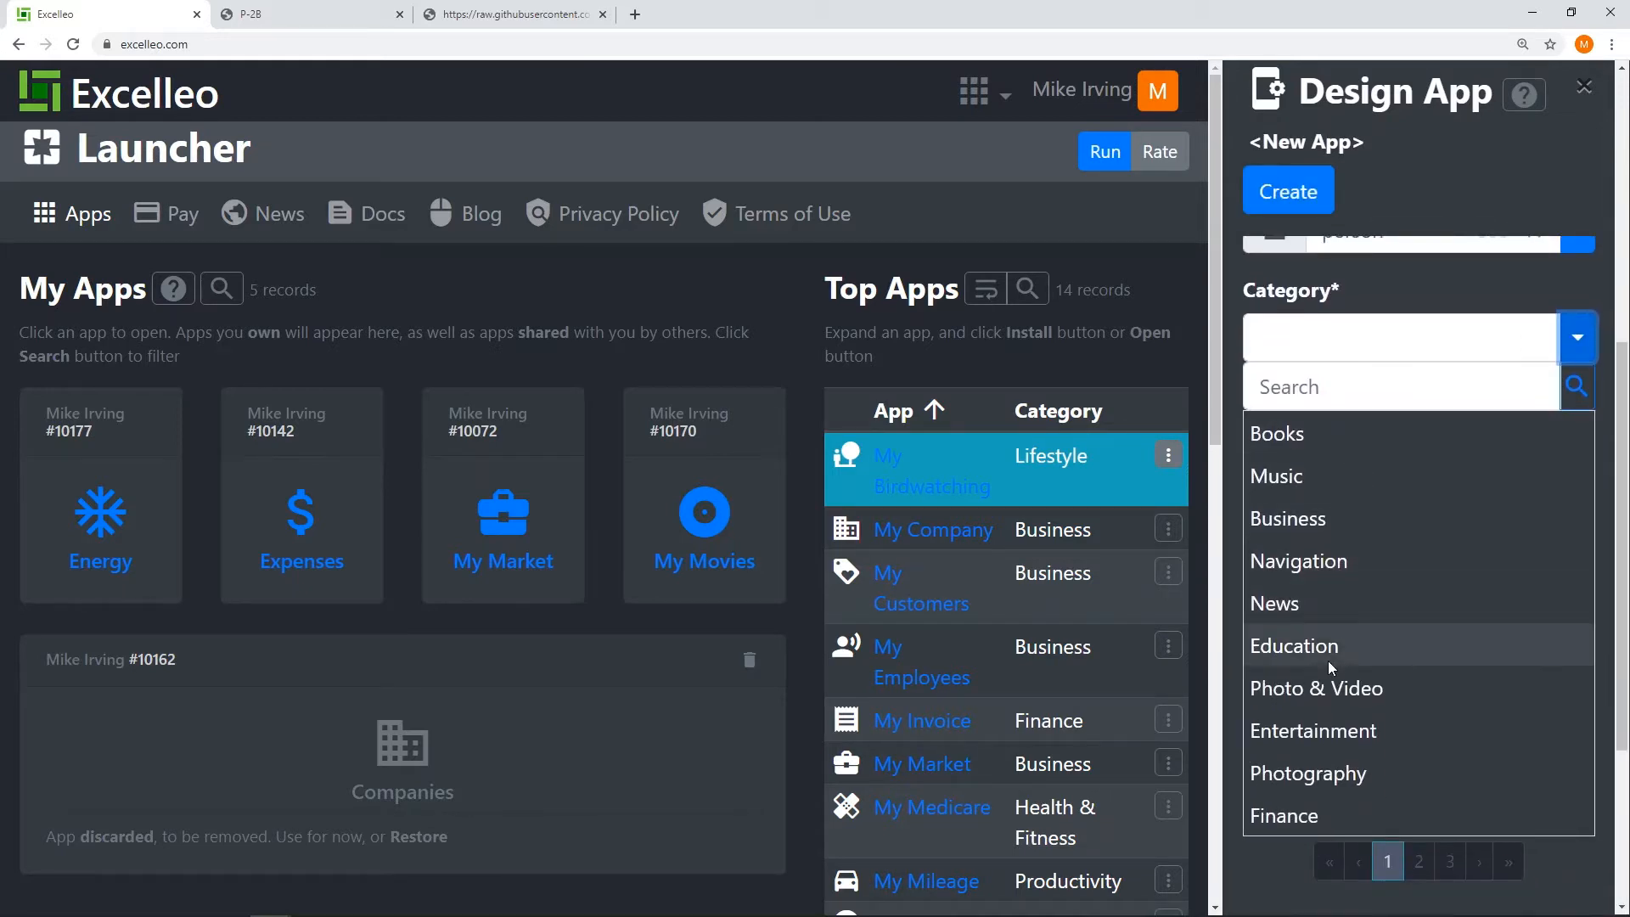
click(1330, 649)
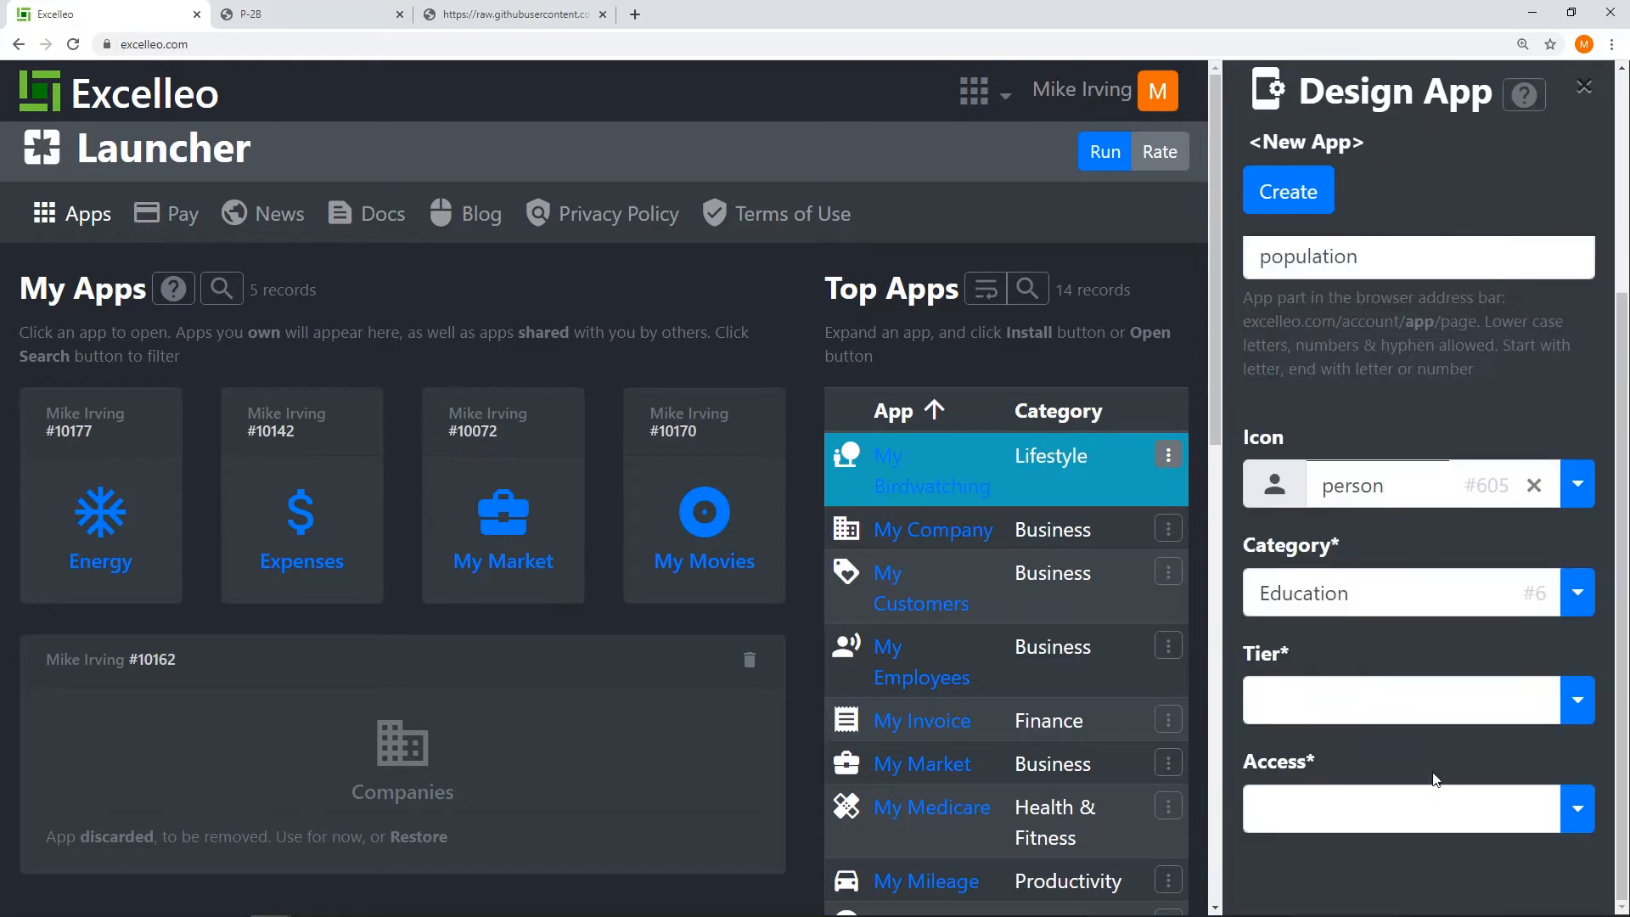
click(1577, 700)
scroll(1578, 690, down, 2)
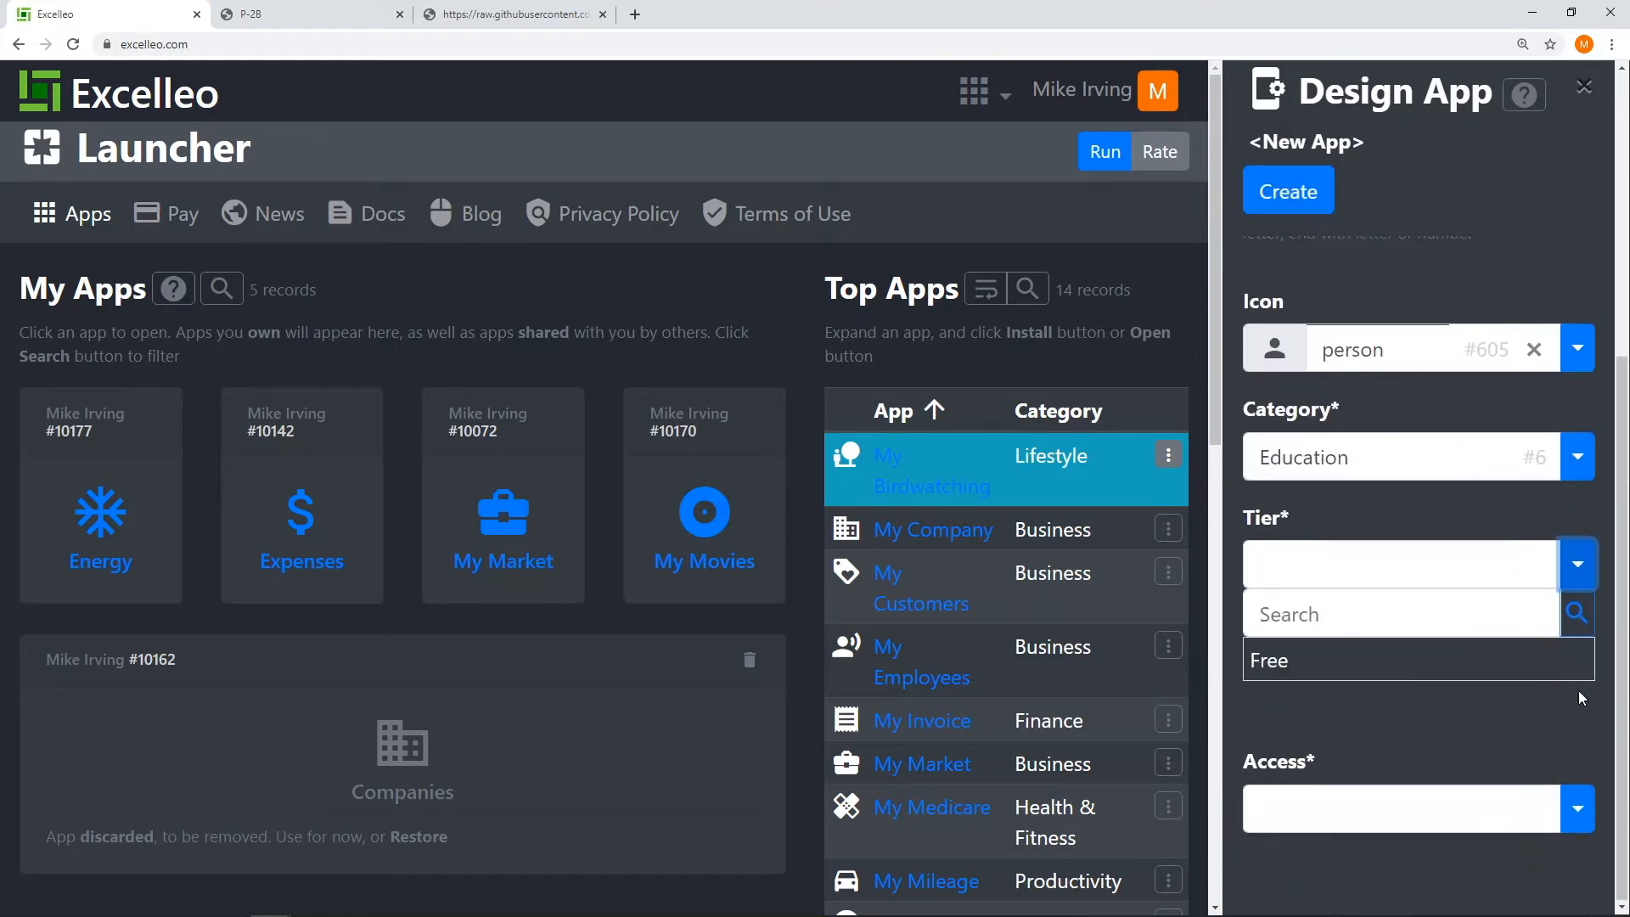
click(1292, 662)
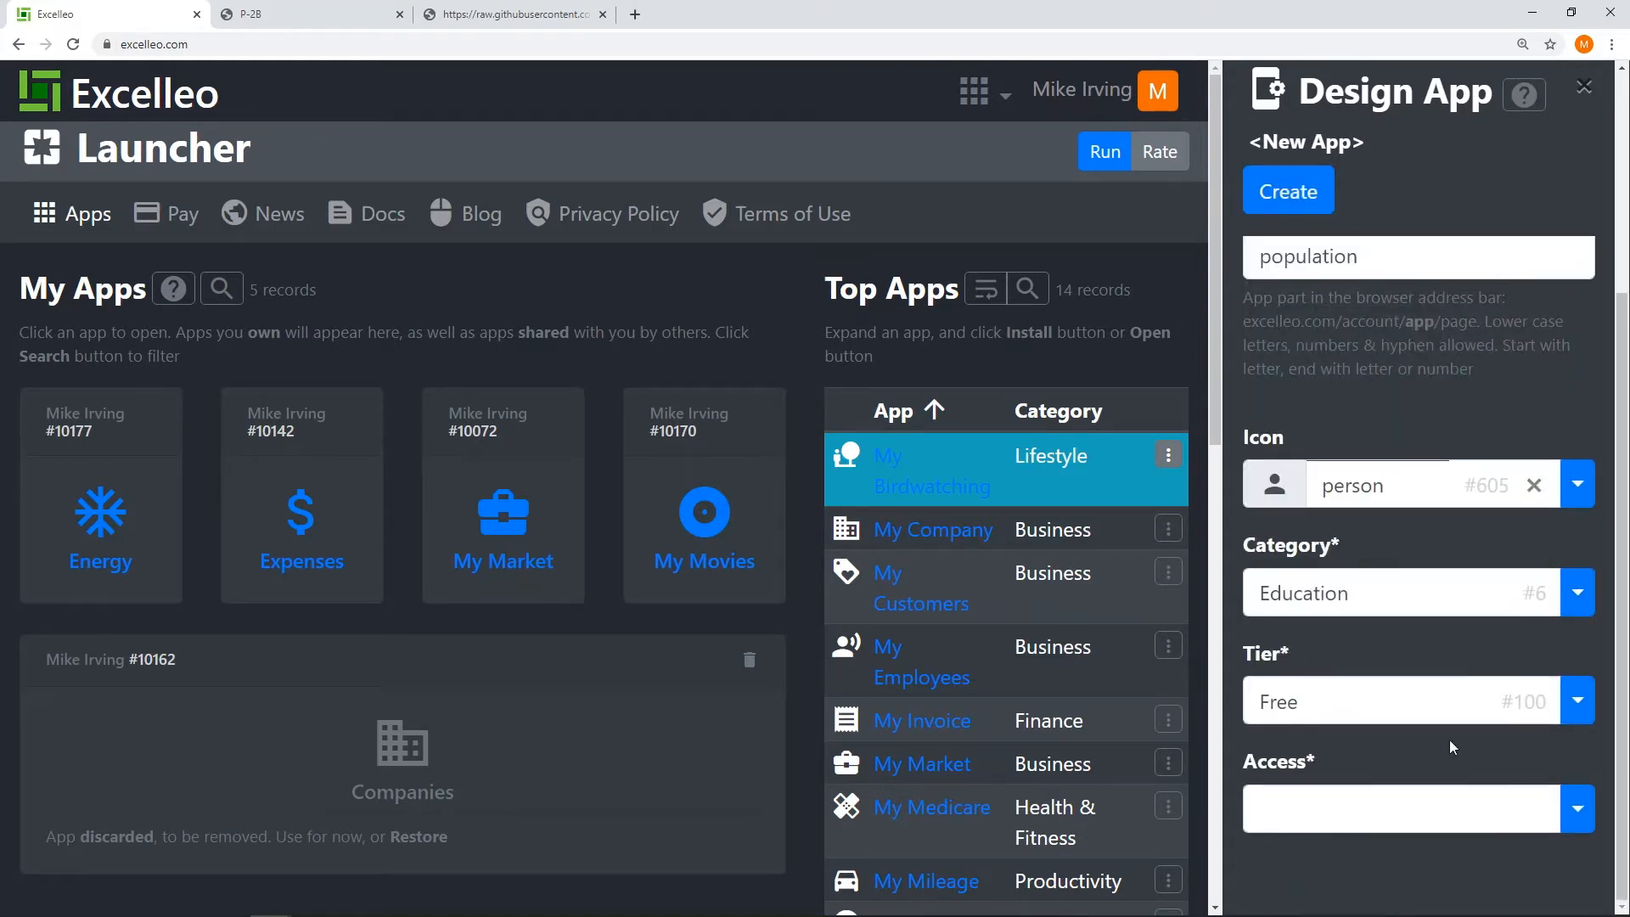
Step: Set the new app's access to Restricted and create the app
click(1573, 809)
scroll(1566, 810, down, 2)
click(1311, 682)
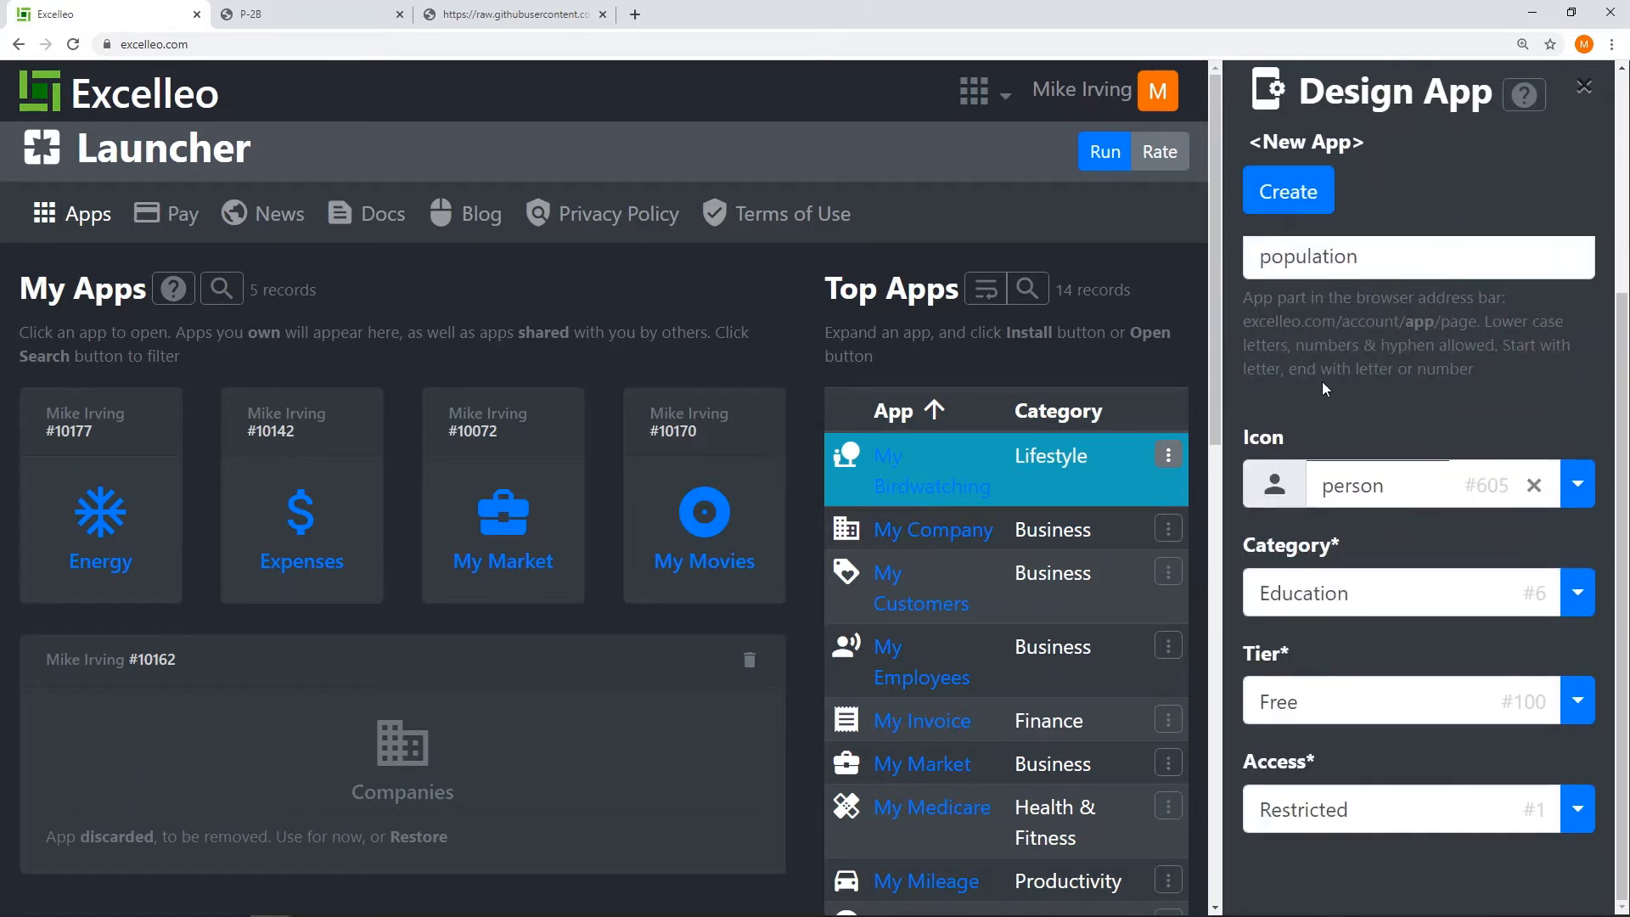
click(1288, 191)
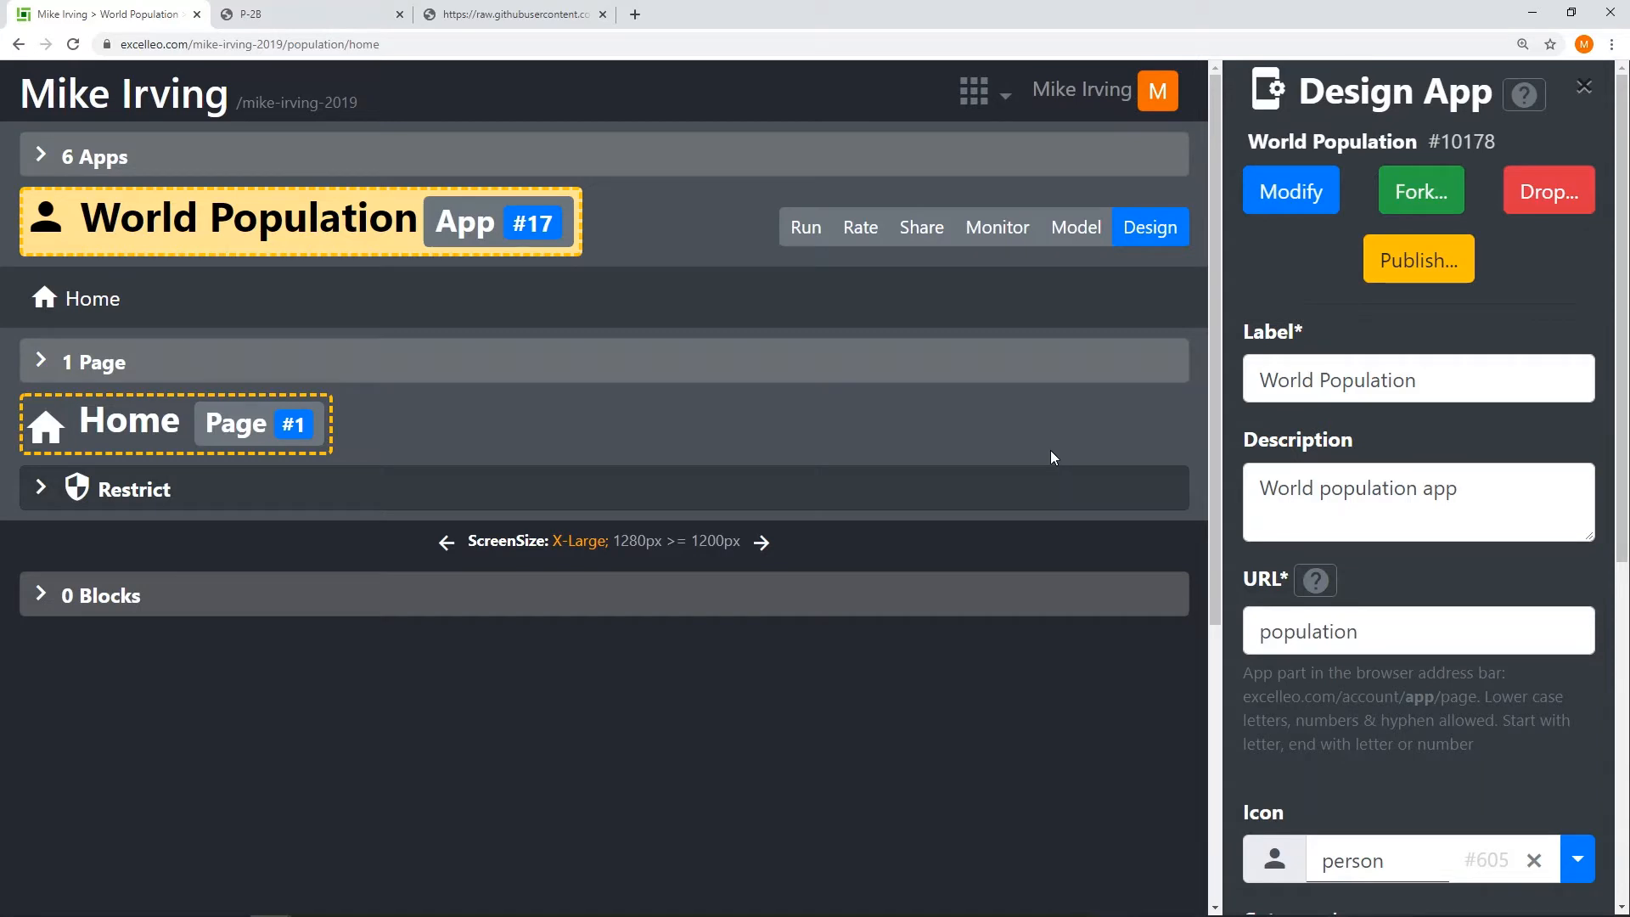
Step: Run the World Population app and start a new entity named "population" in its data model
click(822, 240)
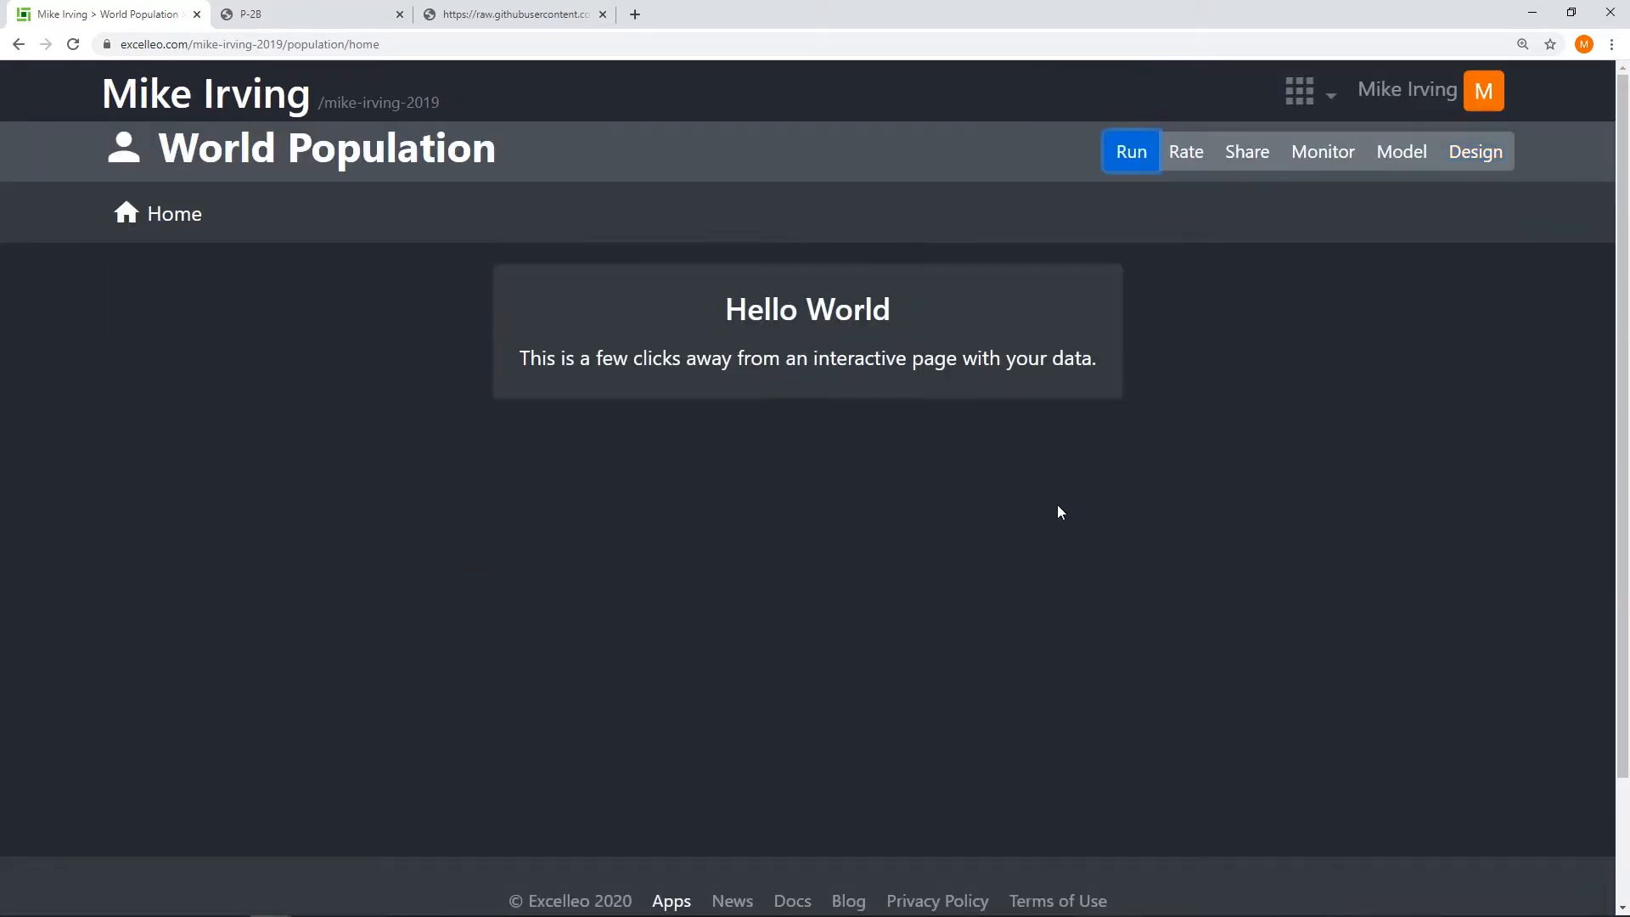
click(1393, 149)
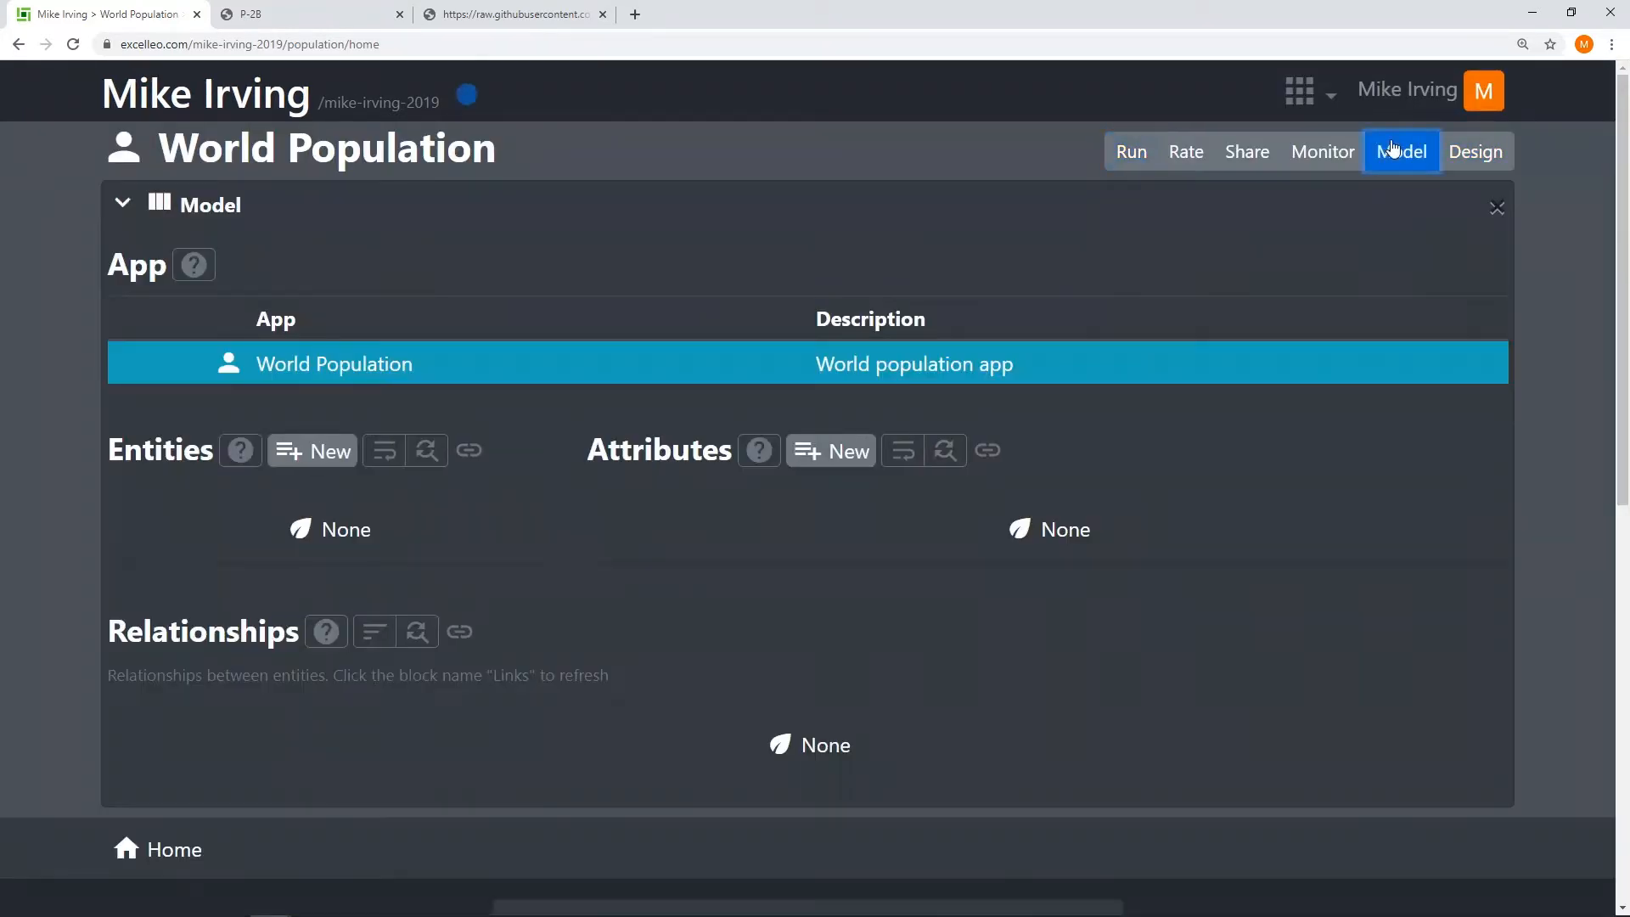
click(341, 451)
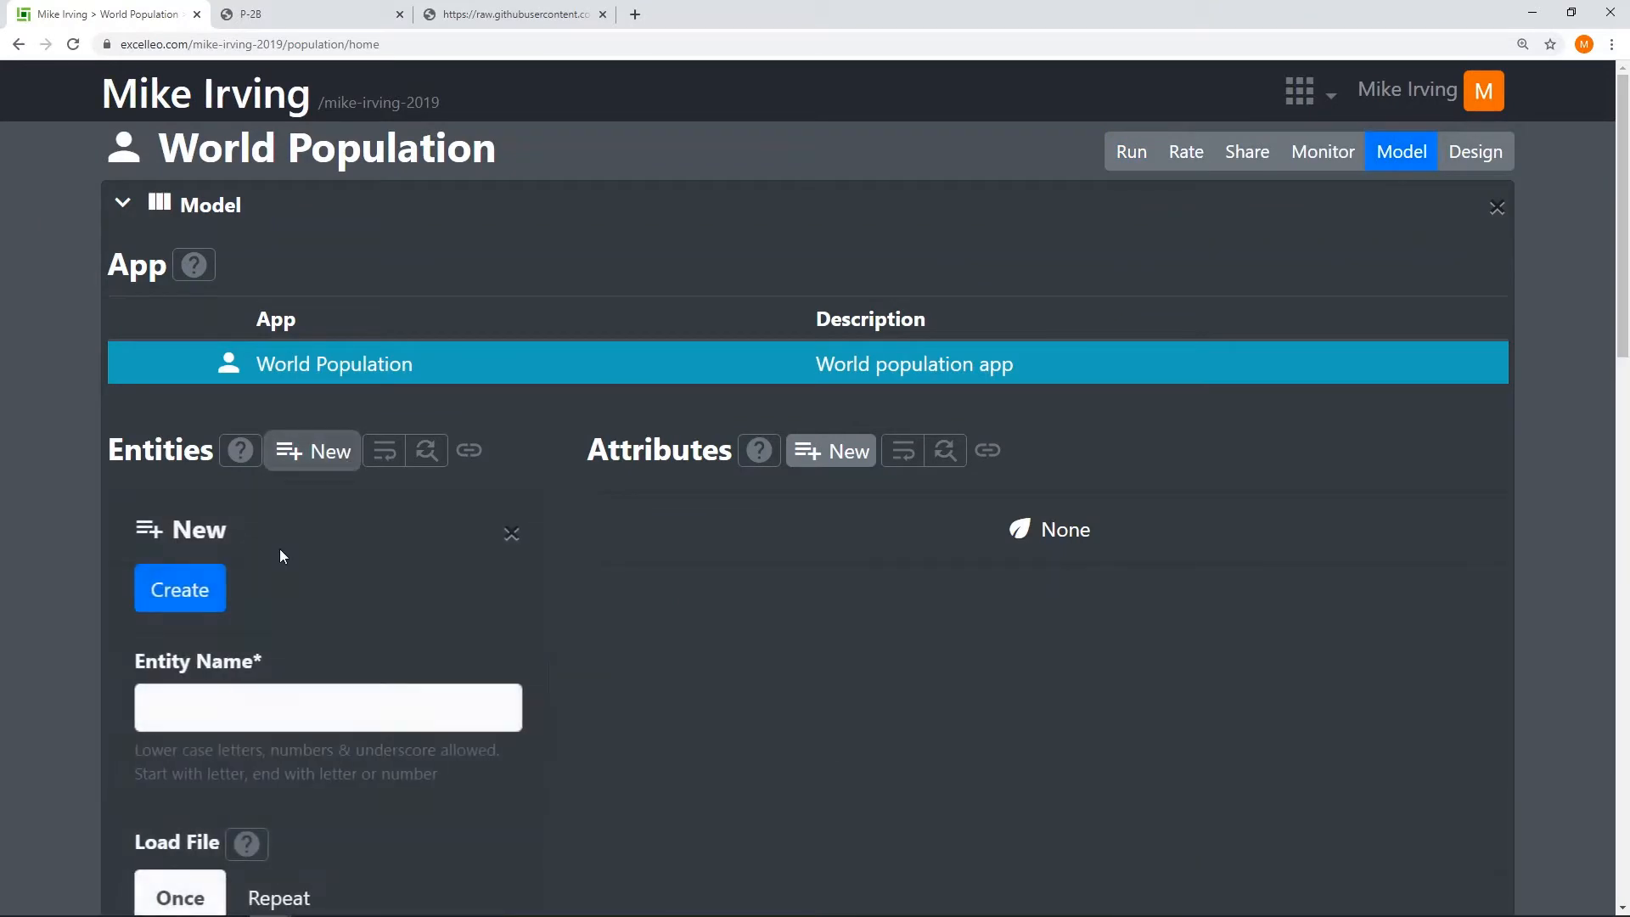
click(253, 698)
text(popu)
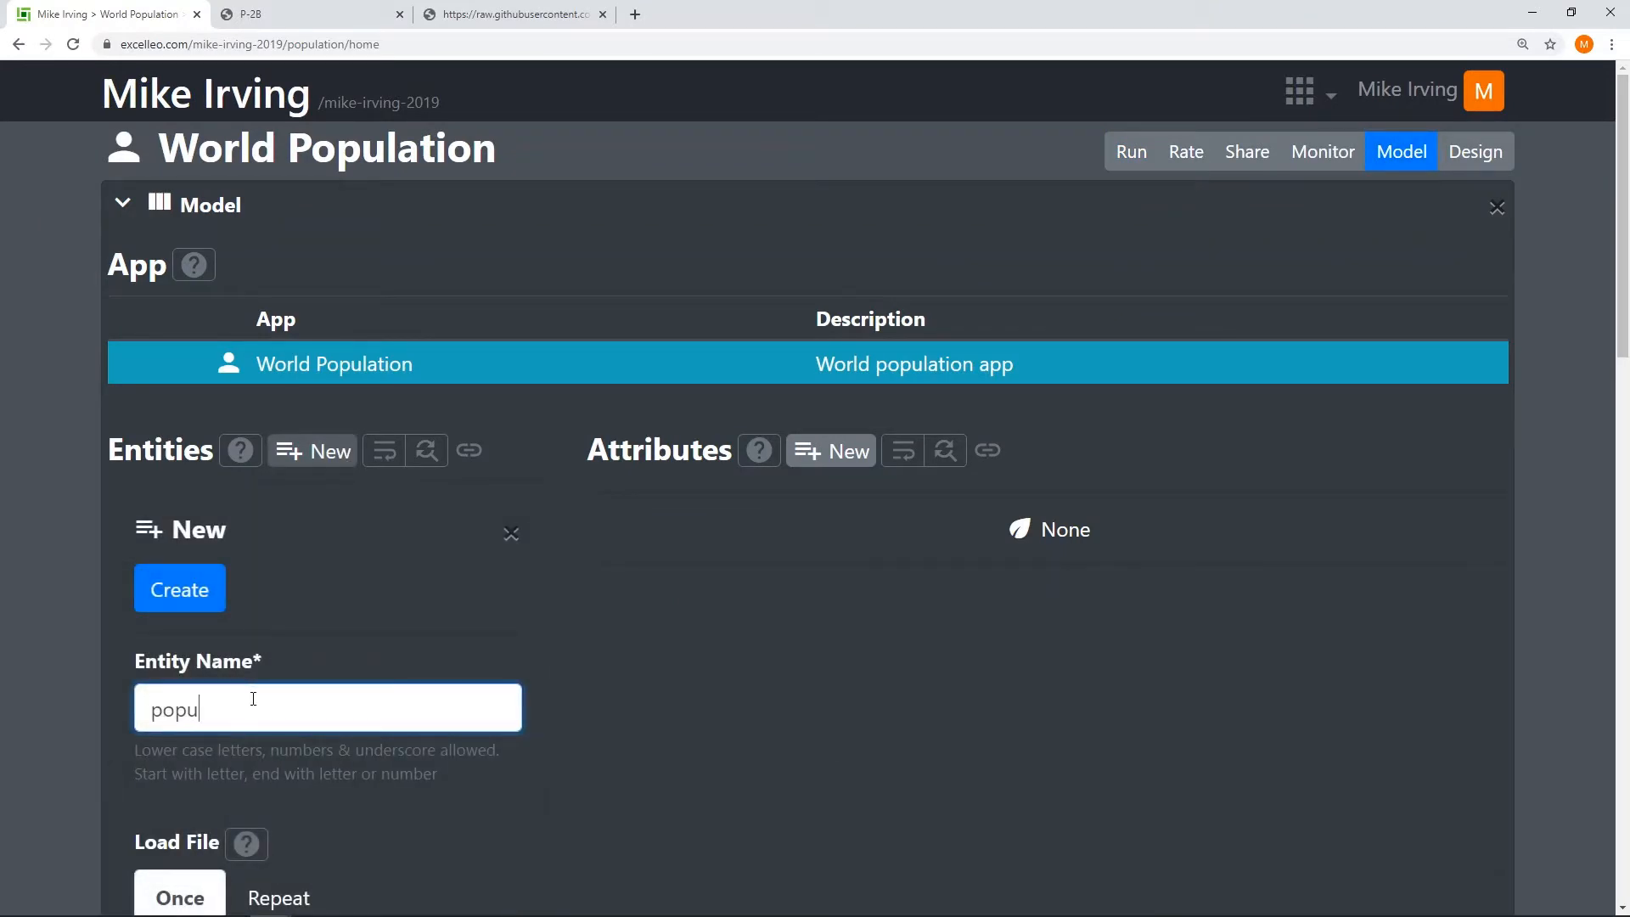
text(lation)
scroll(287, 673, down, 4)
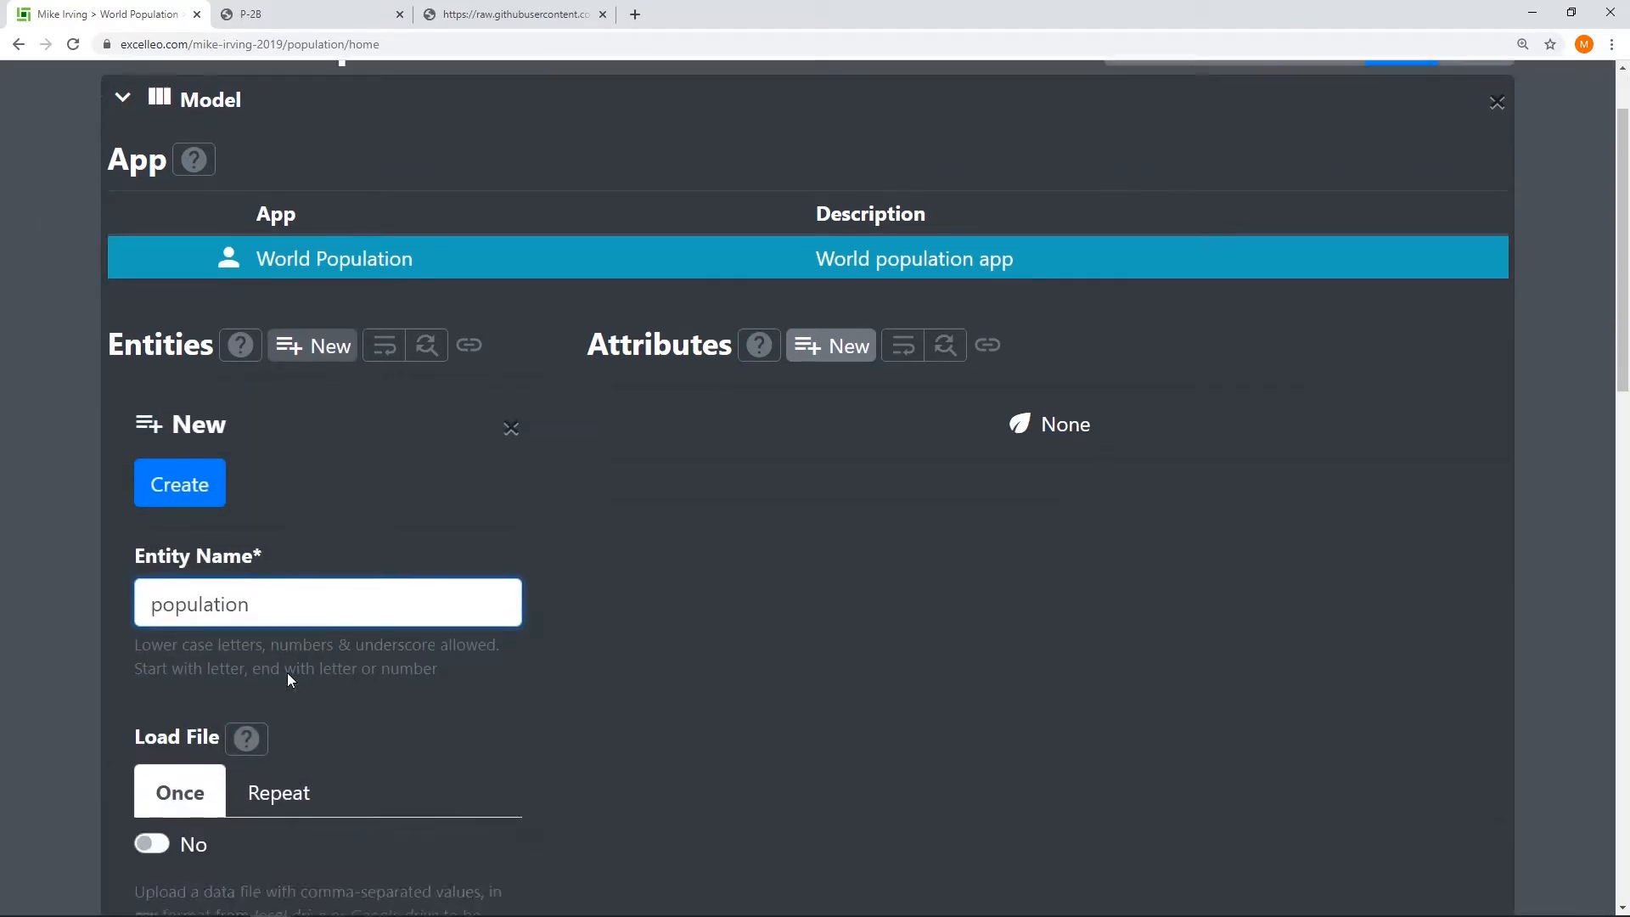
click(155, 607)
scroll(161, 608, down, 2)
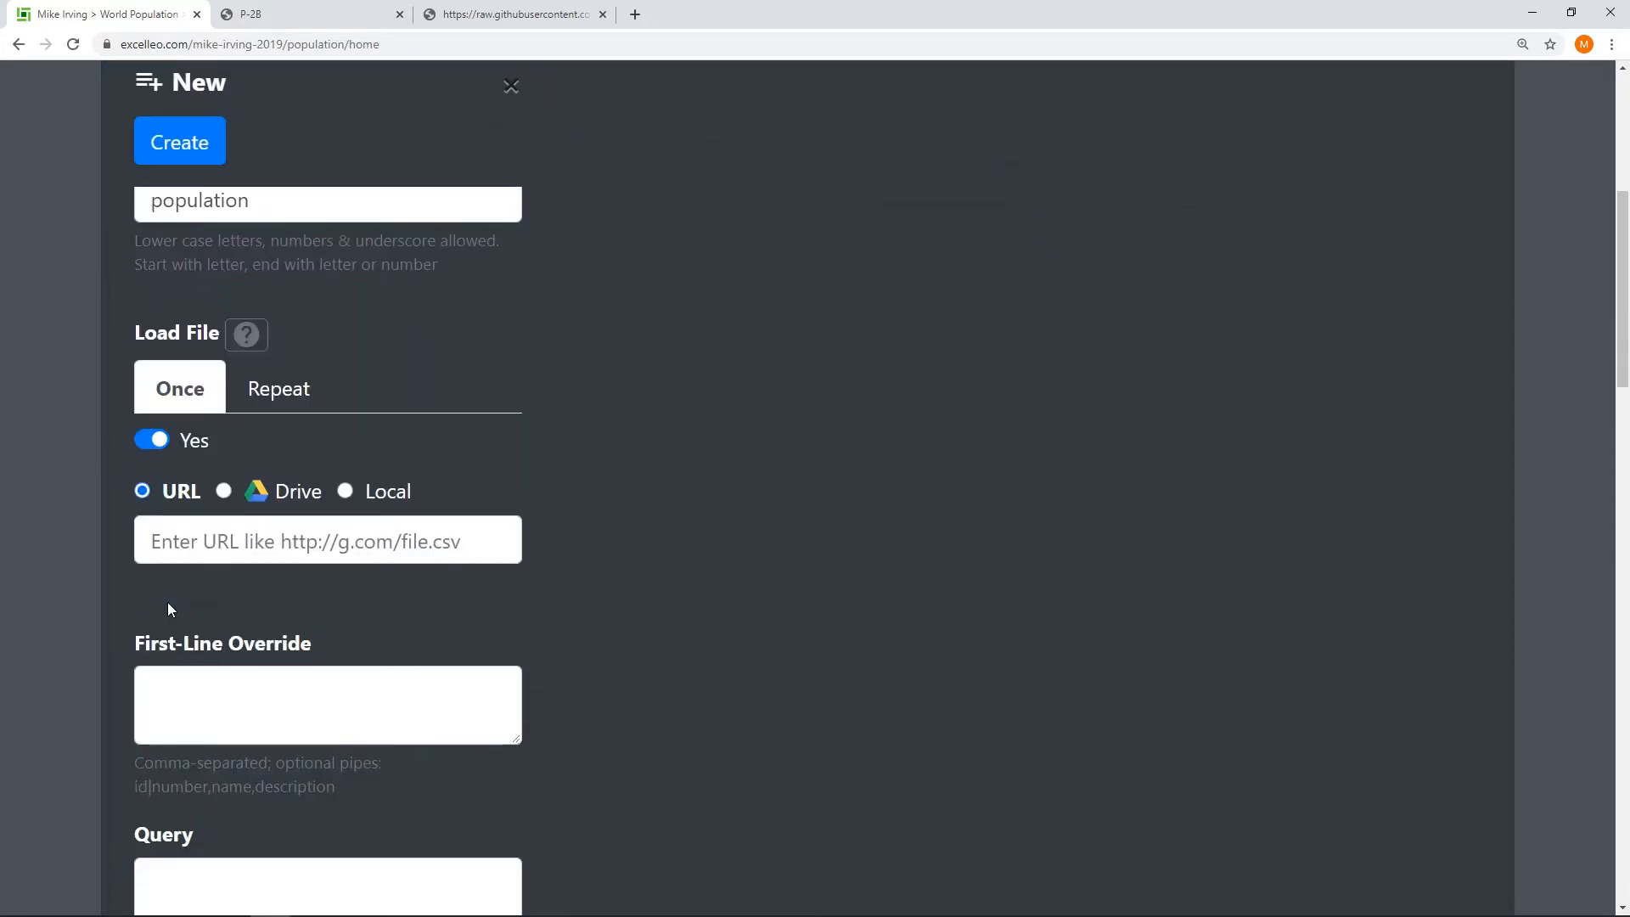
click(509, 14)
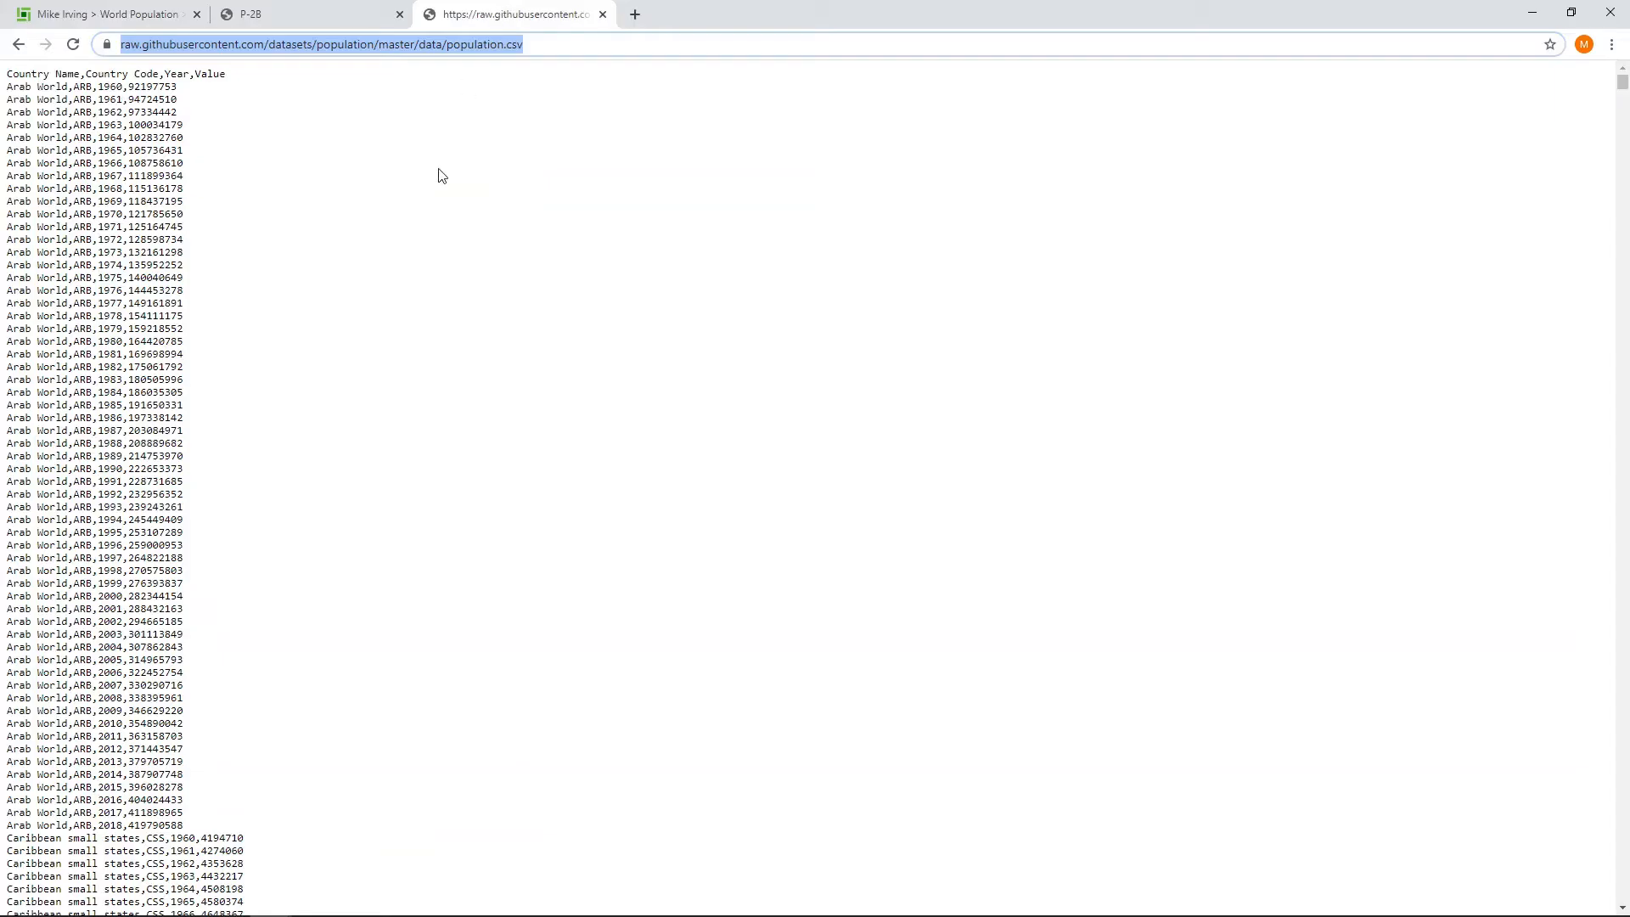
click(106, 13)
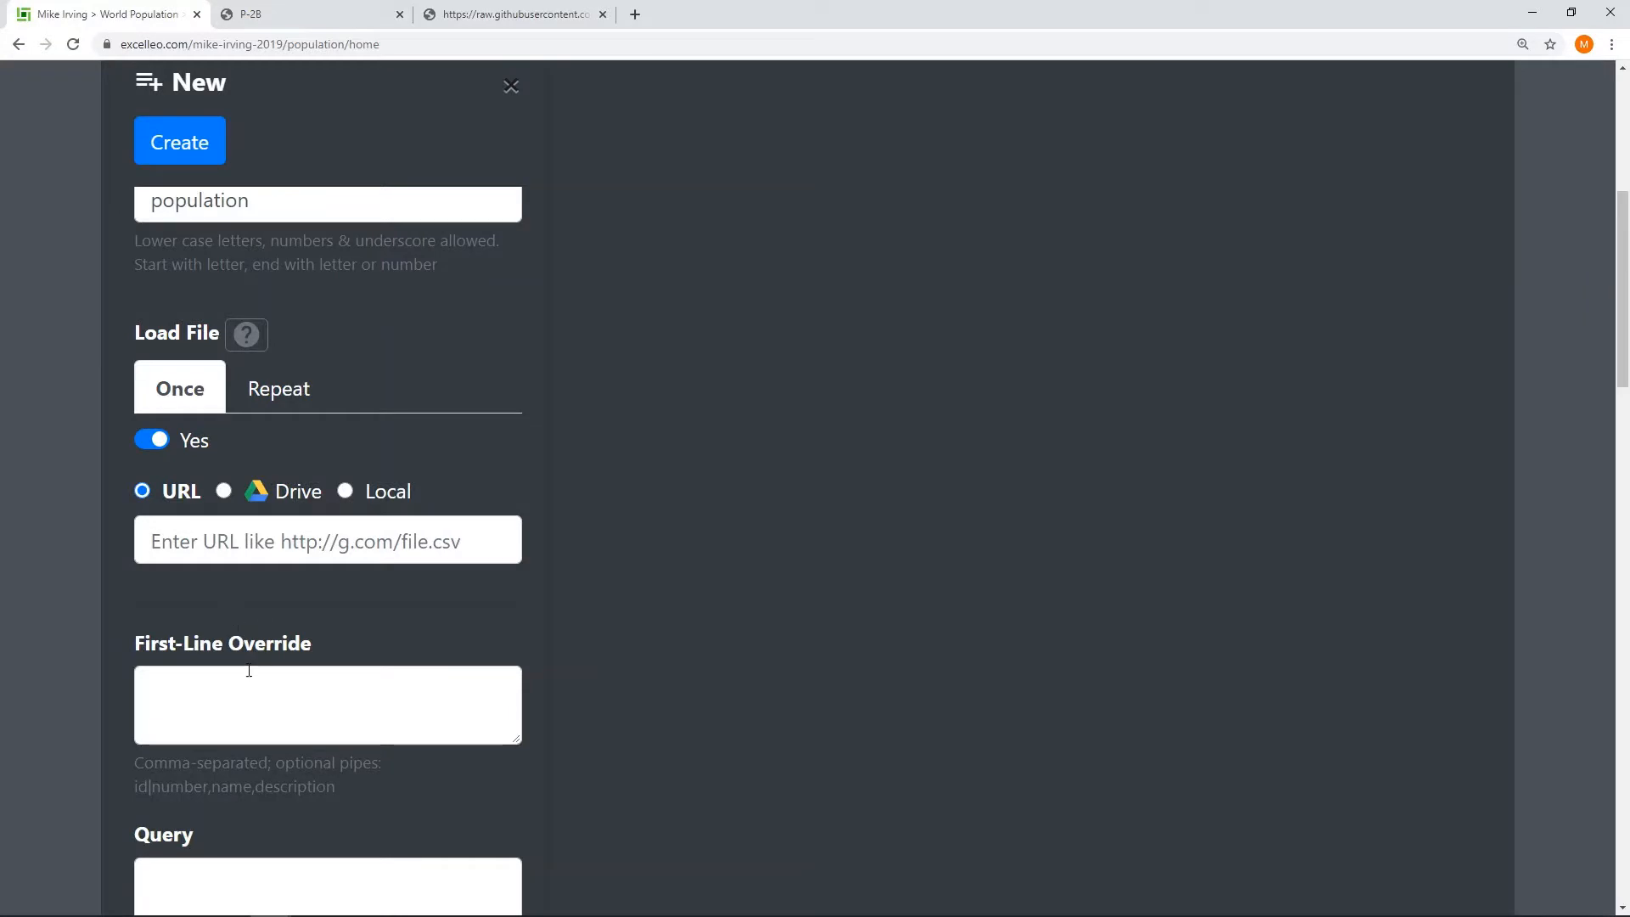
click(282, 553)
text(https://raw.githubusercontent.com/datasets/population/master/data/population.csv)
Step: Enter the first-line override as name|text,code|text,year|number,value for the population entity
click(344, 703)
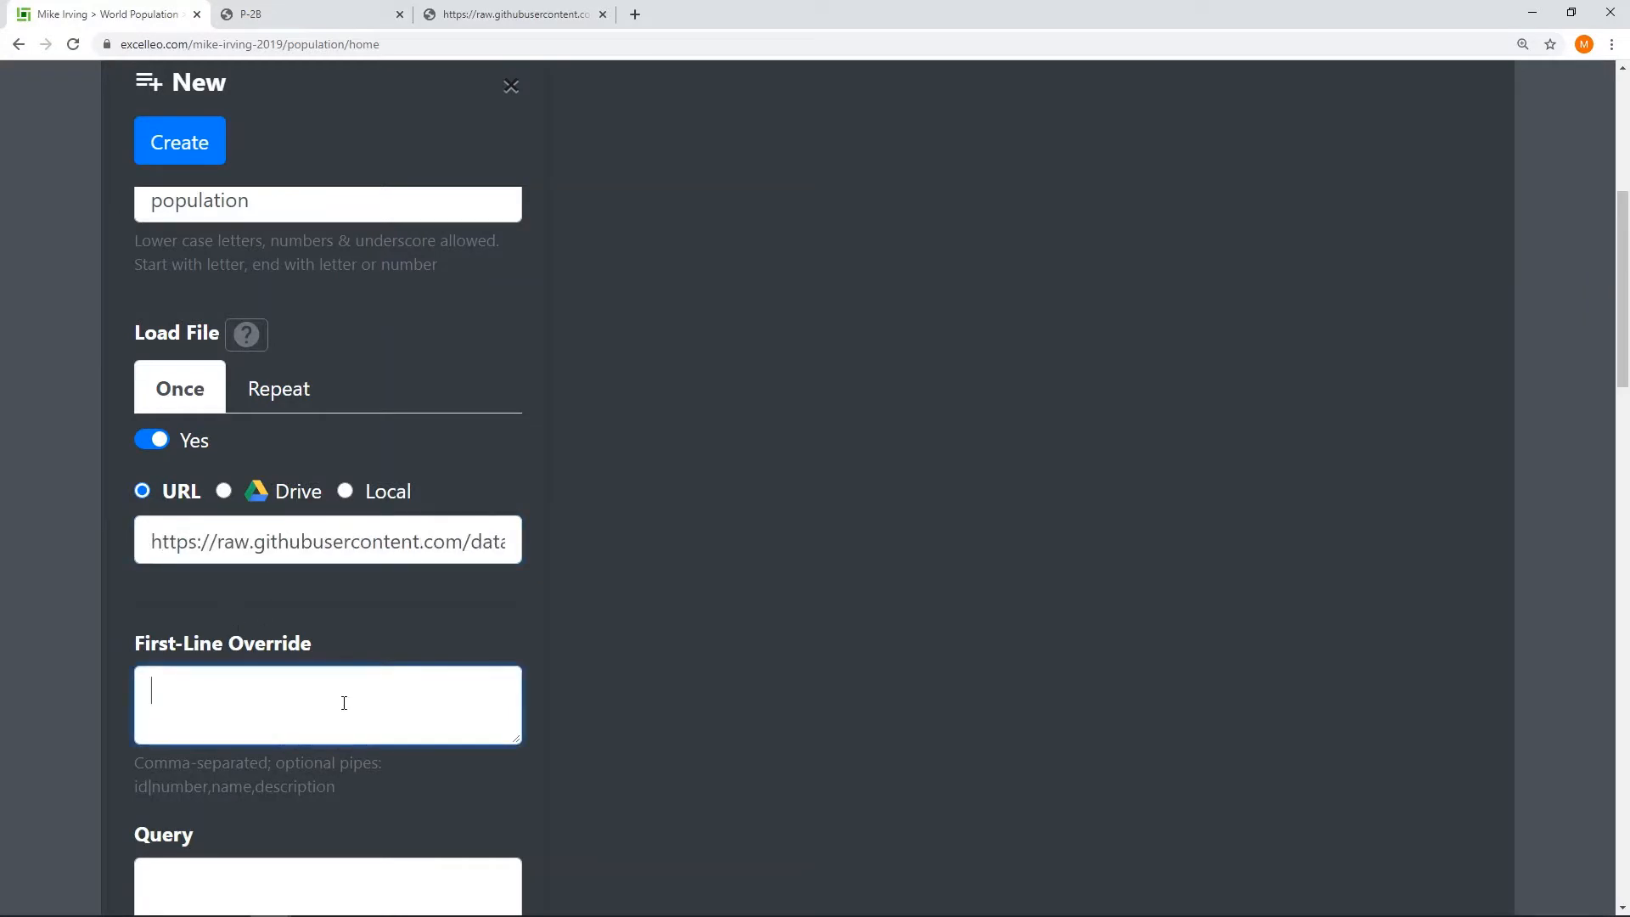
text(name,code,year,val)
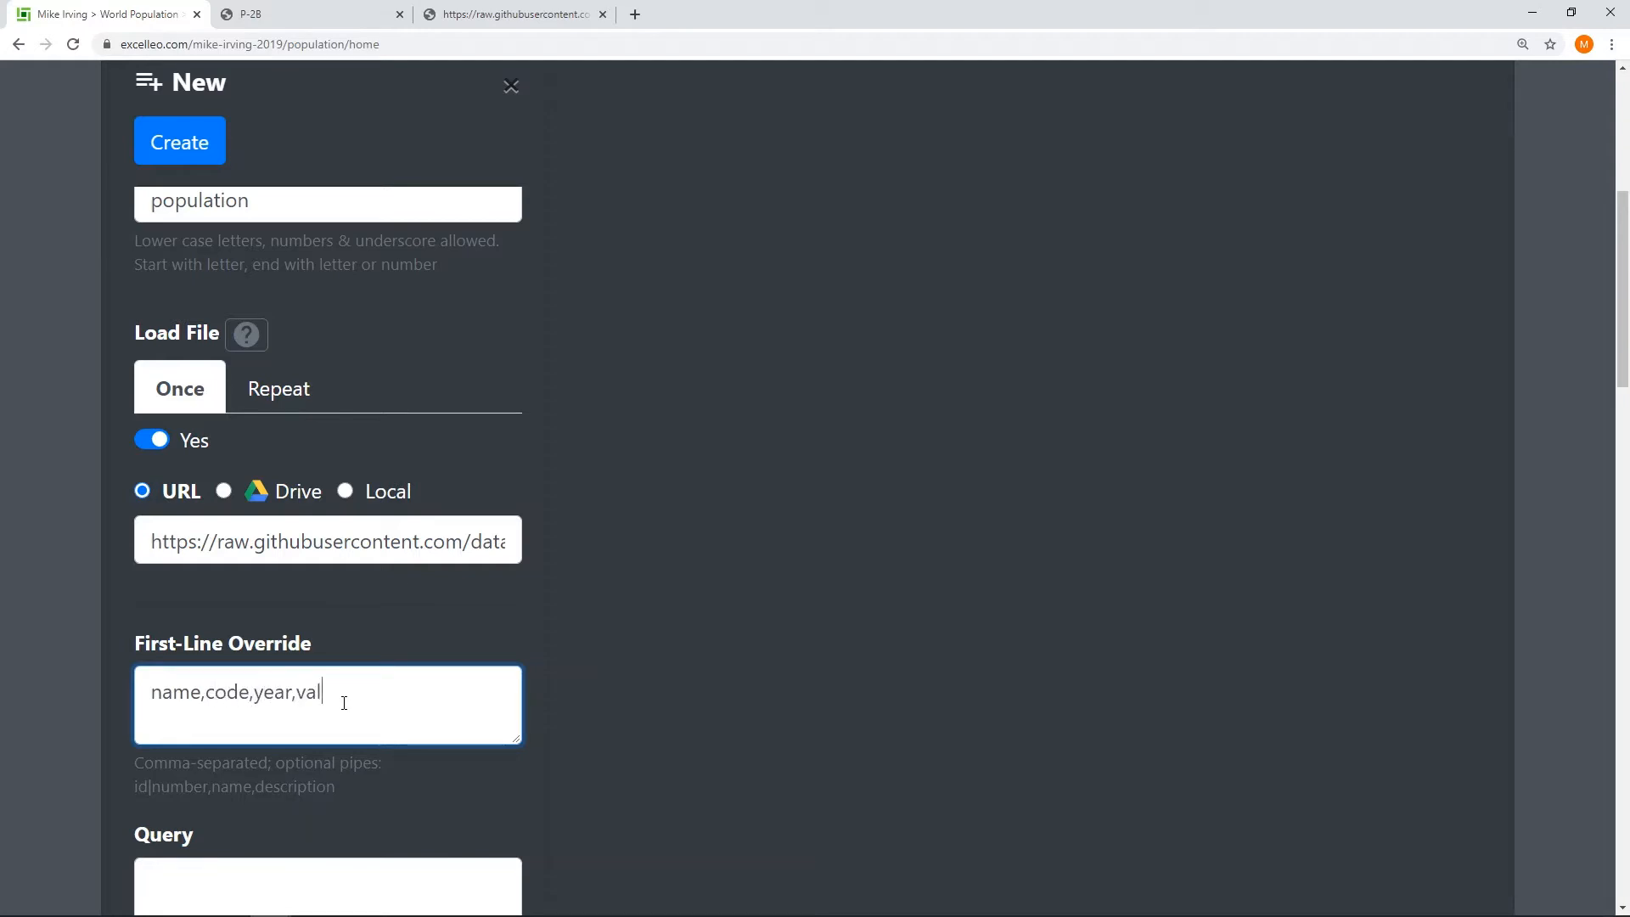
text(|tex)
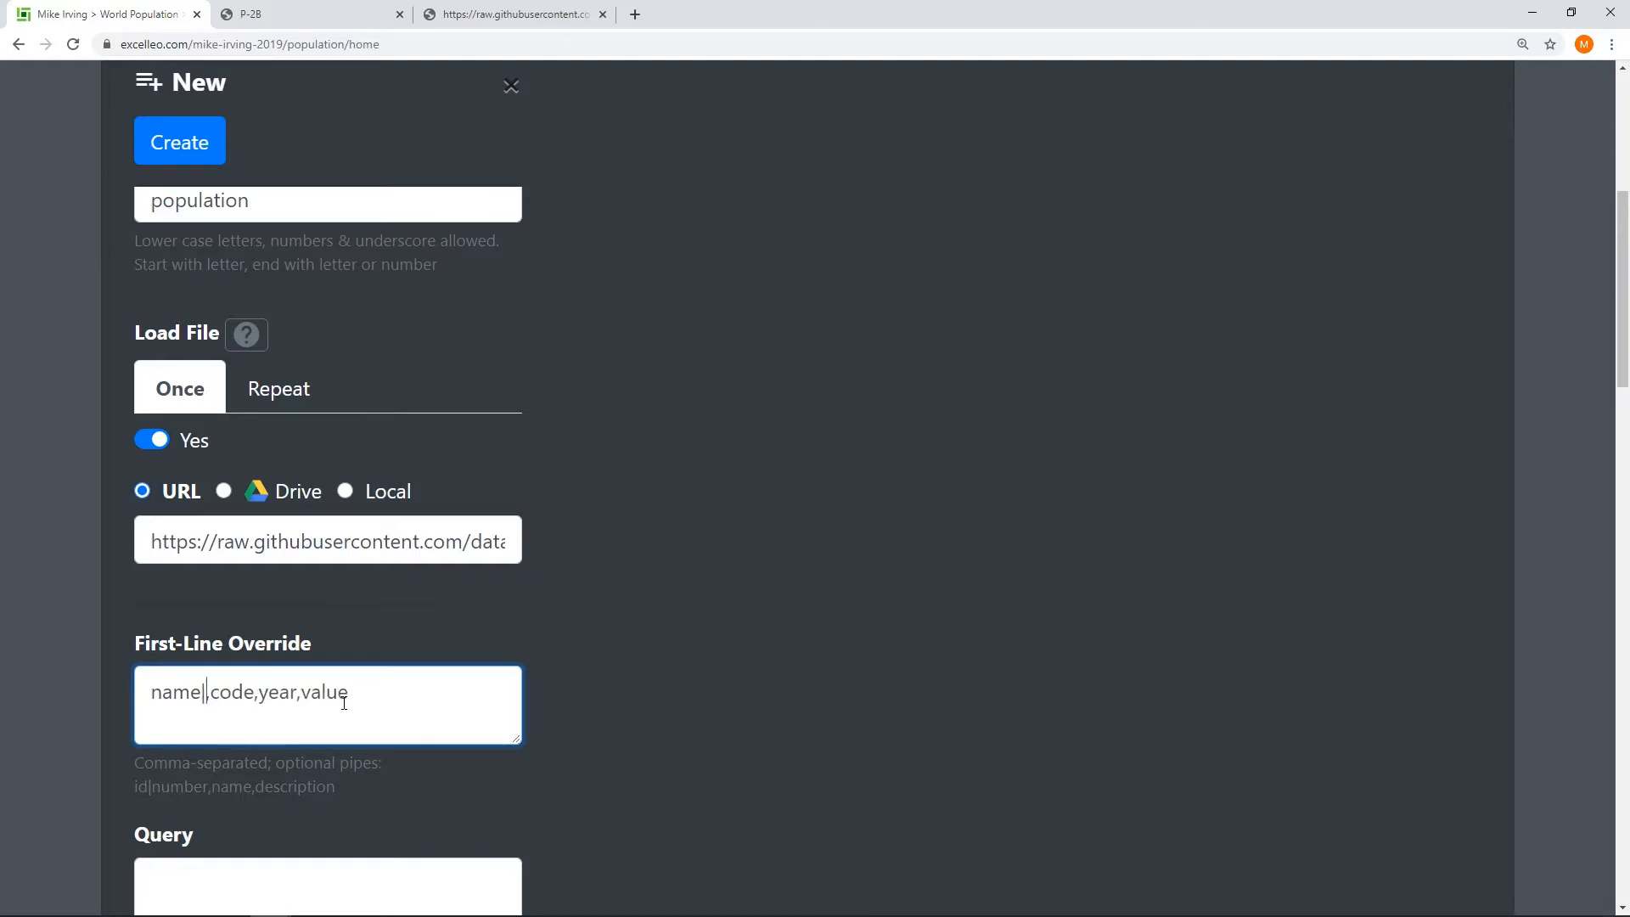
text(t)
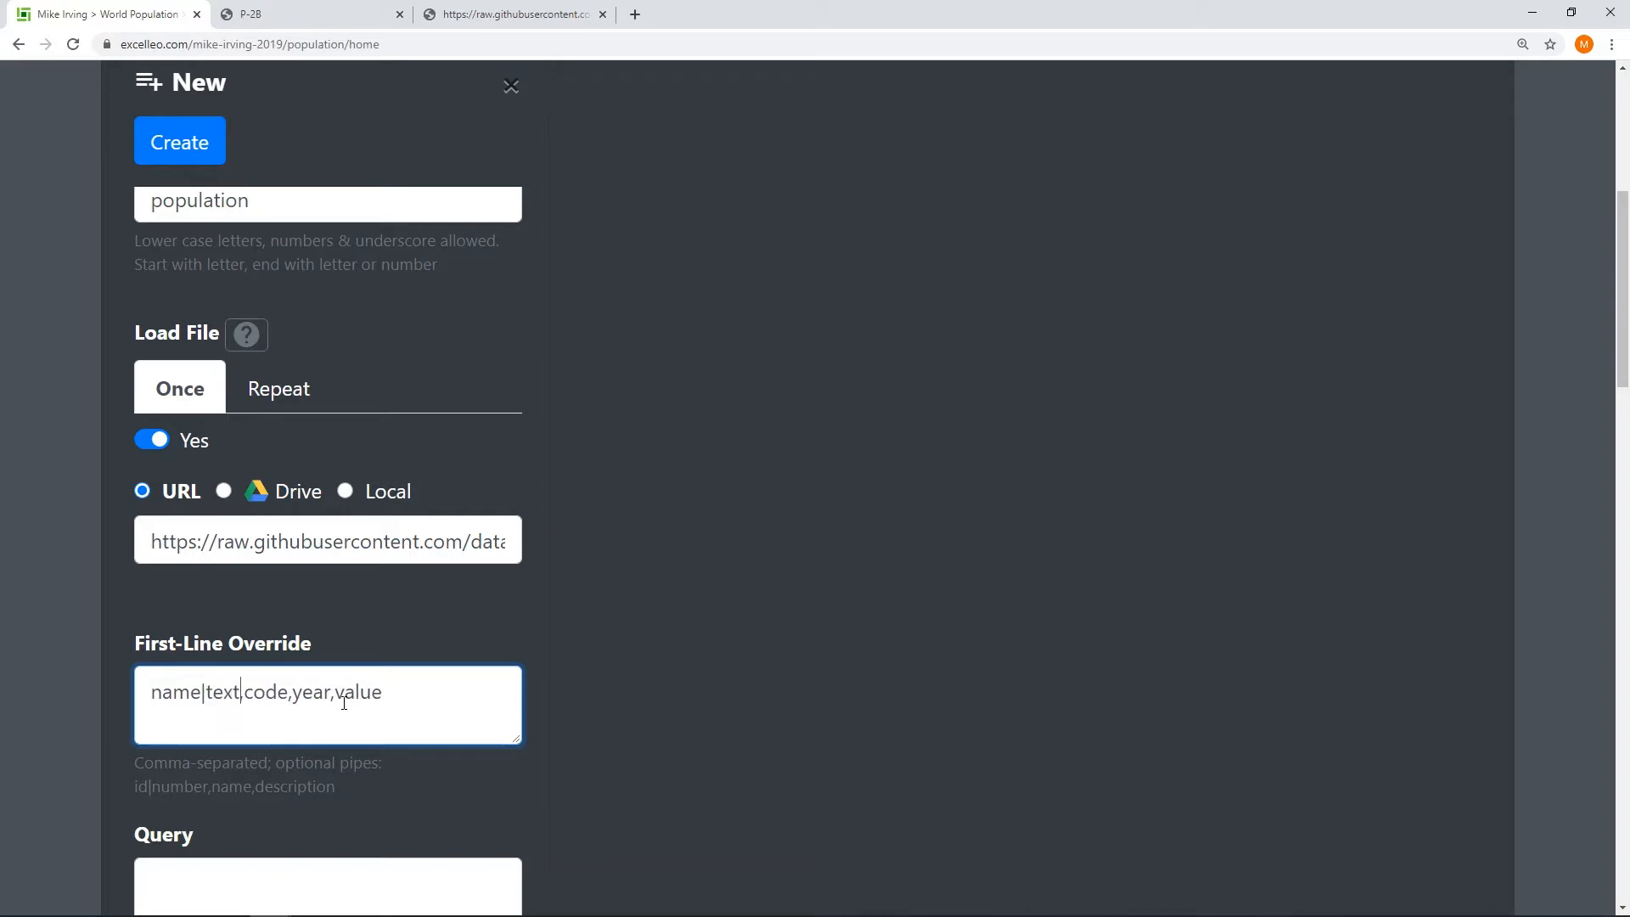
key(ctrl+shift+Left)
key(Right)
key(Right)
text(|text,year|number)
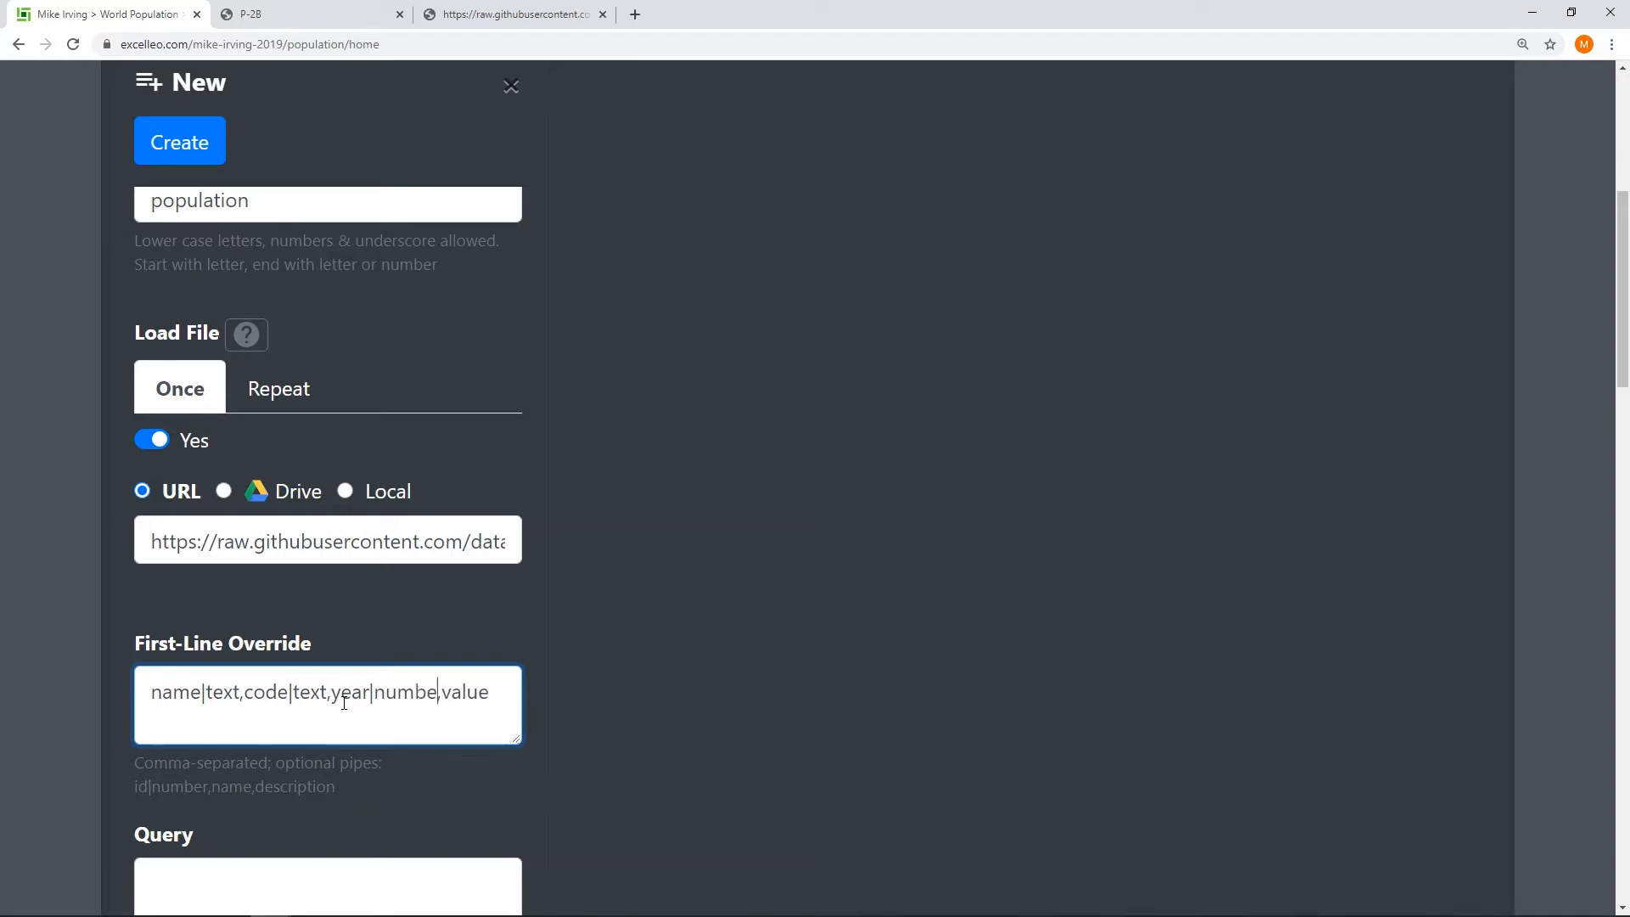
Step: Append |number to the value column in the first-line override and create the population entity
key(ctrl+shift+Left)
key(shift+Left)
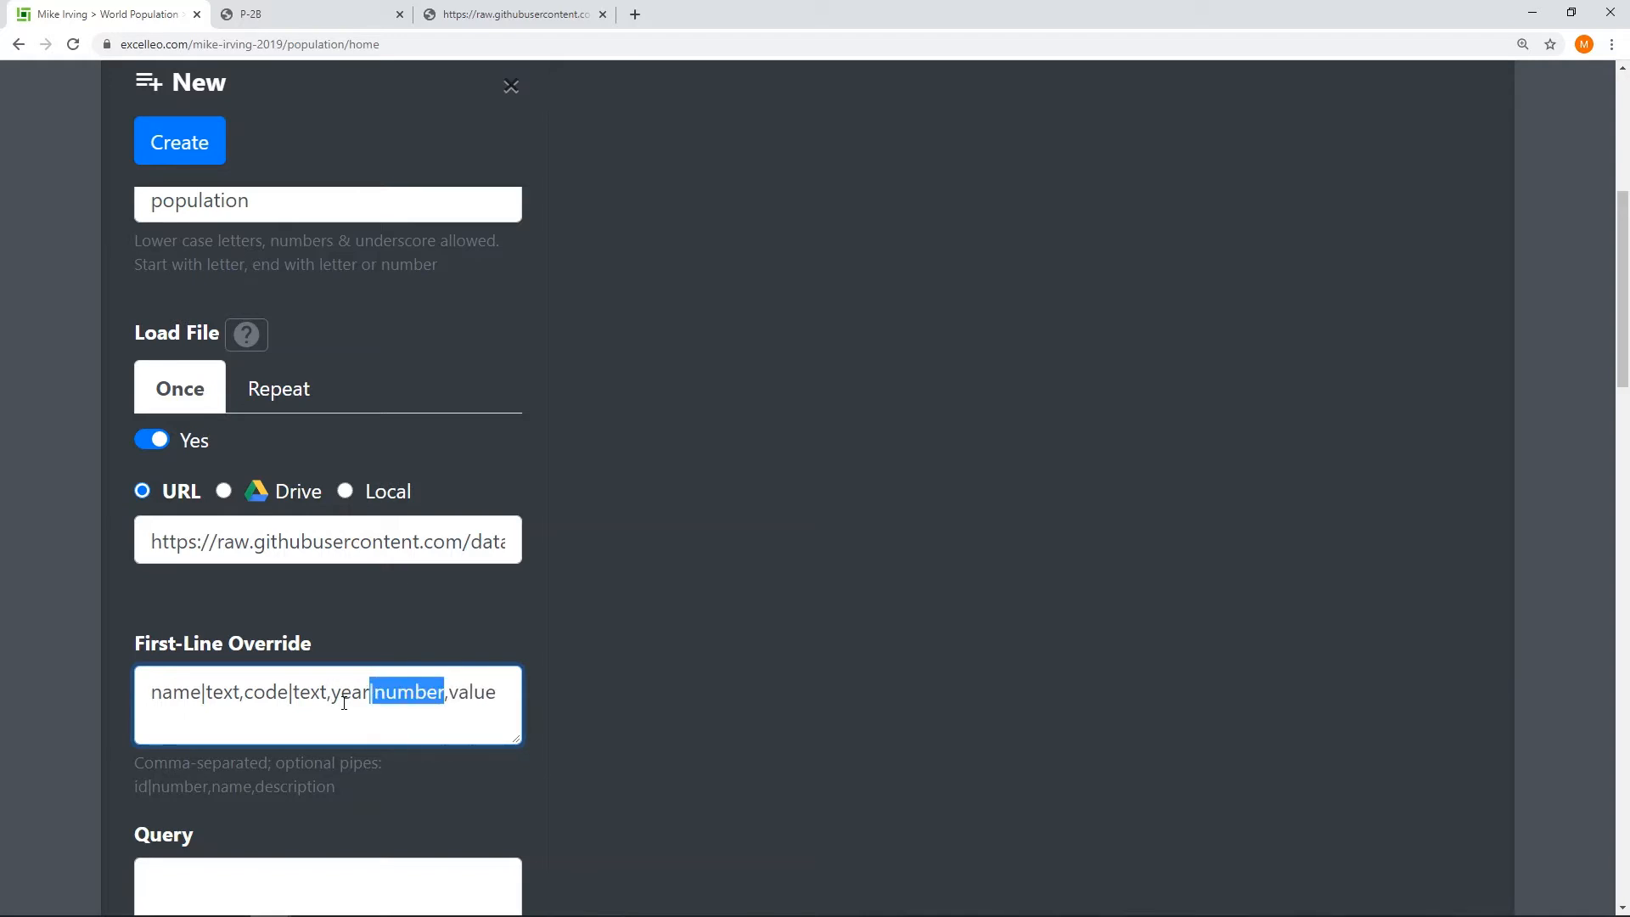
key(ctrl+c)
key(End)
key(ctrl+v)
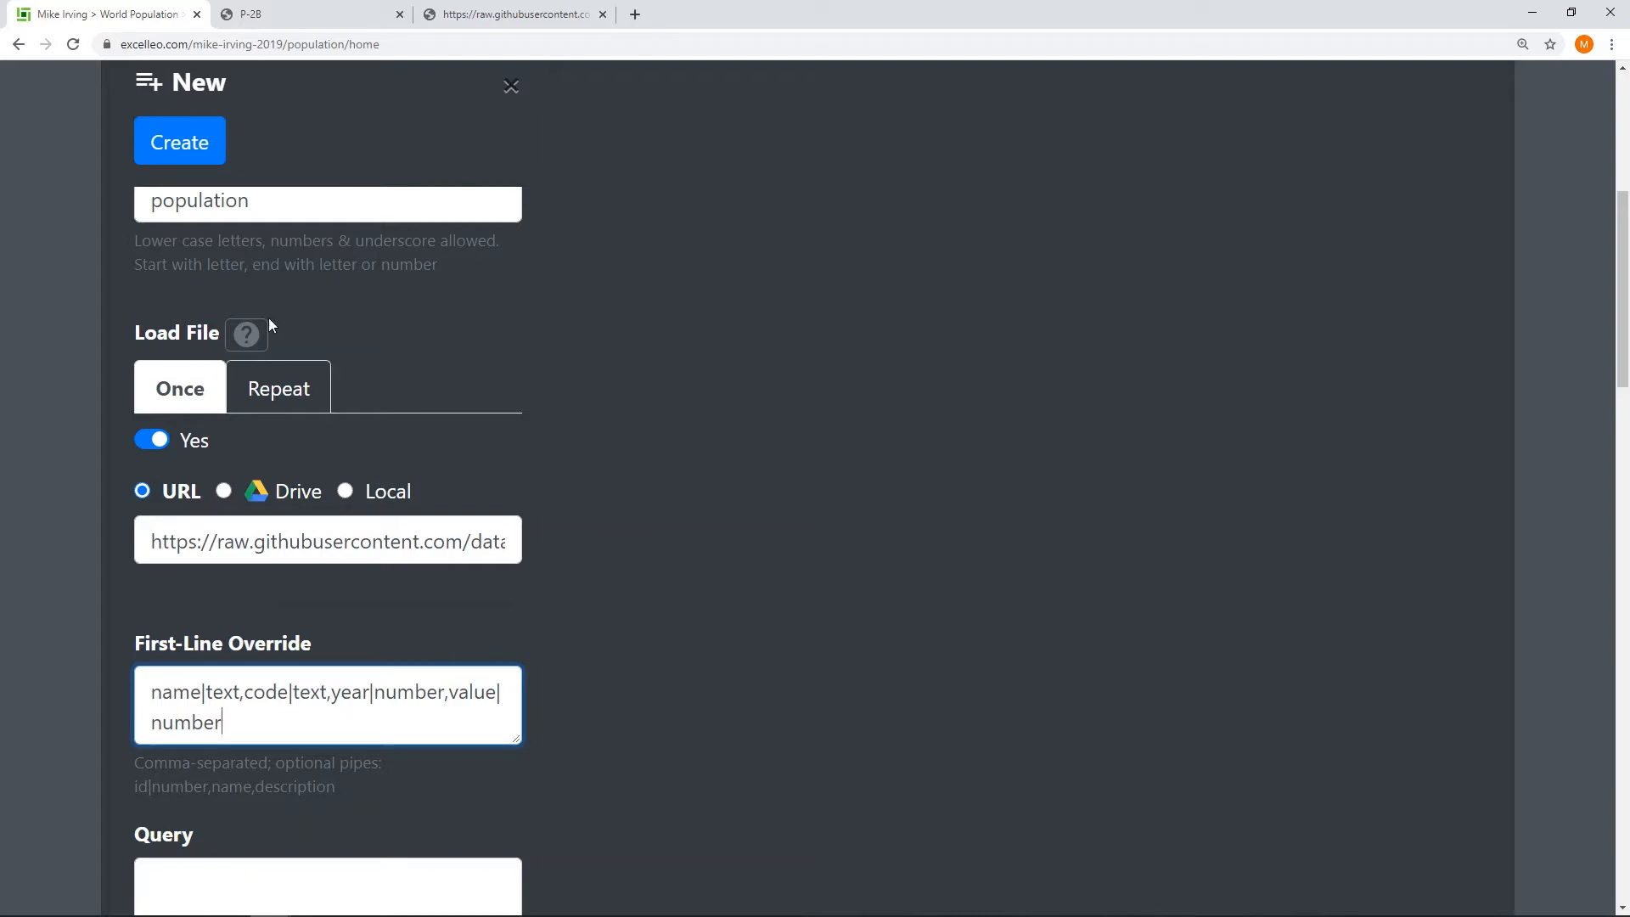
click(179, 151)
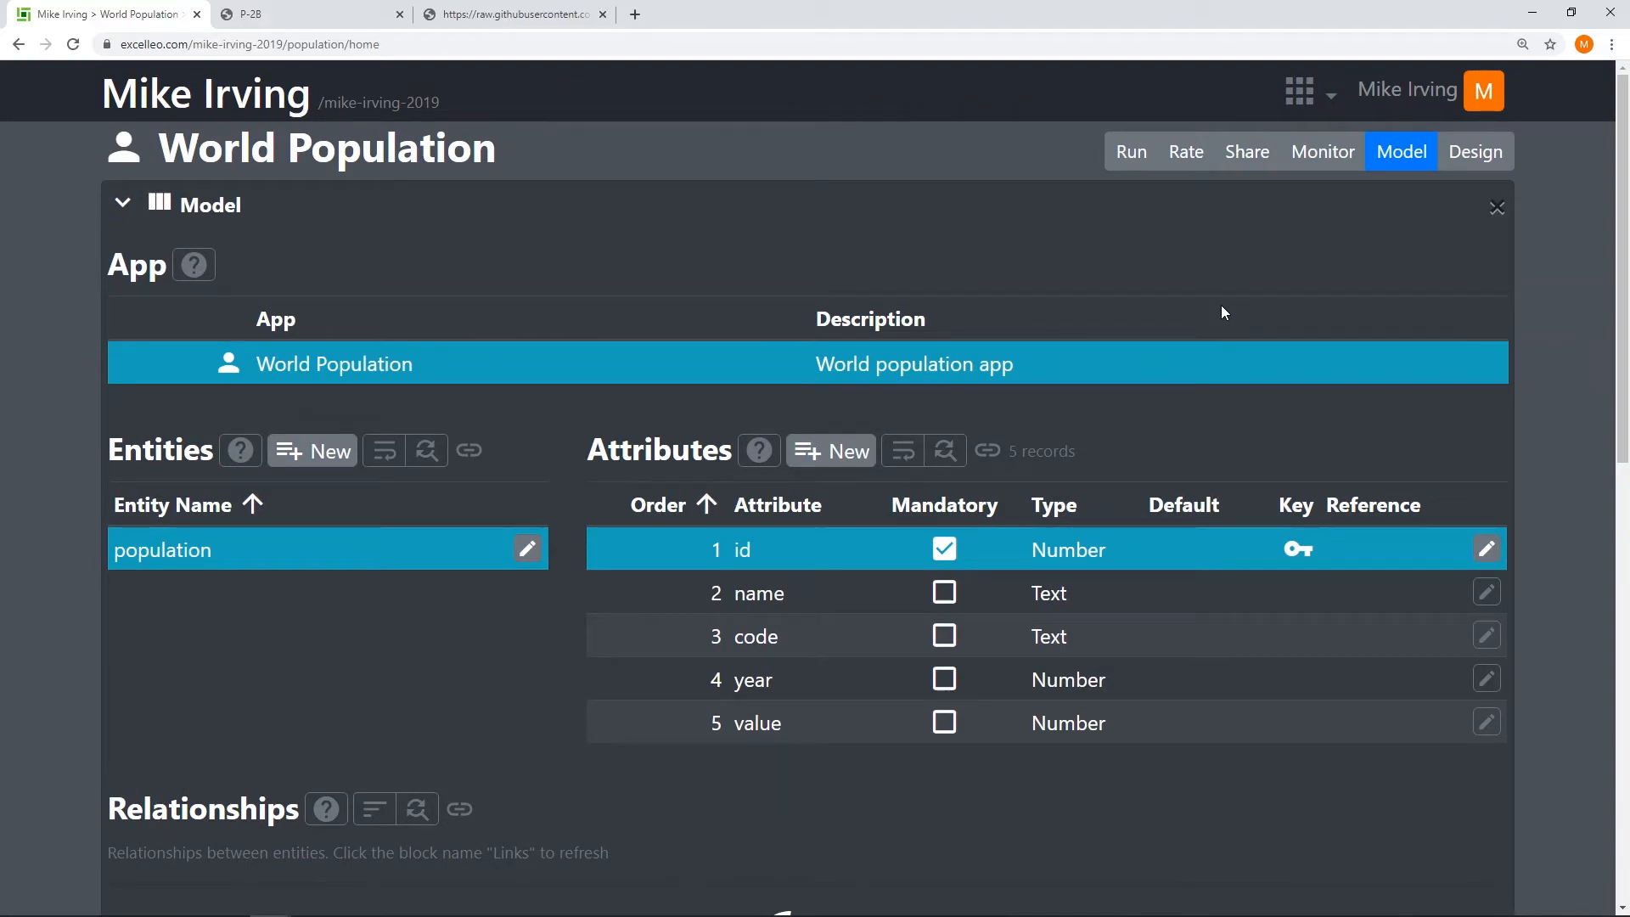
Step: In the app's design mode, add a new block to the Home page labelled "Population" and based on the population entity
click(1482, 153)
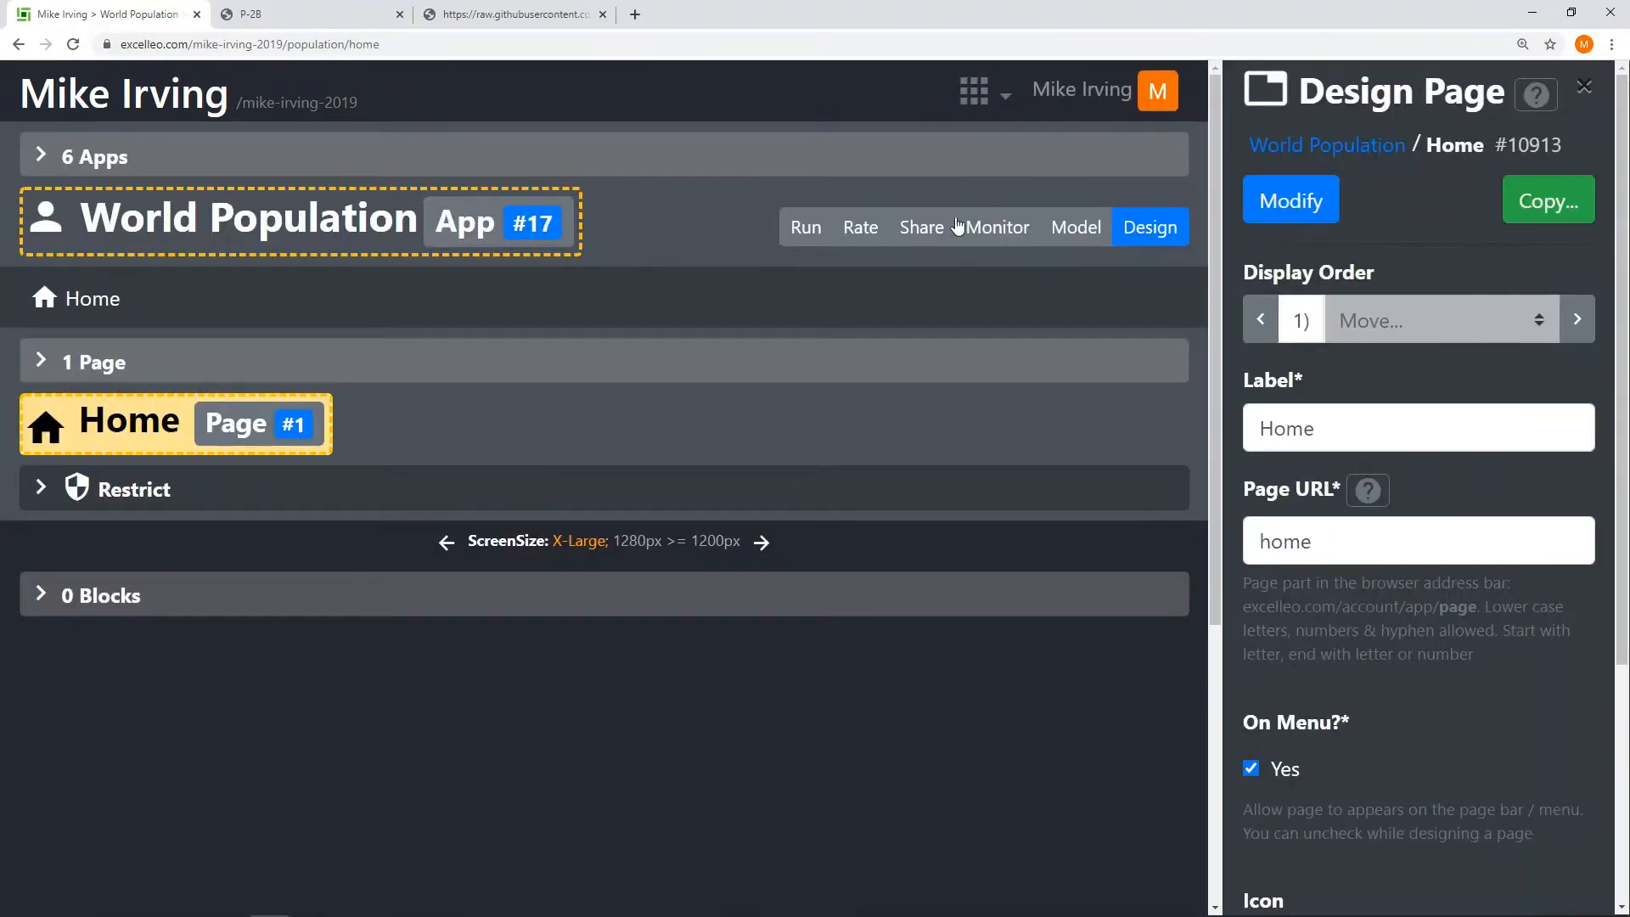
click(85, 601)
click(84, 630)
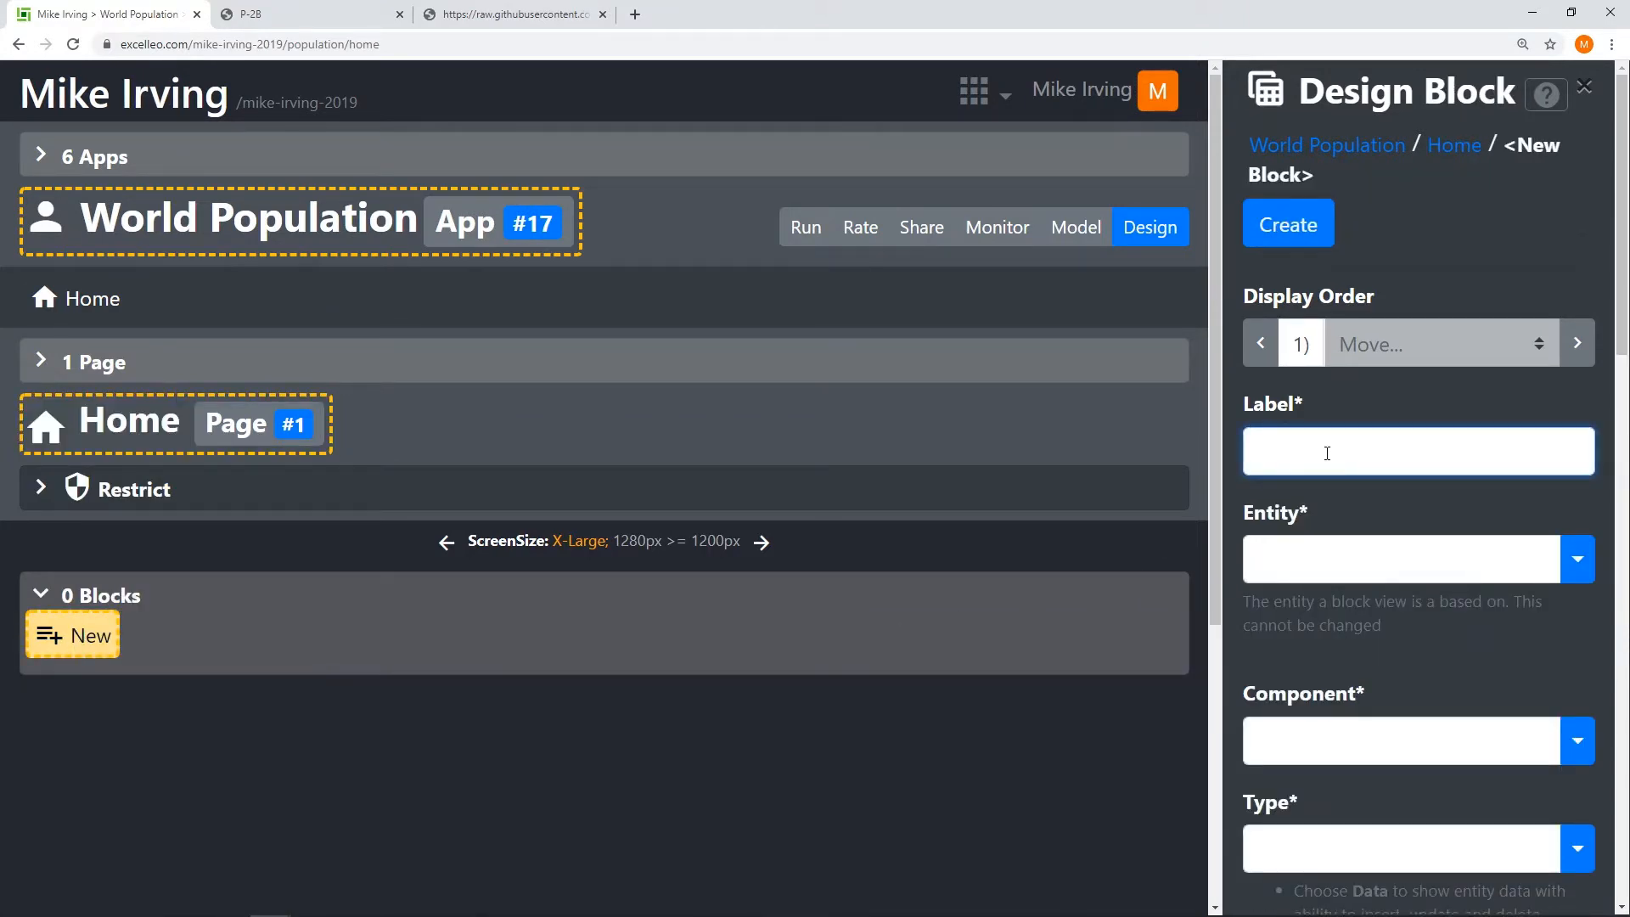
text(Population)
click(1577, 559)
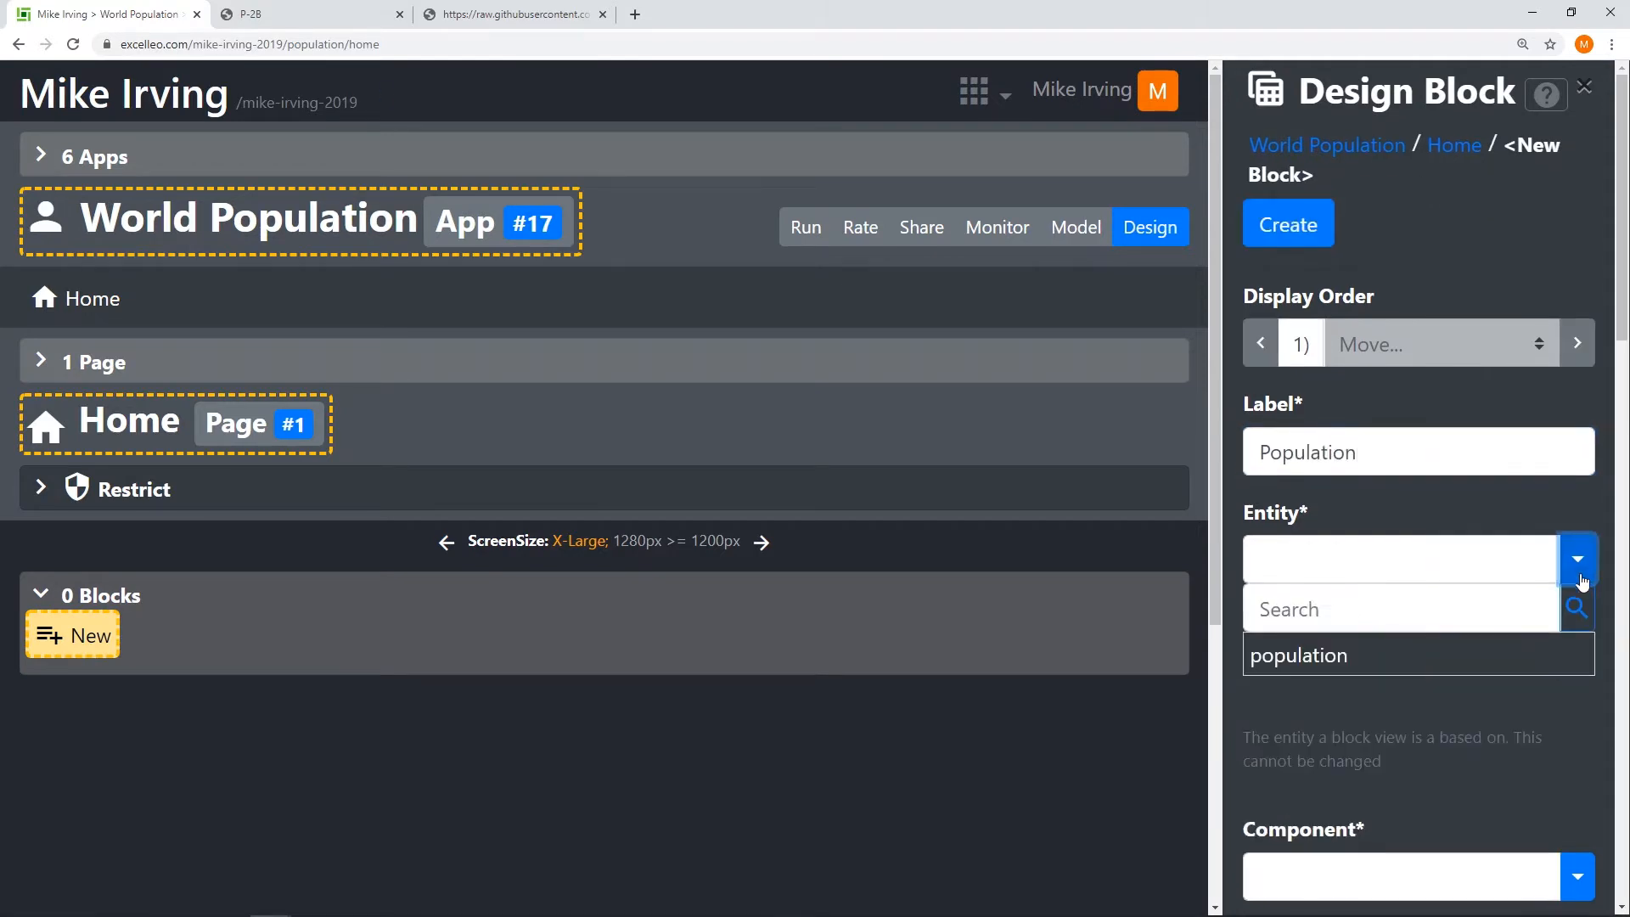
click(1342, 660)
Step: Choose a component for the new Population block and set its type to Data
scroll(1342, 665, down, 3)
click(1578, 486)
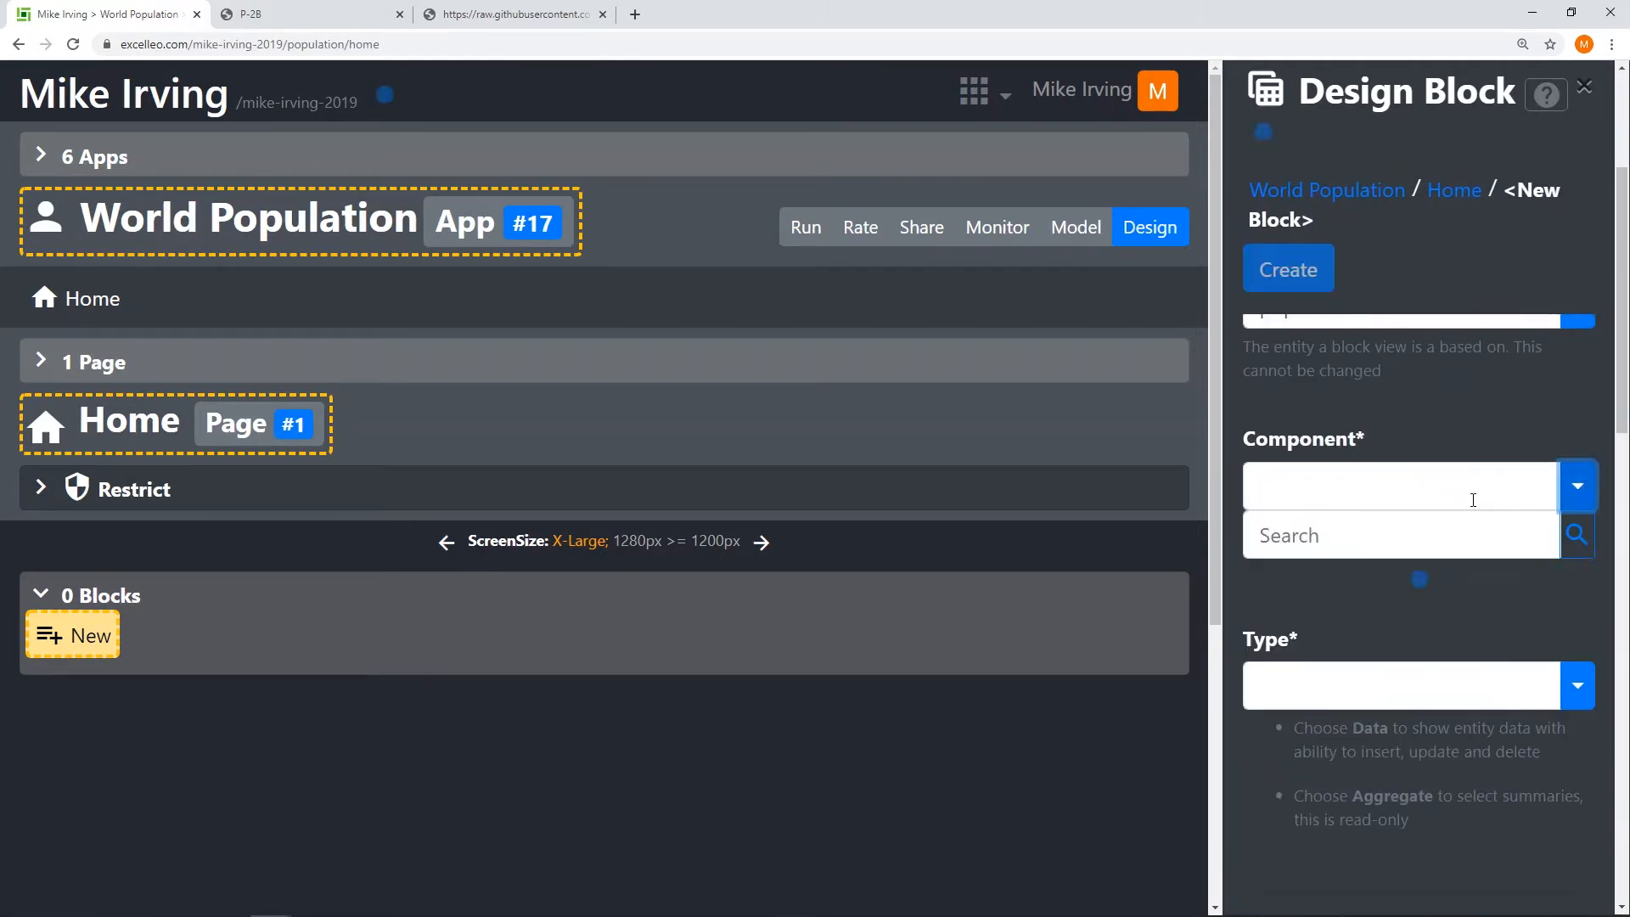
click(1321, 603)
scroll(1444, 510, down, 3)
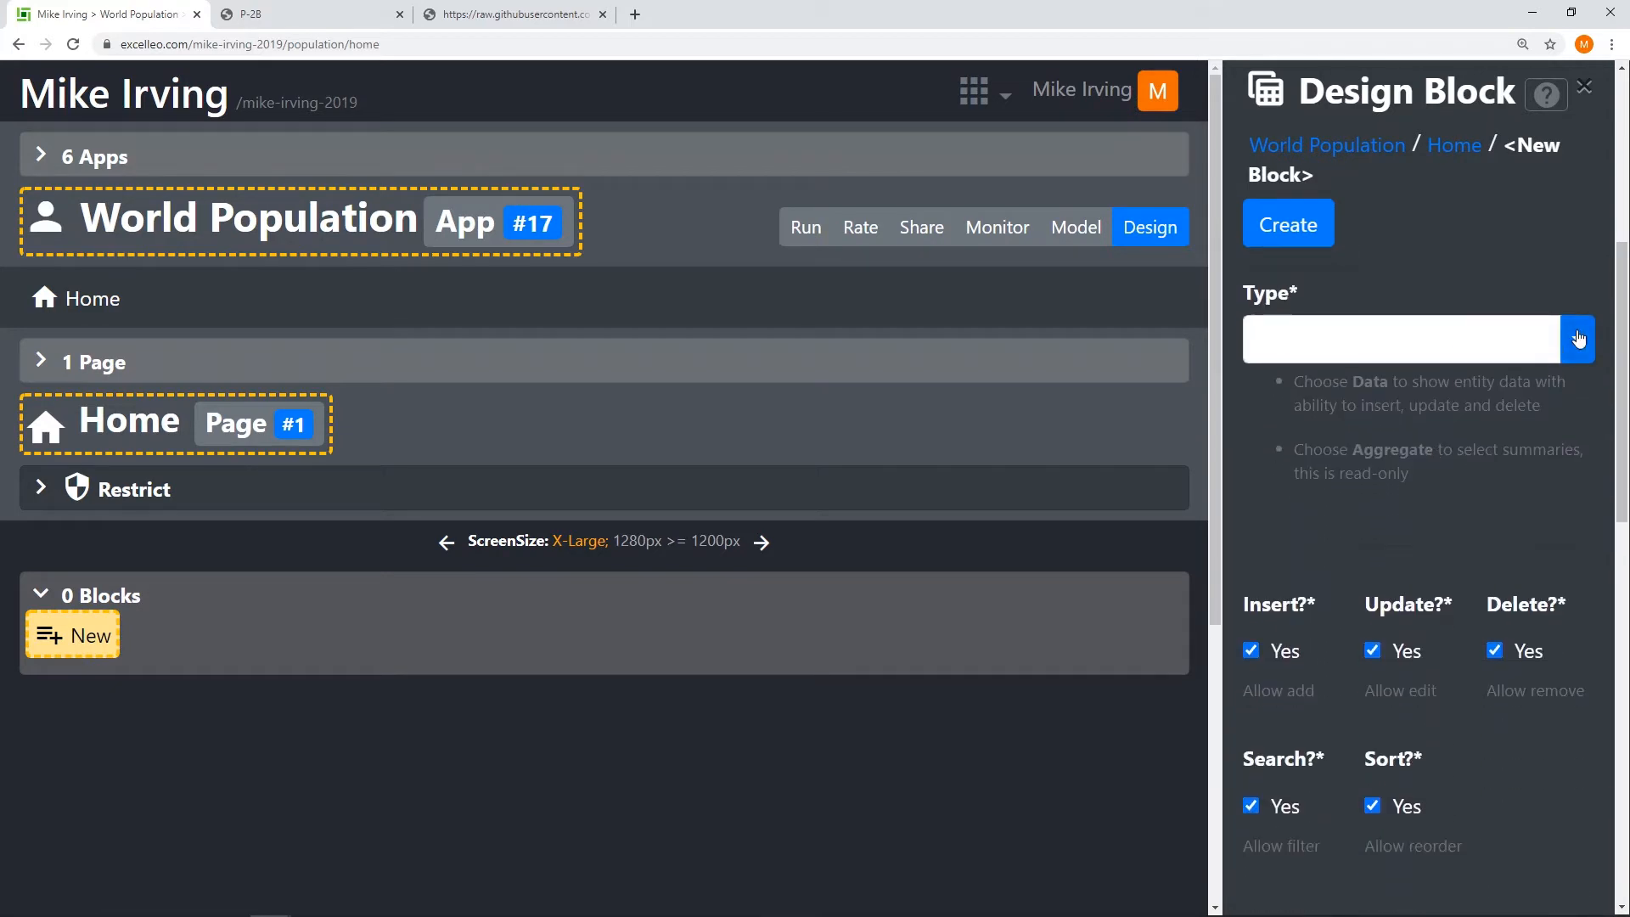
click(1546, 339)
click(1295, 436)
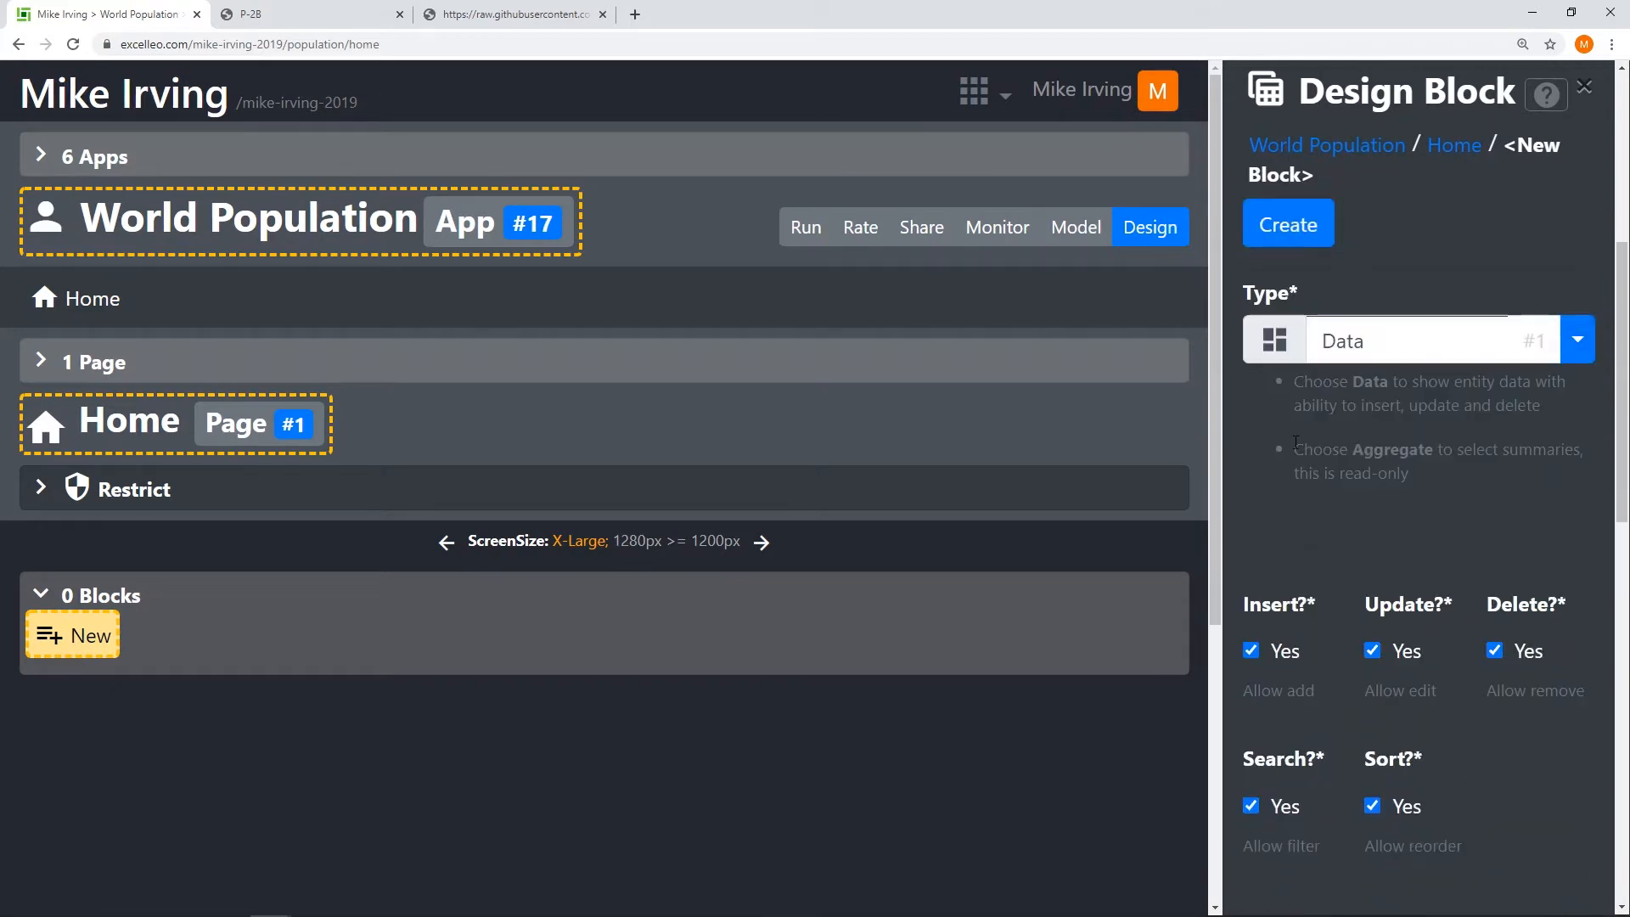
Step: Create the Population block on the Home page and run the app to preview it
click(1321, 246)
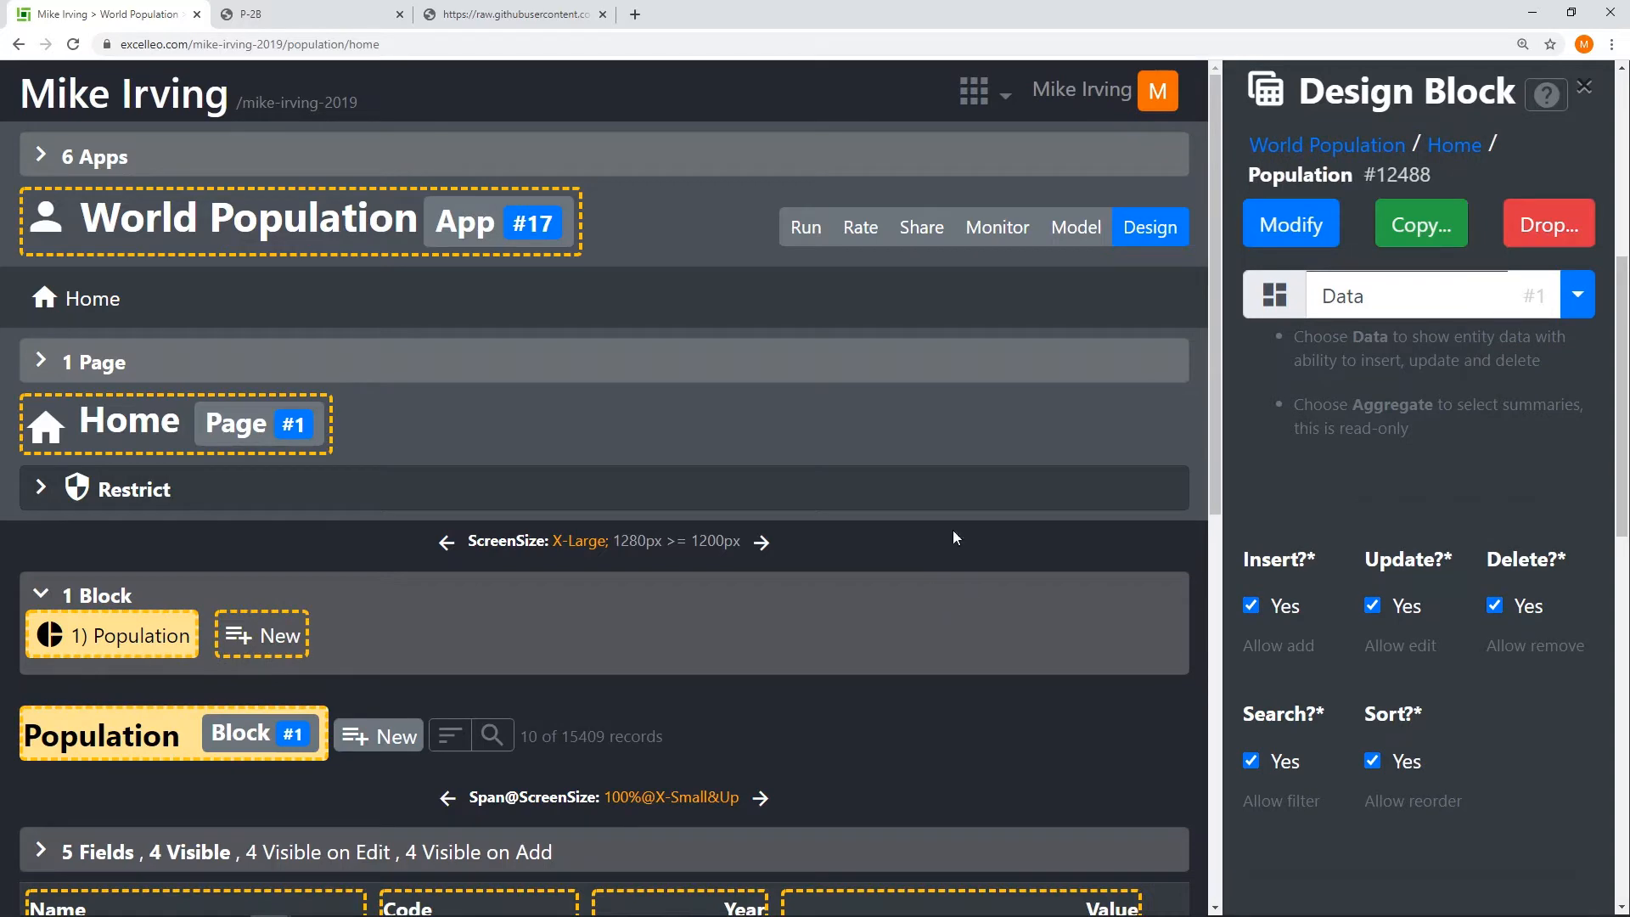
click(806, 227)
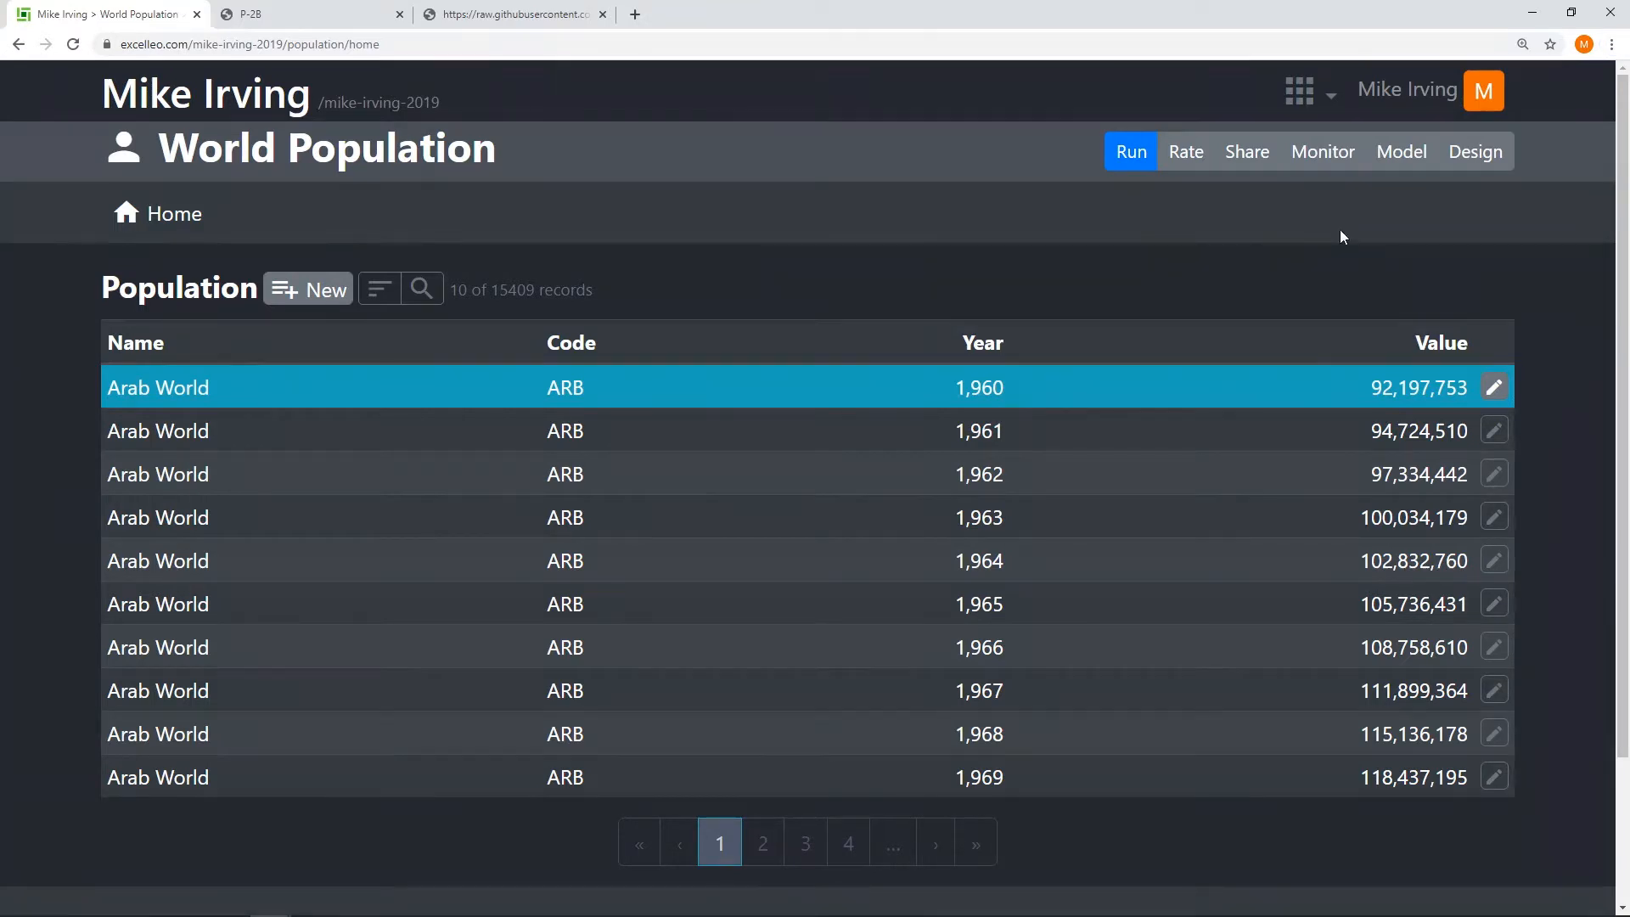
Step: Return to design mode and paste a copy of the Home page into the World Population app
click(1474, 153)
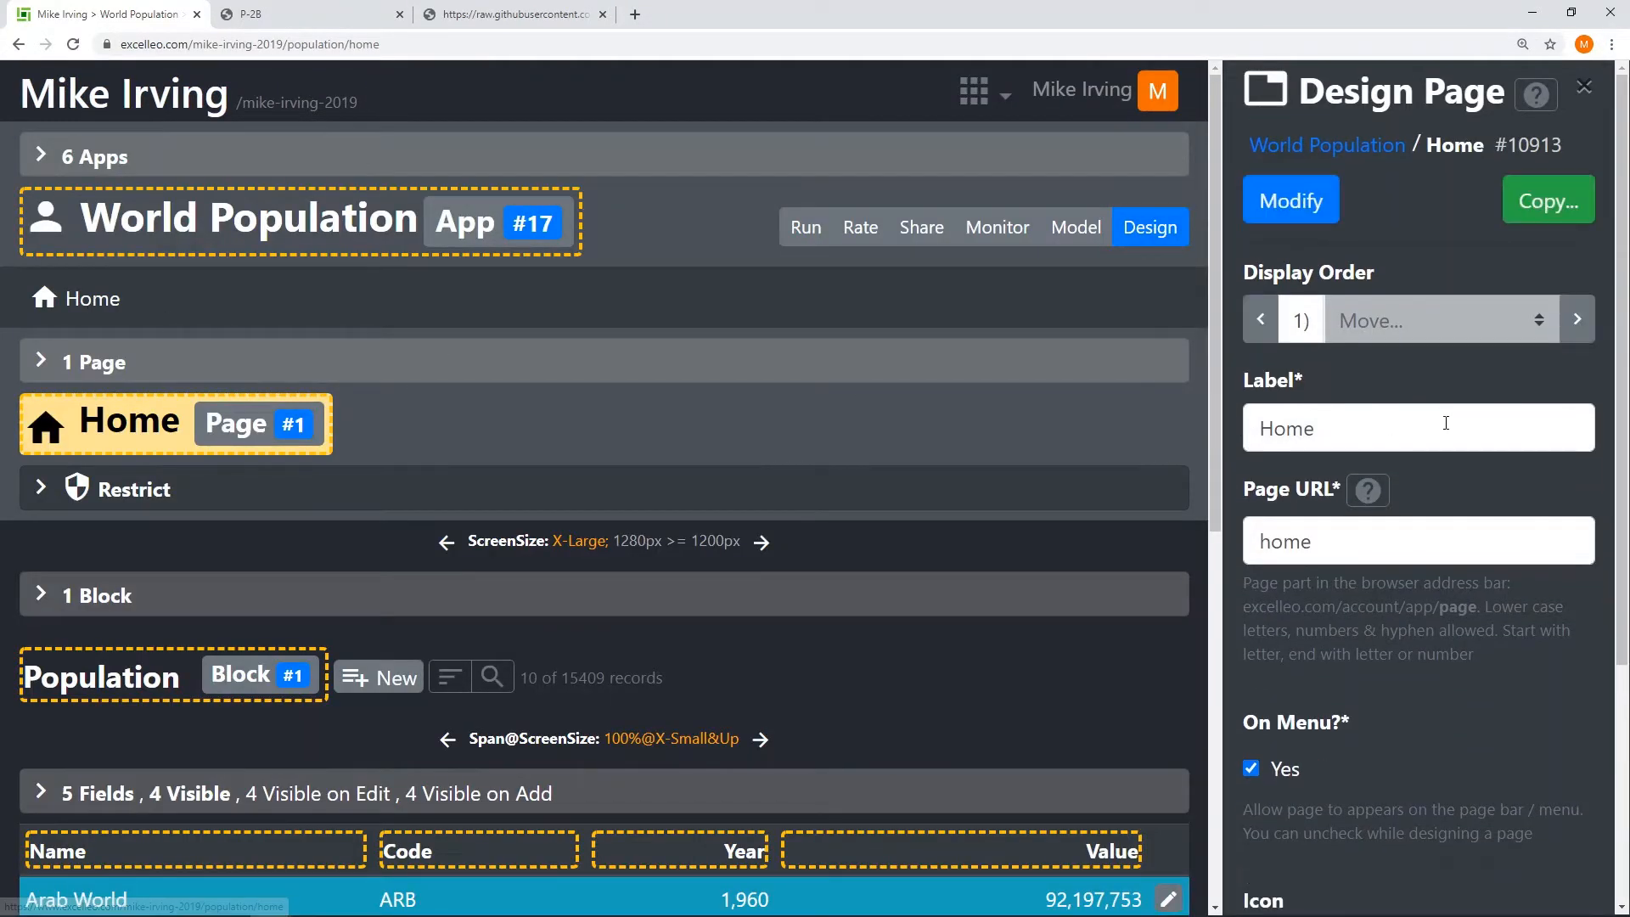
click(1528, 200)
click(1307, 202)
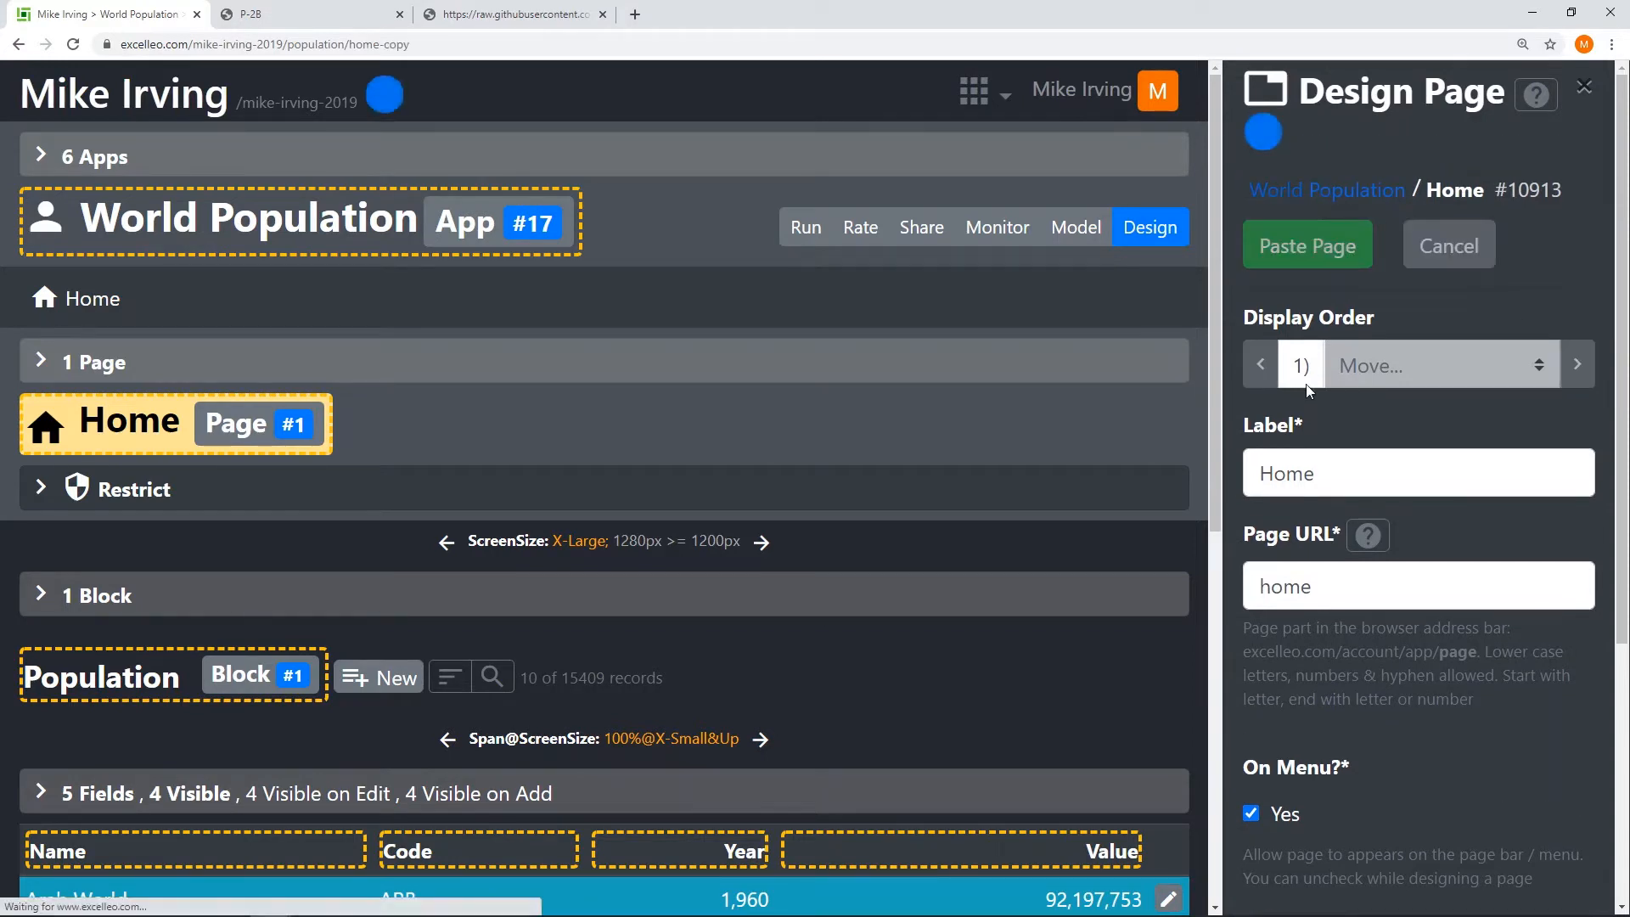
Step: Set the copied page's label to "US" and its page URL to "us"
drag(1427, 466, 1127, 423)
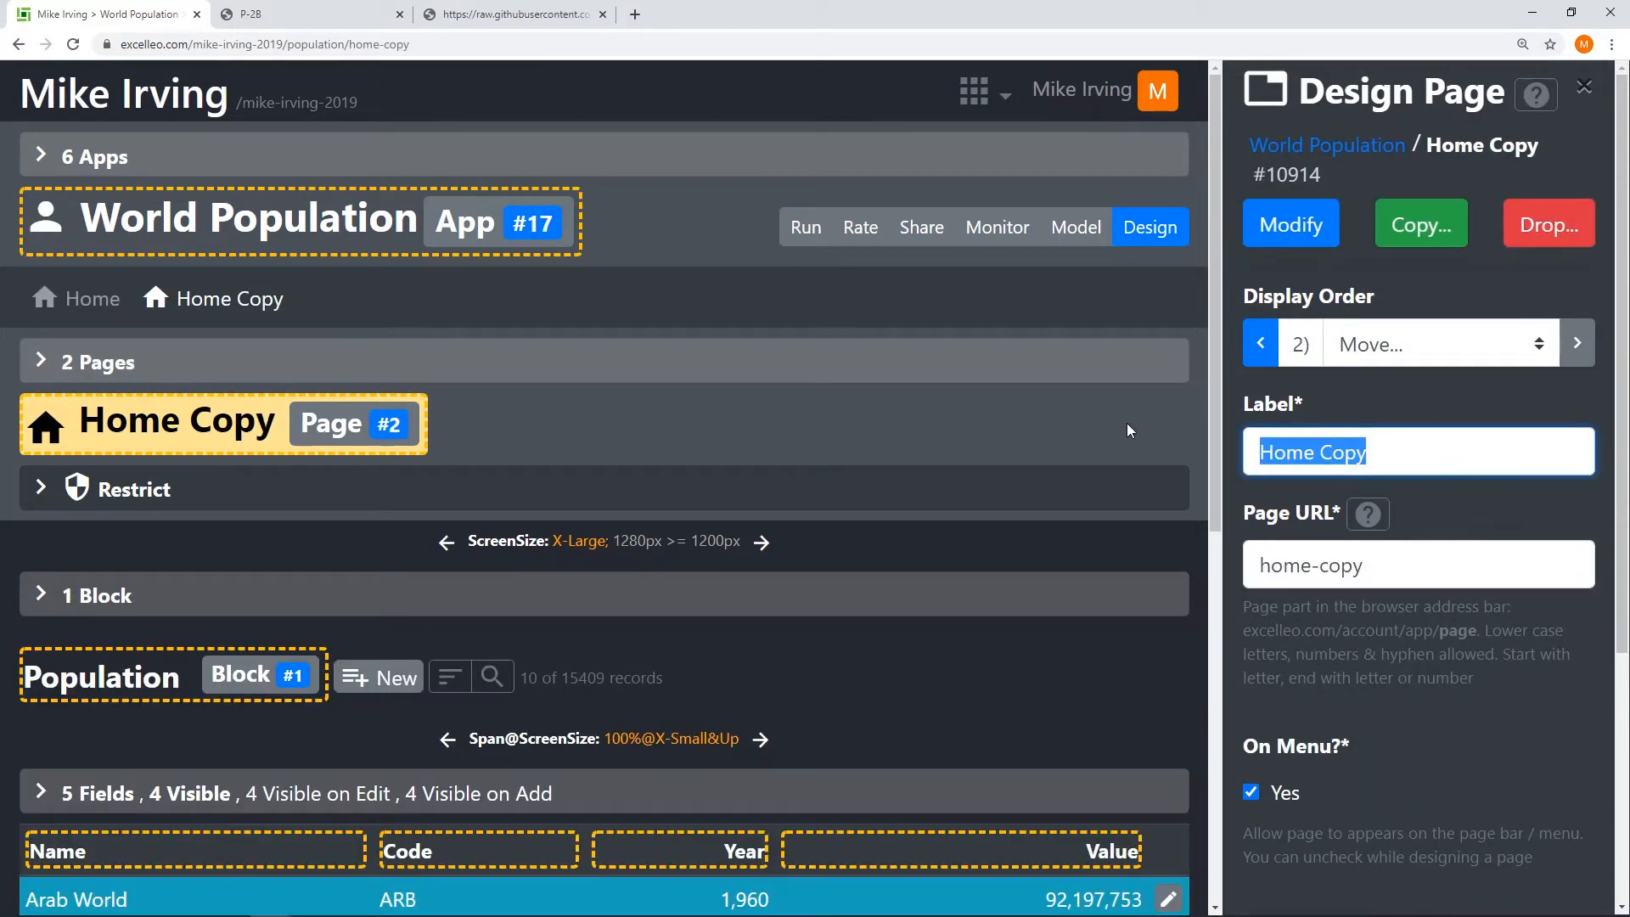
text(US)
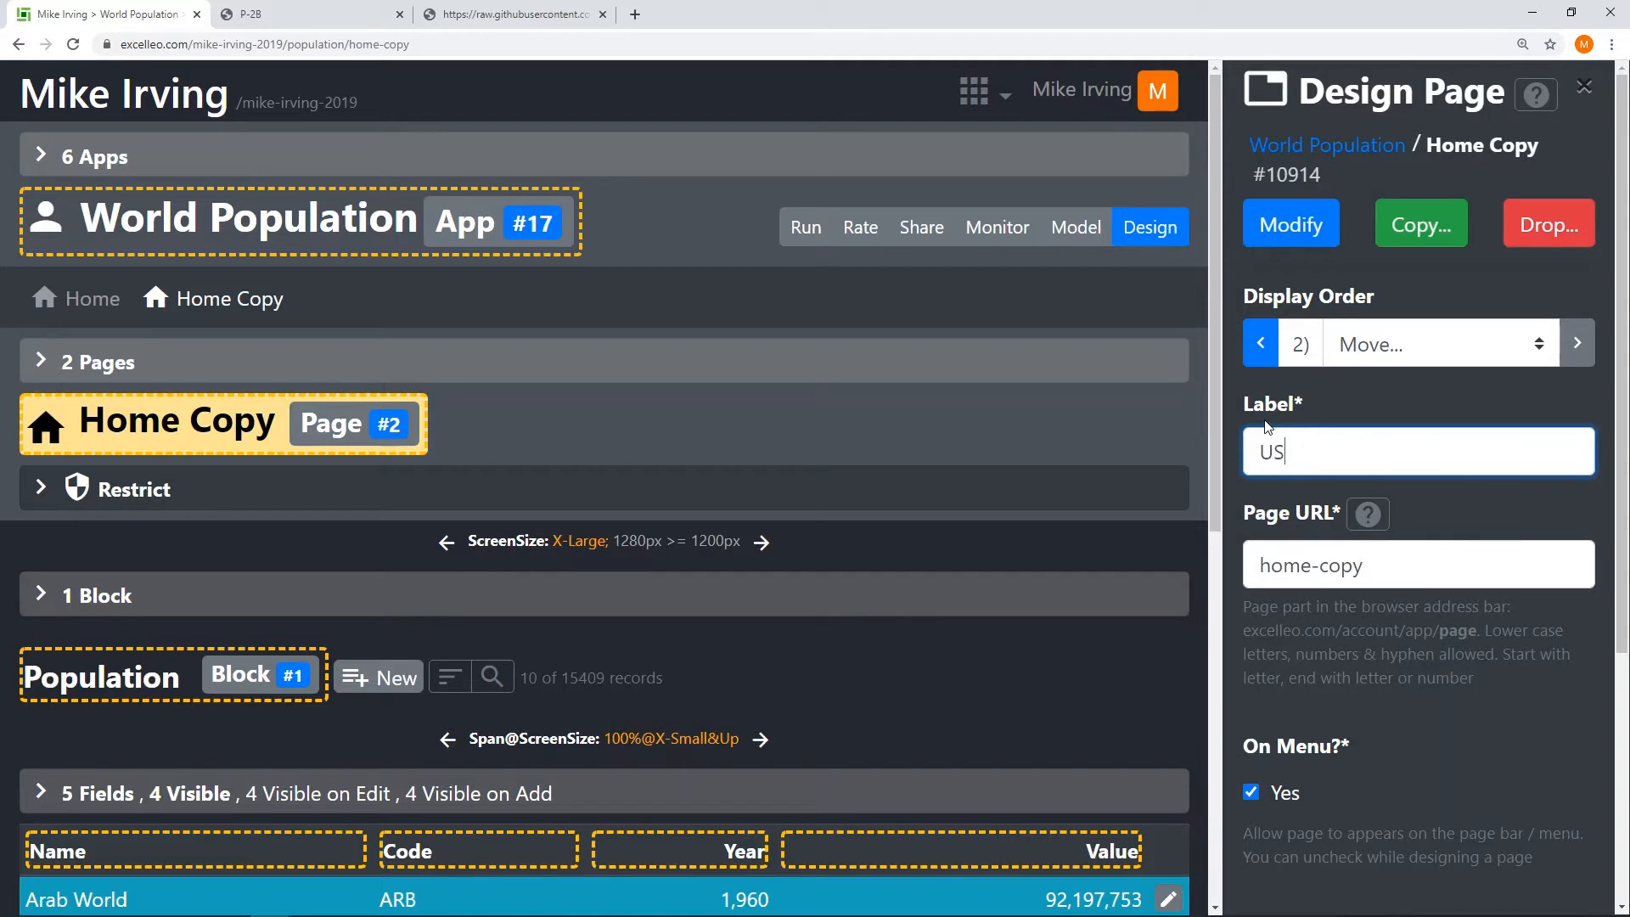
drag(1417, 565, 1165, 554)
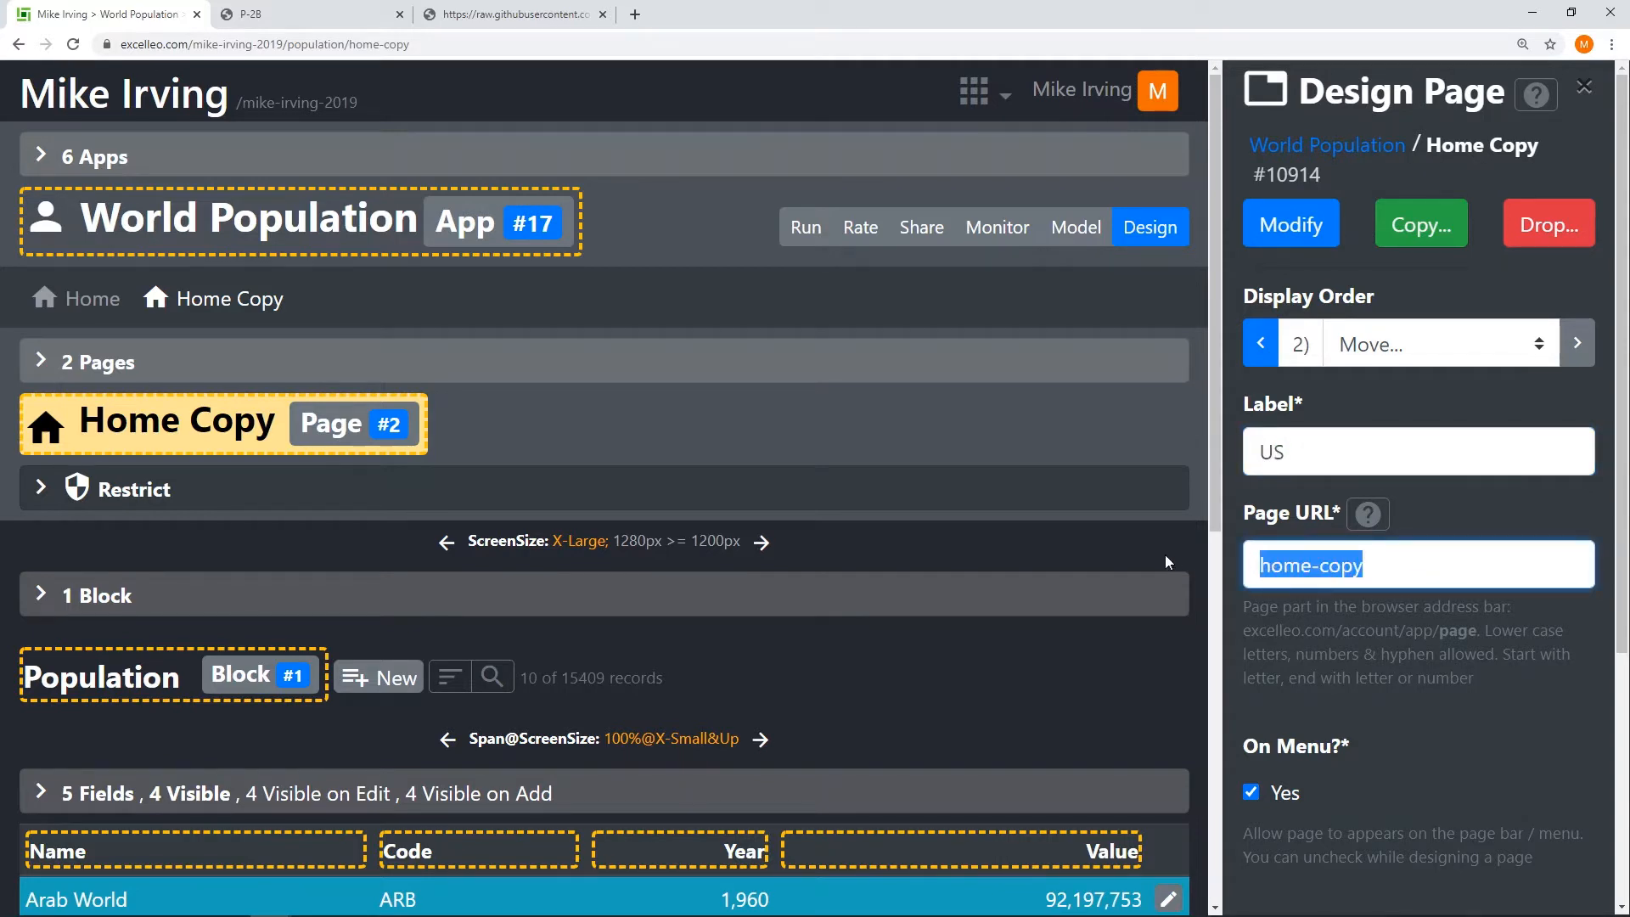
text(us)
Step: Change the copied page's icon to account_circle and save the page changes
scroll(1488, 631, down, 4)
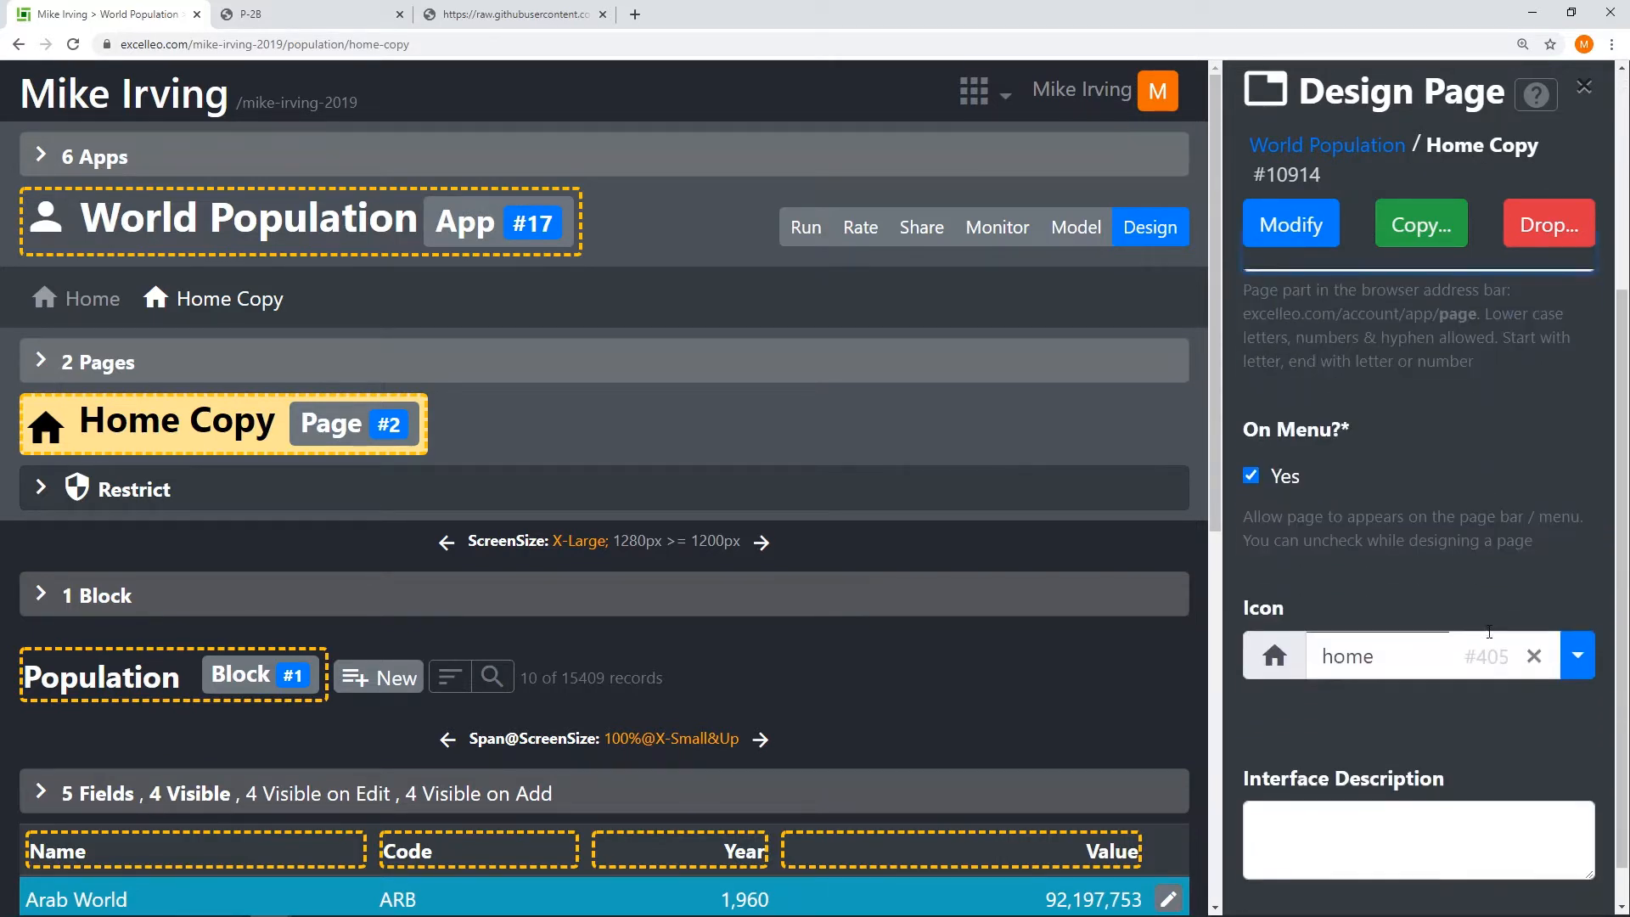
click(1577, 608)
scroll(1585, 617, down, 3)
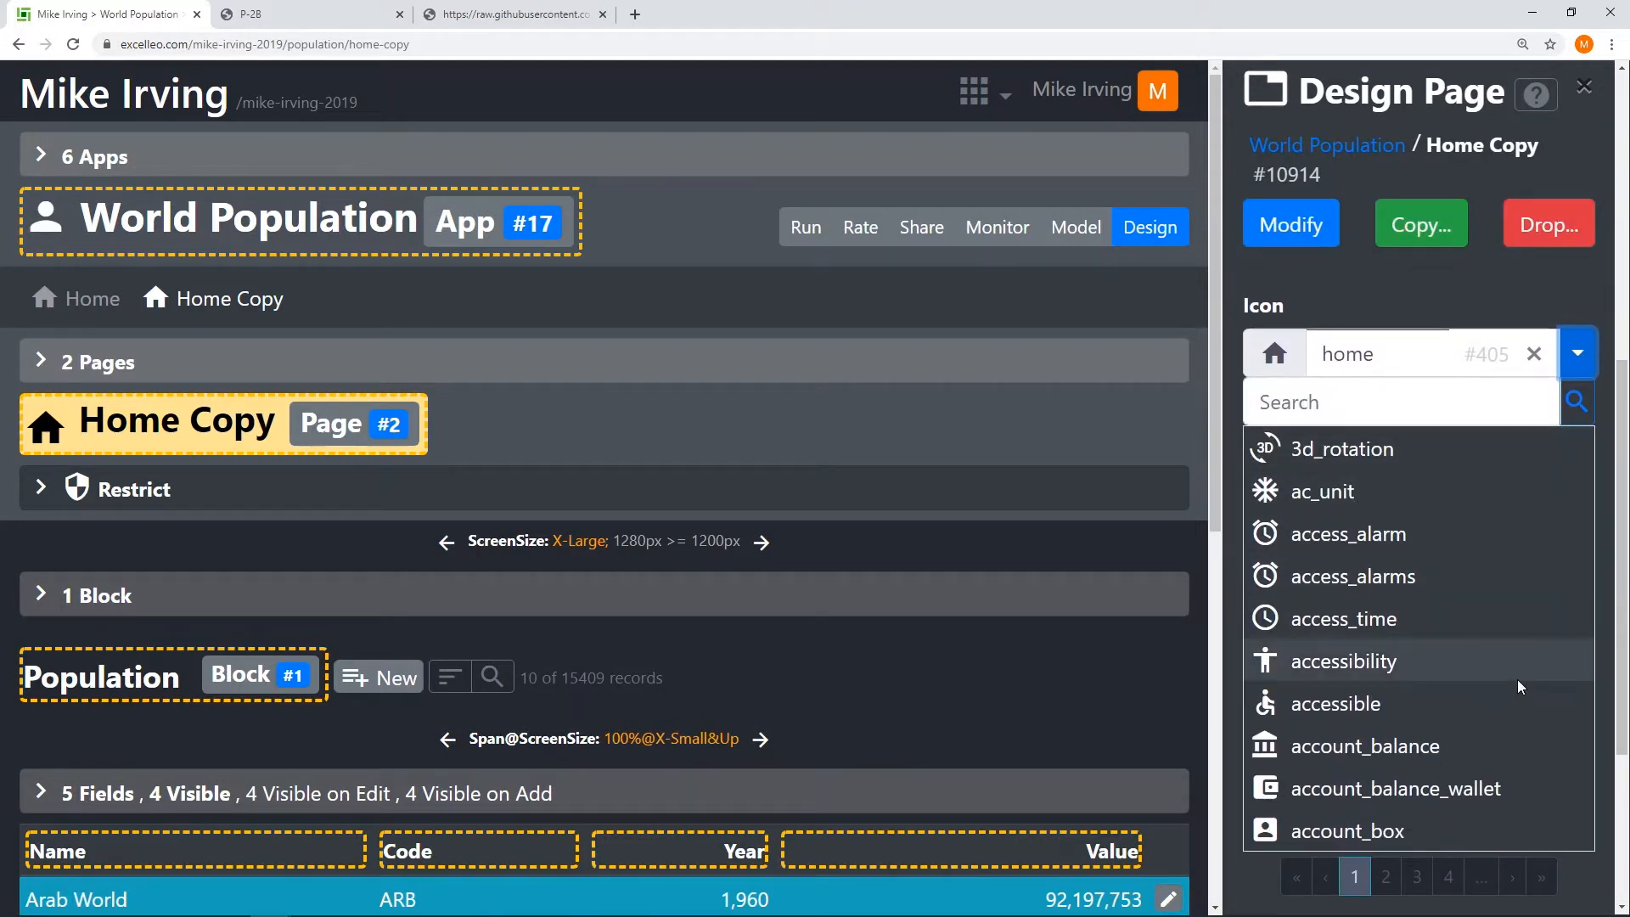
click(1387, 876)
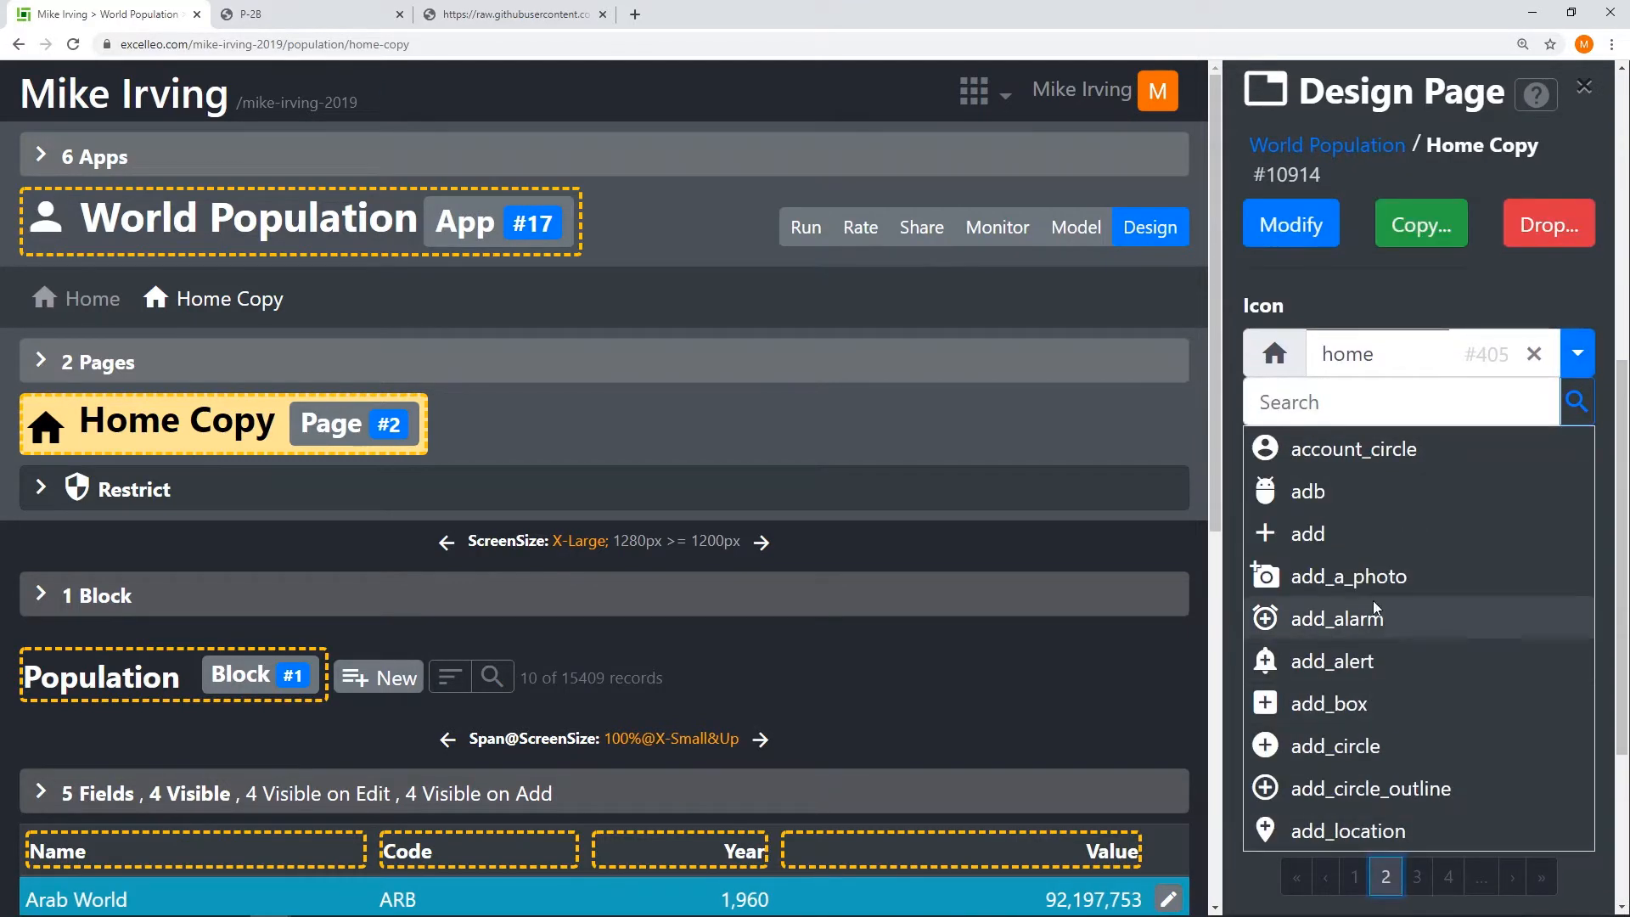
click(1328, 448)
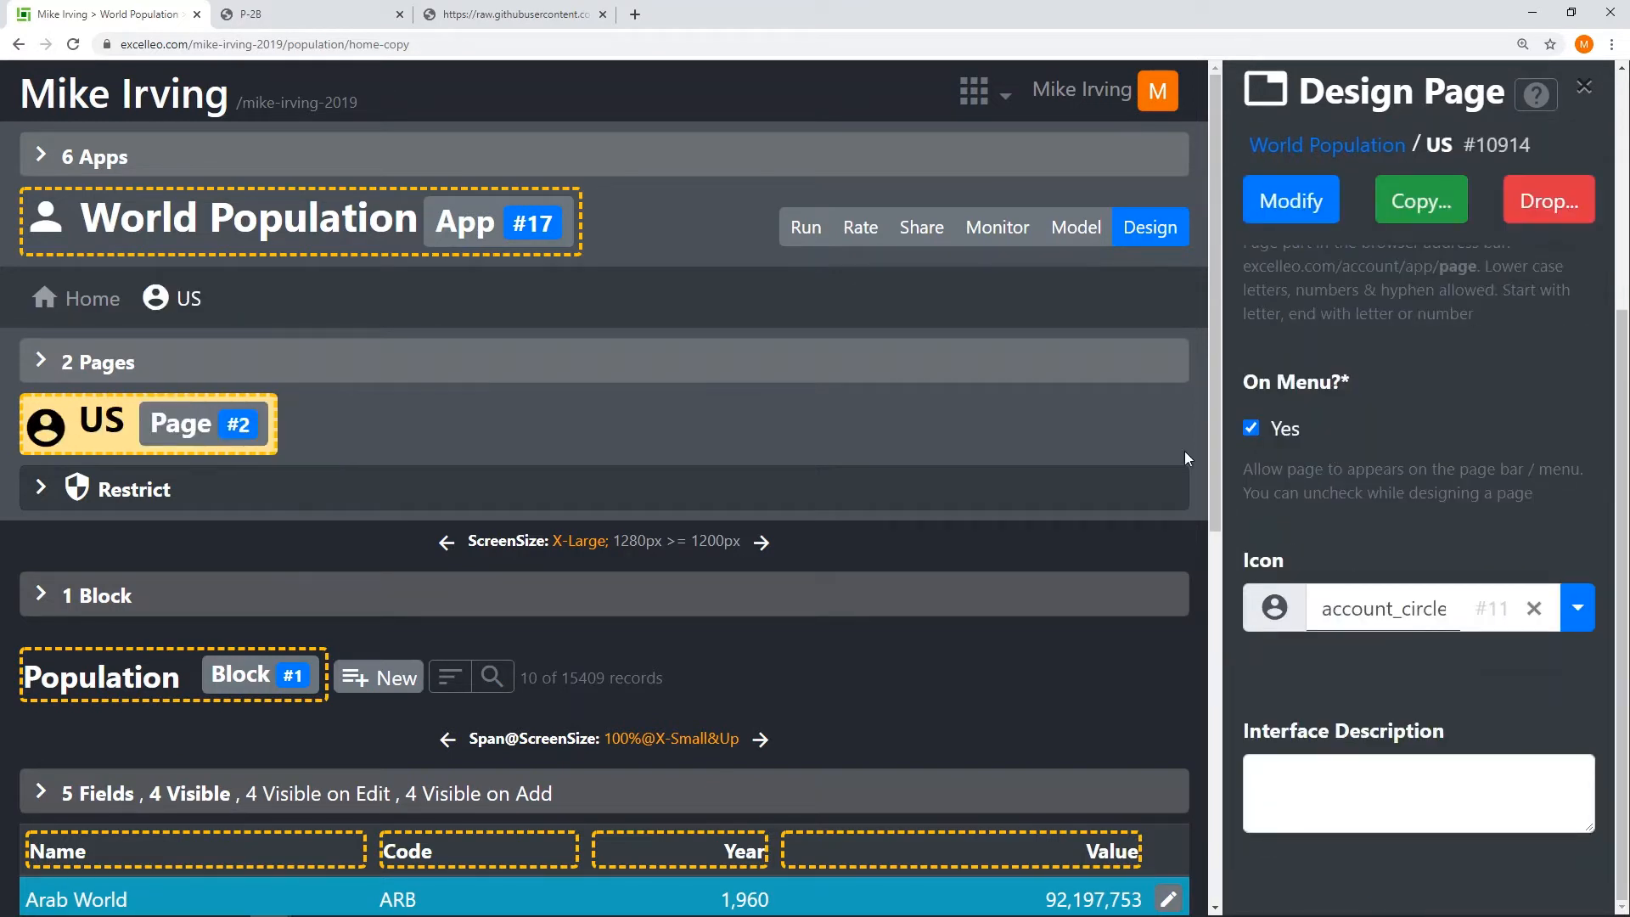
Step: On the US page's Population block, set the Name field's search operator to Equal To
scroll(530, 450, down, 4)
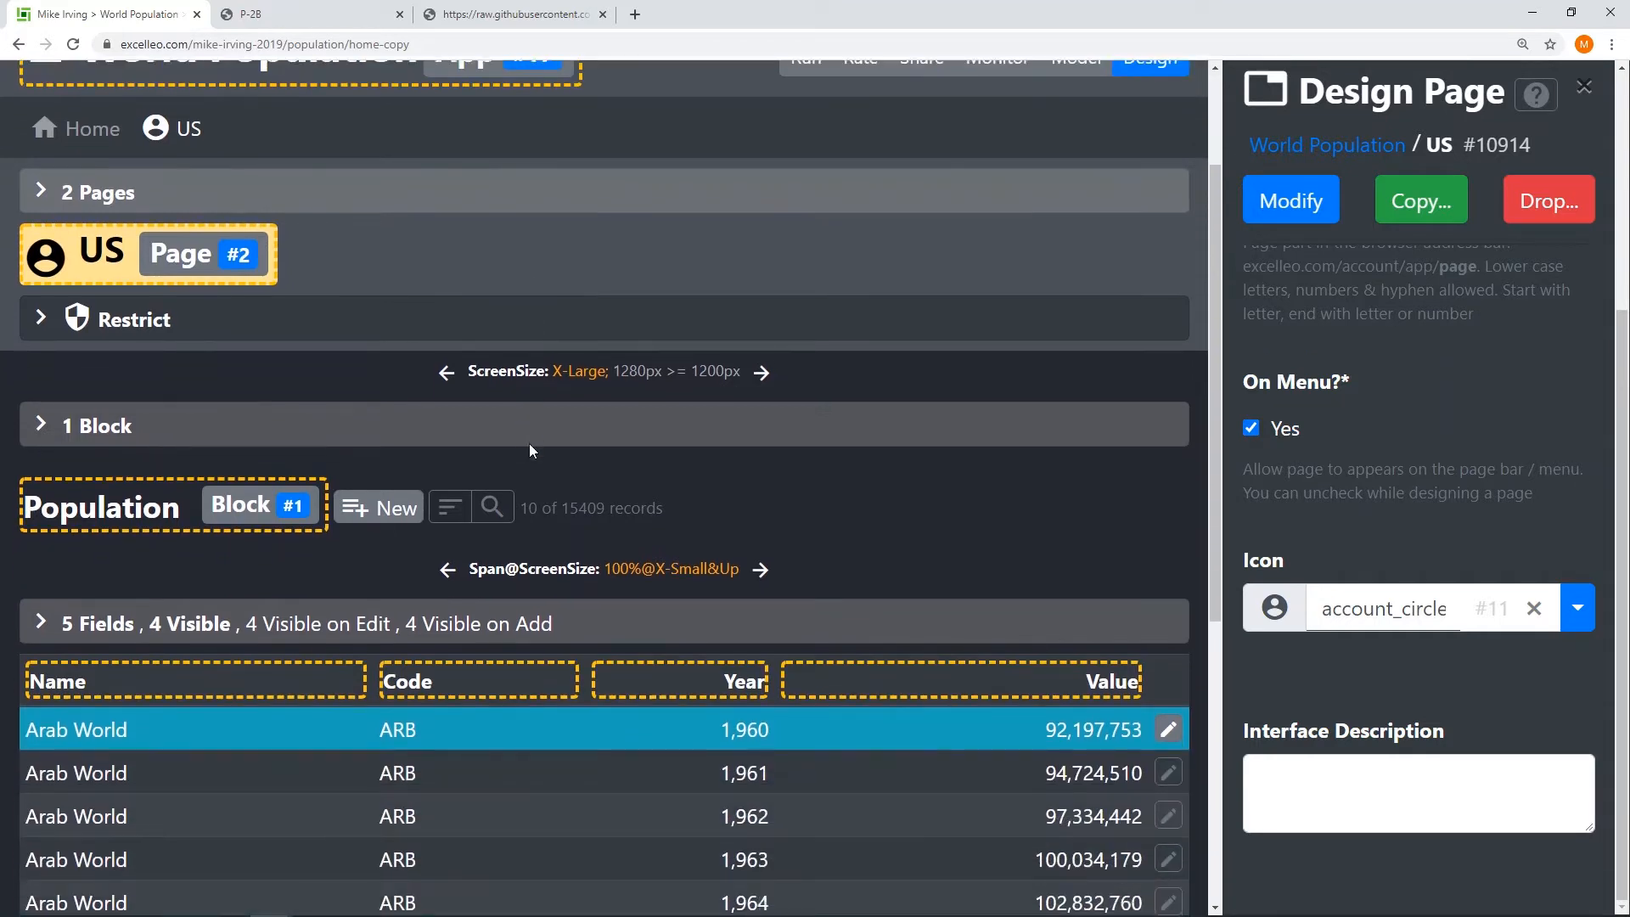
click(89, 453)
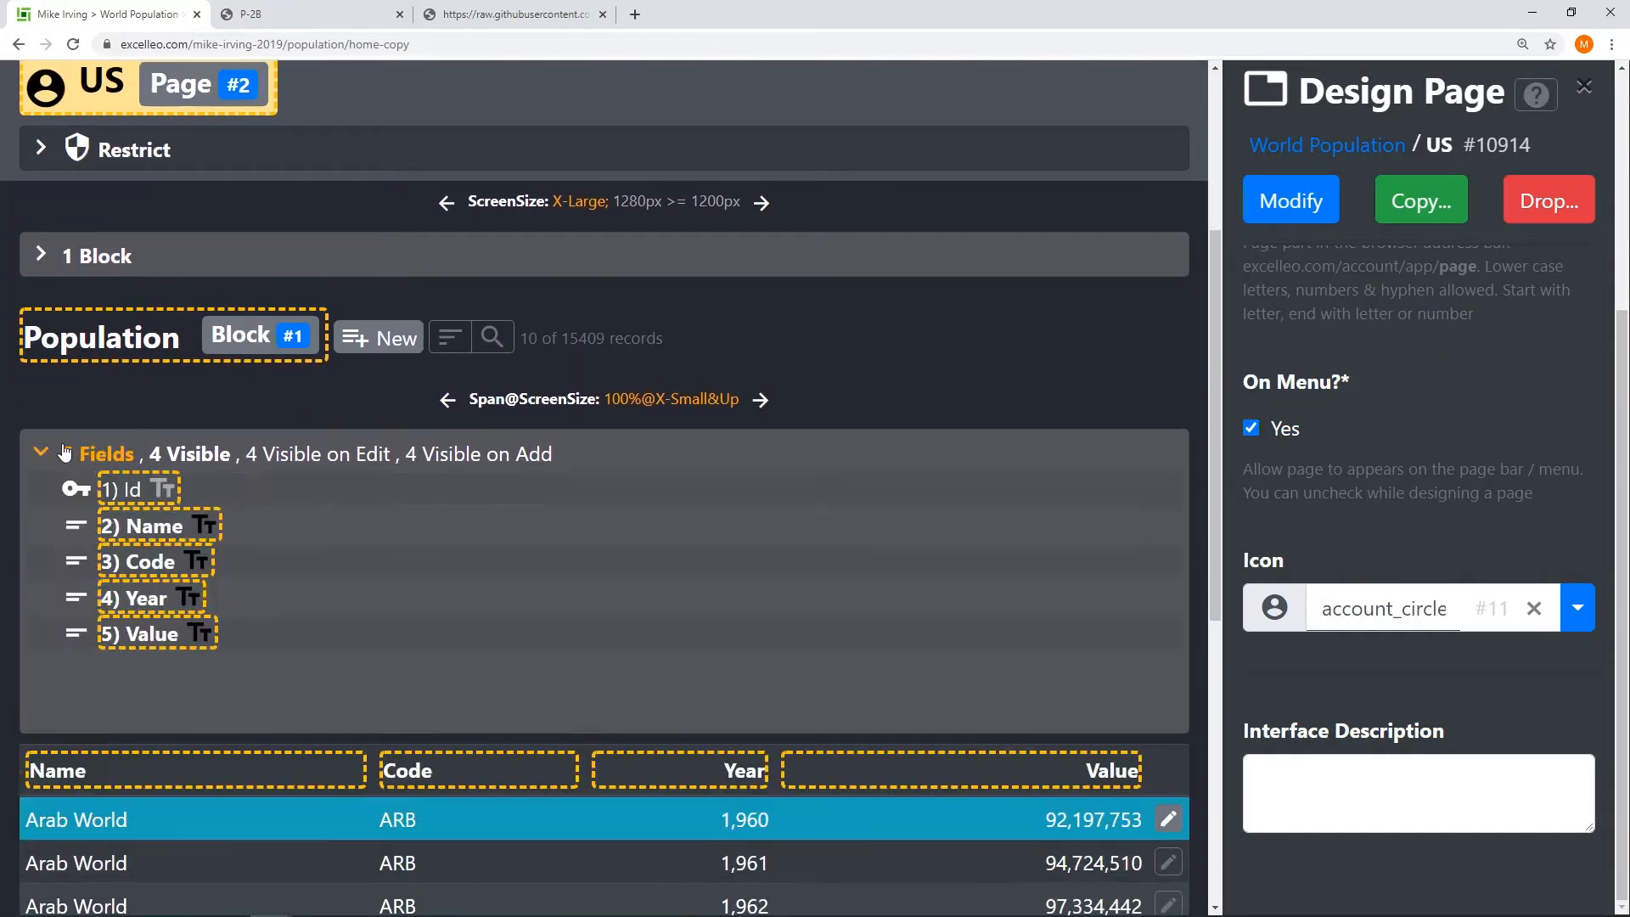
scroll(167, 454, down, 1)
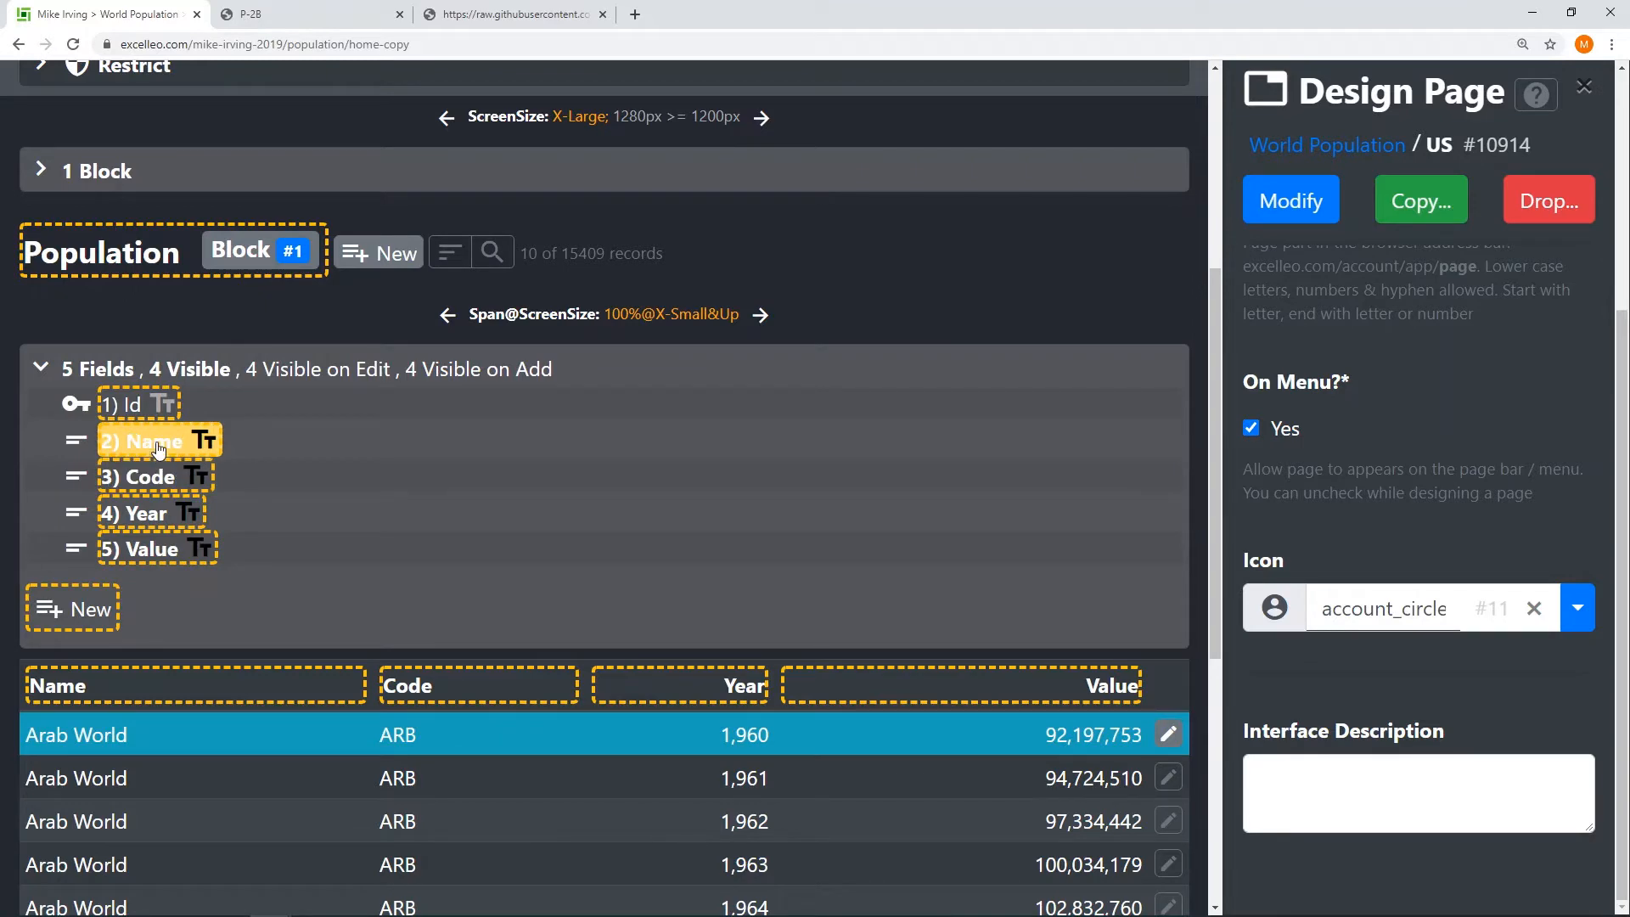
click(159, 450)
scroll(1483, 574, down, 5)
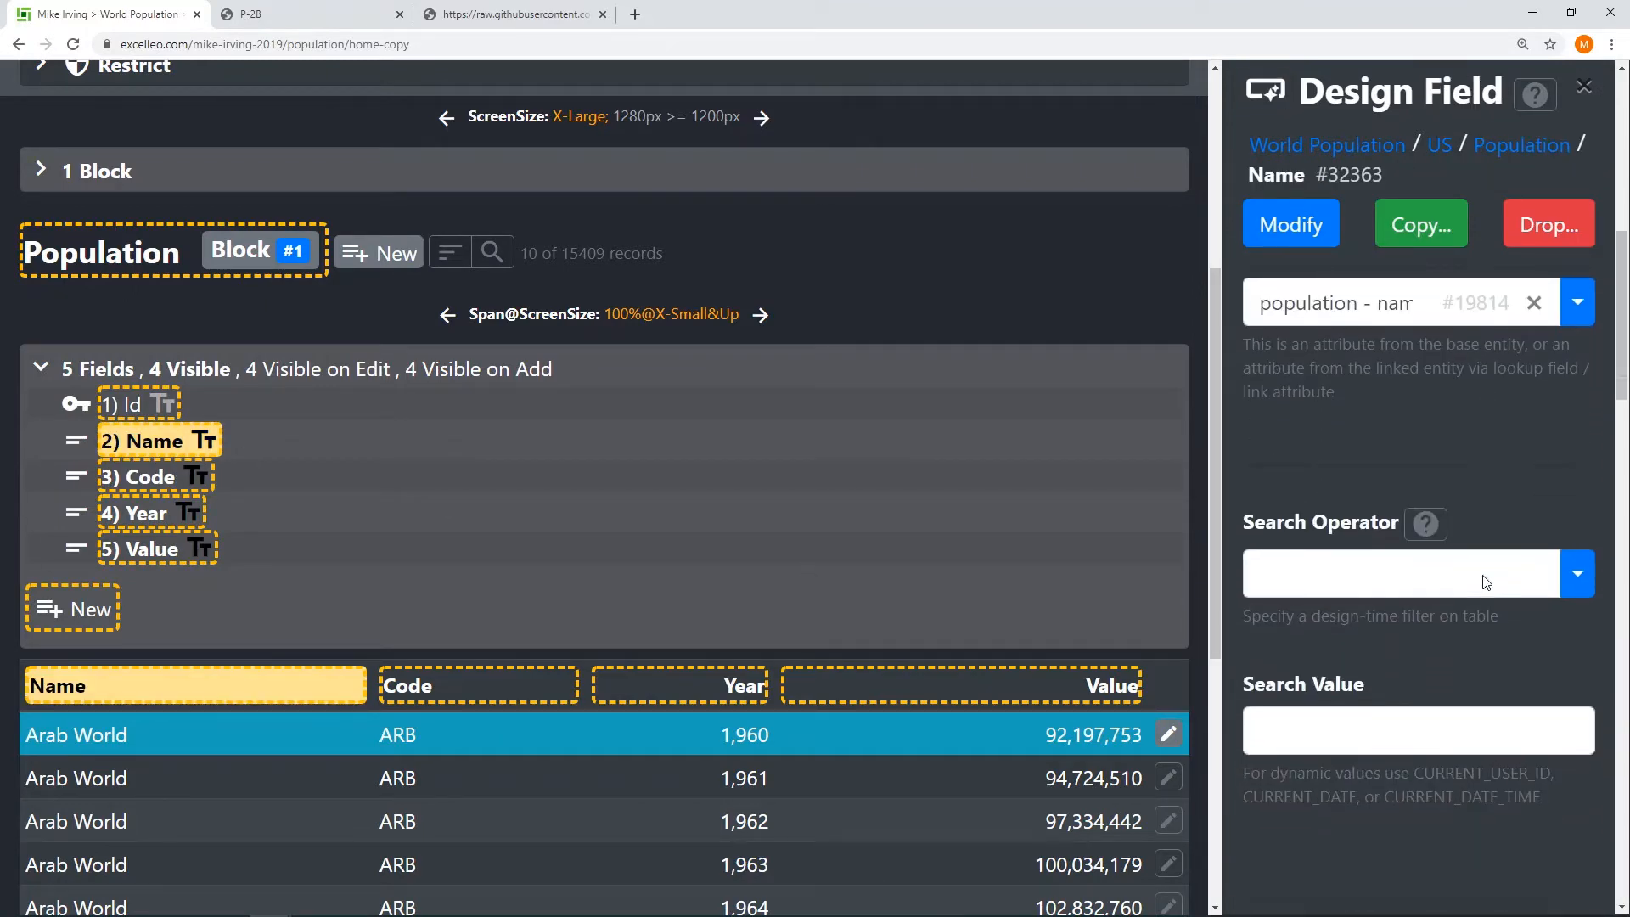
scroll(1486, 582, down, 2)
click(1578, 434)
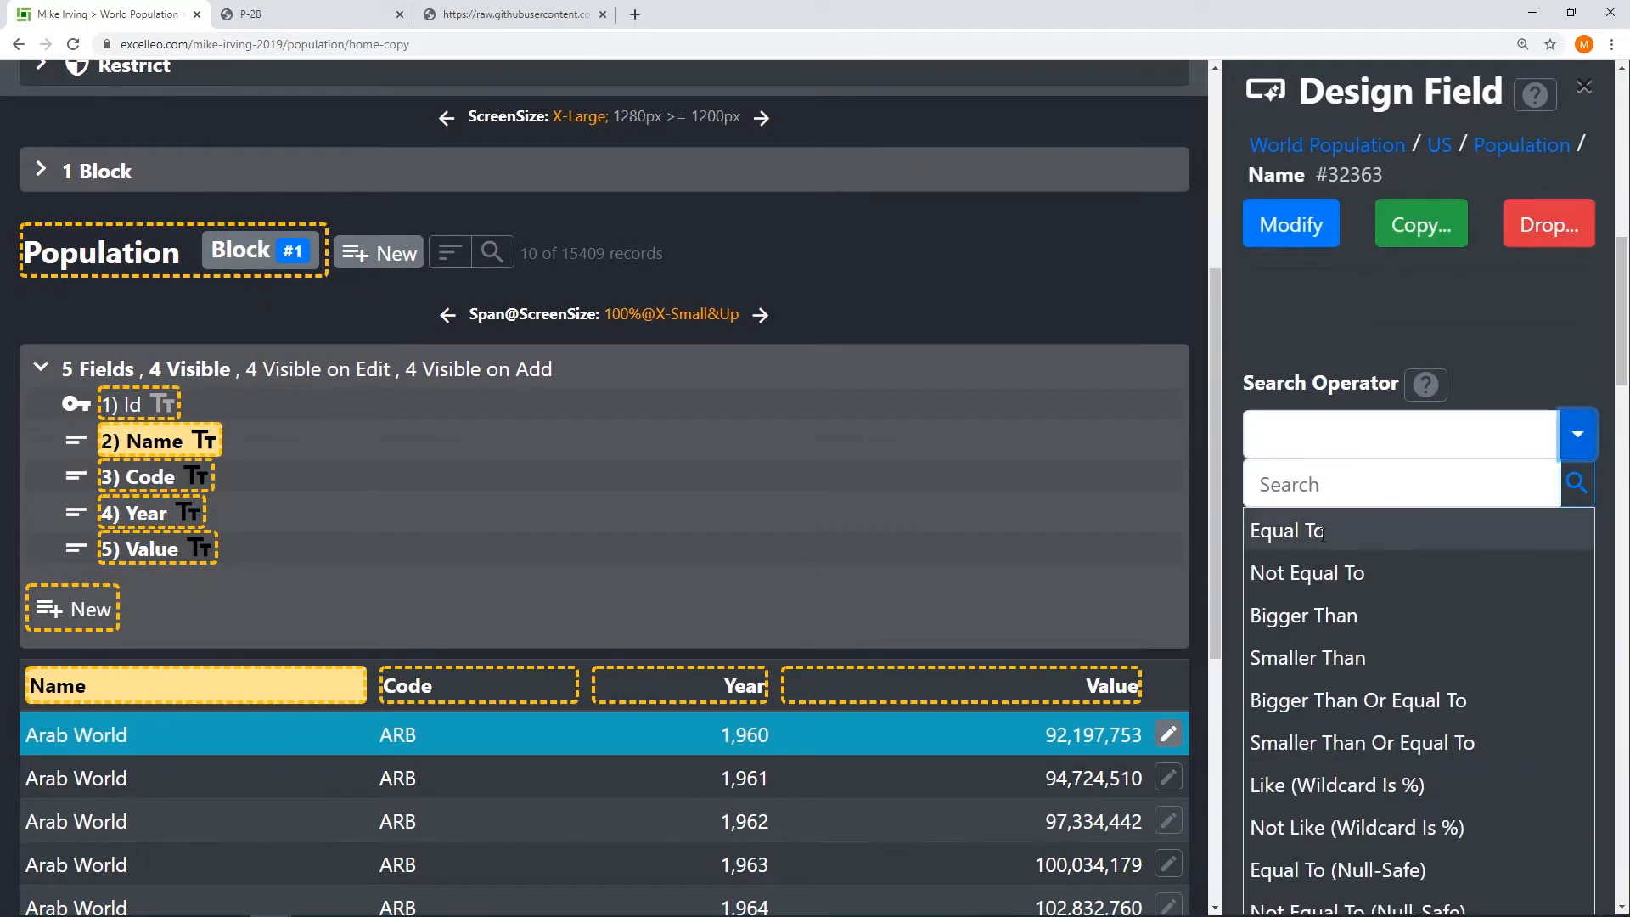
click(1322, 533)
Step: Set the Name field's search value to "United States" and save the field
click(1265, 593)
text(Un)
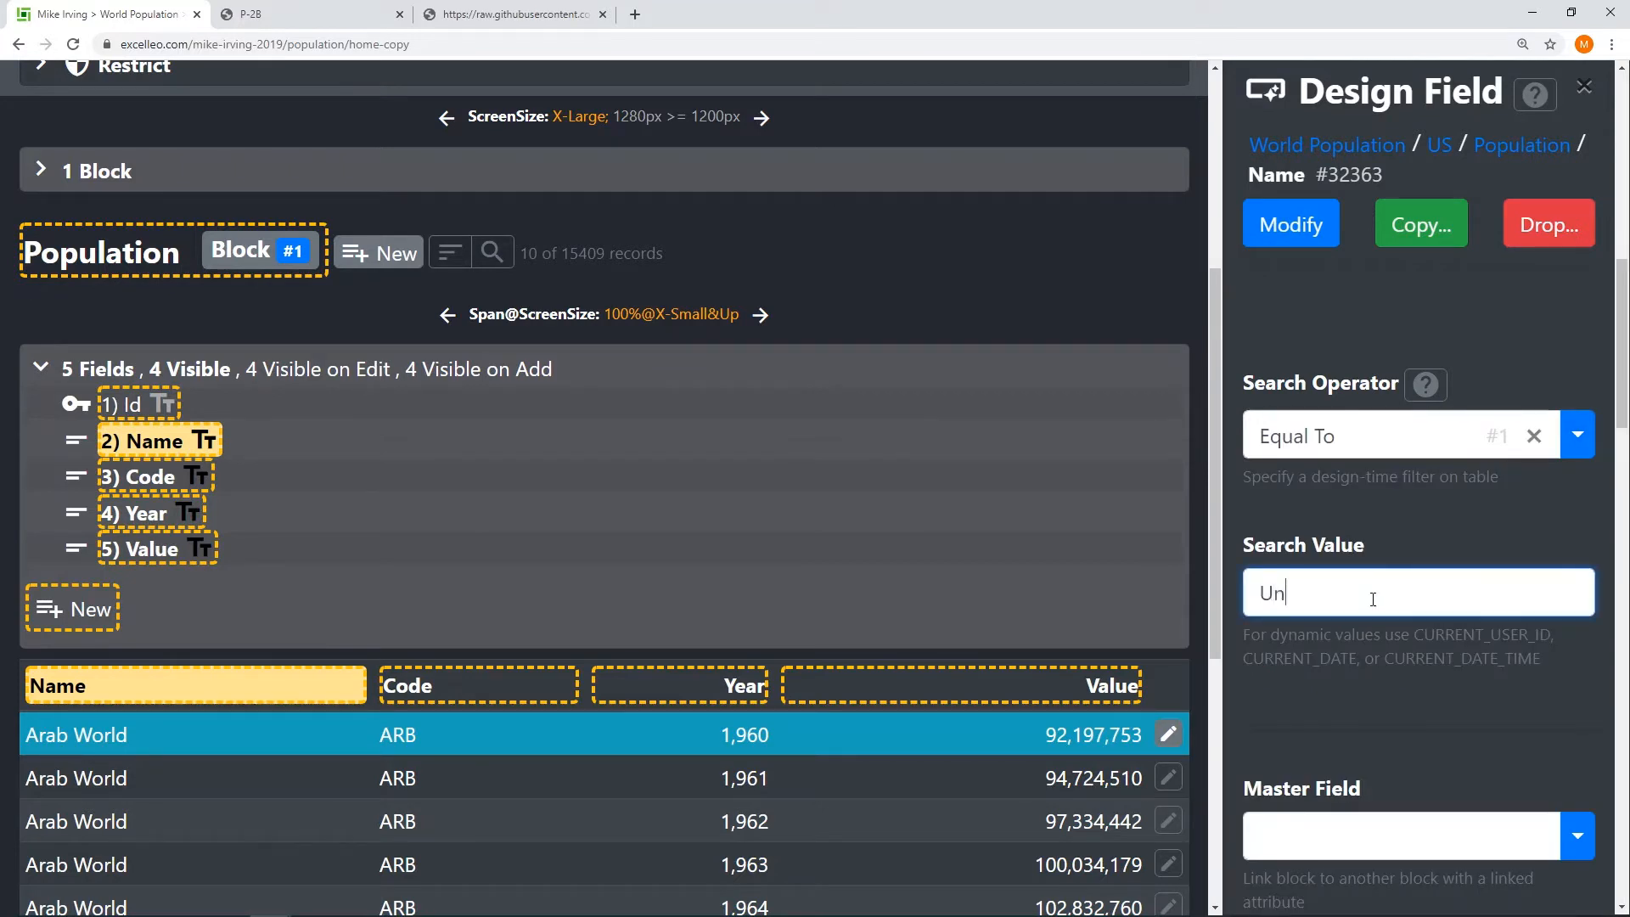
text(ited States)
click(1294, 225)
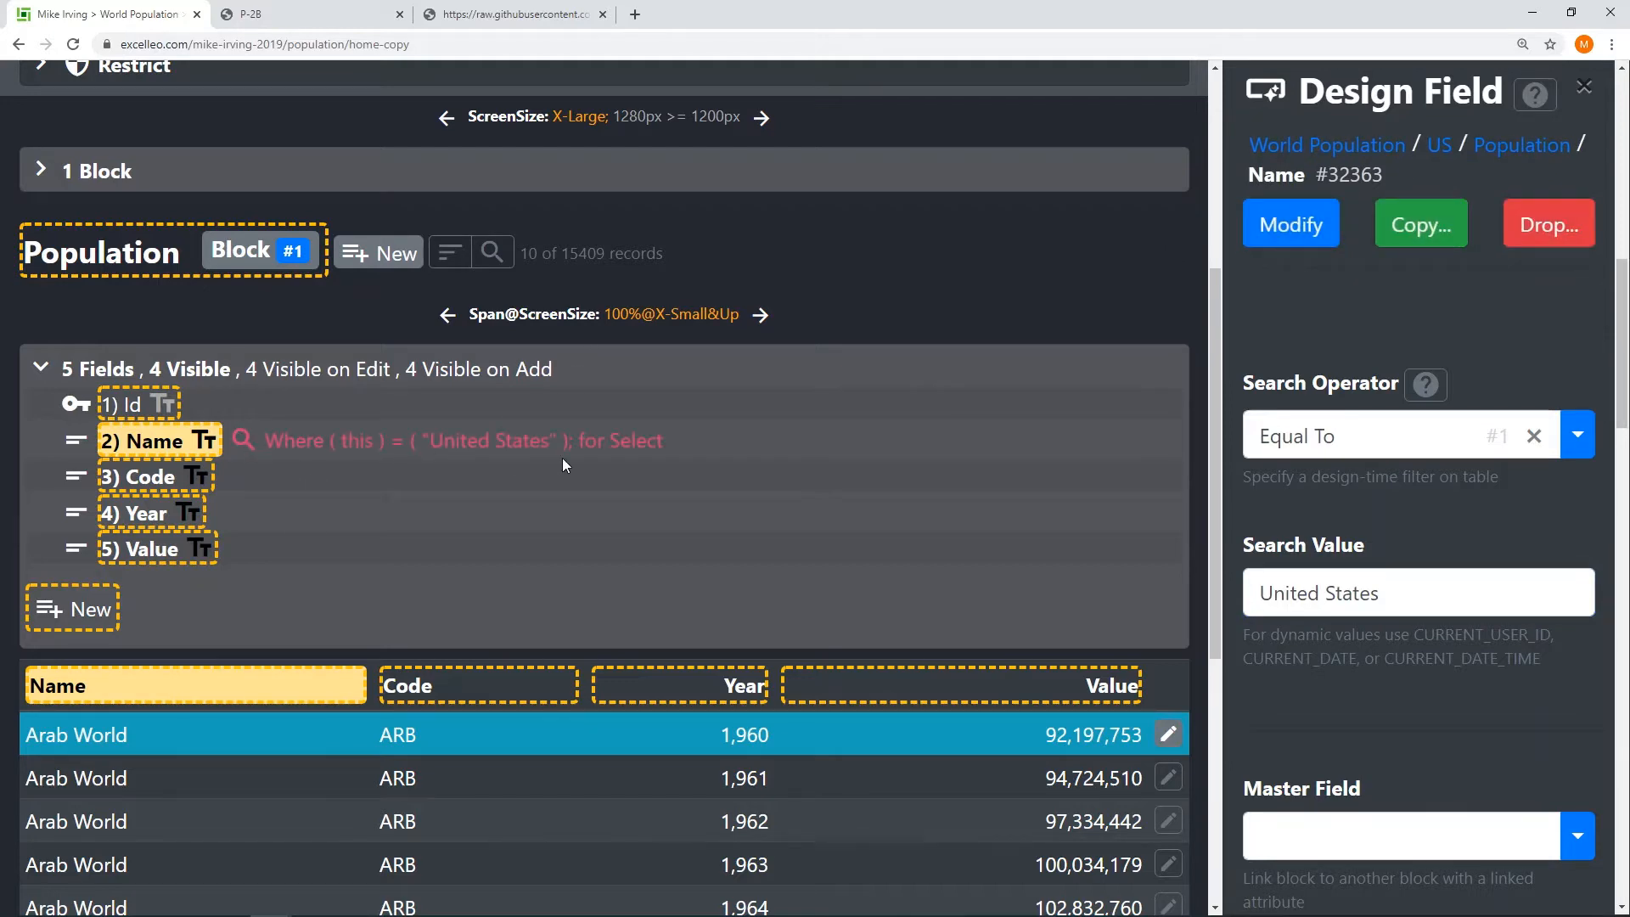
Step: Run the app and view the US page to check the filtered population records
scroll(936, 309, up, 5)
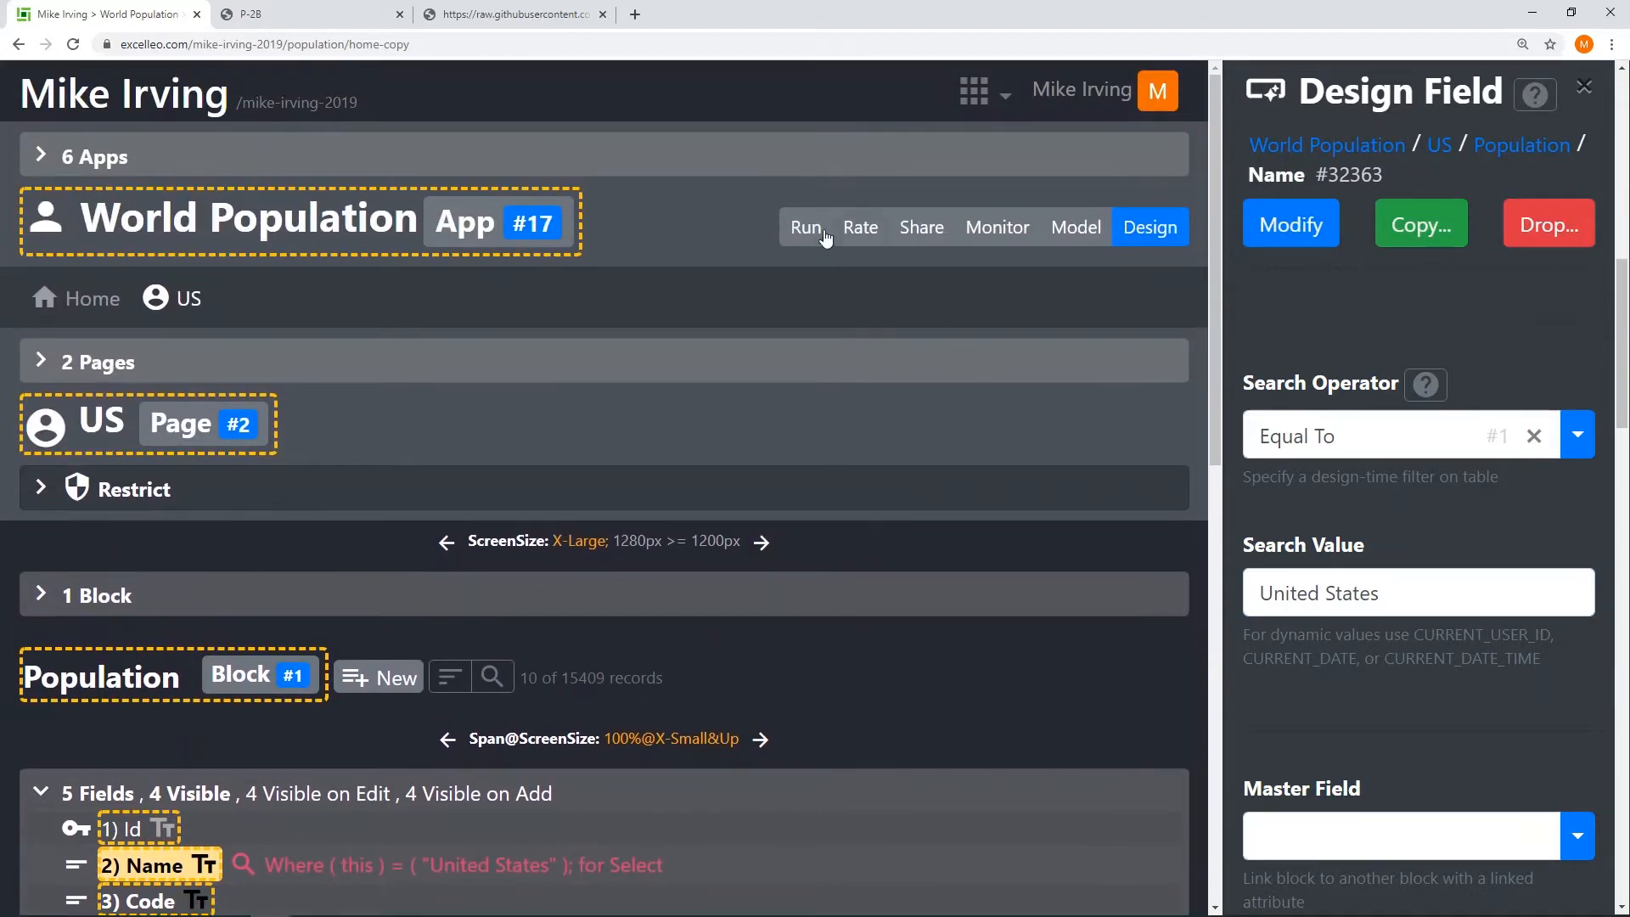
click(826, 238)
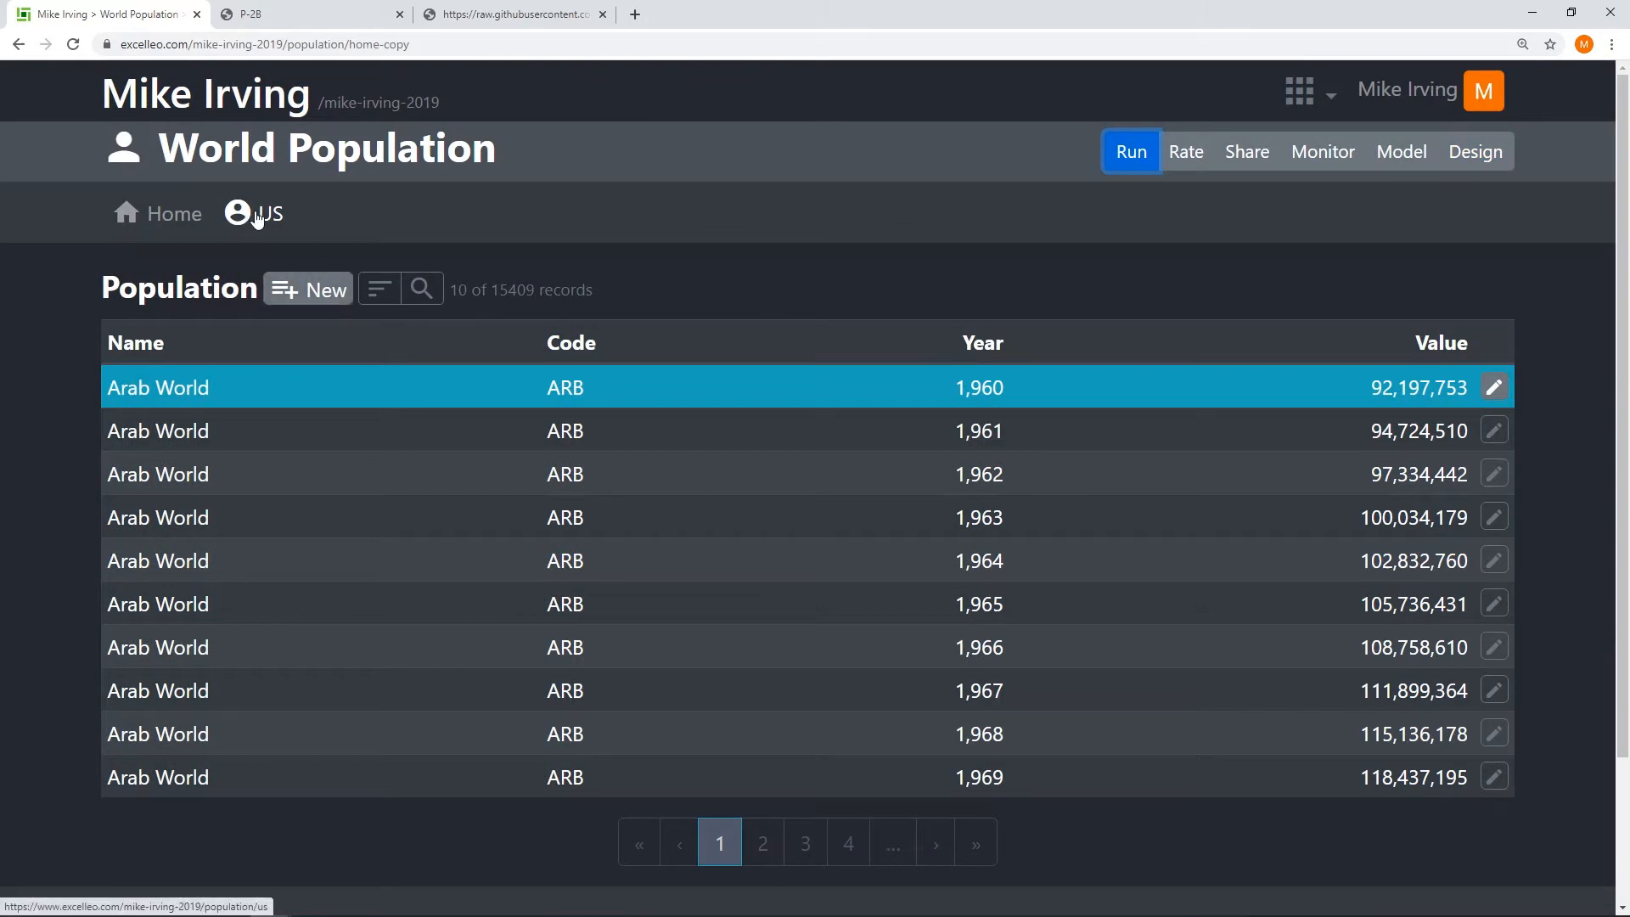
click(257, 217)
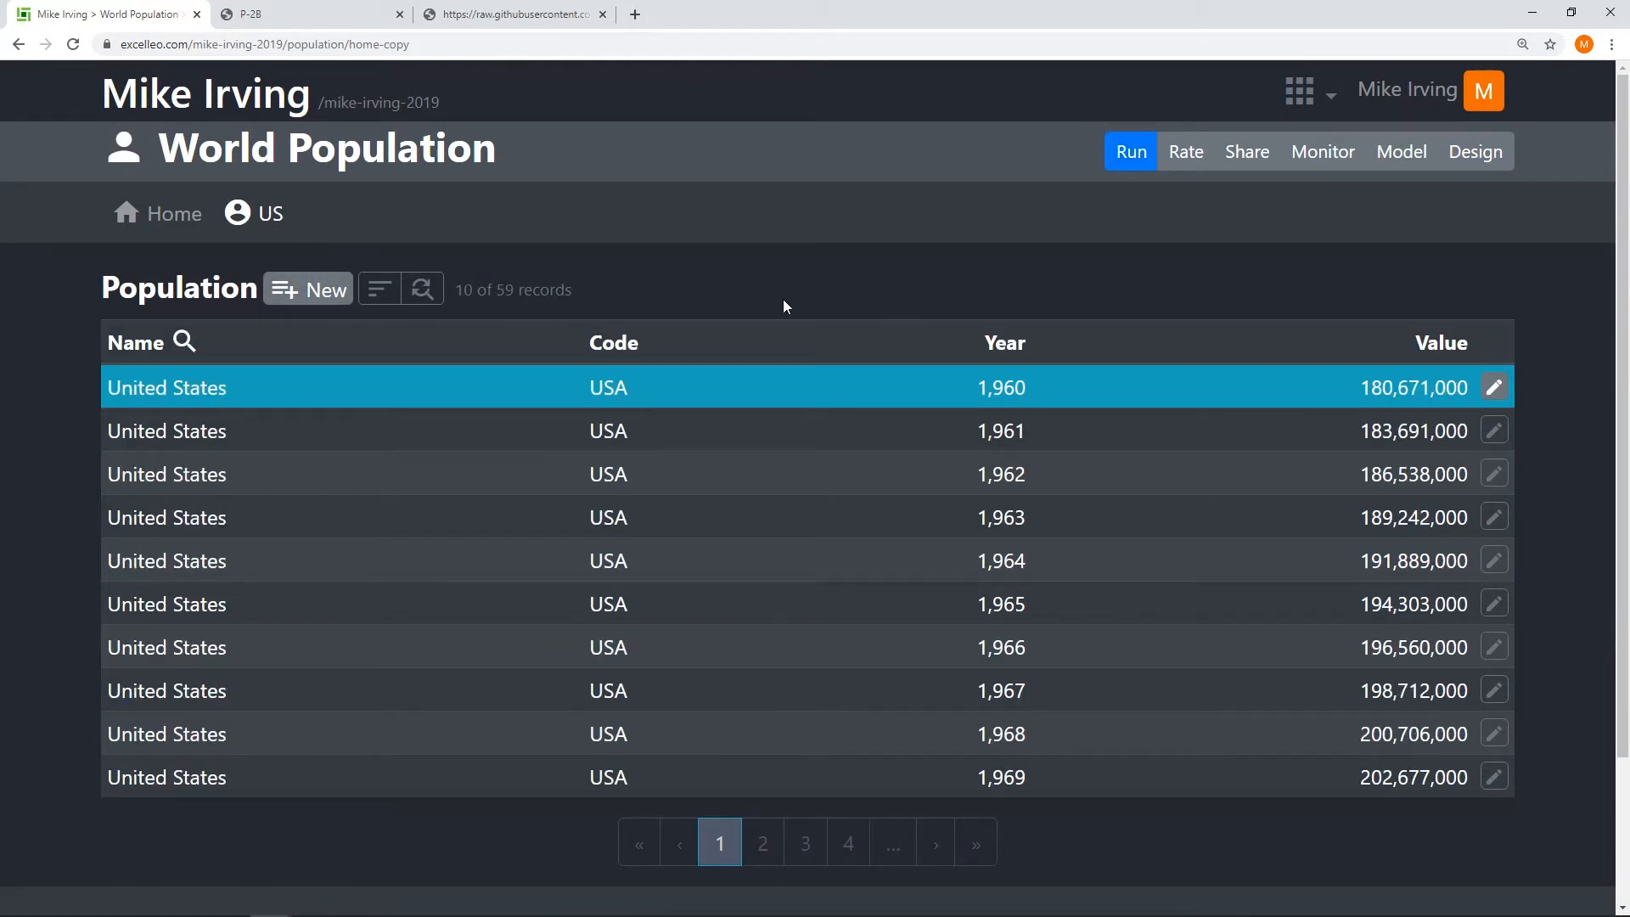
Step: Back in design mode, make the Name field not visible in the US page's Population block and save it
click(1473, 153)
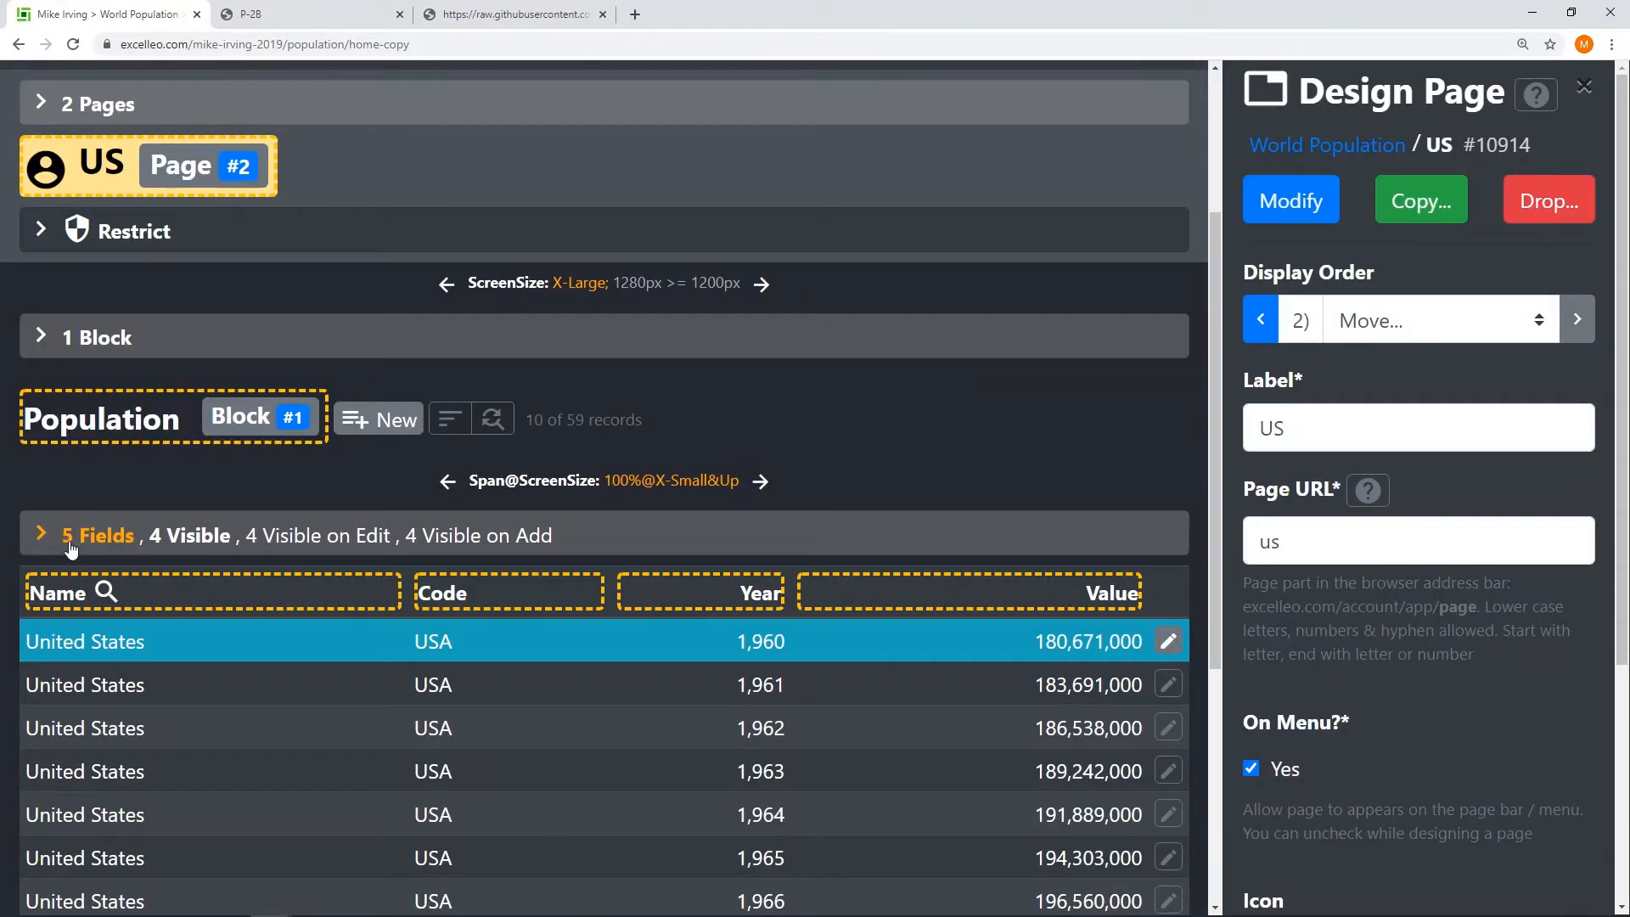
click(85, 593)
scroll(1462, 601, down, 12)
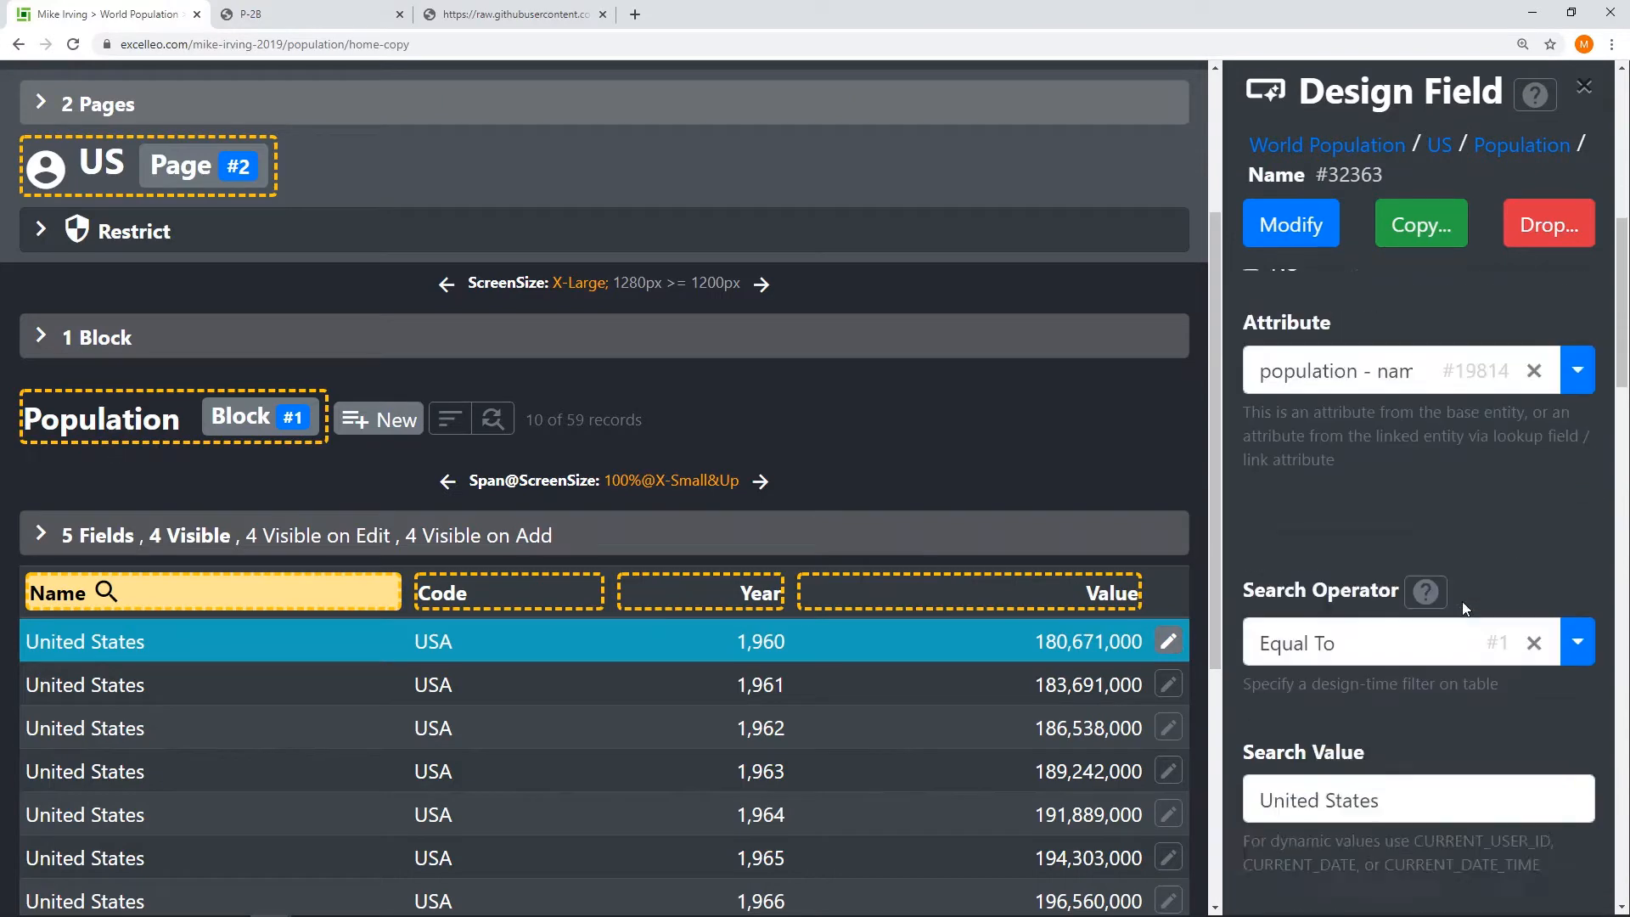
scroll(1462, 601, down, 5)
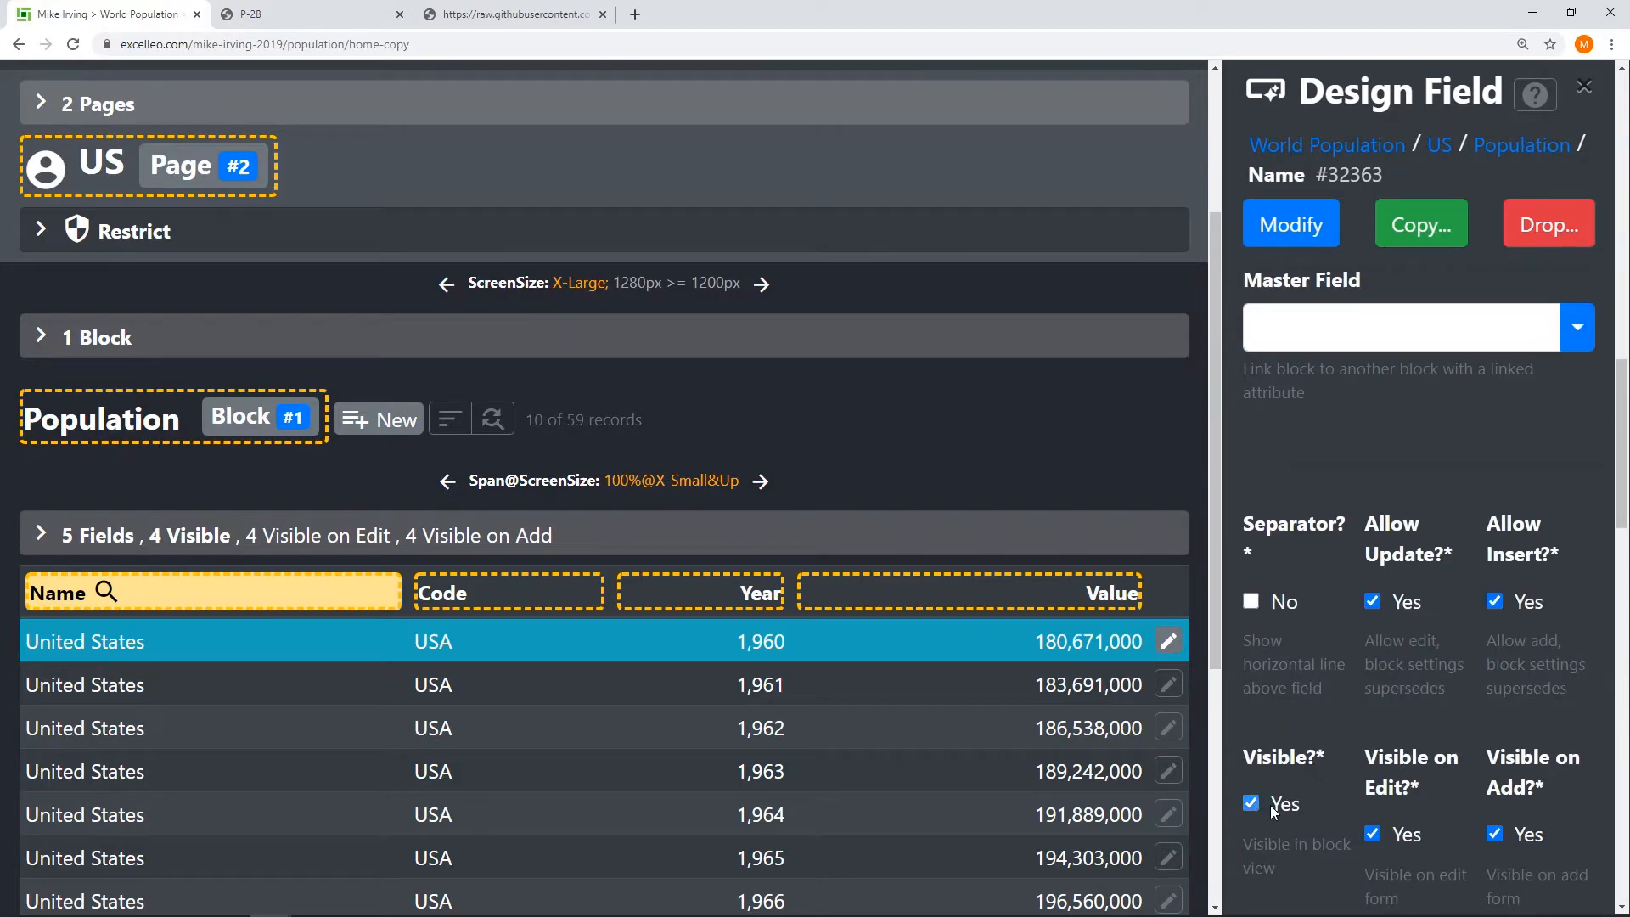
click(1306, 240)
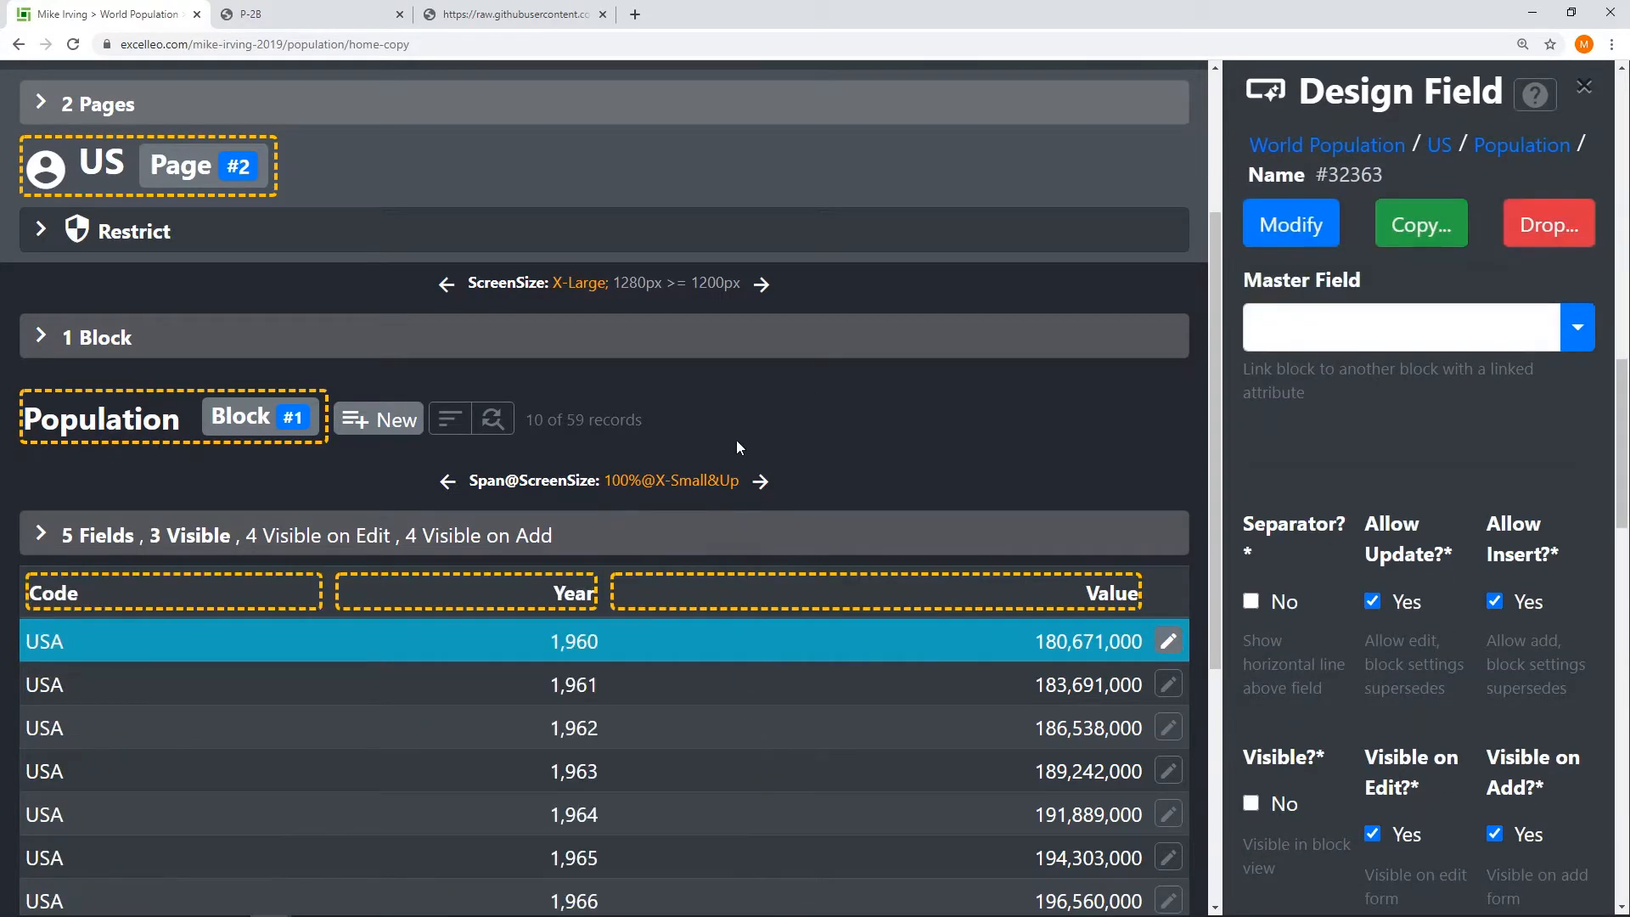
Step: Make the Code field not visible in the US page's Population block and save it
click(138, 595)
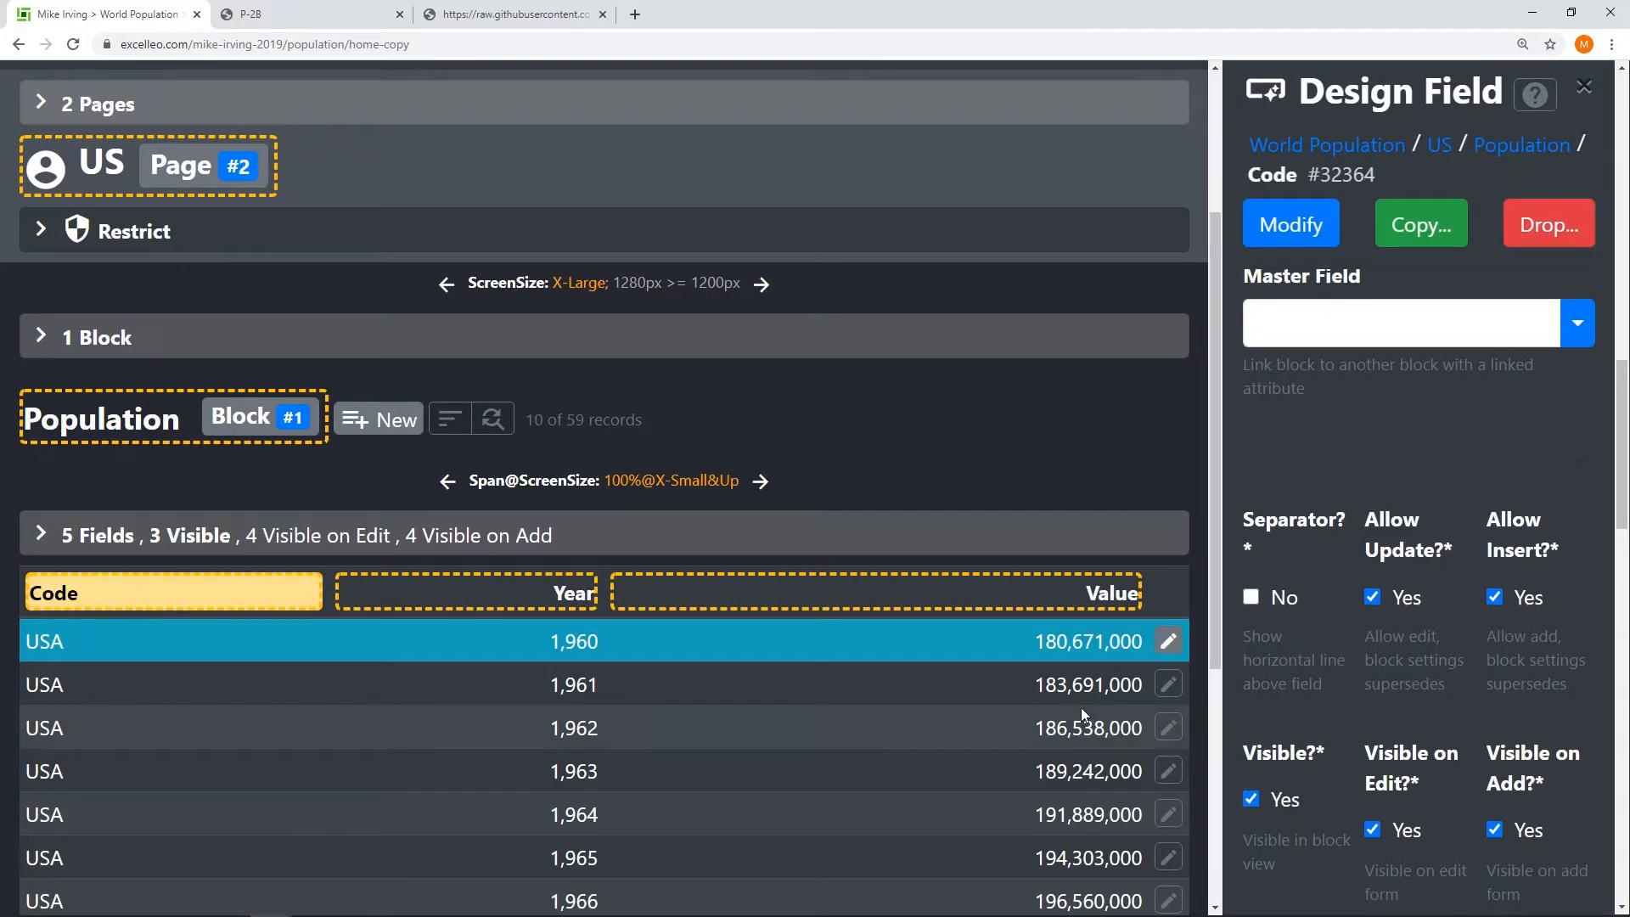
click(1276, 801)
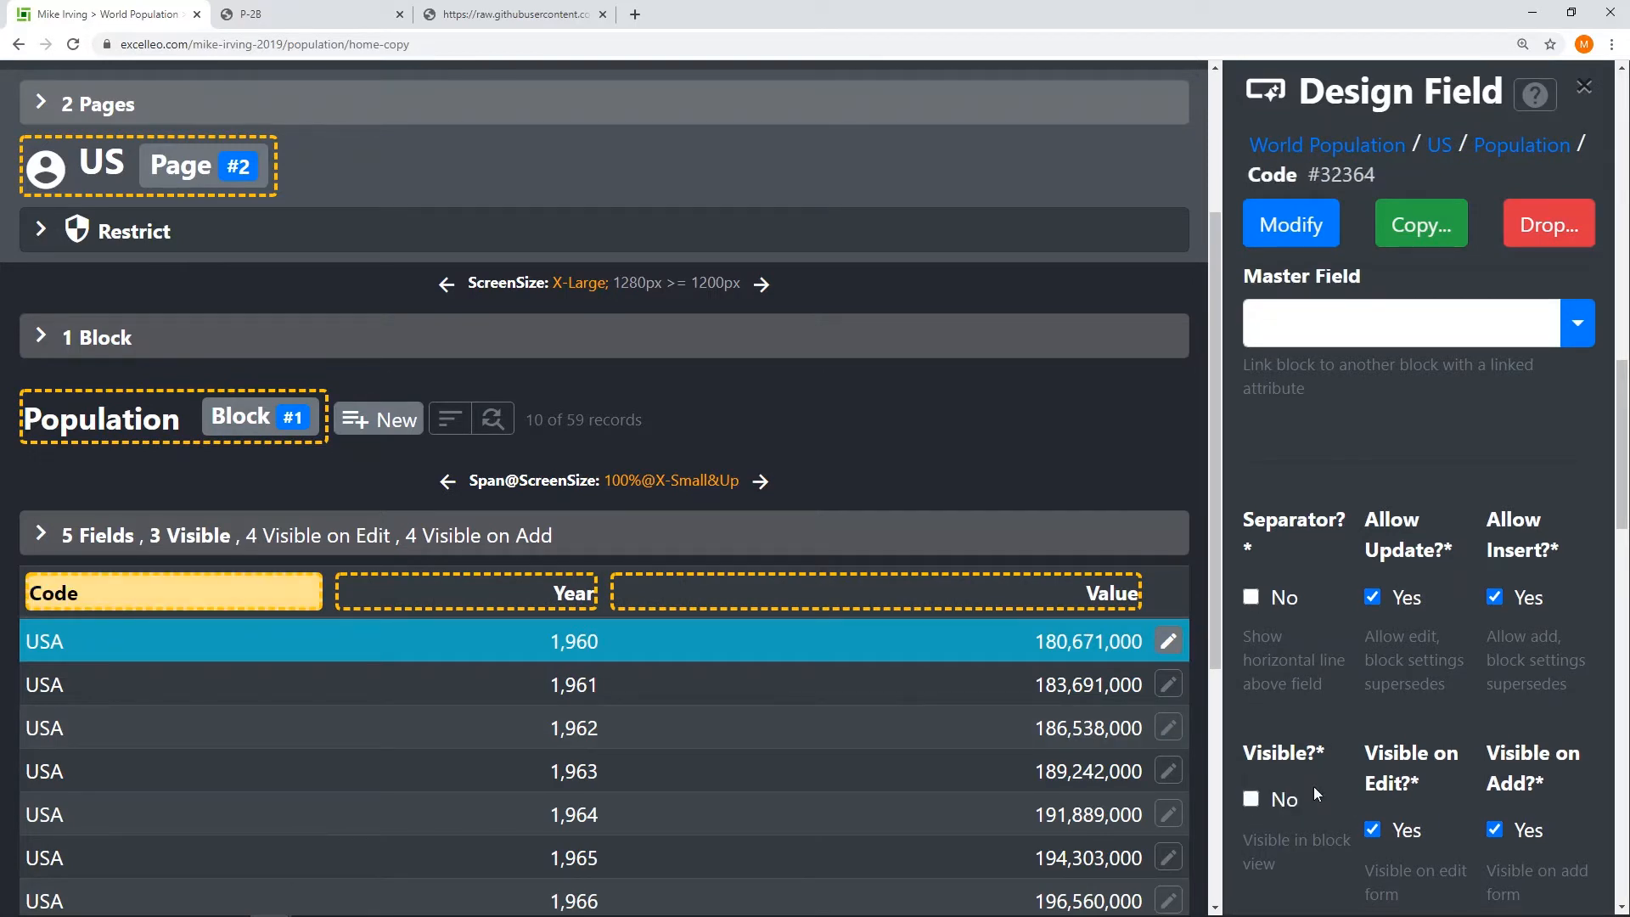
click(1299, 225)
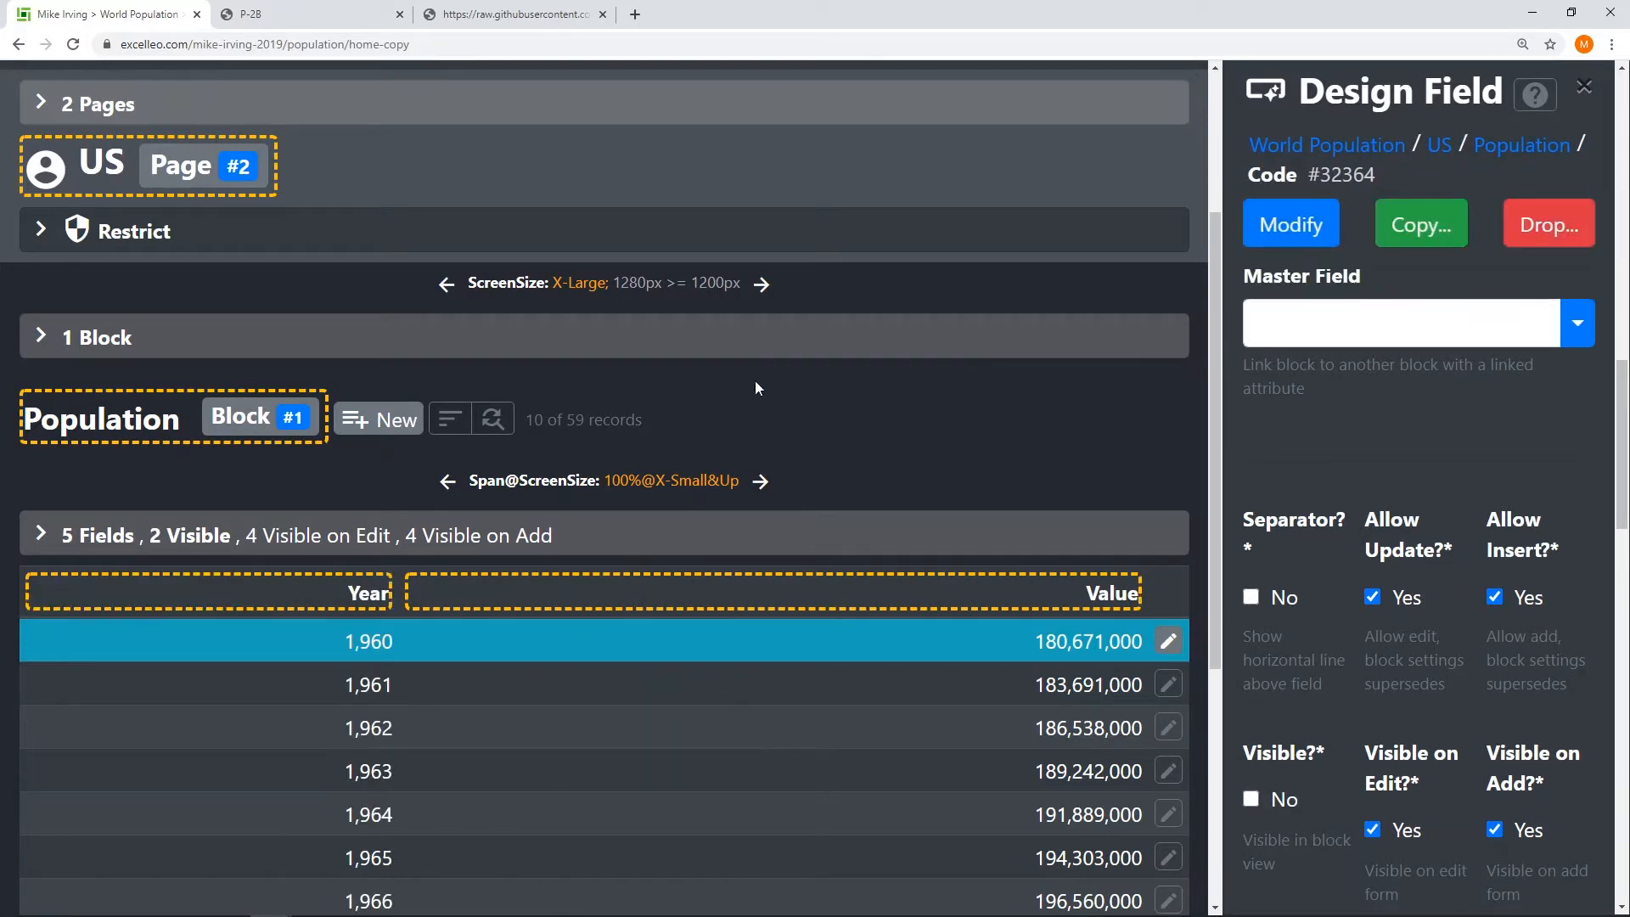
Step: Change the component of the US page's Population block to Column Chart
click(153, 418)
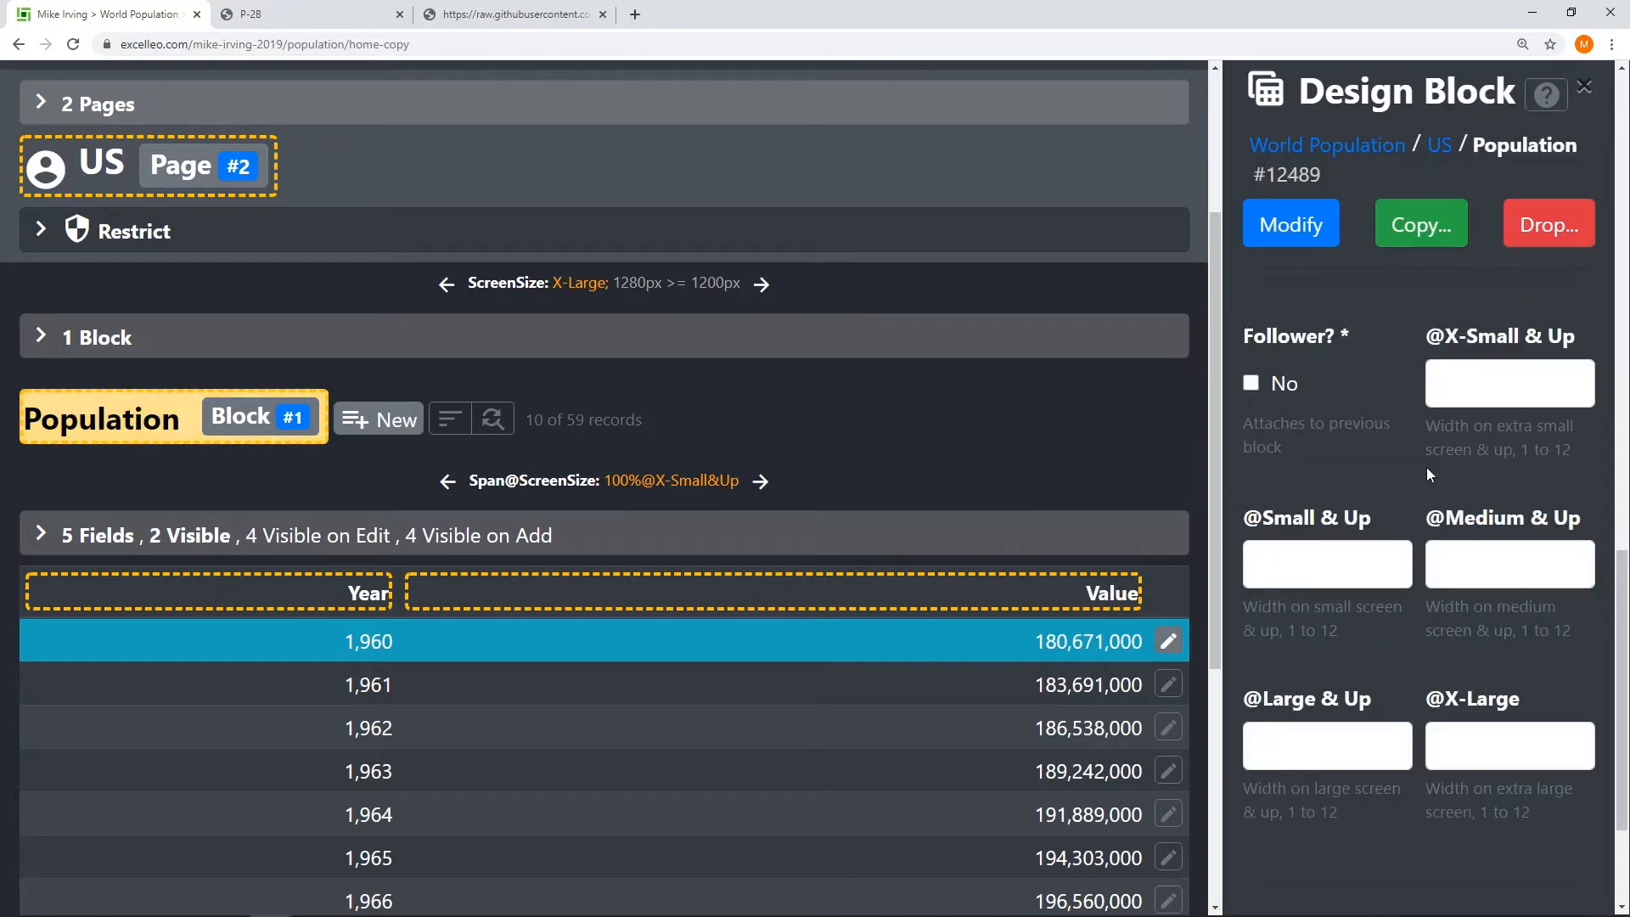
scroll(1624, 92, up, 10)
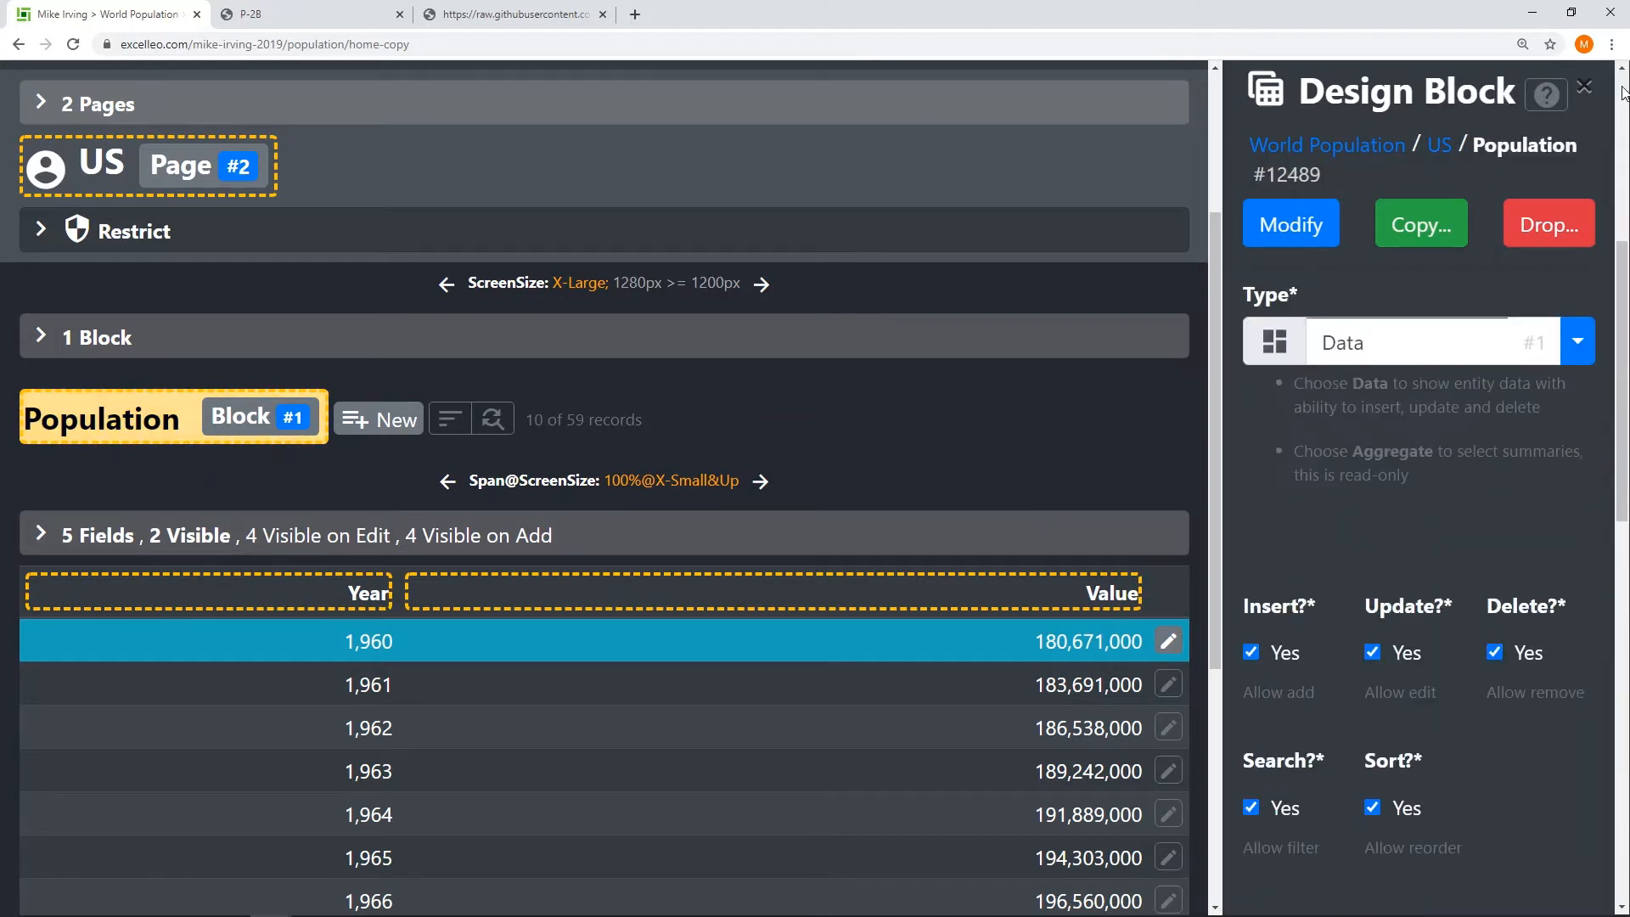
scroll(1396, 577, down, 4)
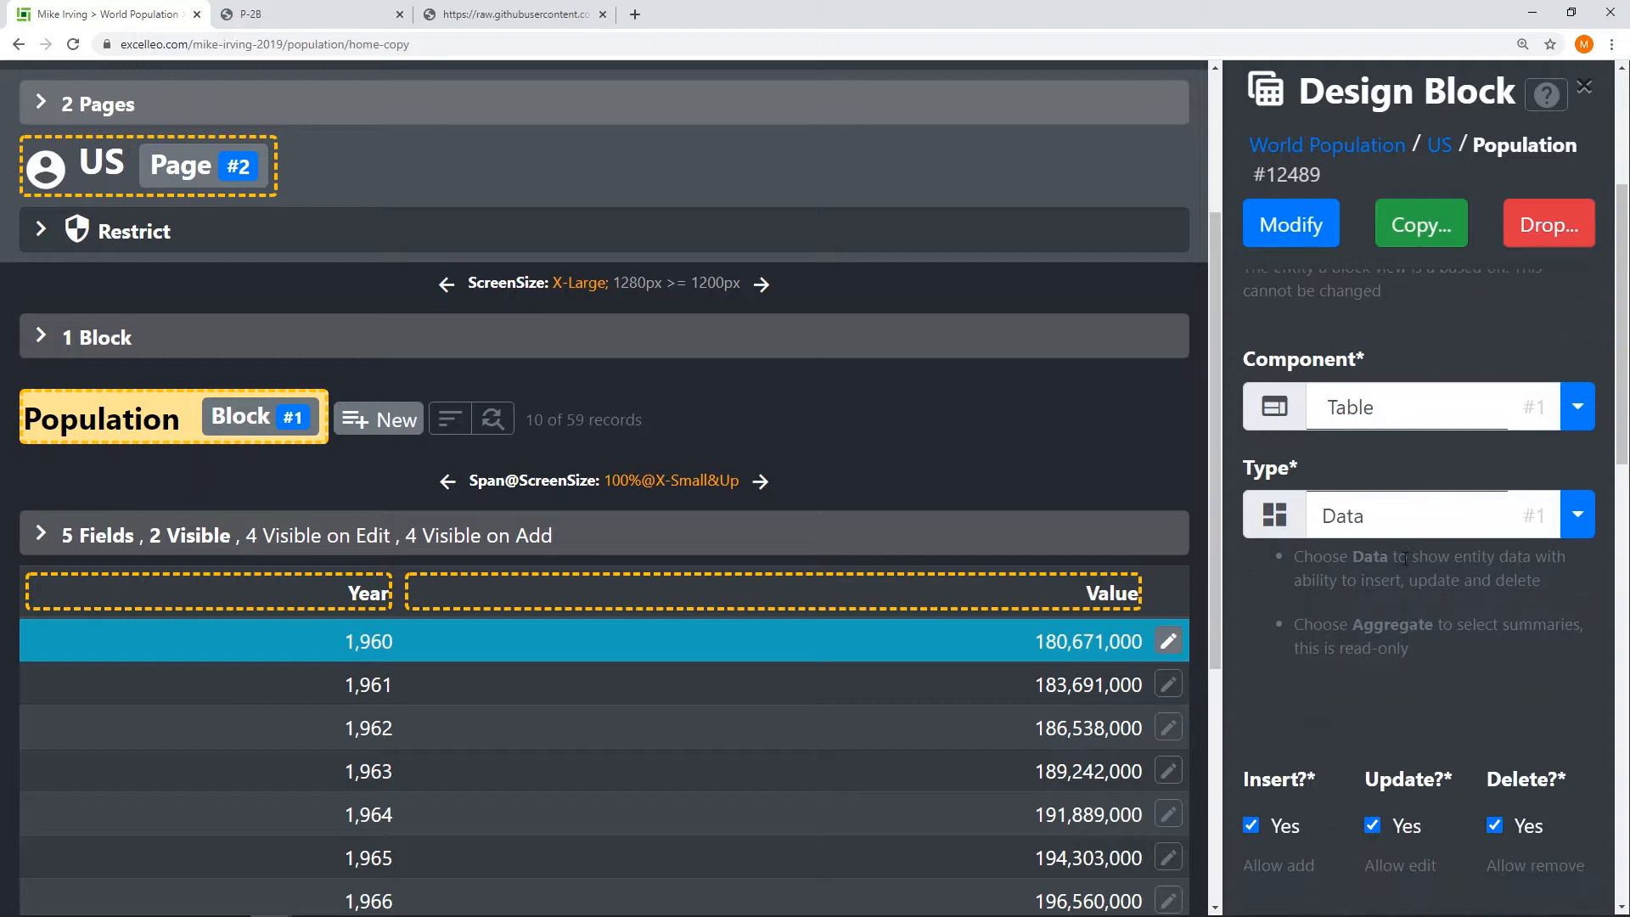
click(1577, 392)
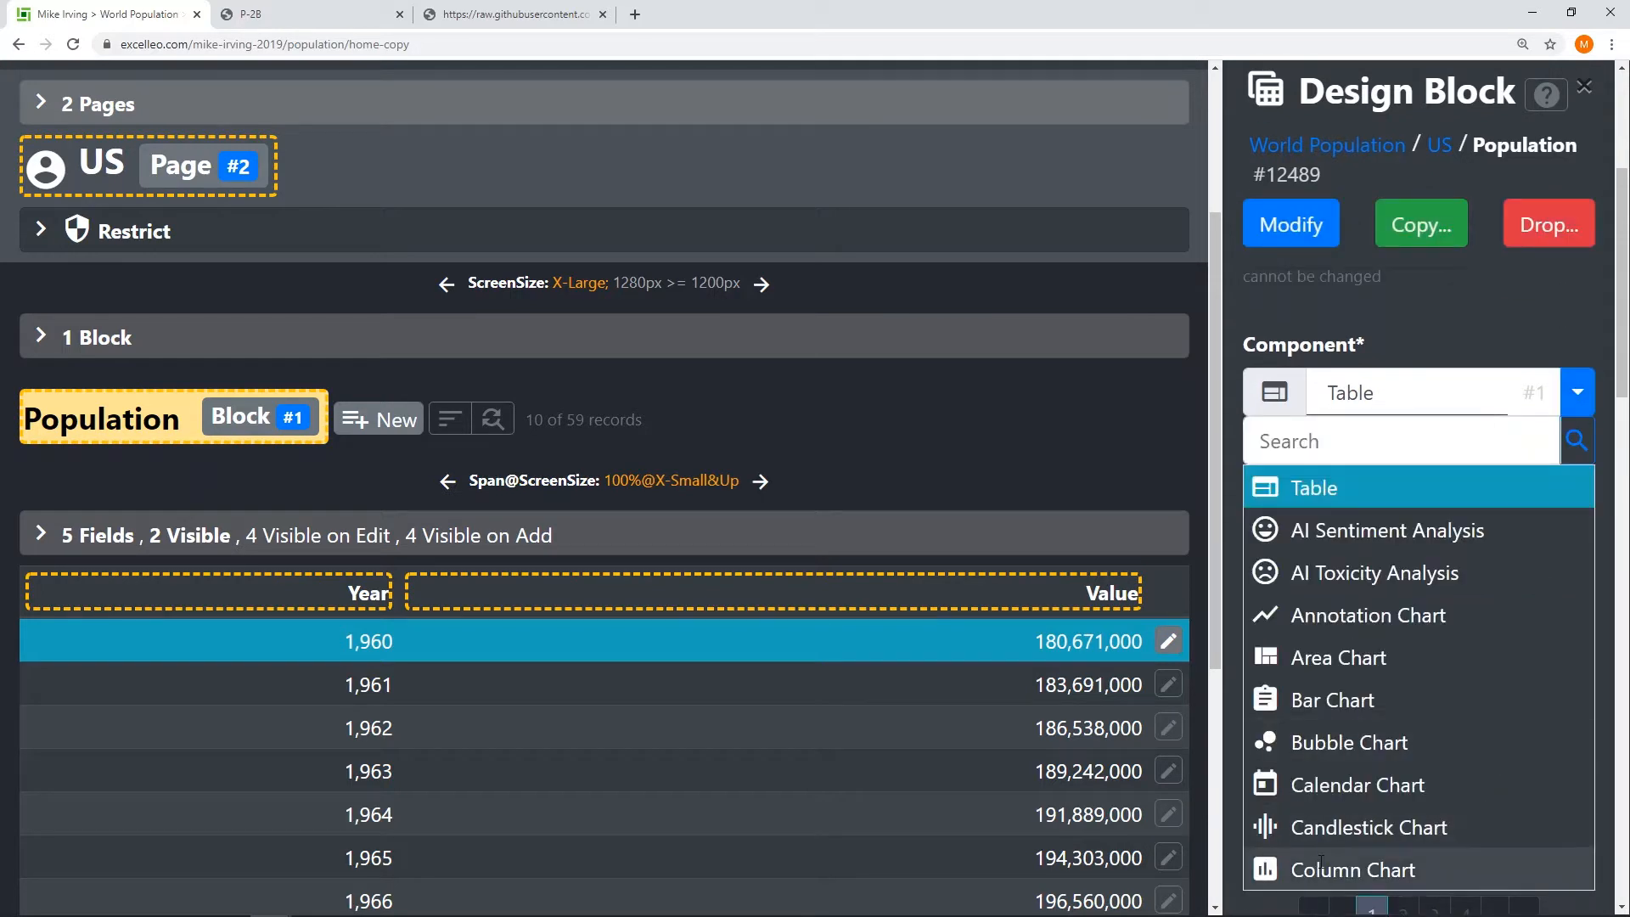
click(1358, 870)
Step: Set the page rows of the US page's Population block to 100
scroll(1434, 633, down, 7)
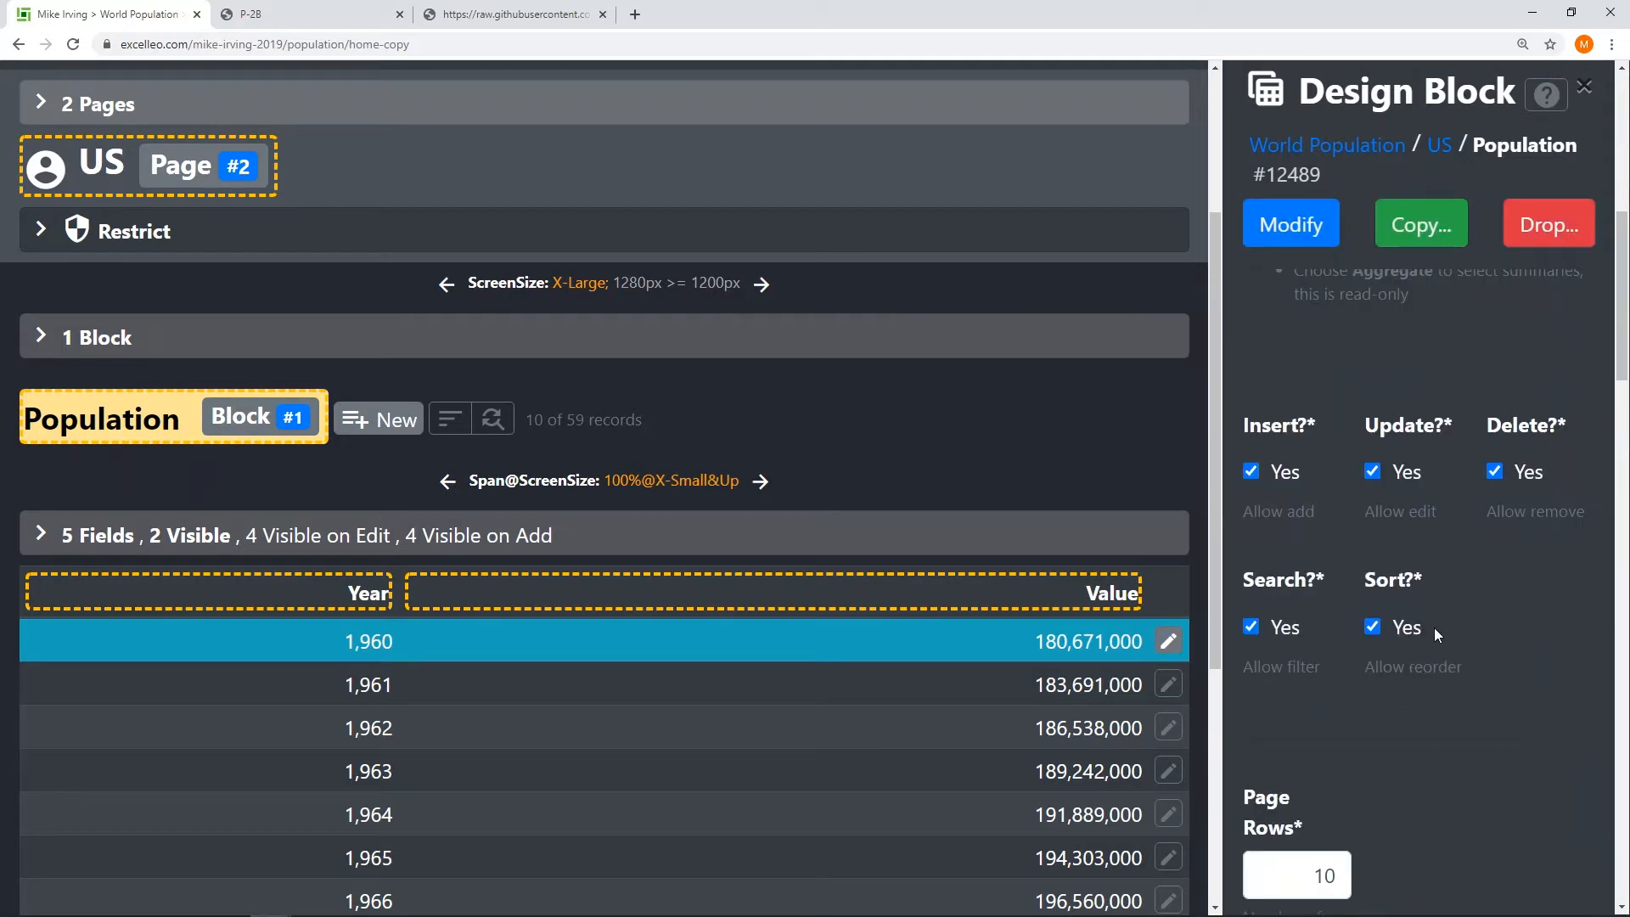
click(1324, 620)
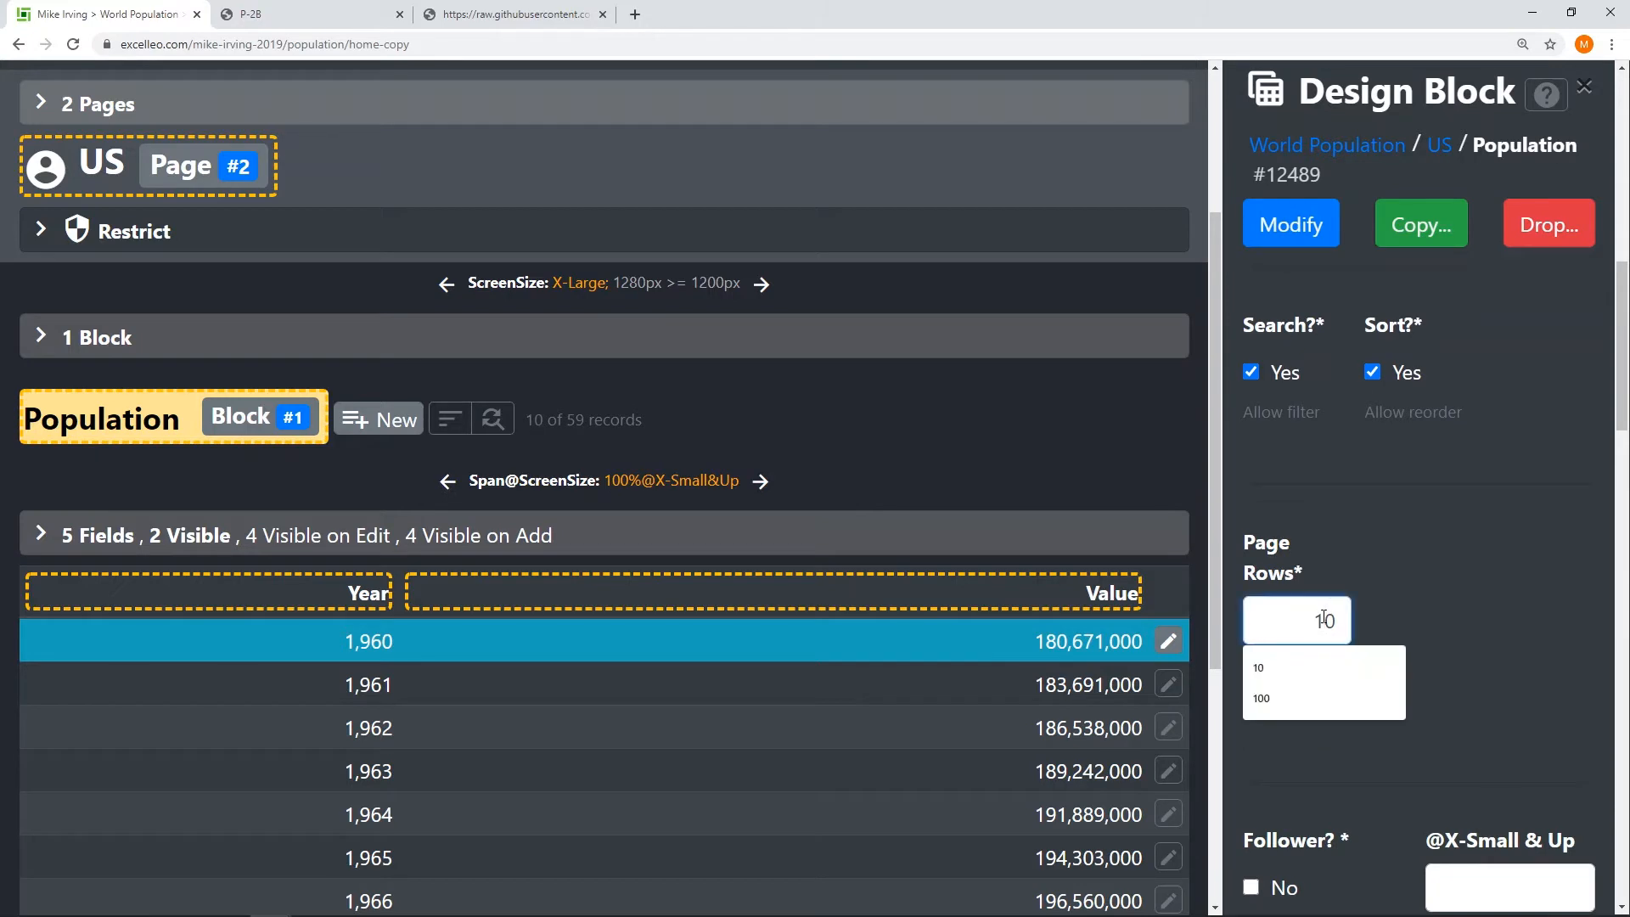
text(0)
scroll(1448, 594, down, 6)
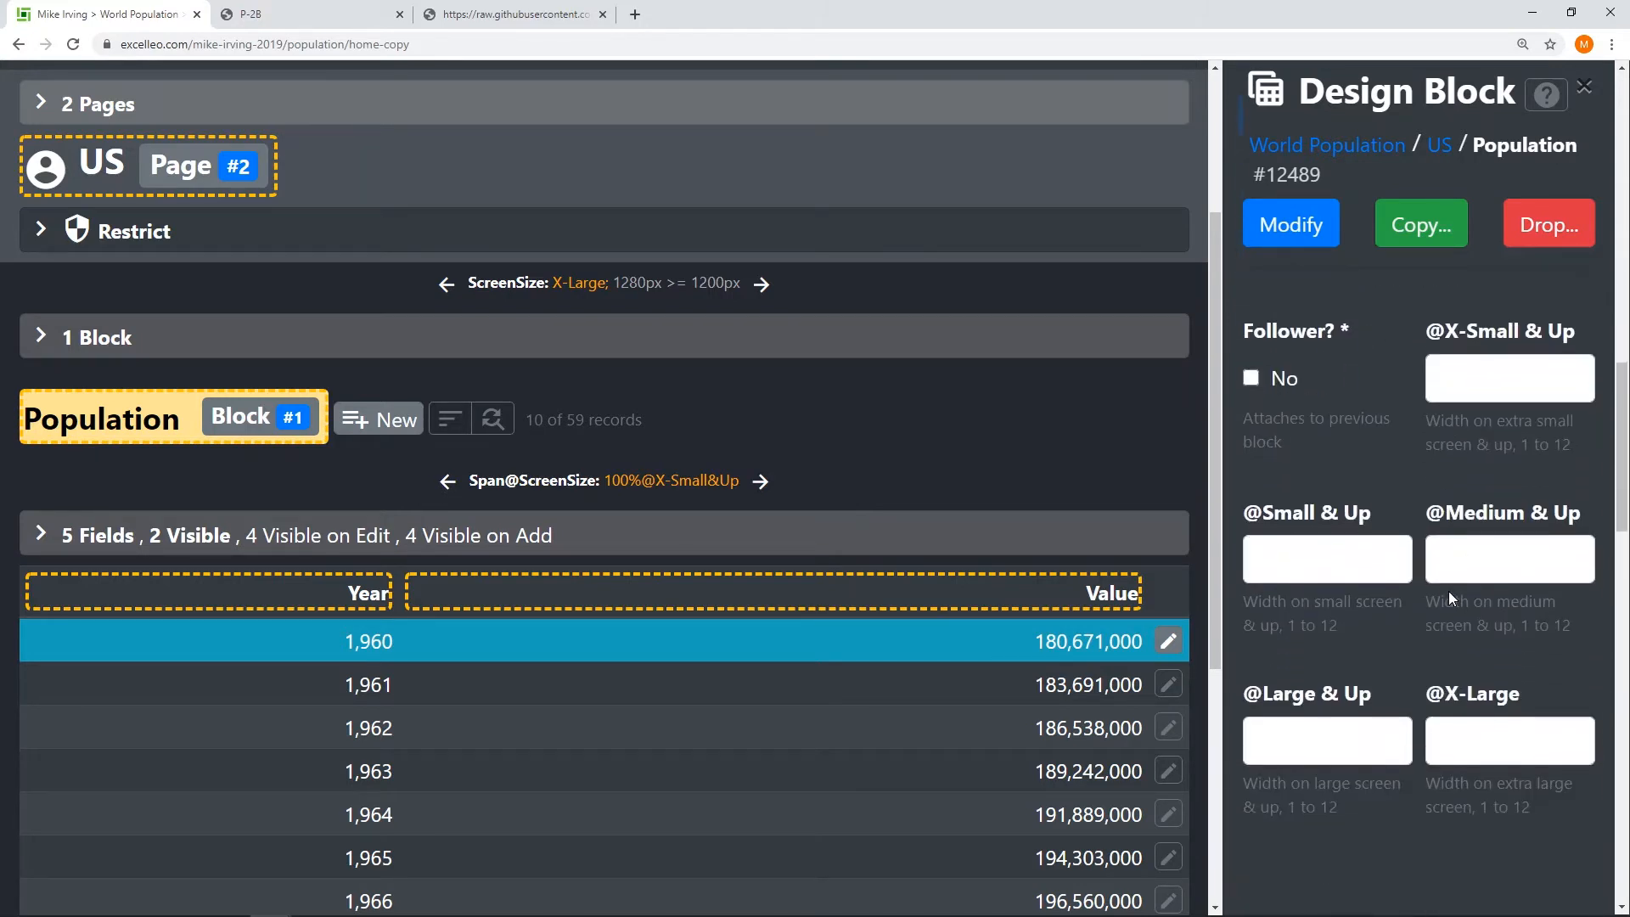
Step: Set the chart height of the US page's Population block to 500 pixels
scroll(1448, 591, down, 7)
click(1366, 598)
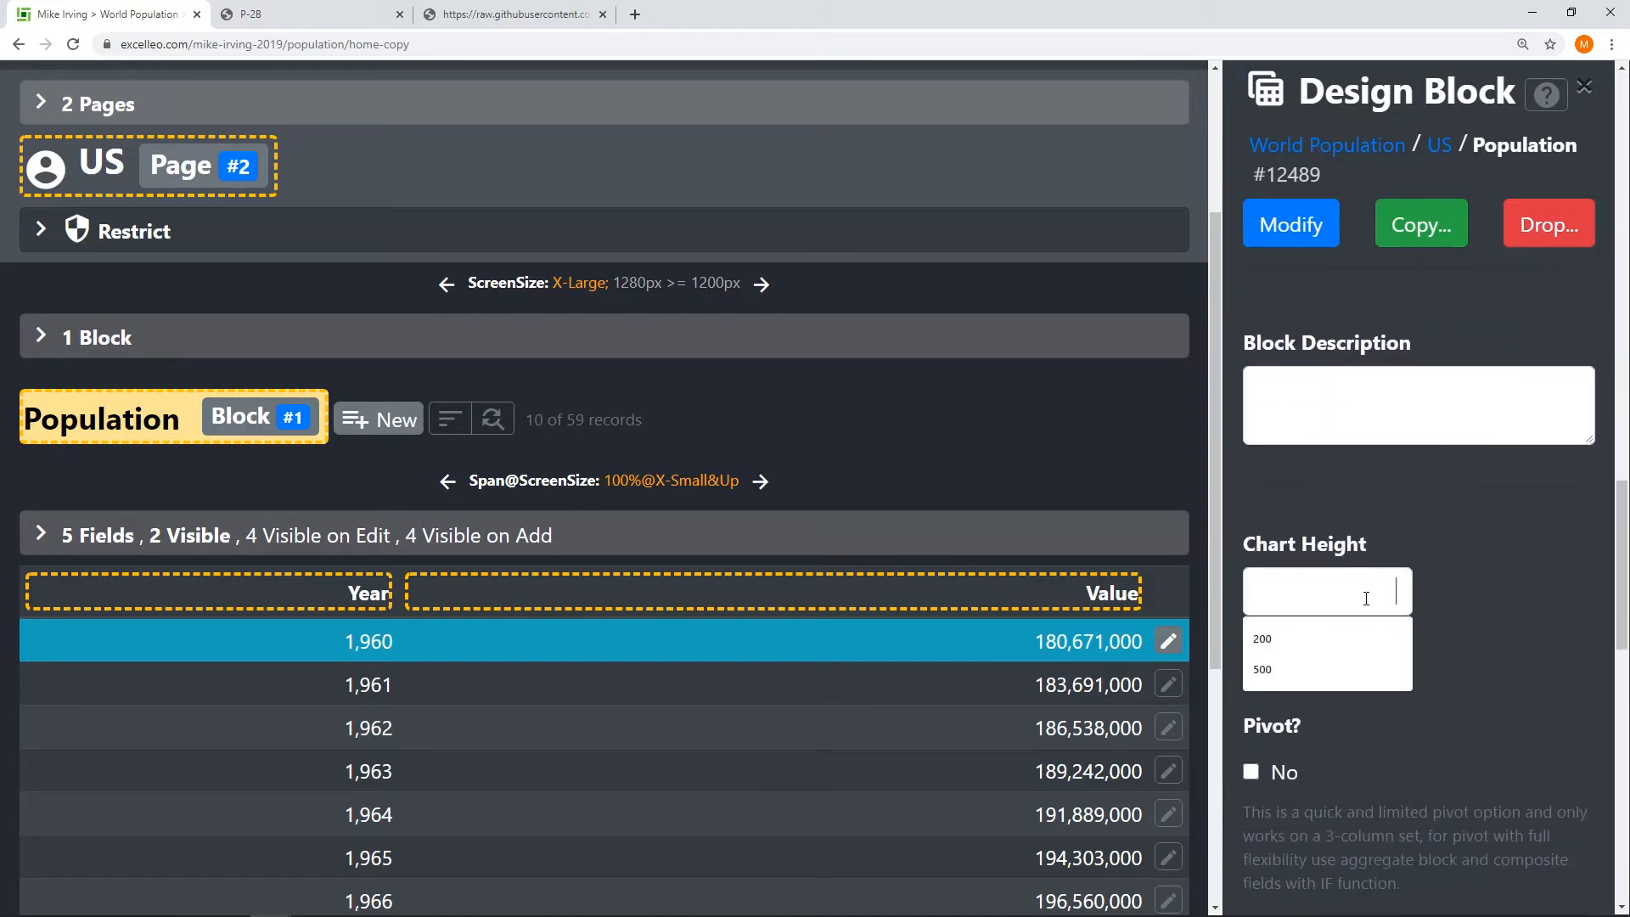
text(500)
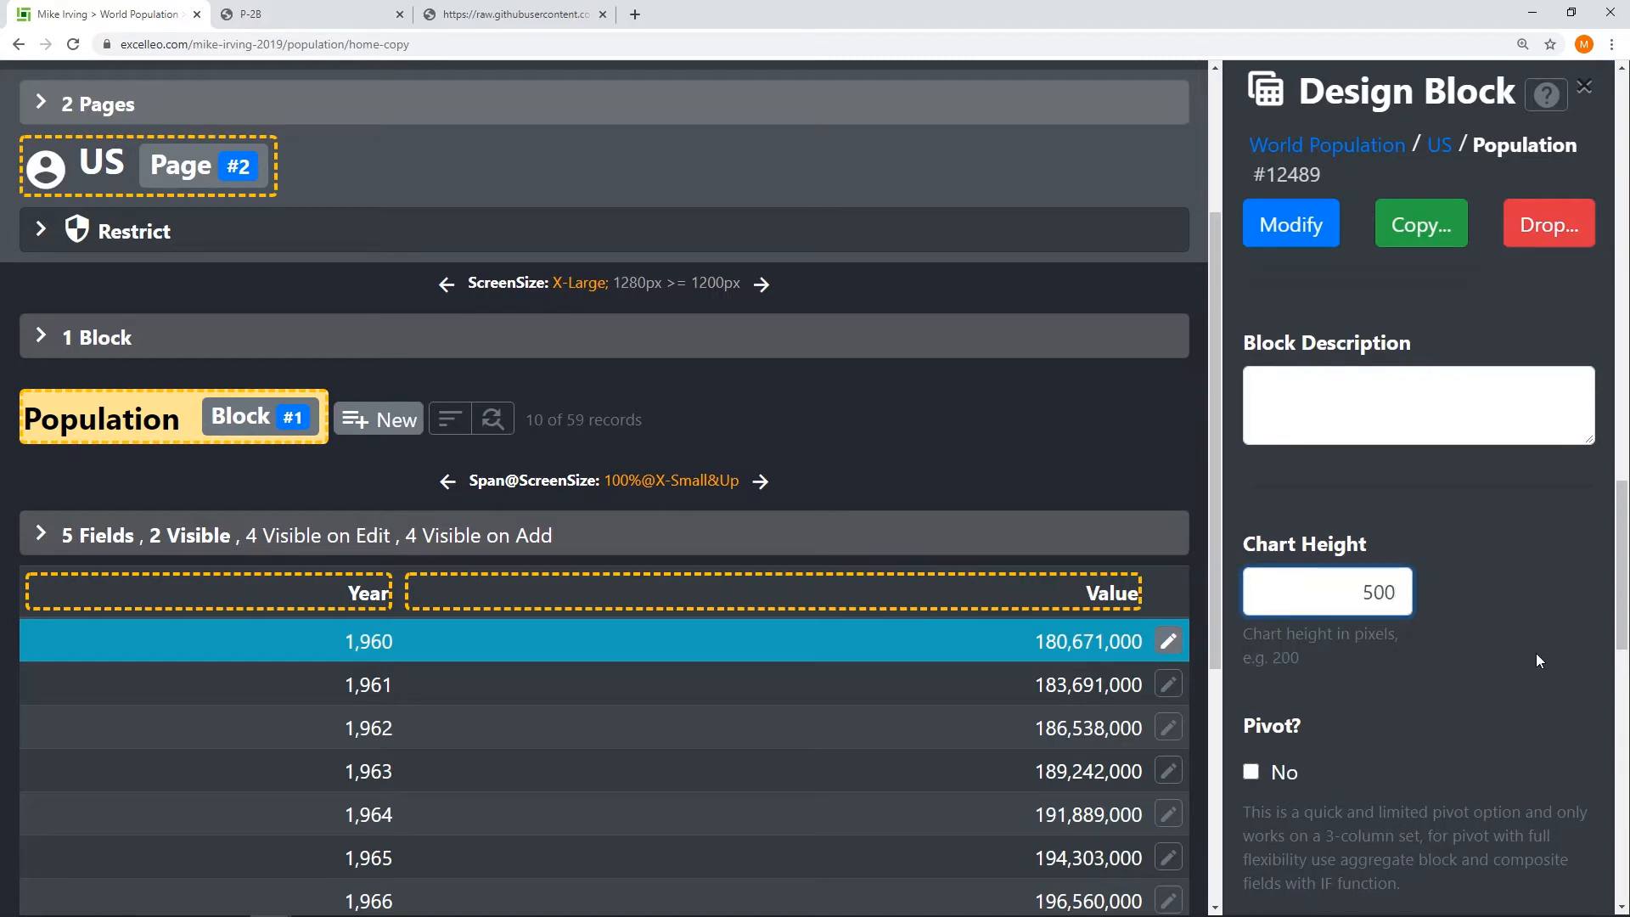
Step: Set the horizontal axis format of the US page's Population block to # and save the block
scroll(1536, 654, down, 8)
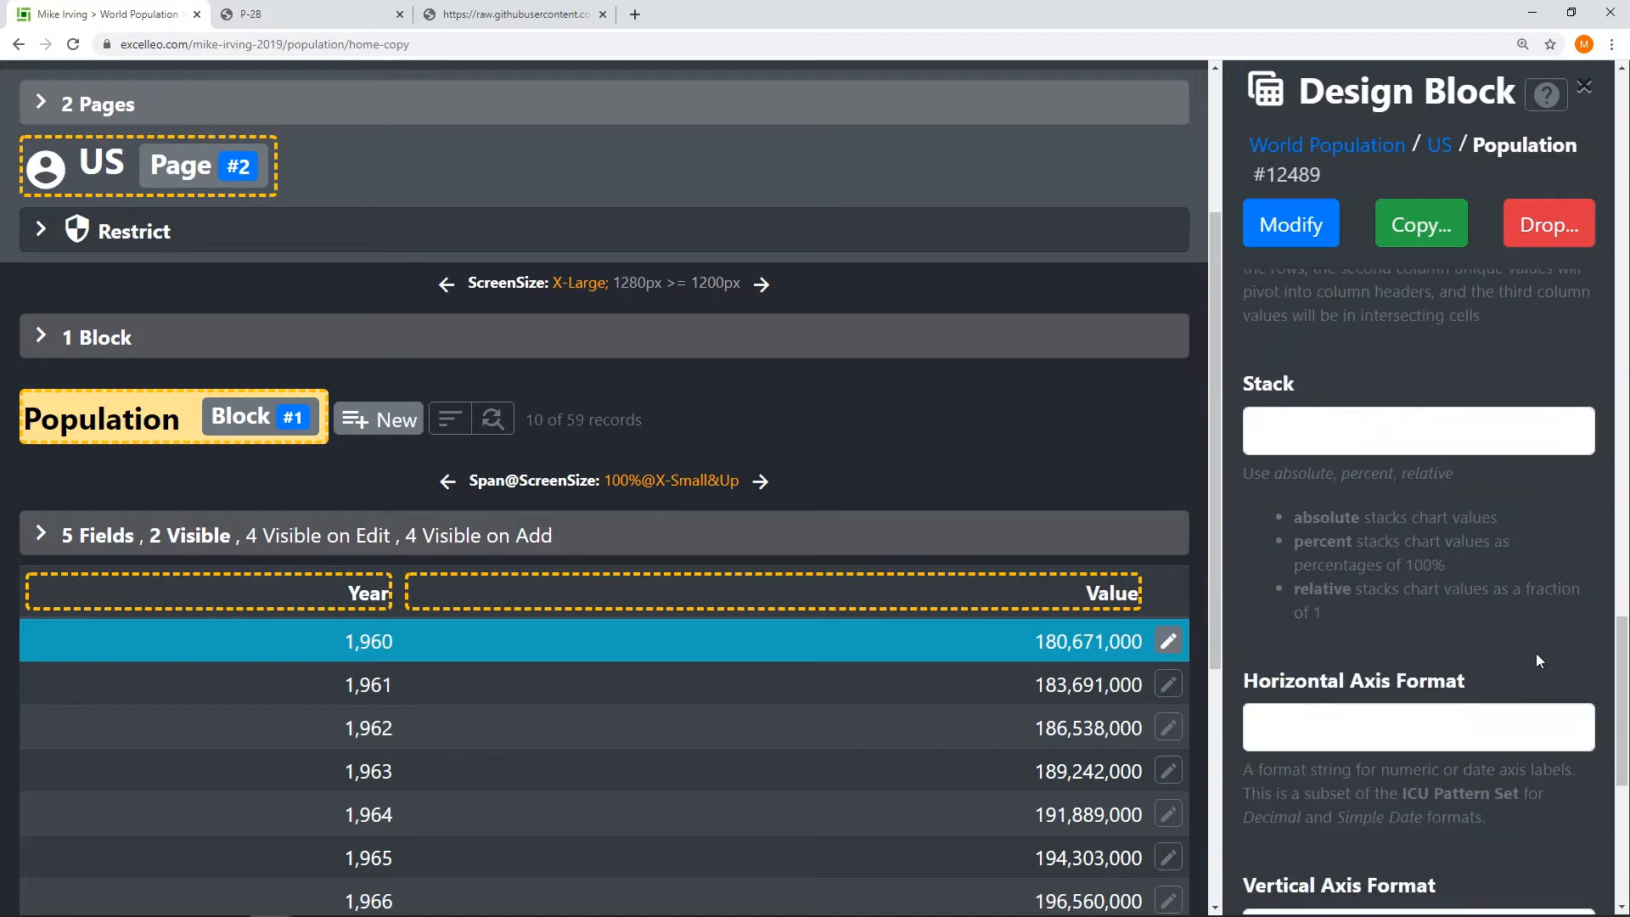
click(1332, 560)
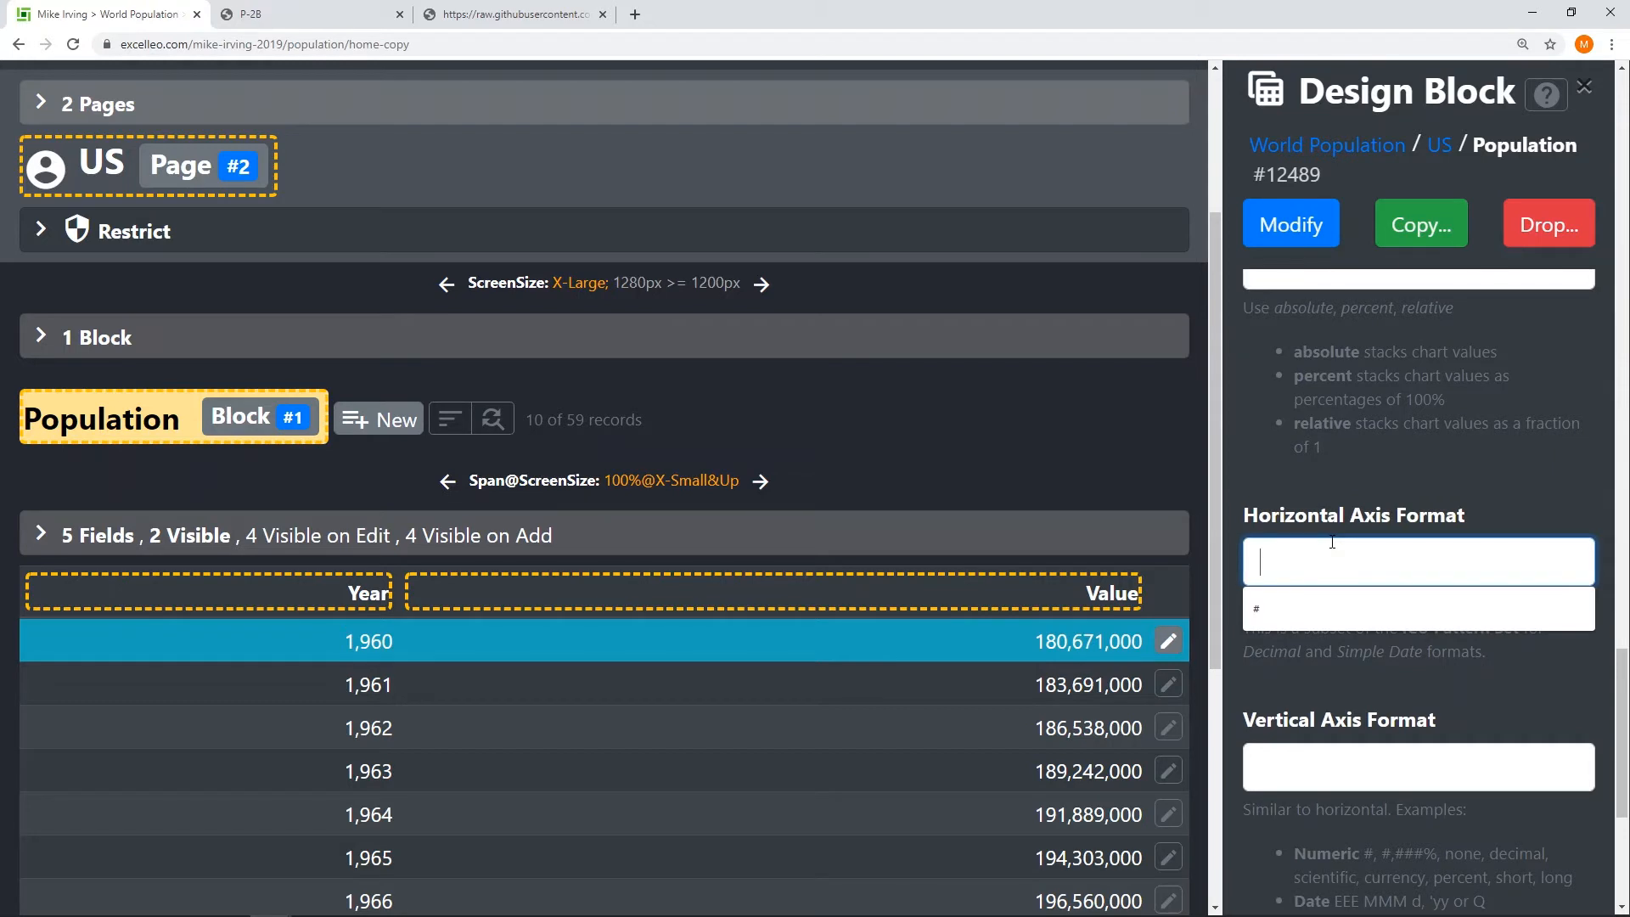
text(#)
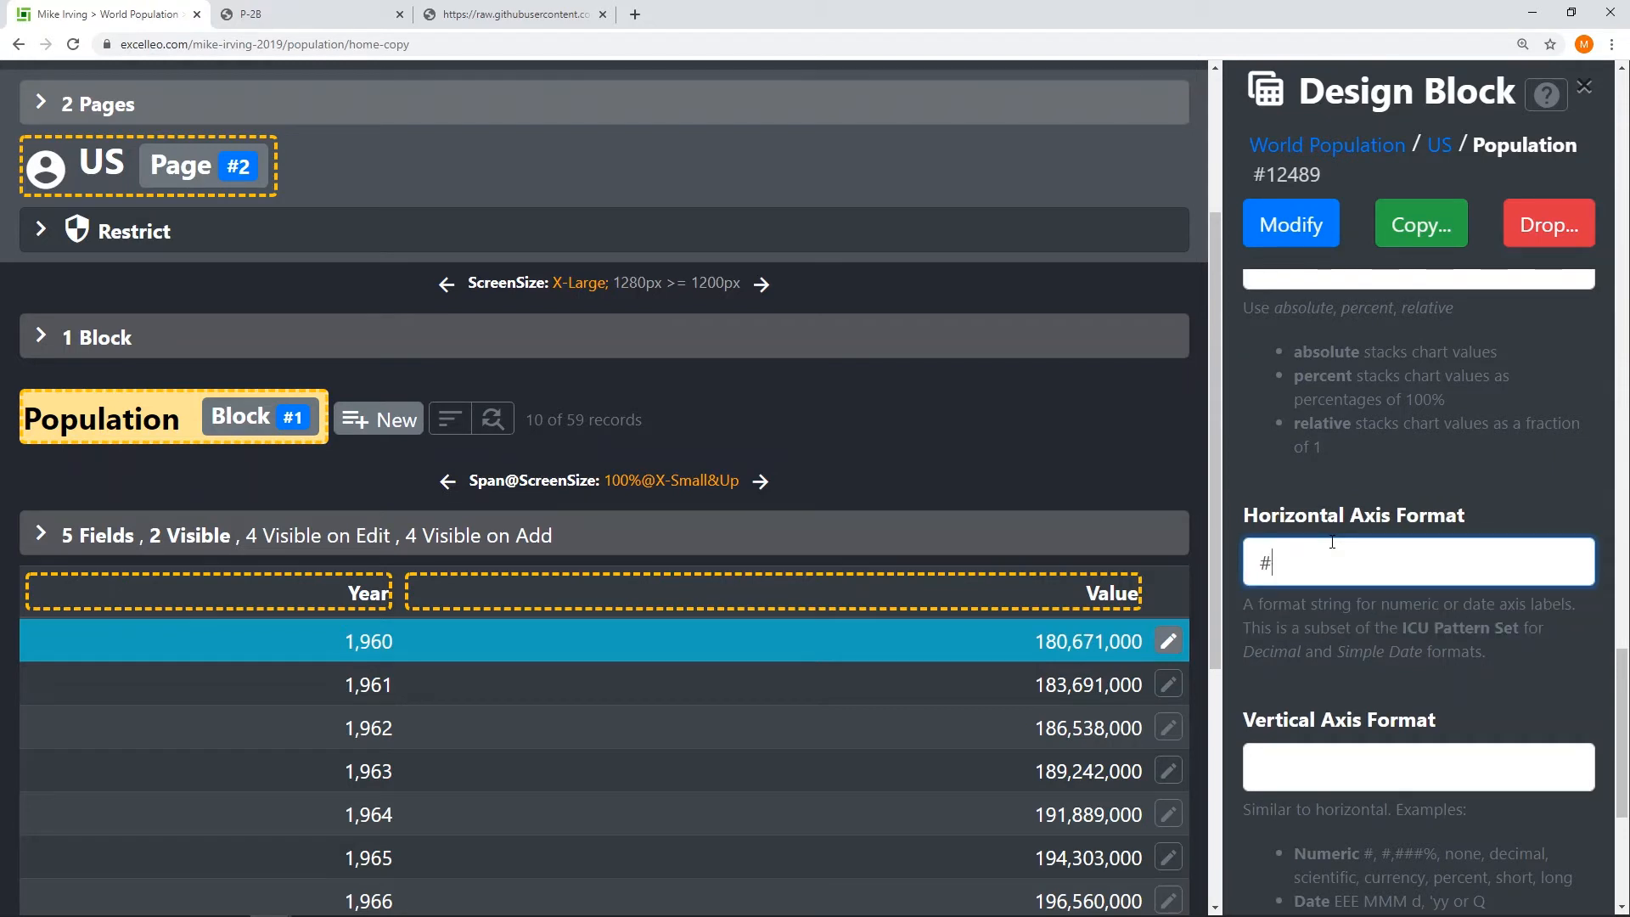
click(1291, 228)
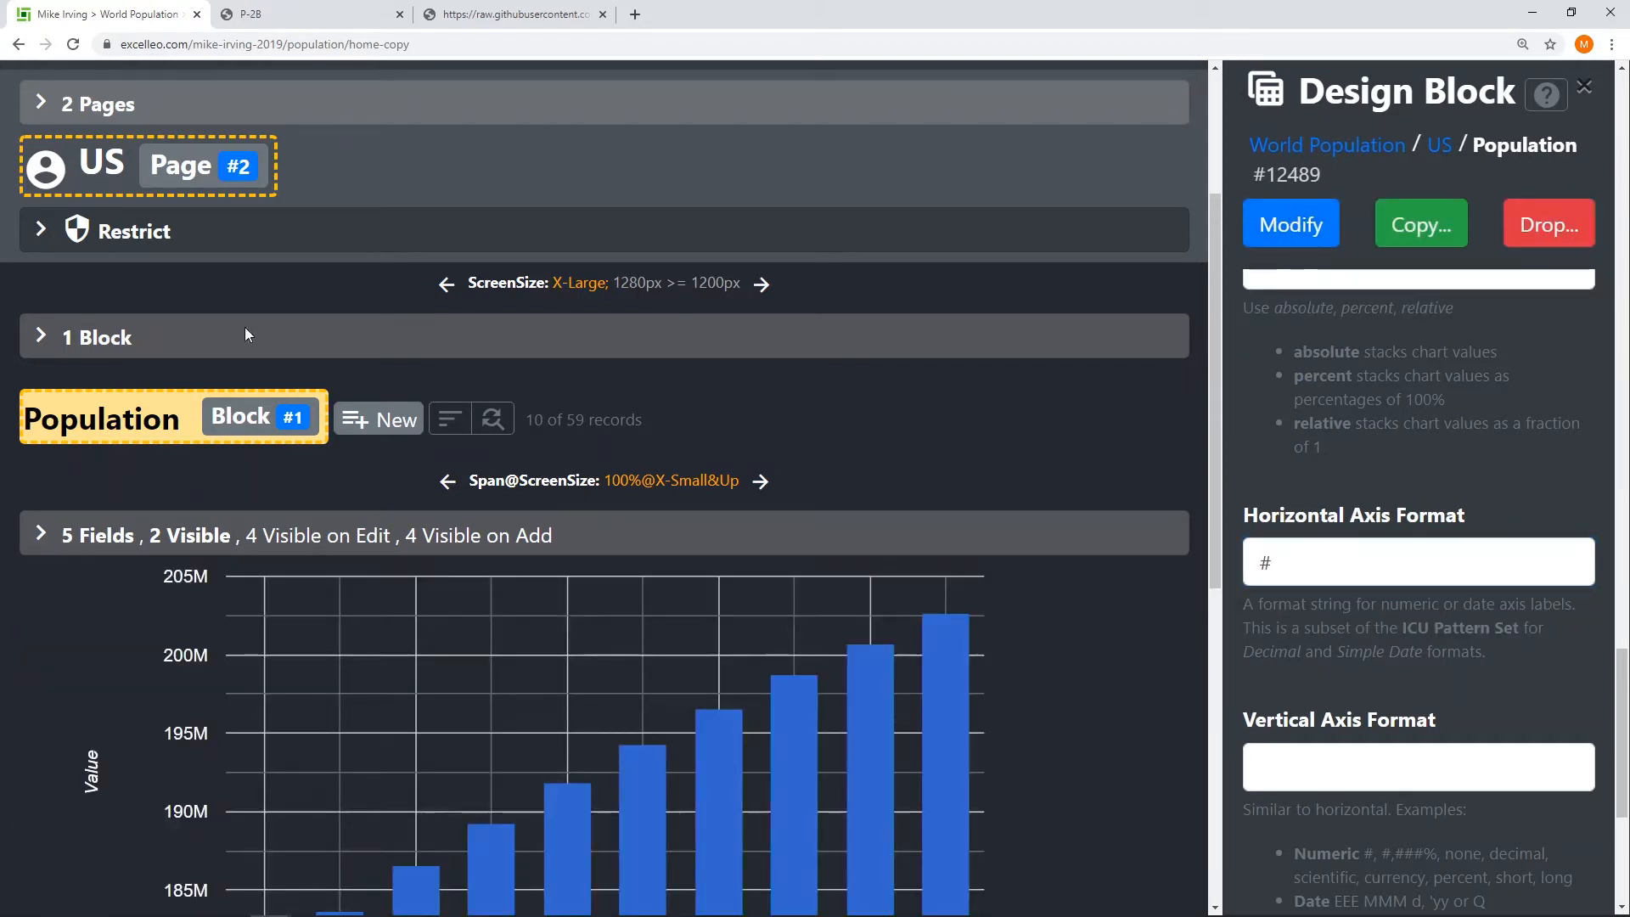
Step: Run the app on the US page to view the population column chart
scroll(180, 289, up, 3)
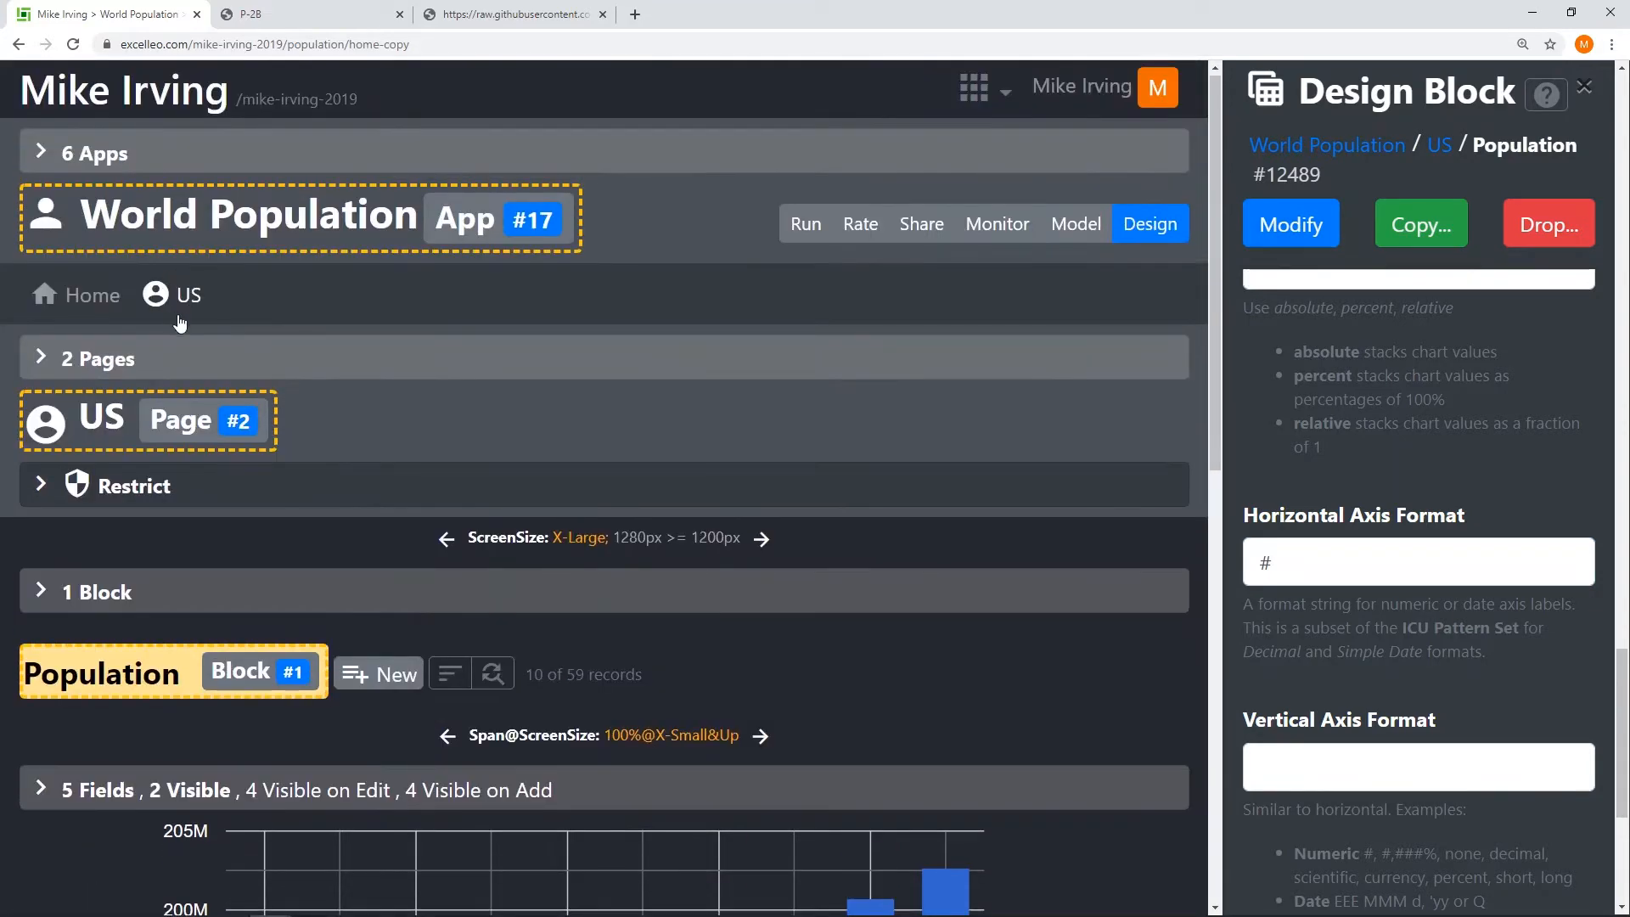
click(189, 295)
click(793, 224)
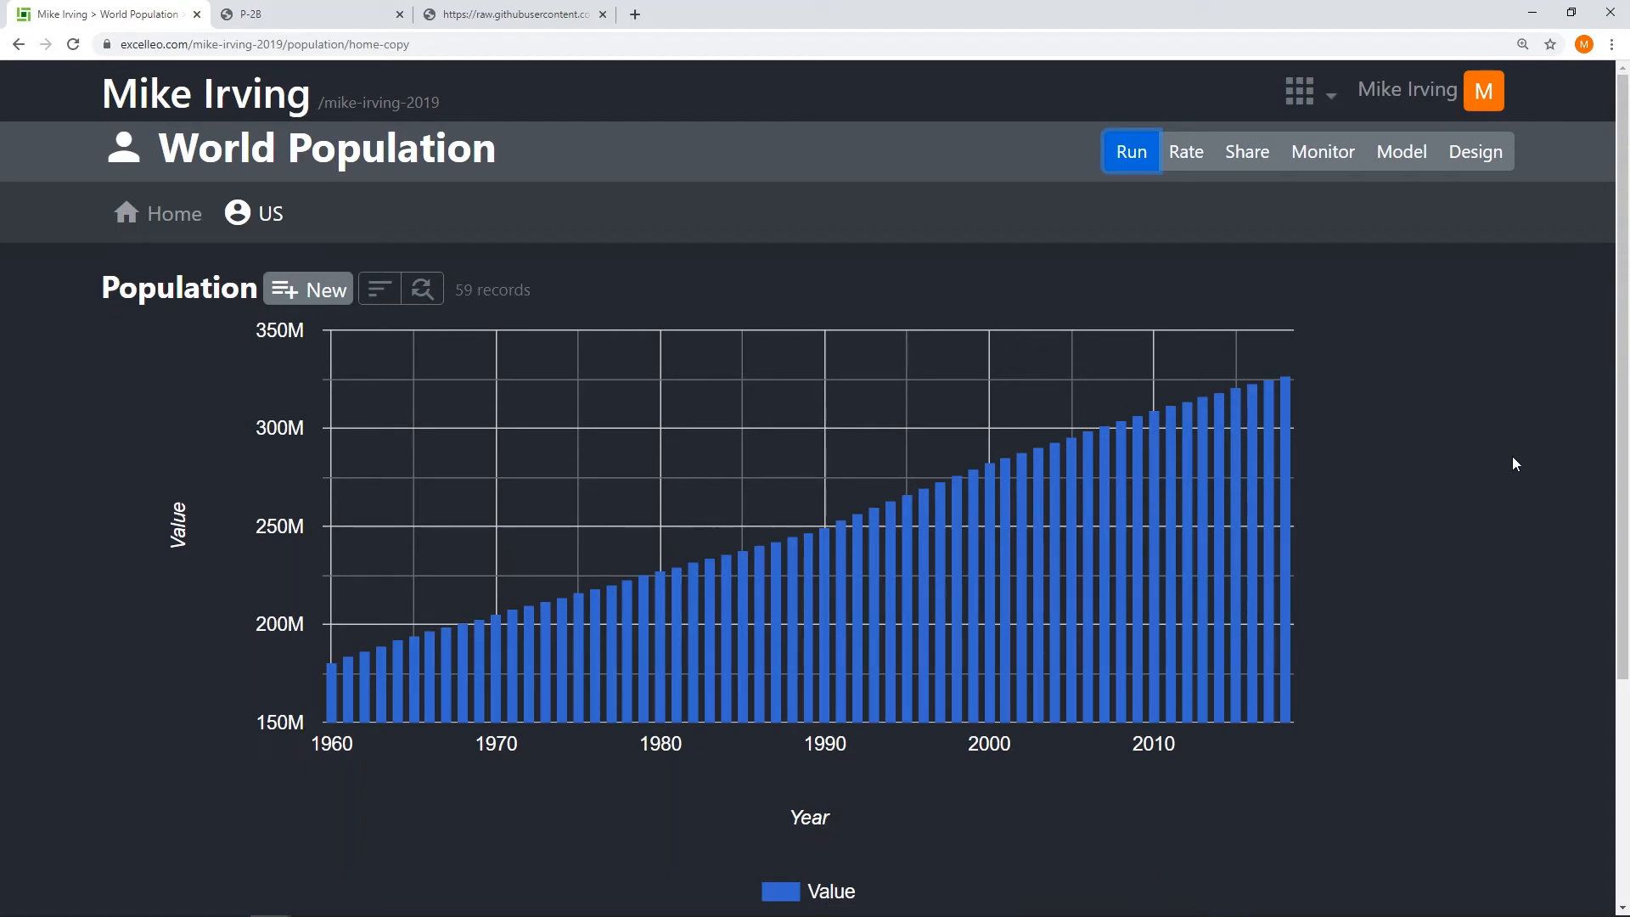
Step: Return to design mode and make a copy of the Home page
click(1475, 152)
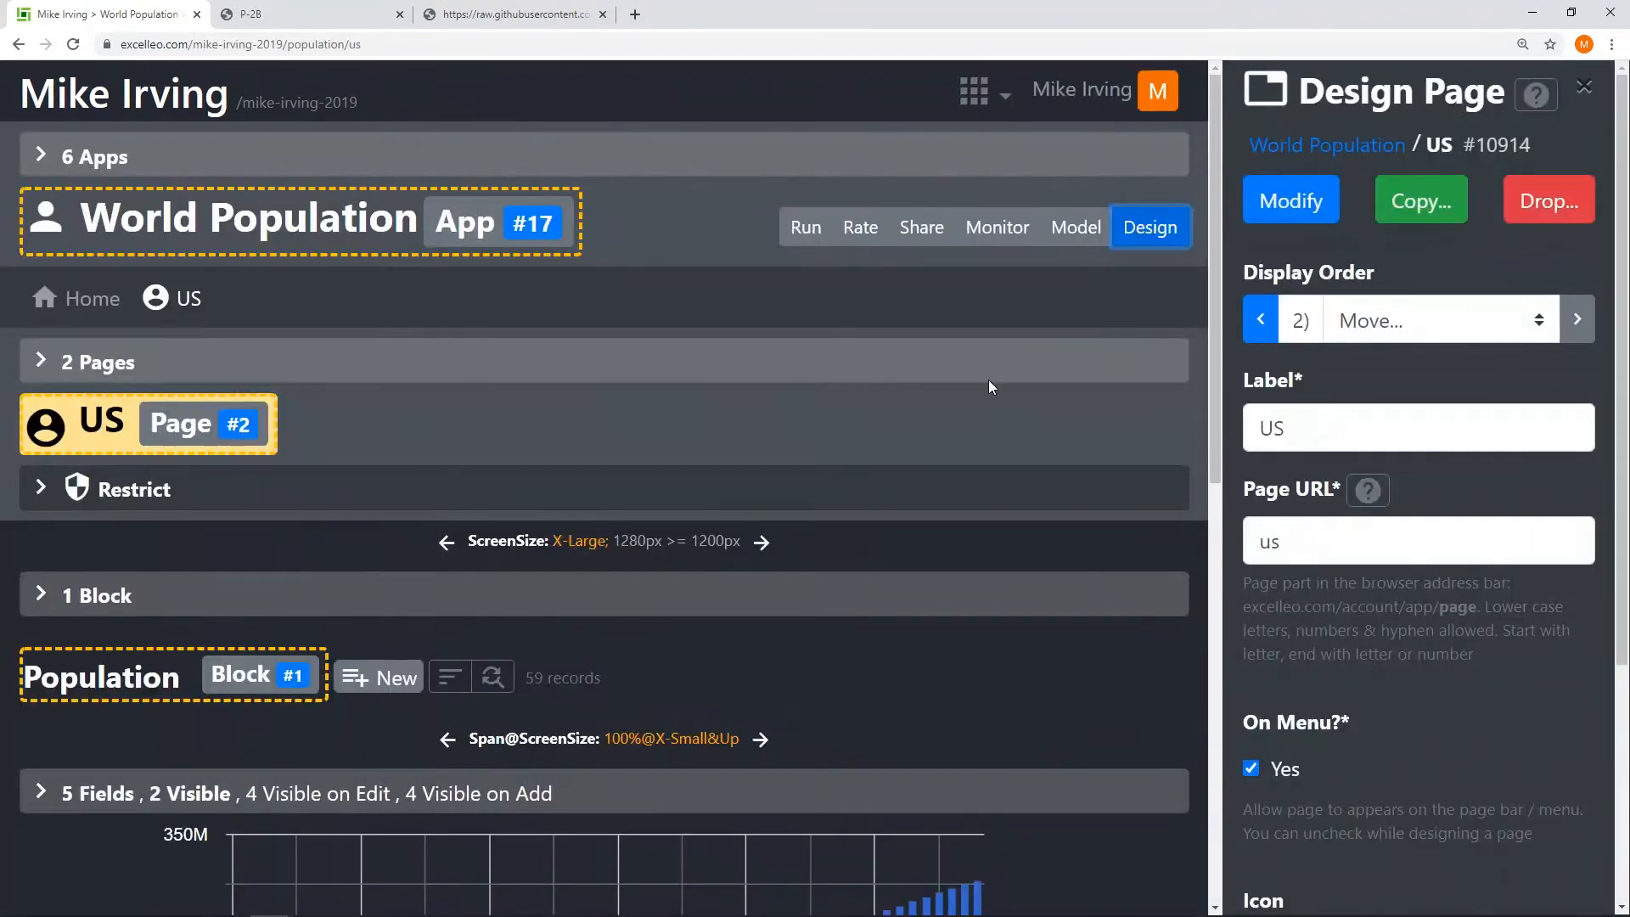
click(100, 299)
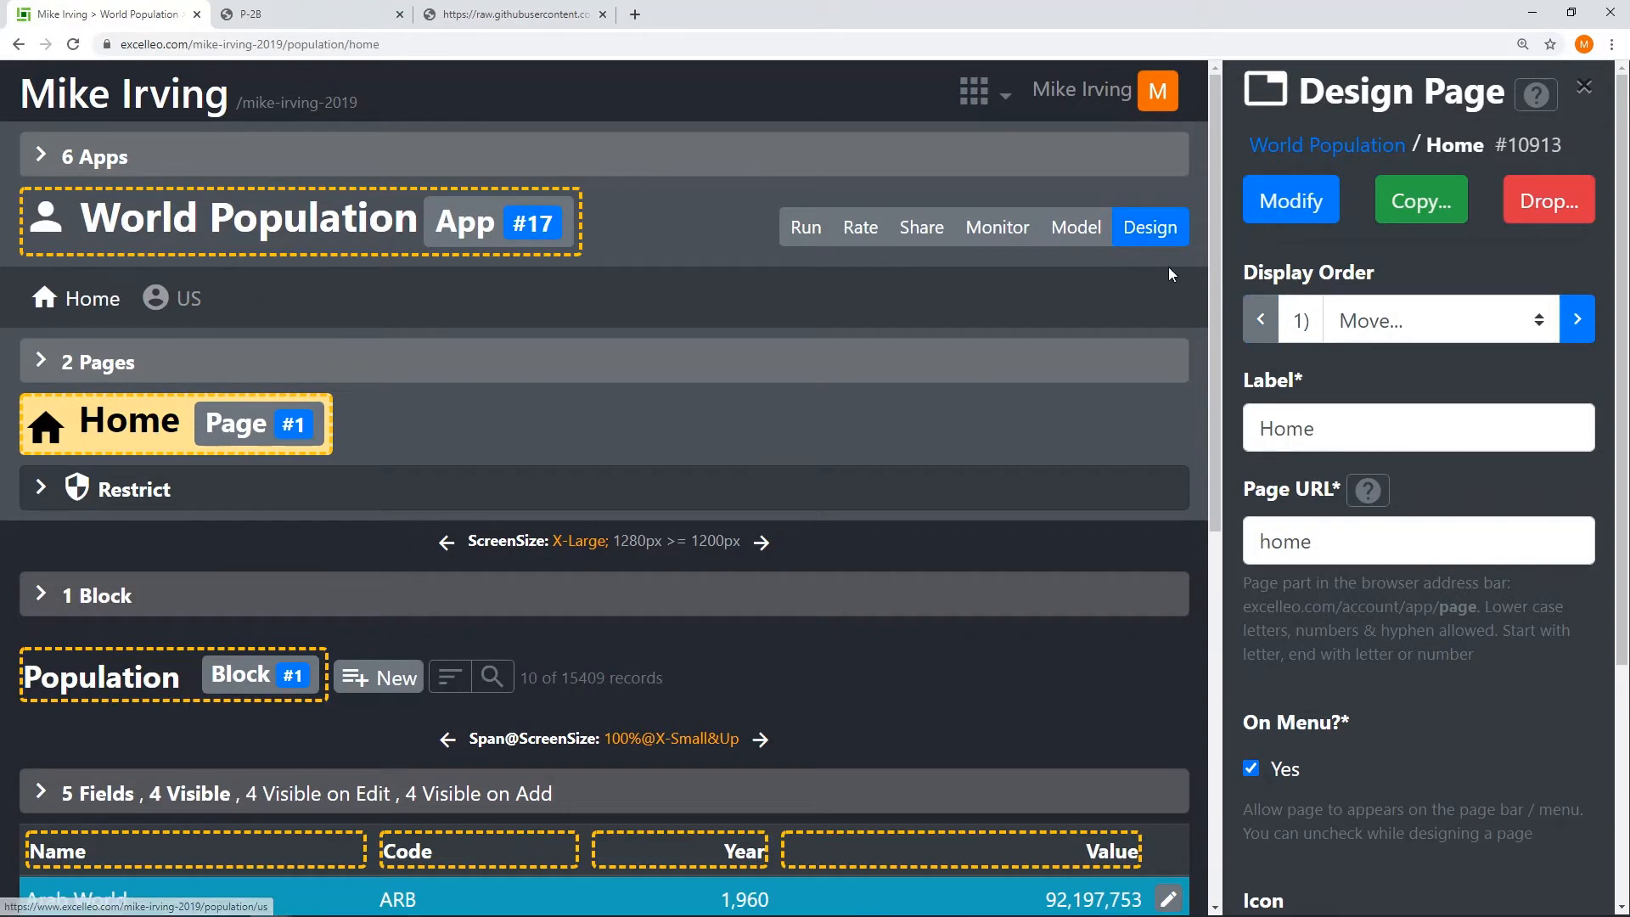
click(1409, 204)
click(1310, 200)
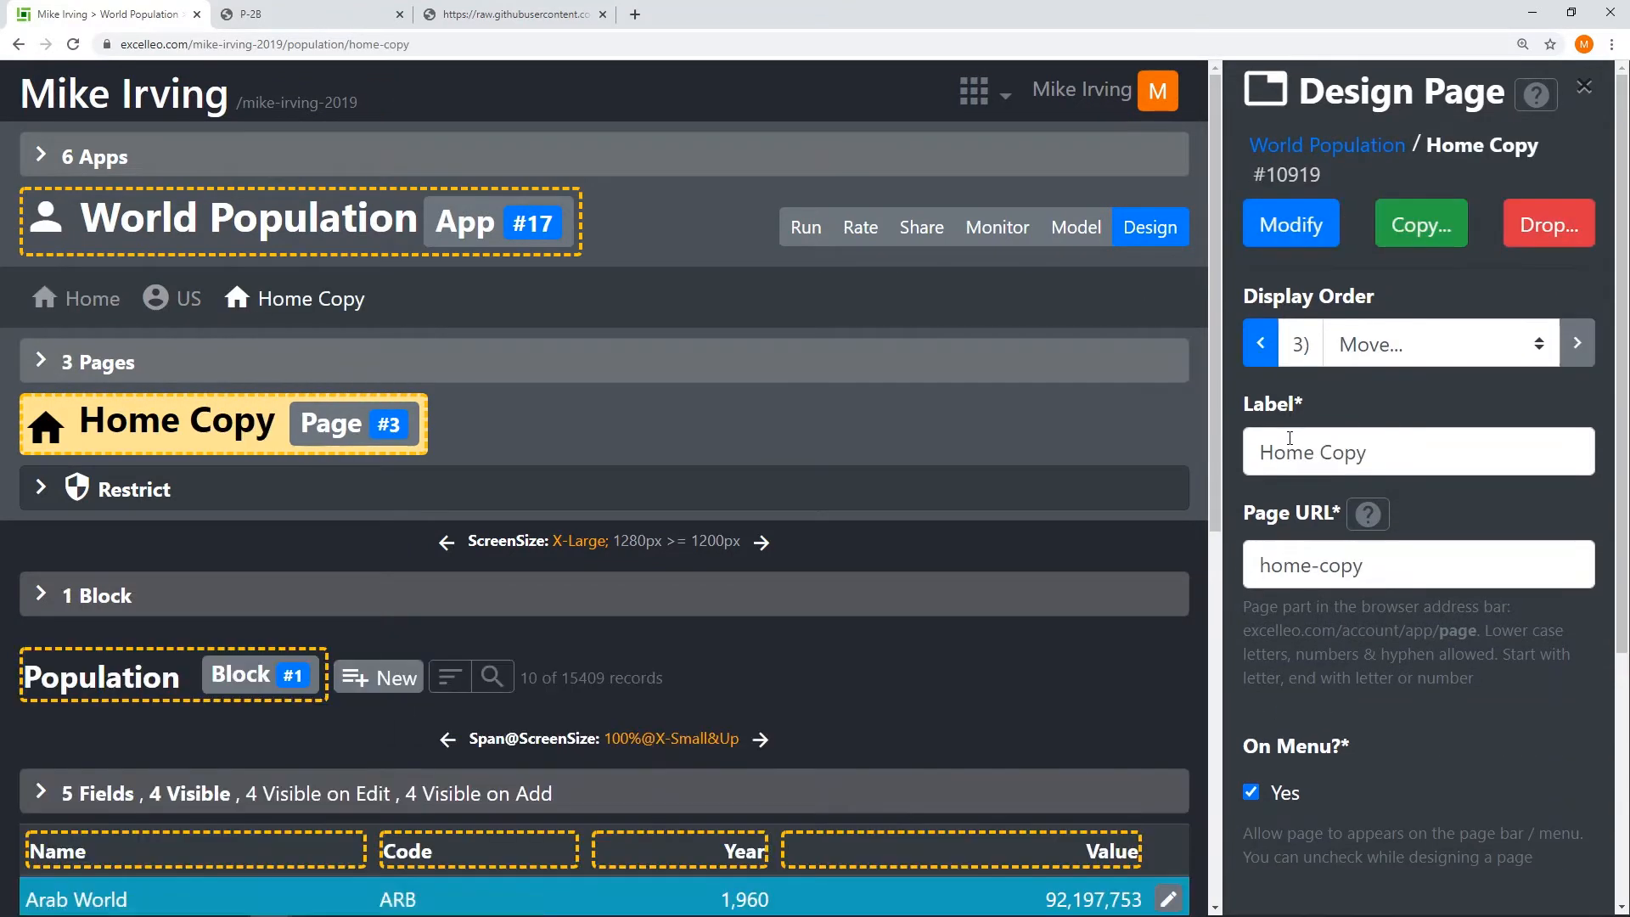
Step: Label the copied Home page "US vs EU" and set its page URL to us-vs-eu
drag(1428, 451, 1176, 427)
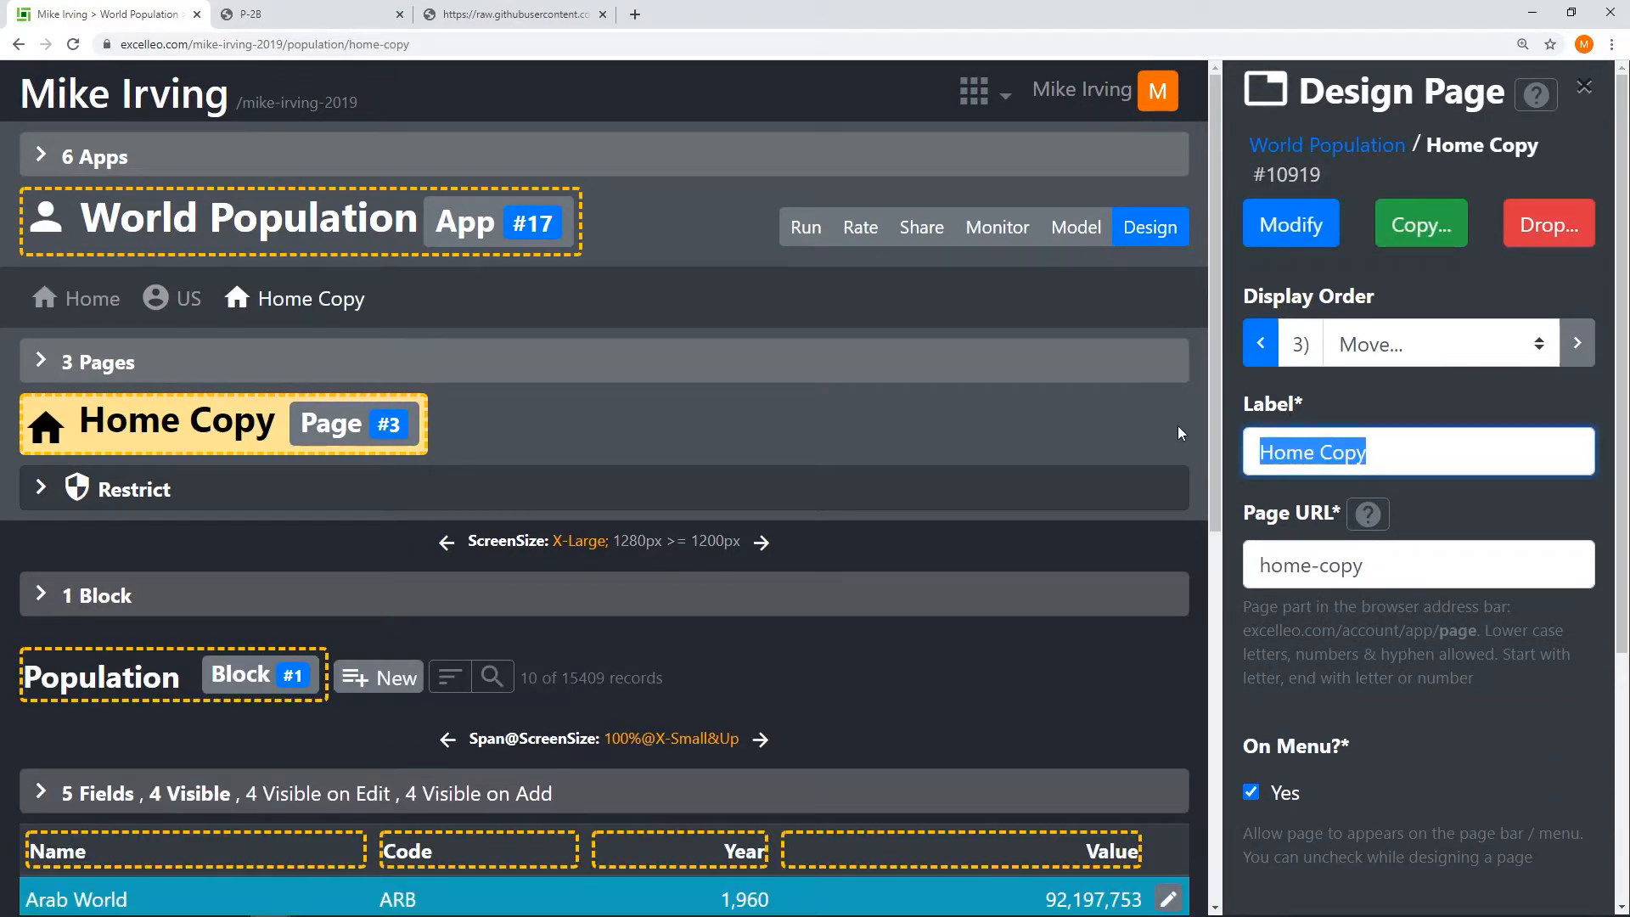
text(US vs)
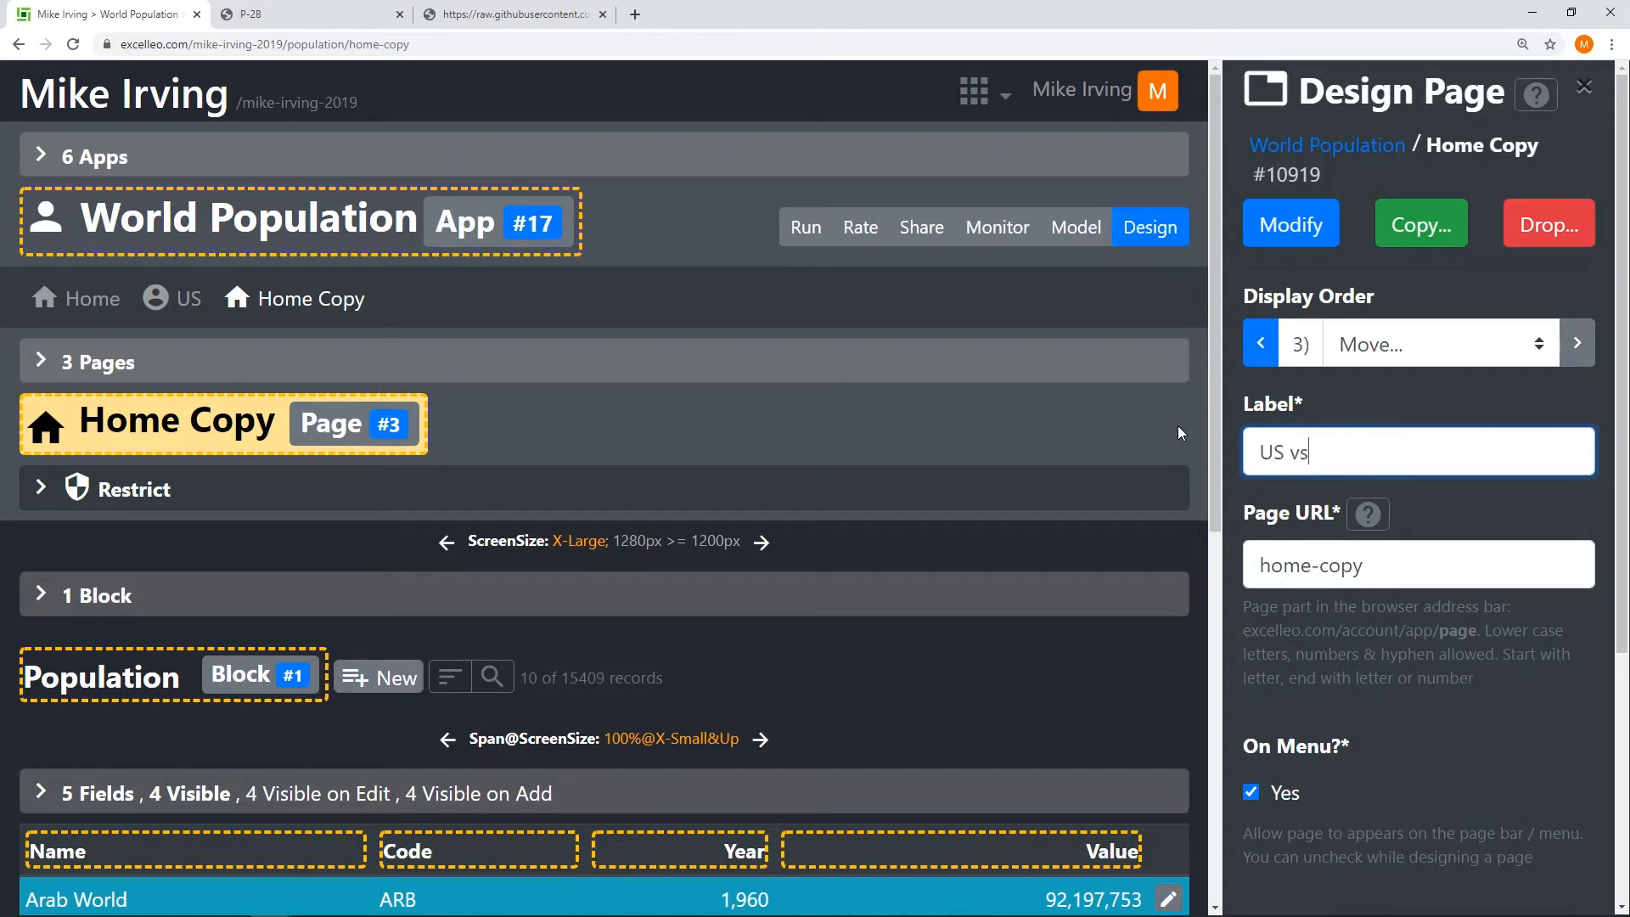
text( EU)
key(Tab)
text(us-vs-)
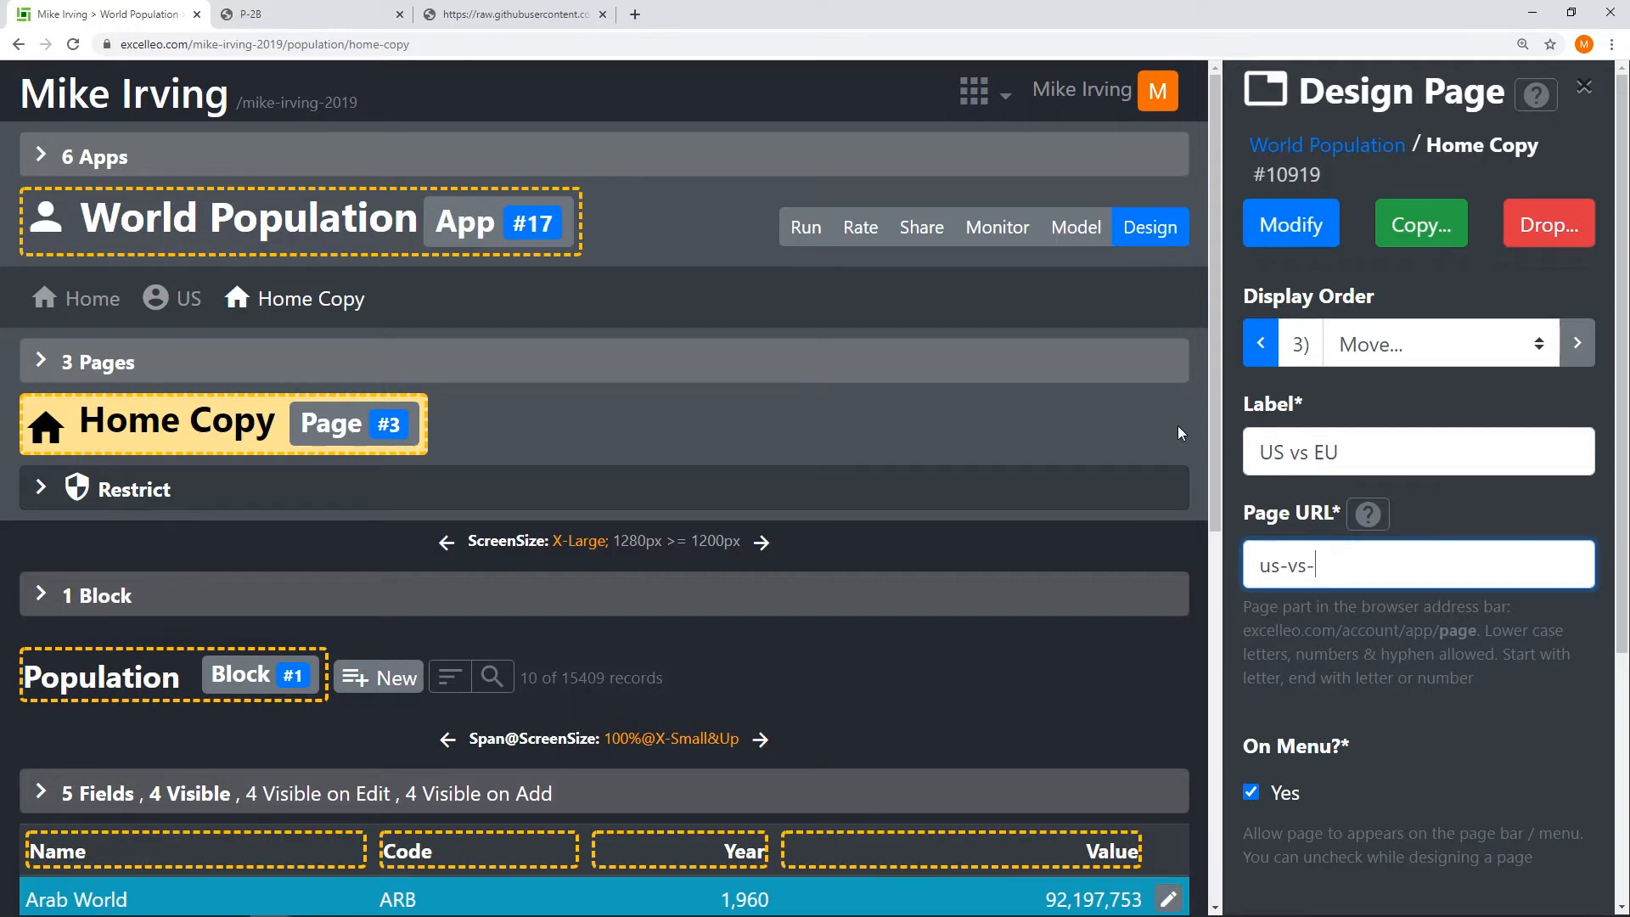
text(eu)
Step: Change the copied page's icon to show_chart and save the page changes
scroll(1426, 586, down, 4)
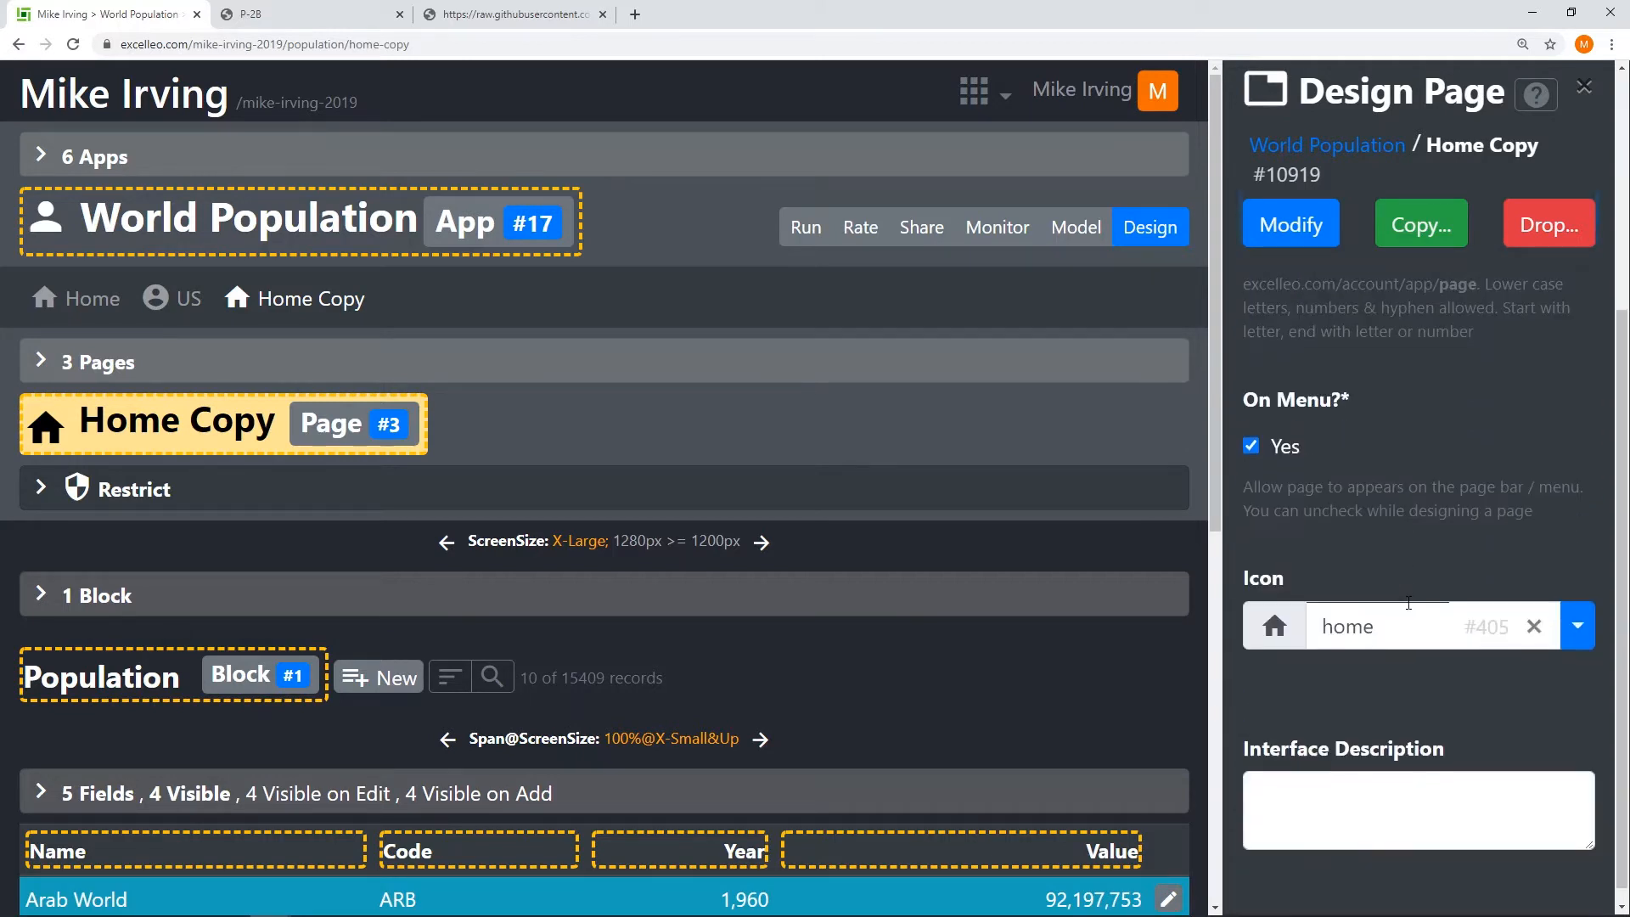
click(1577, 626)
scroll(1388, 501, down, 2)
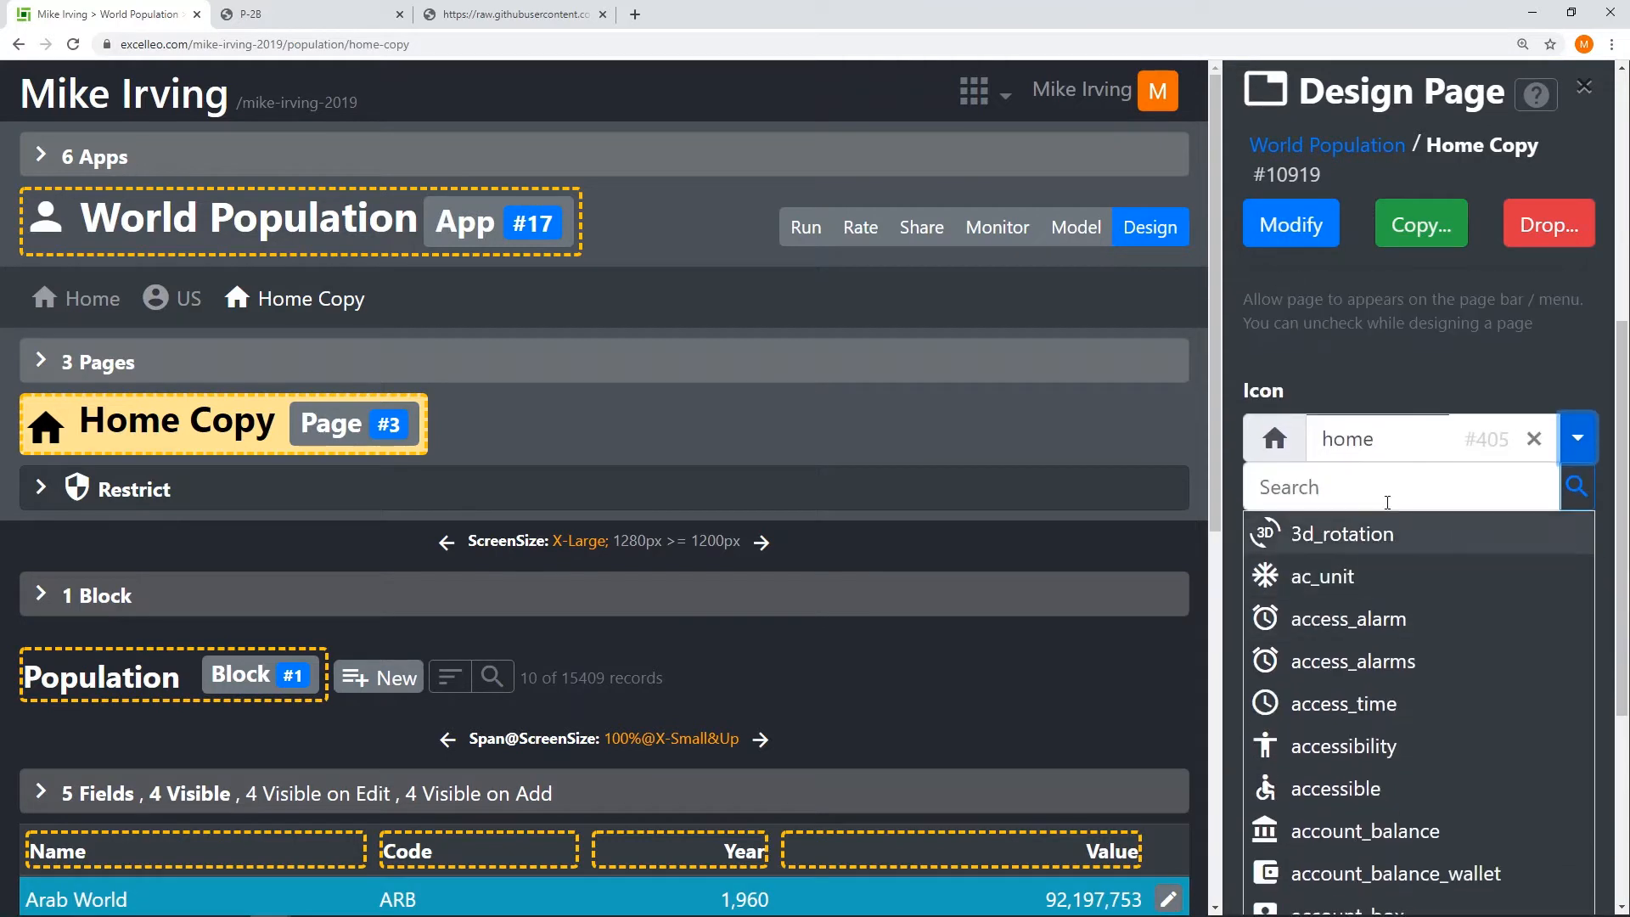
click(1380, 486)
text(chart)
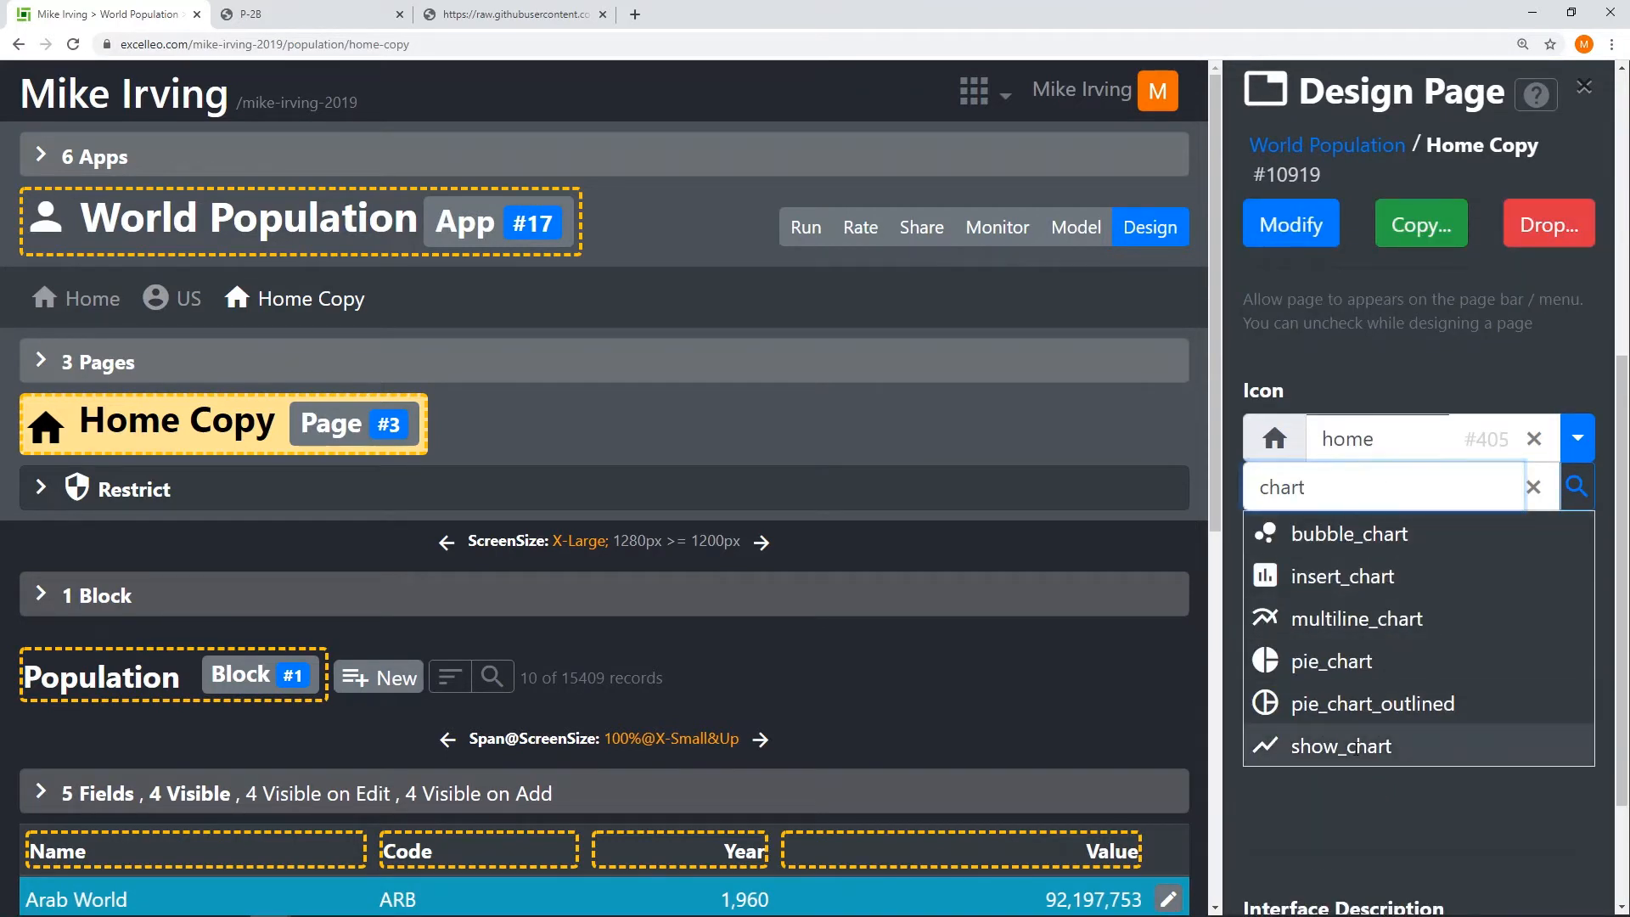
click(1342, 746)
click(1291, 241)
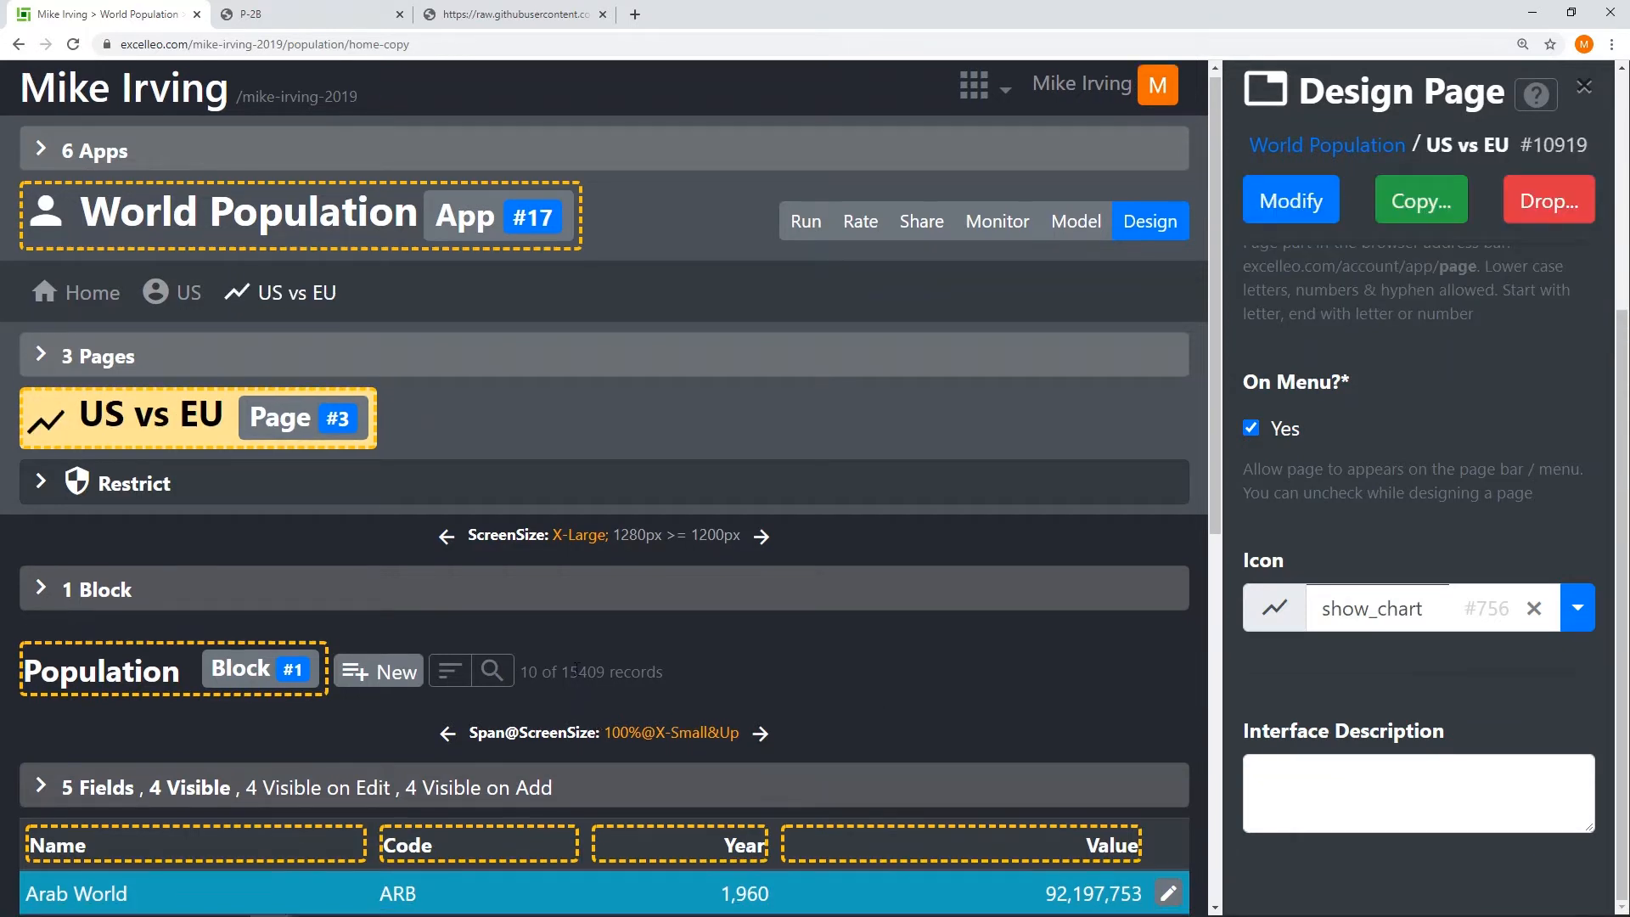
Step: Change the type of the US vs EU page's Population block to Aggregate
scroll(597, 727, down, 2)
click(166, 517)
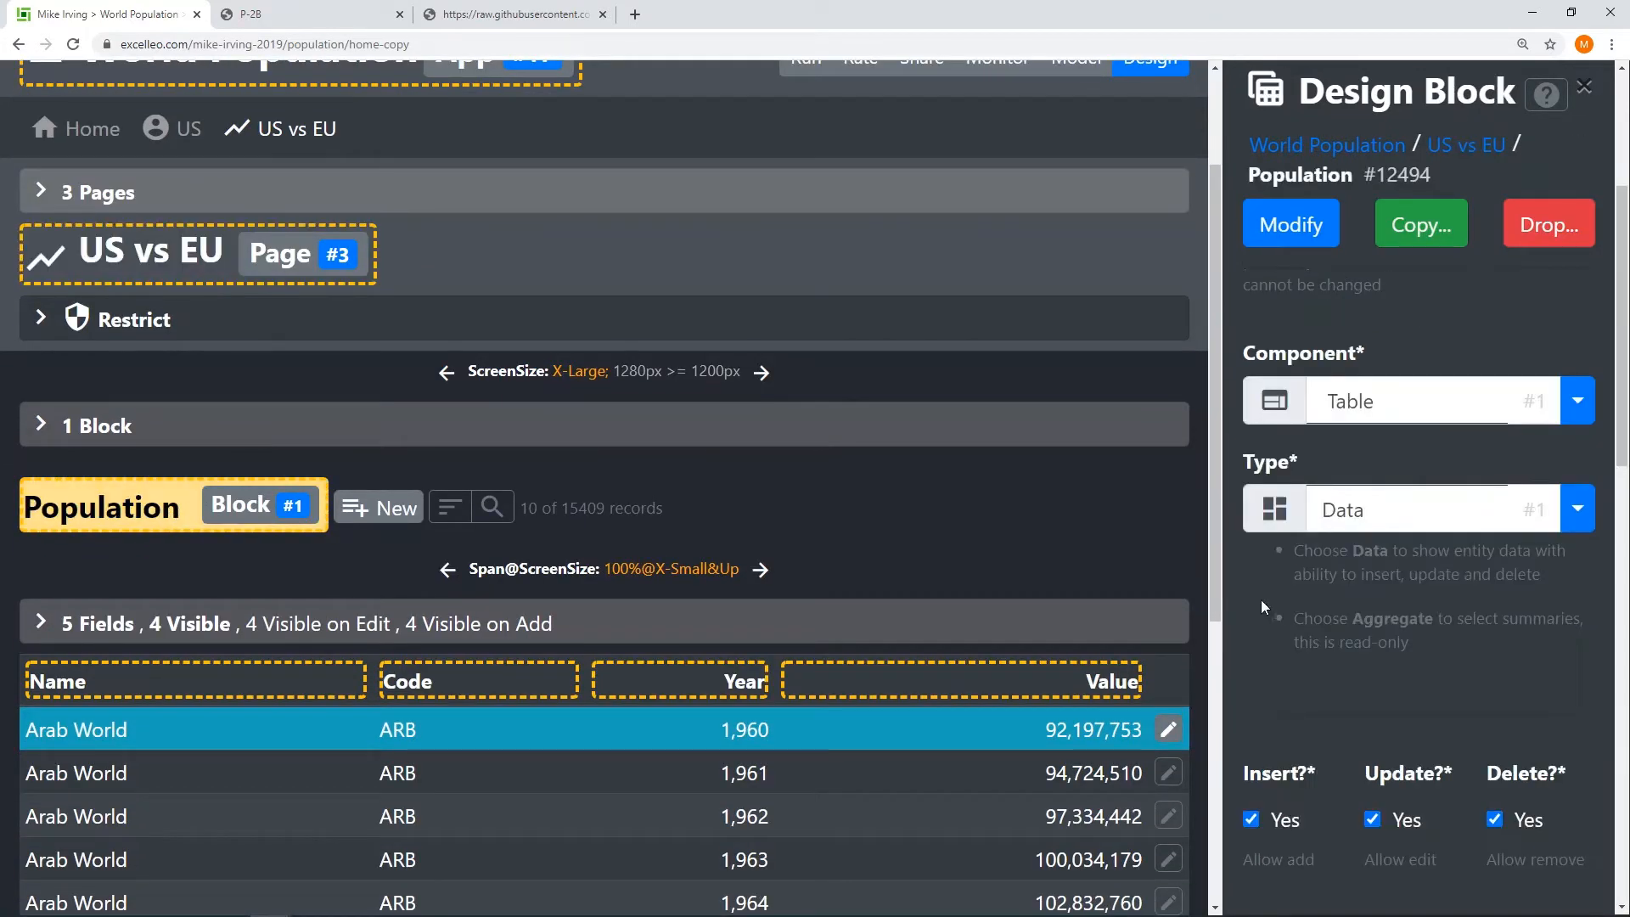
click(1577, 509)
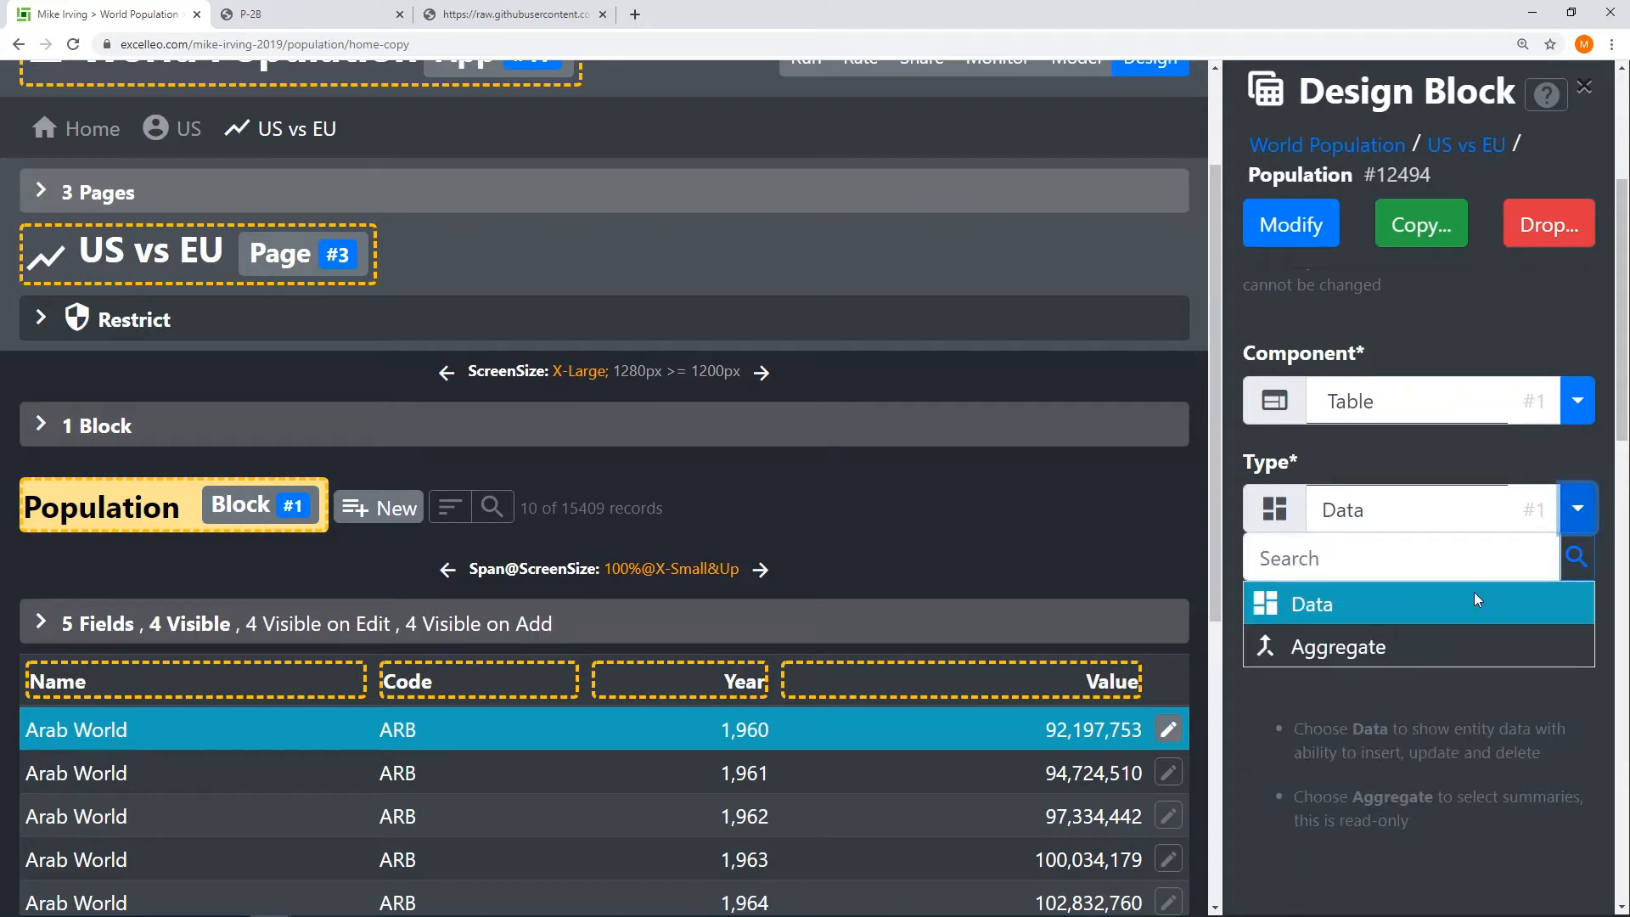
click(1355, 645)
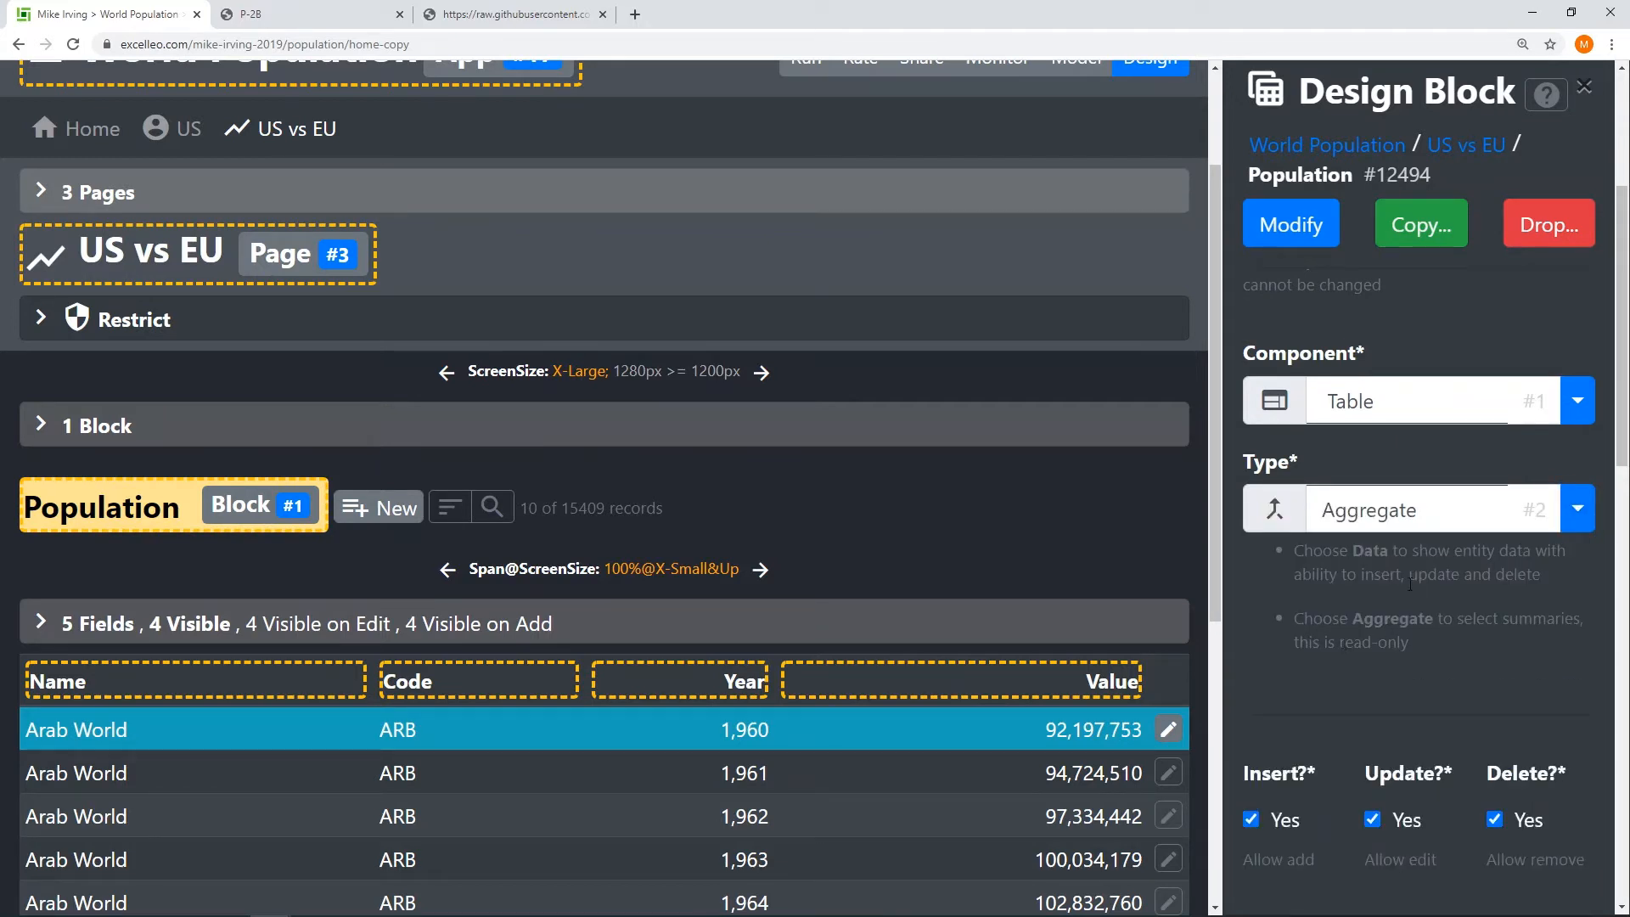
Step: Set the page rows of the US vs EU page's Population block to 100 and save the block
scroll(1410, 585, down, 8)
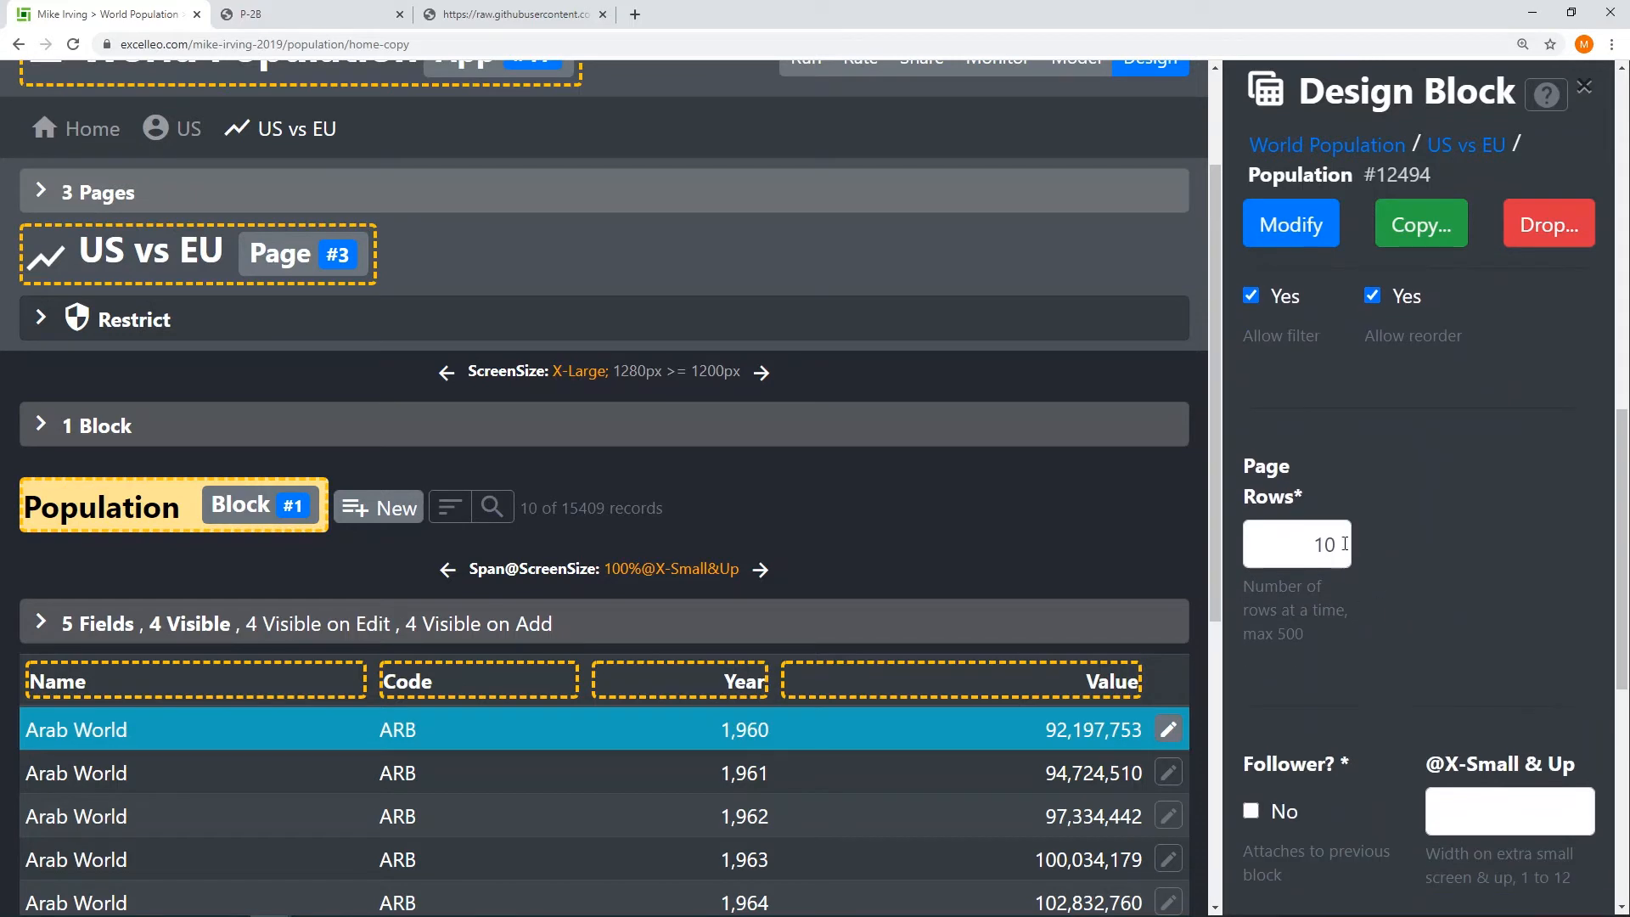
click(1340, 546)
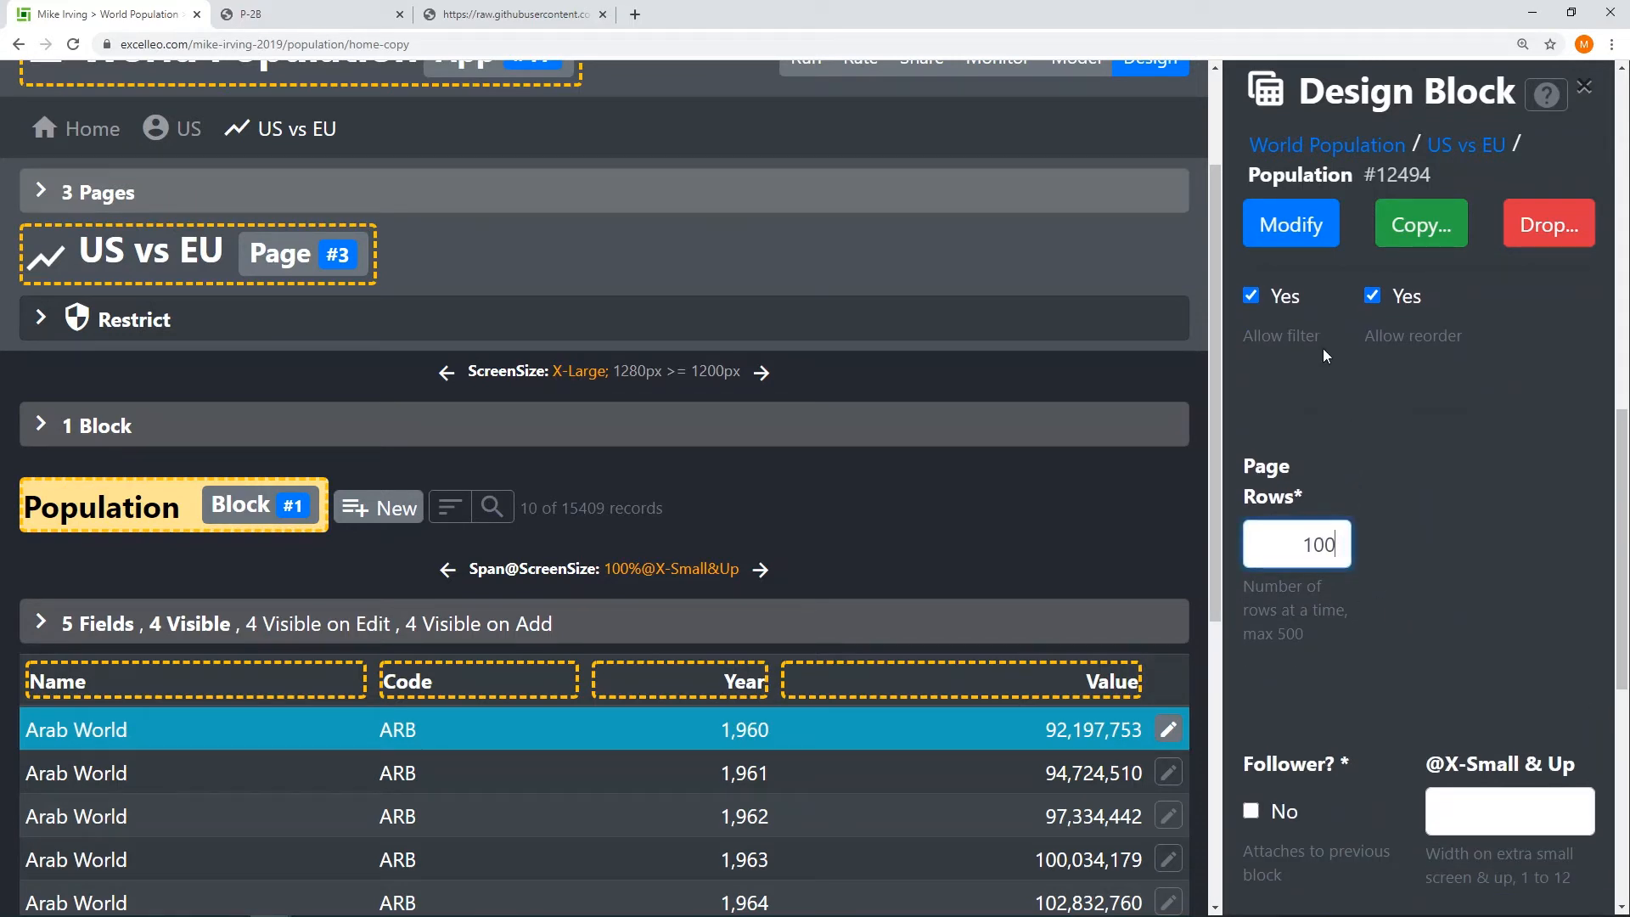
click(1307, 240)
Step: Make the Code field not visible in the US vs EU page's Population block and save it
scroll(701, 508, down, 2)
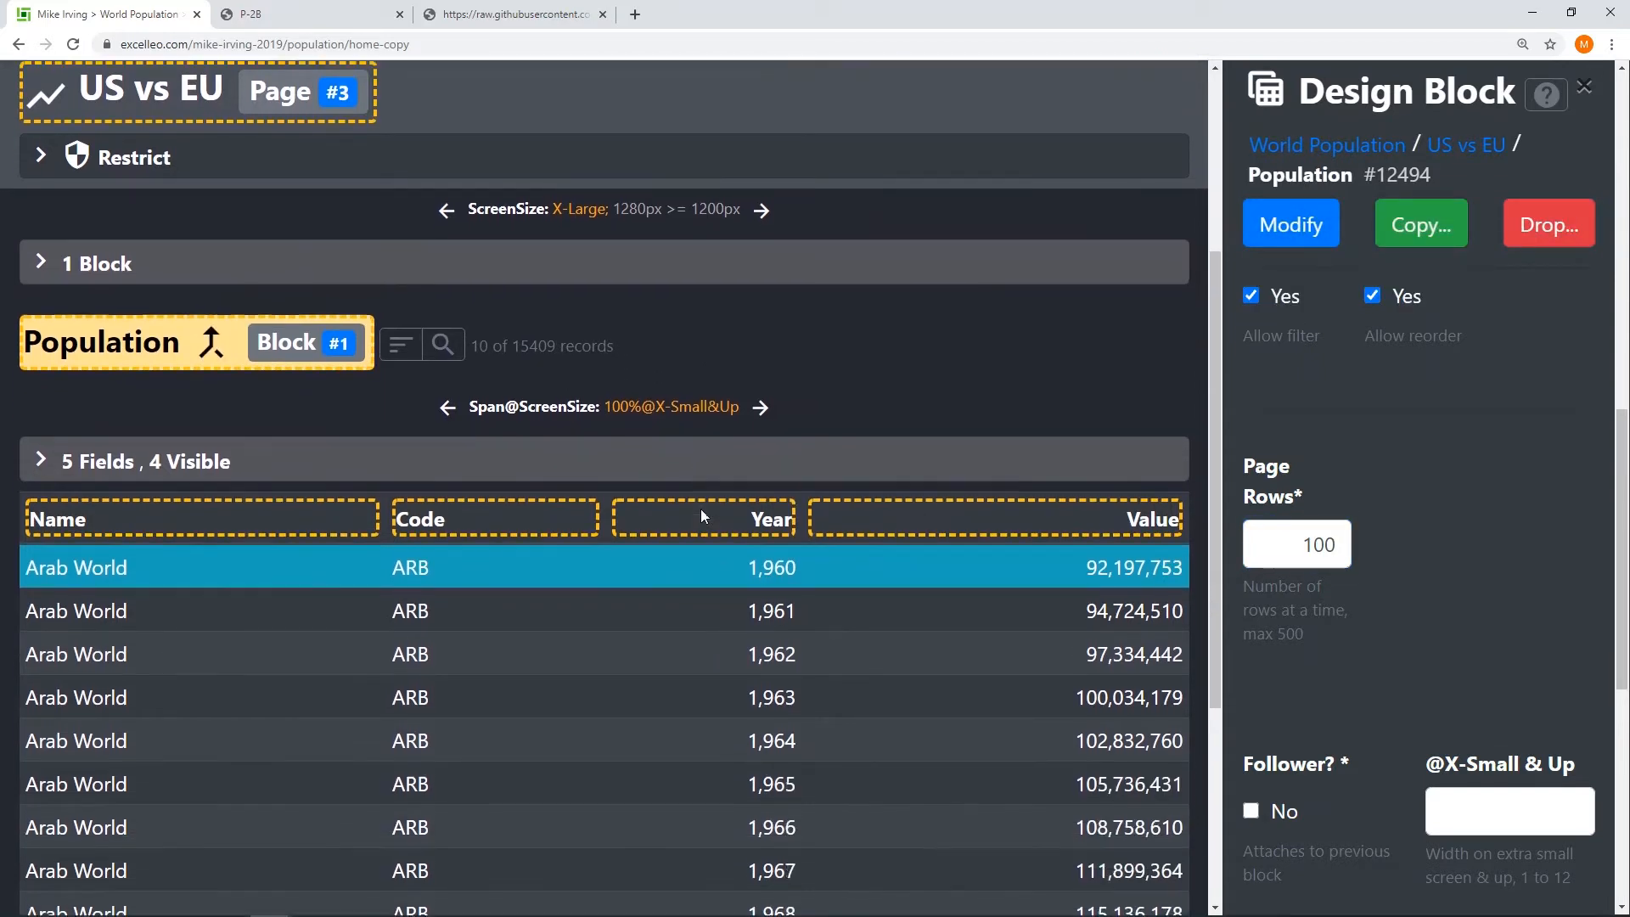
scroll(701, 507, down, 1)
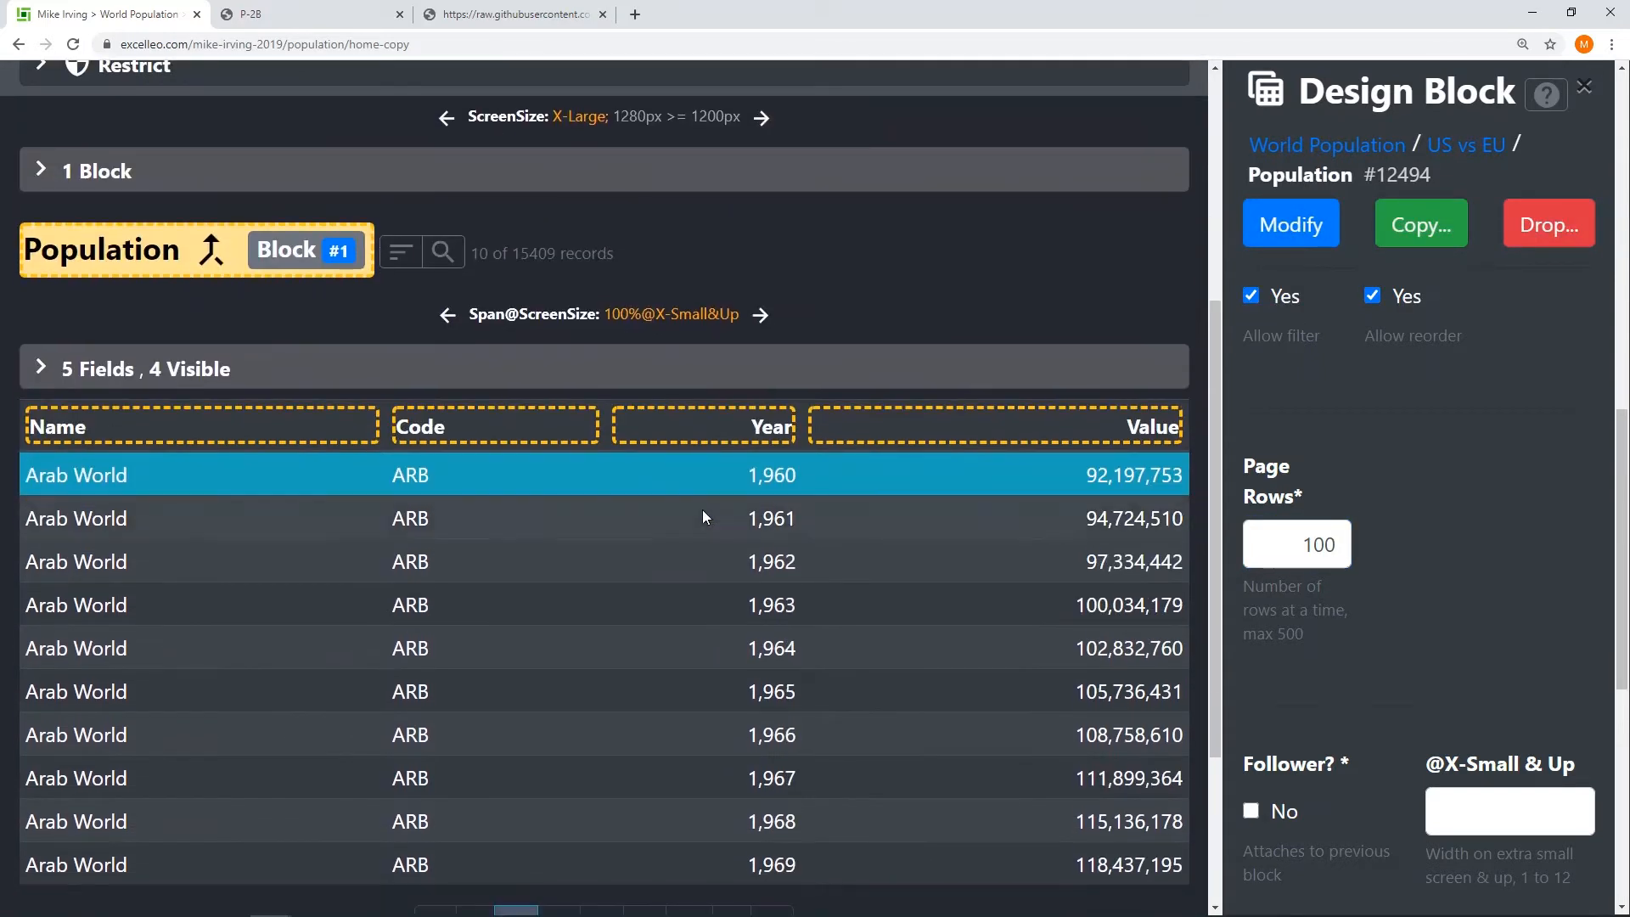
click(96, 373)
click(138, 475)
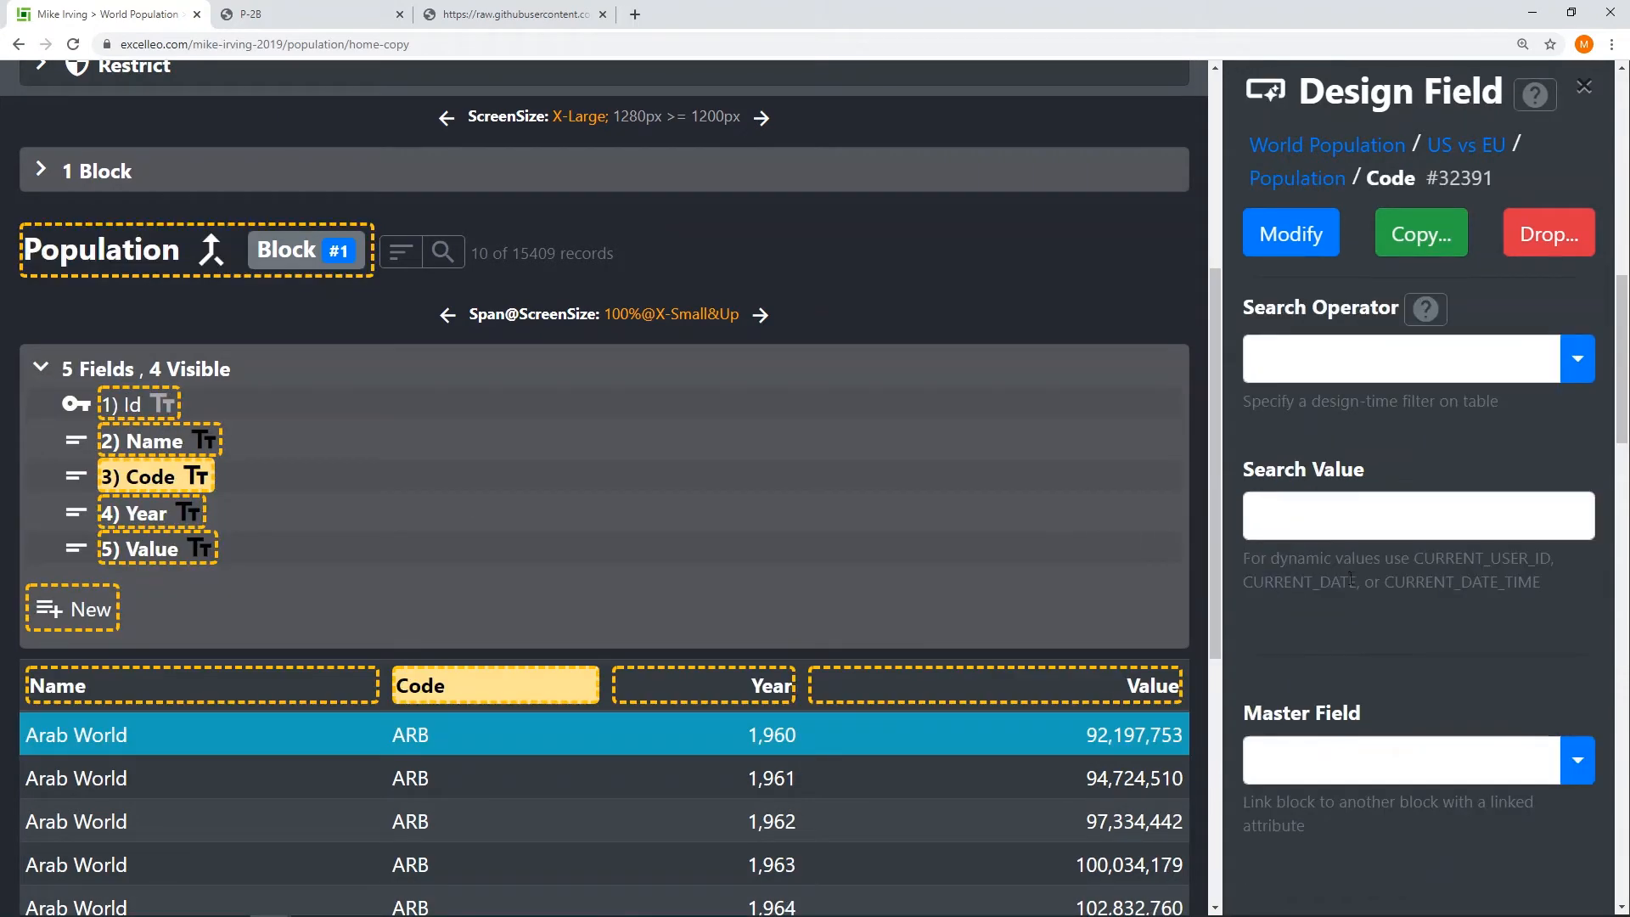
scroll(1350, 580, down, 6)
click(1280, 392)
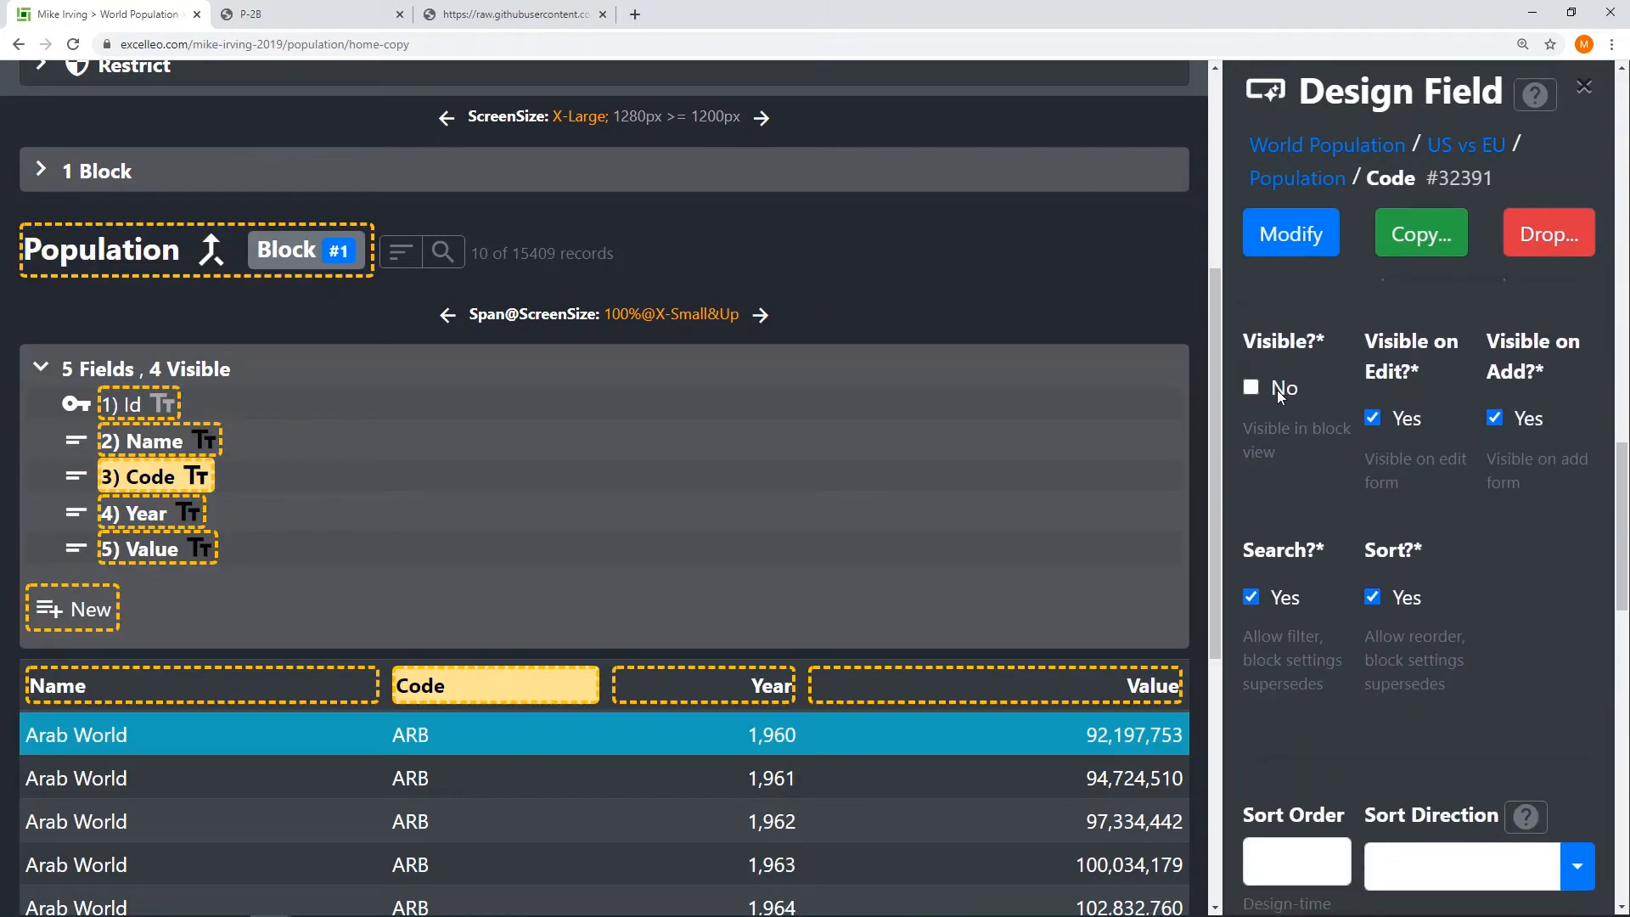
click(1309, 249)
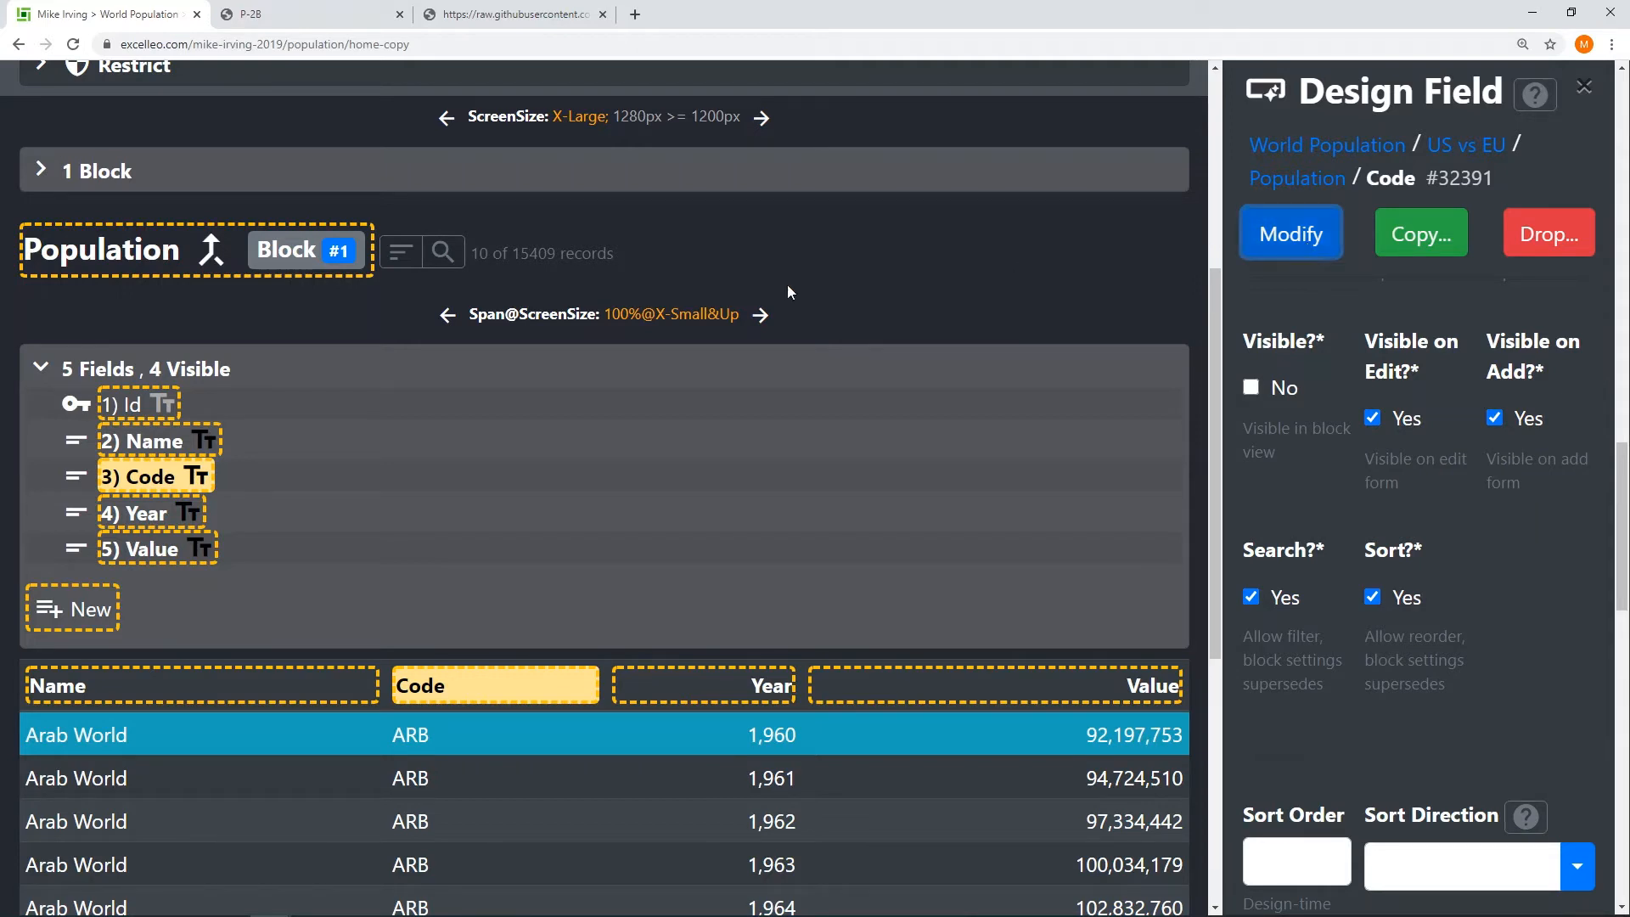
Step: Make the Name field not visible in the US vs EU page's Population block and save it
click(137, 448)
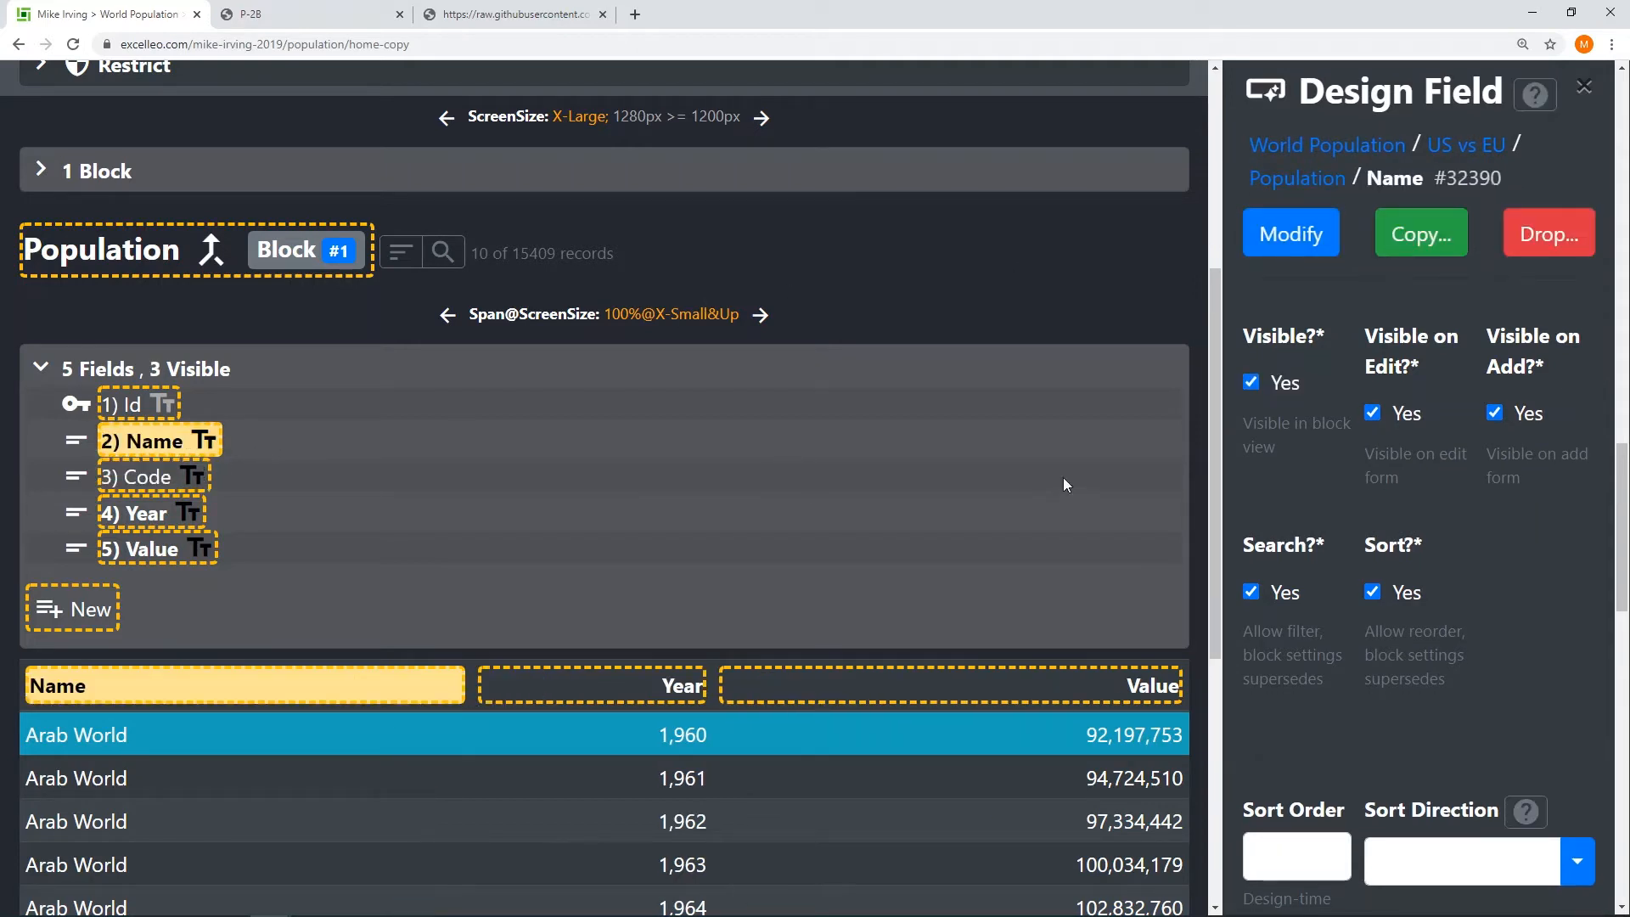
click(1282, 383)
click(1274, 237)
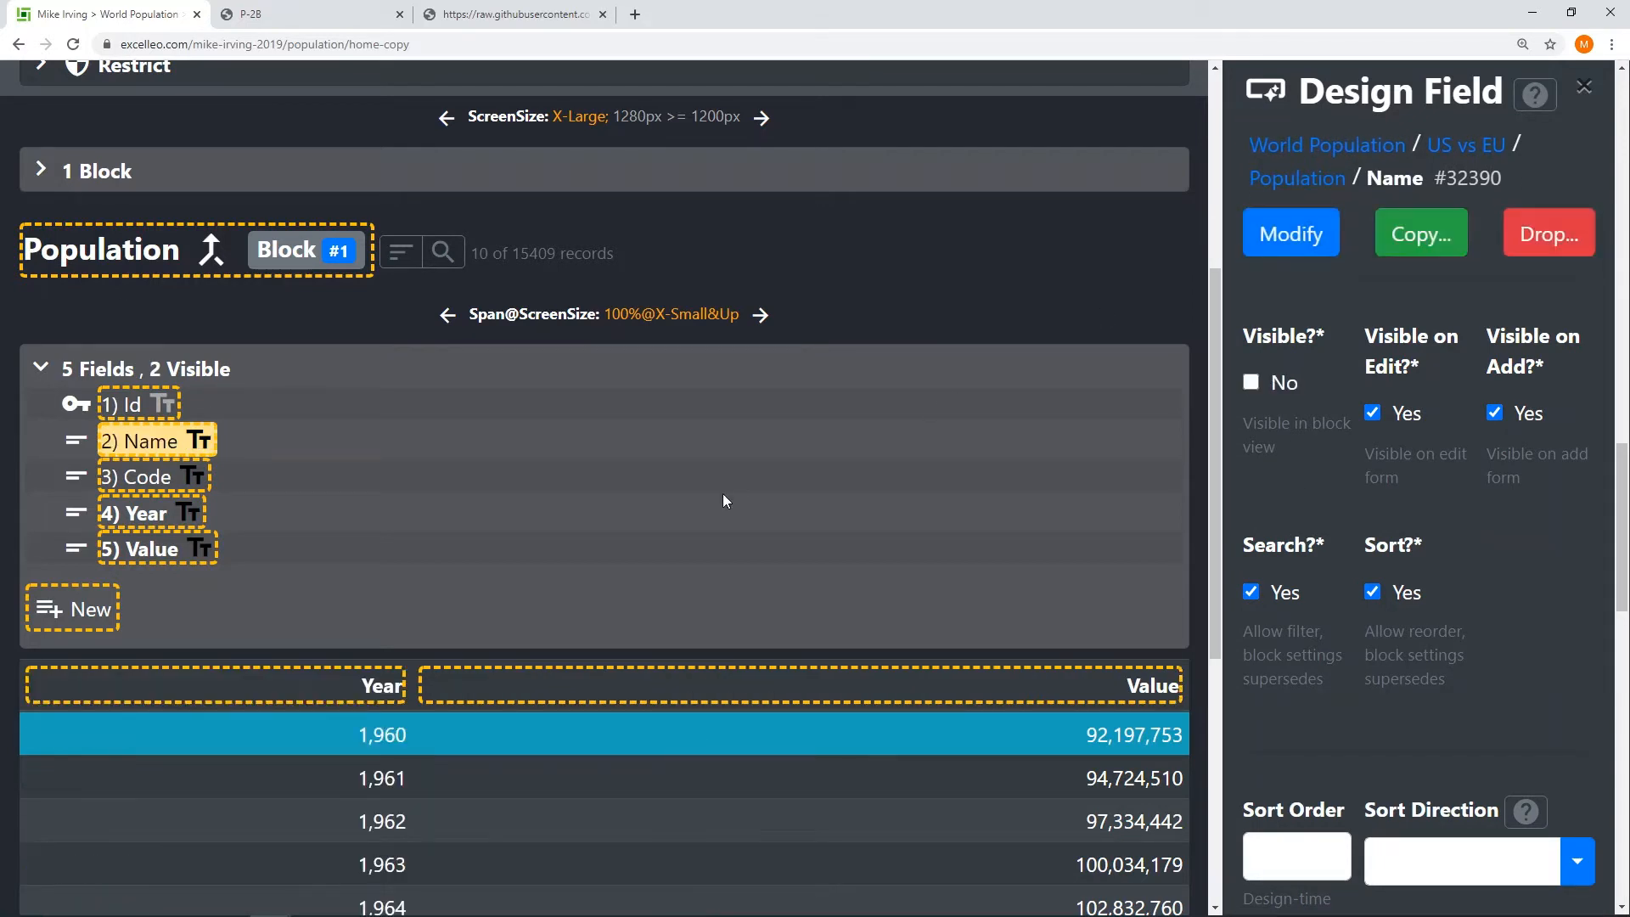
Step: Make the Value field not visible in the US vs EU page's Population block and save it
scroll(701, 487, down, 1)
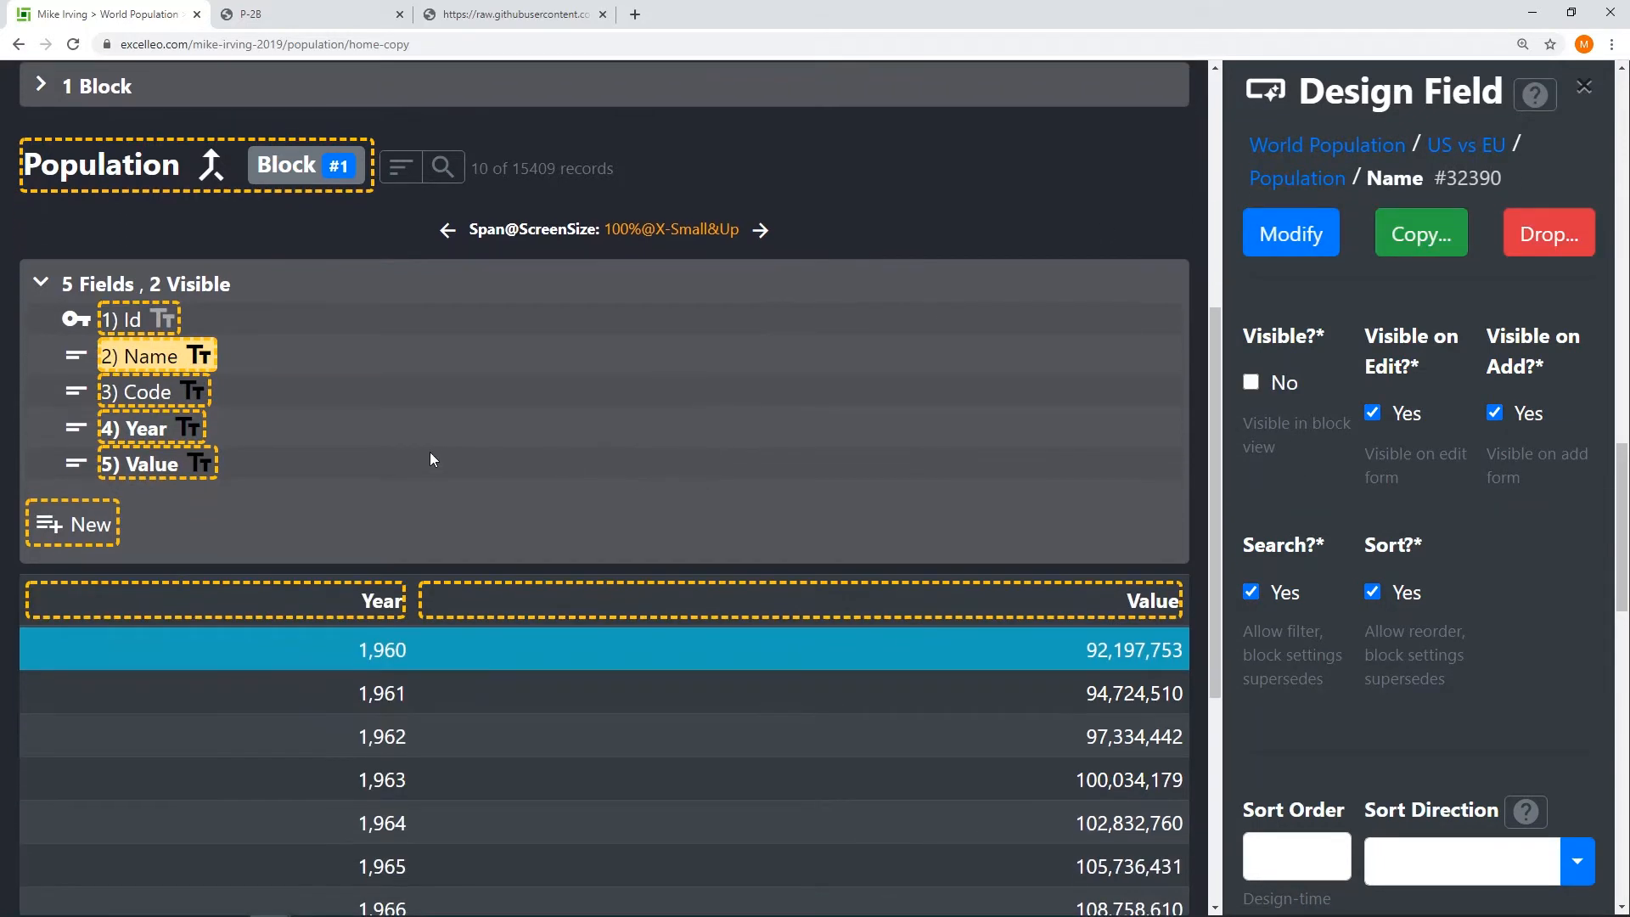
click(136, 464)
click(1285, 378)
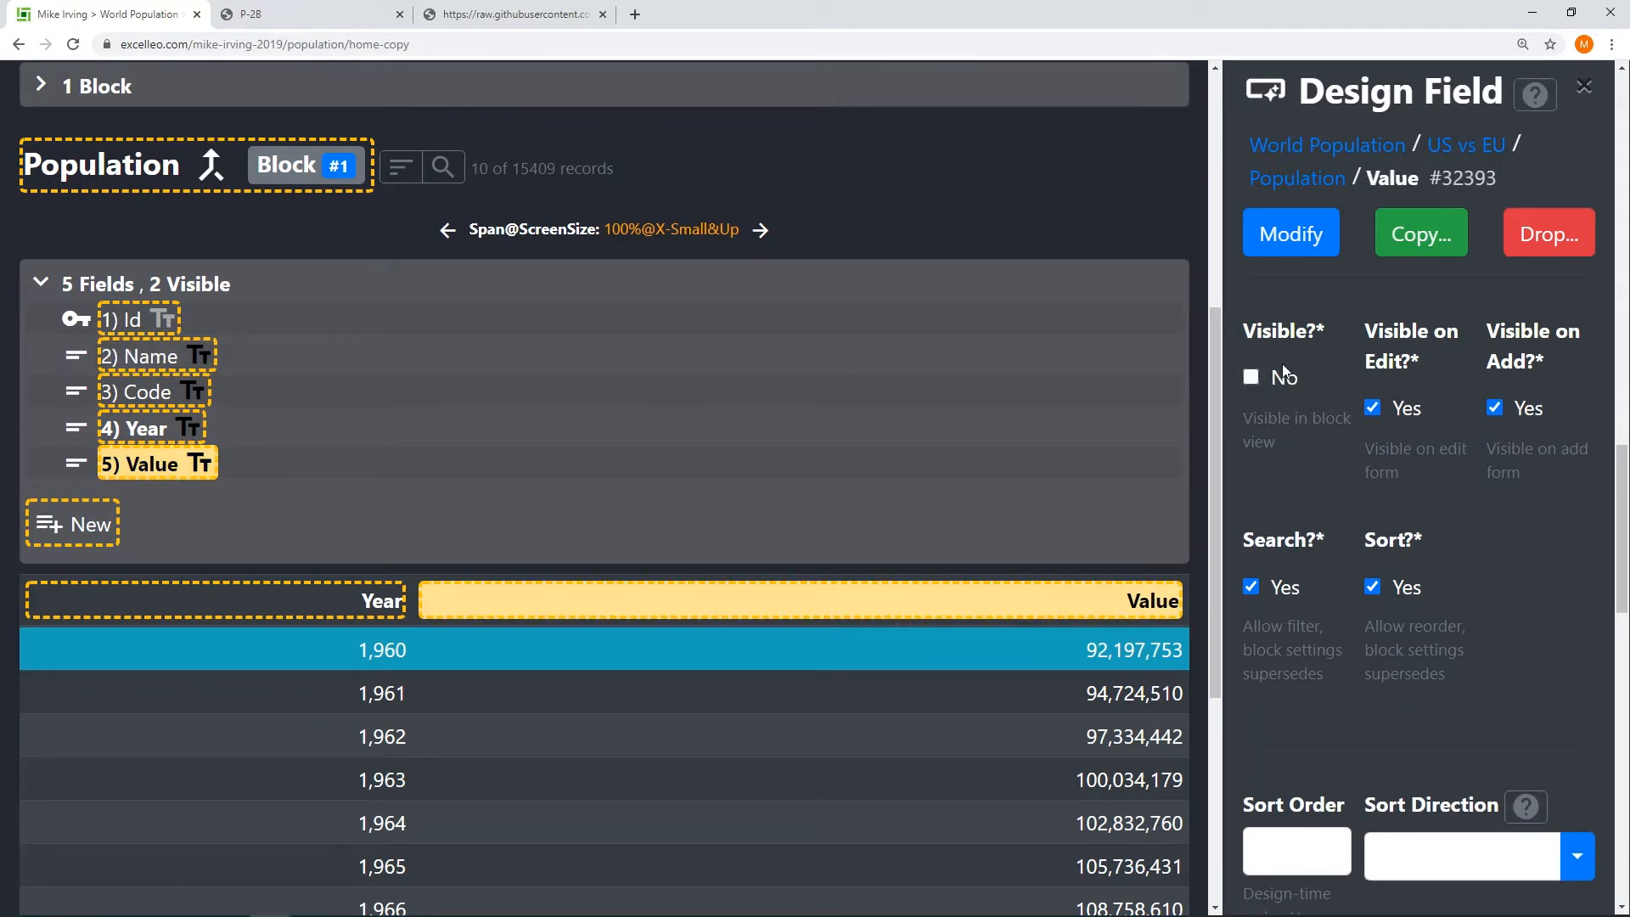
click(1288, 235)
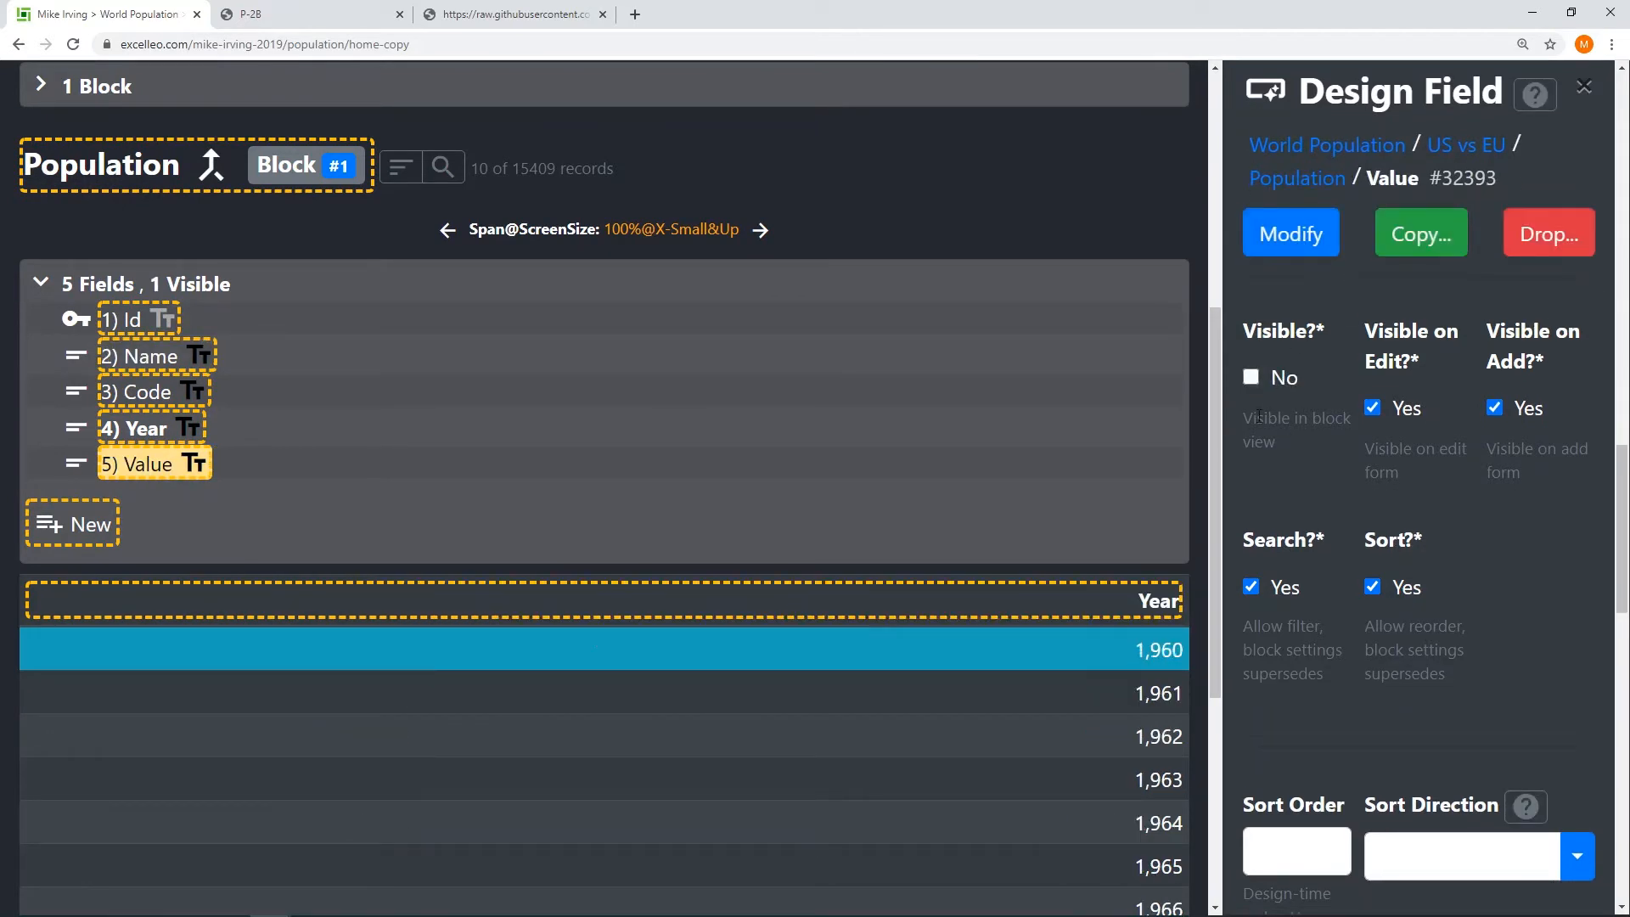
Step: Start a new Population block field labelled US with input type Input and field type Composite
click(72, 524)
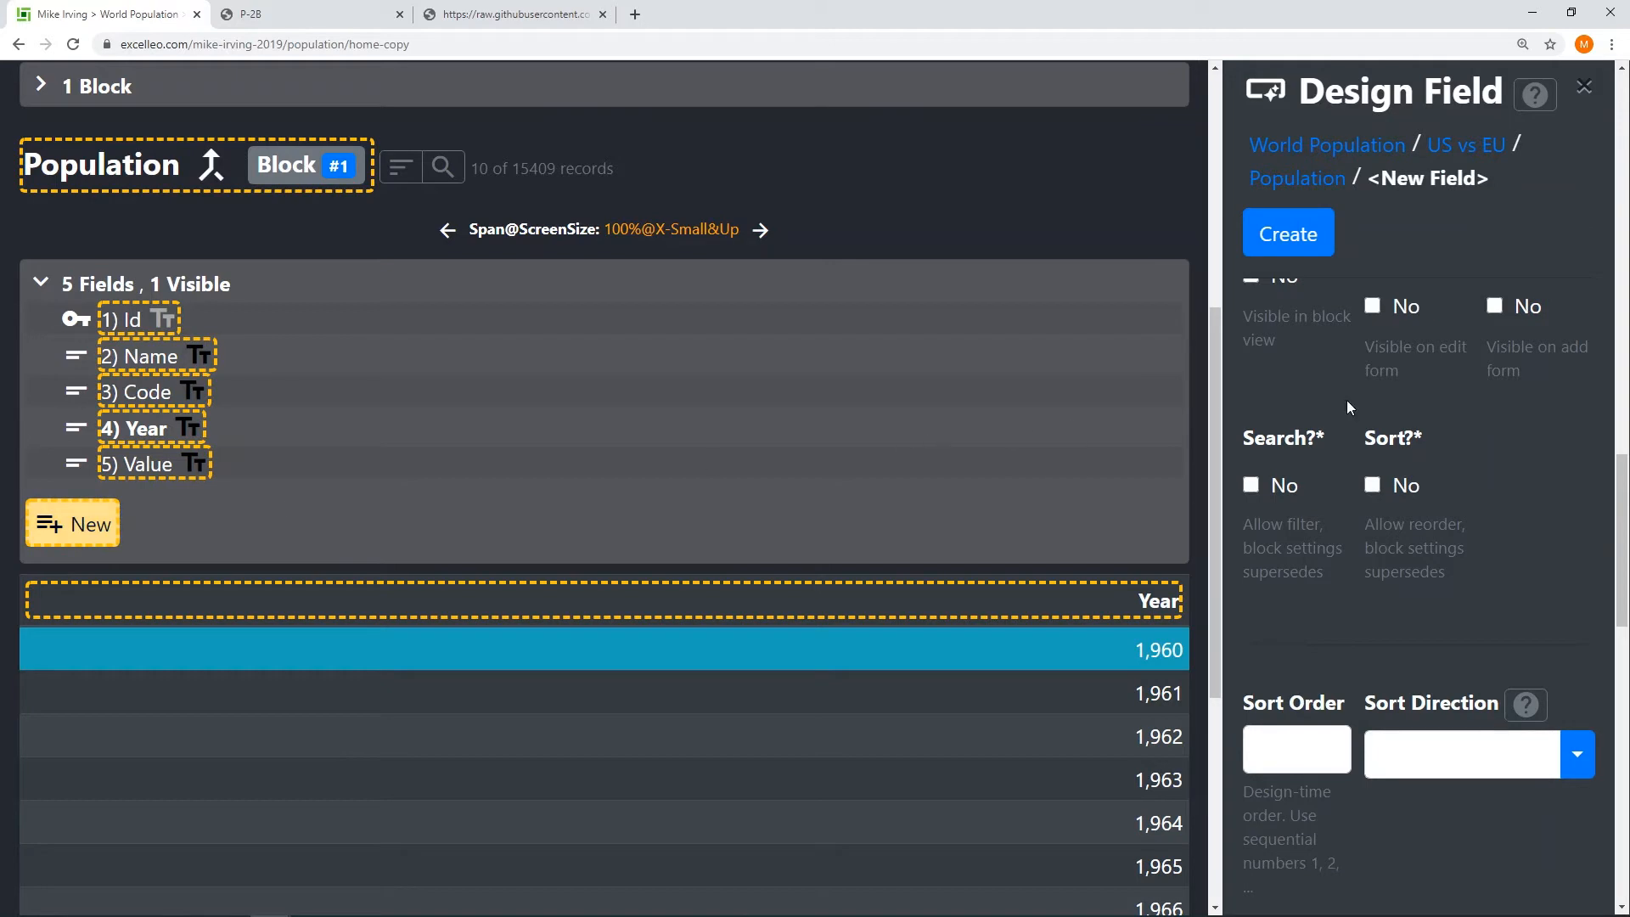
scroll(1415, 374, up, 10)
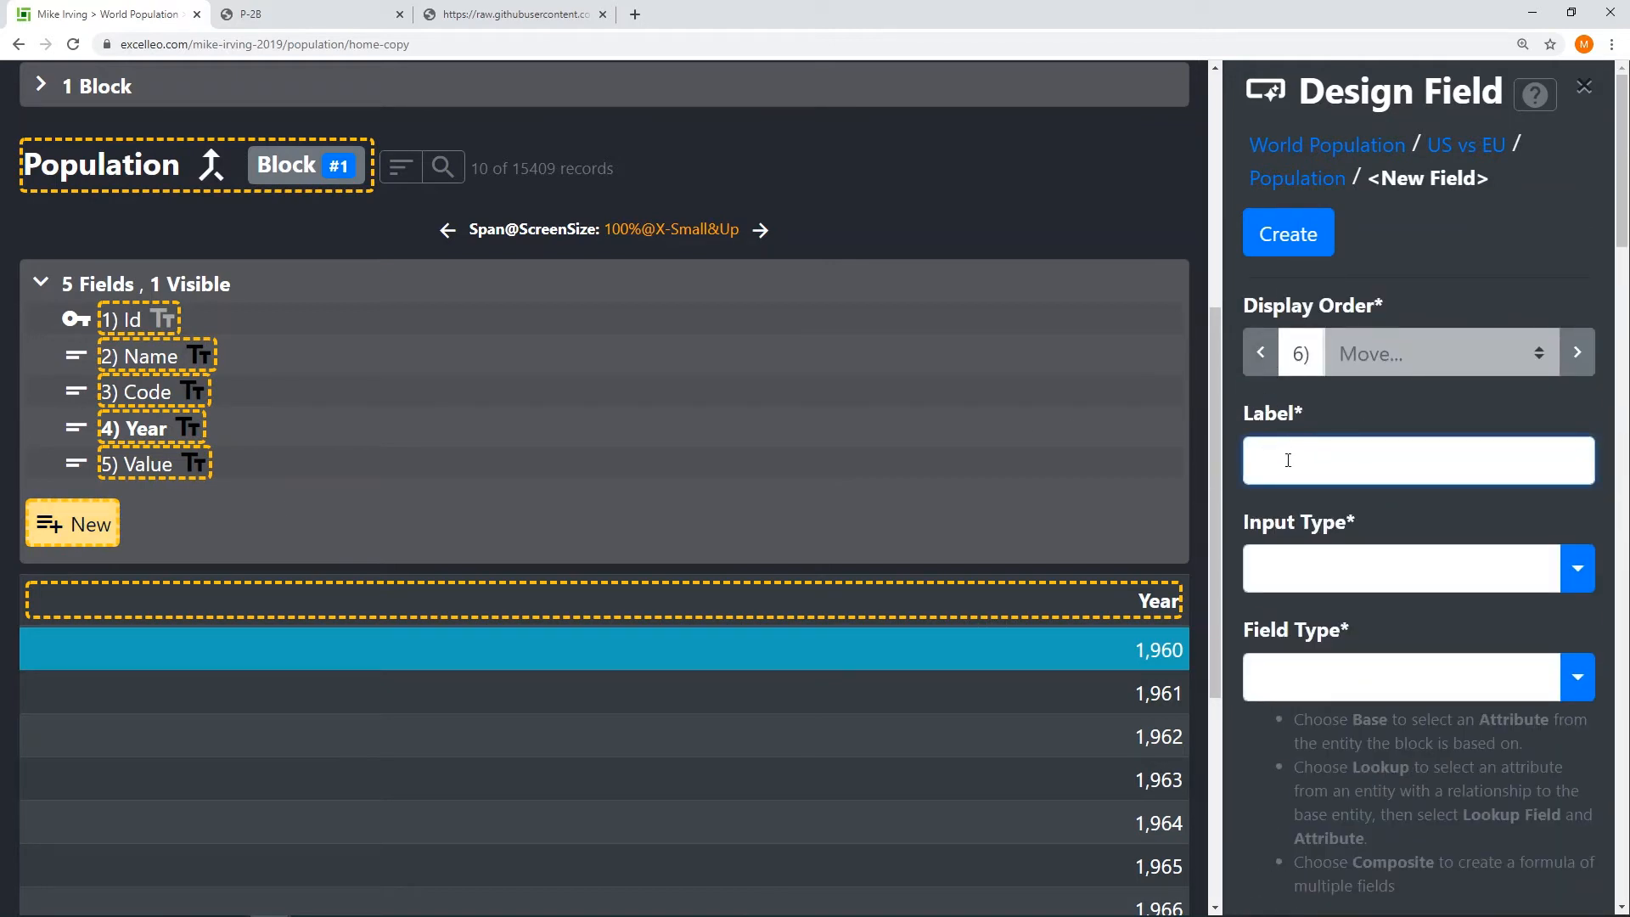
text(US)
click(1572, 561)
click(1353, 664)
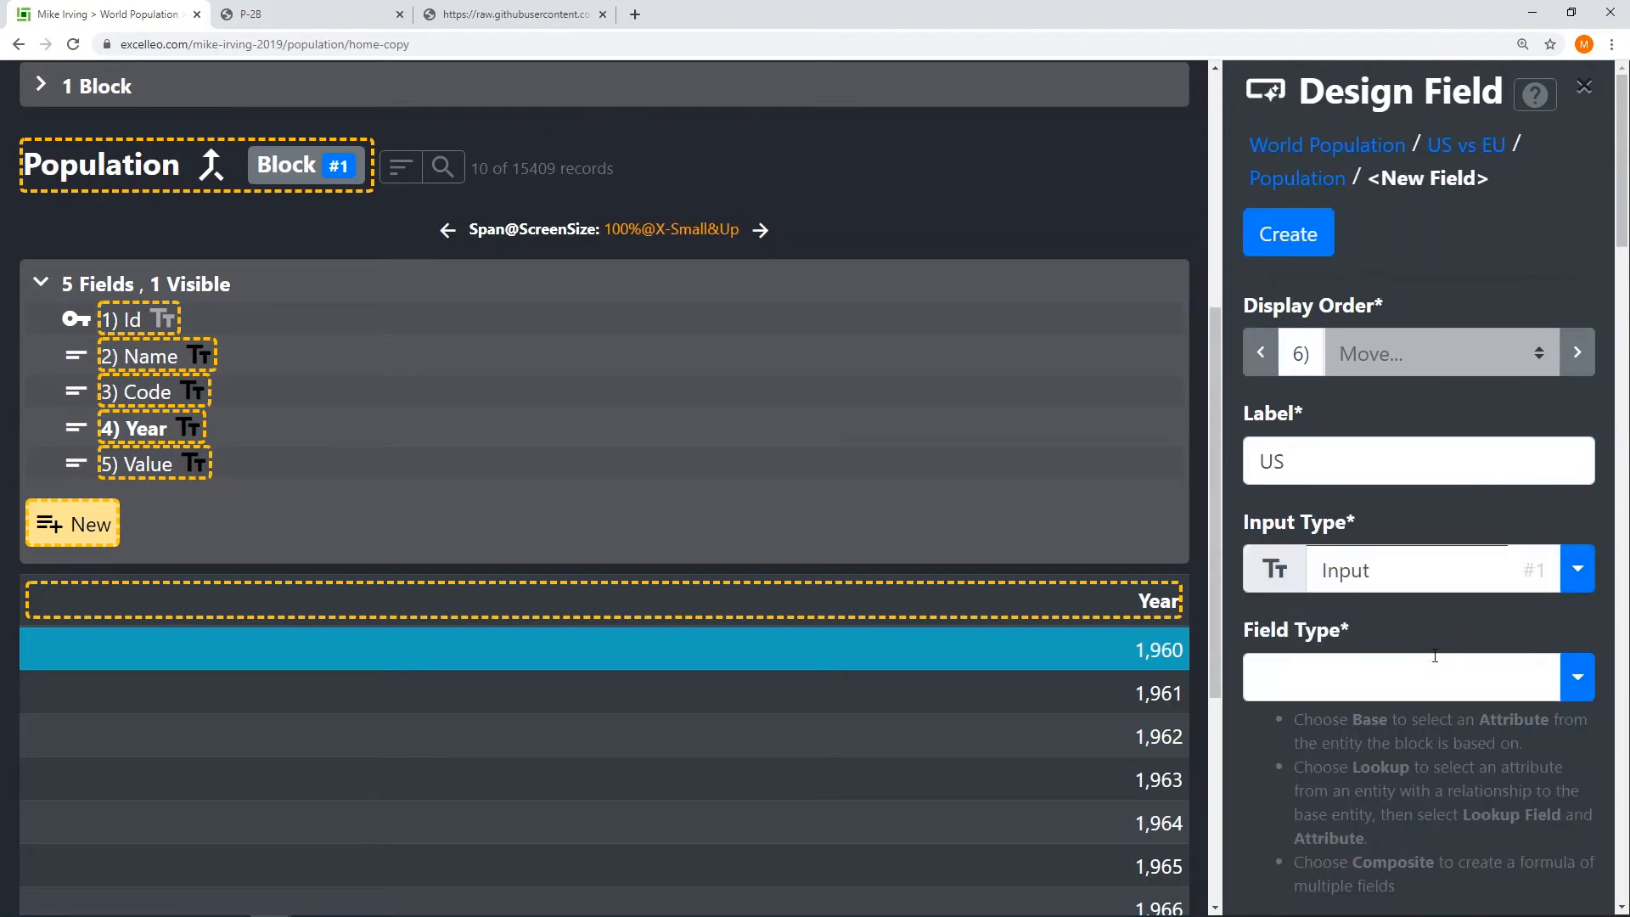
click(1576, 677)
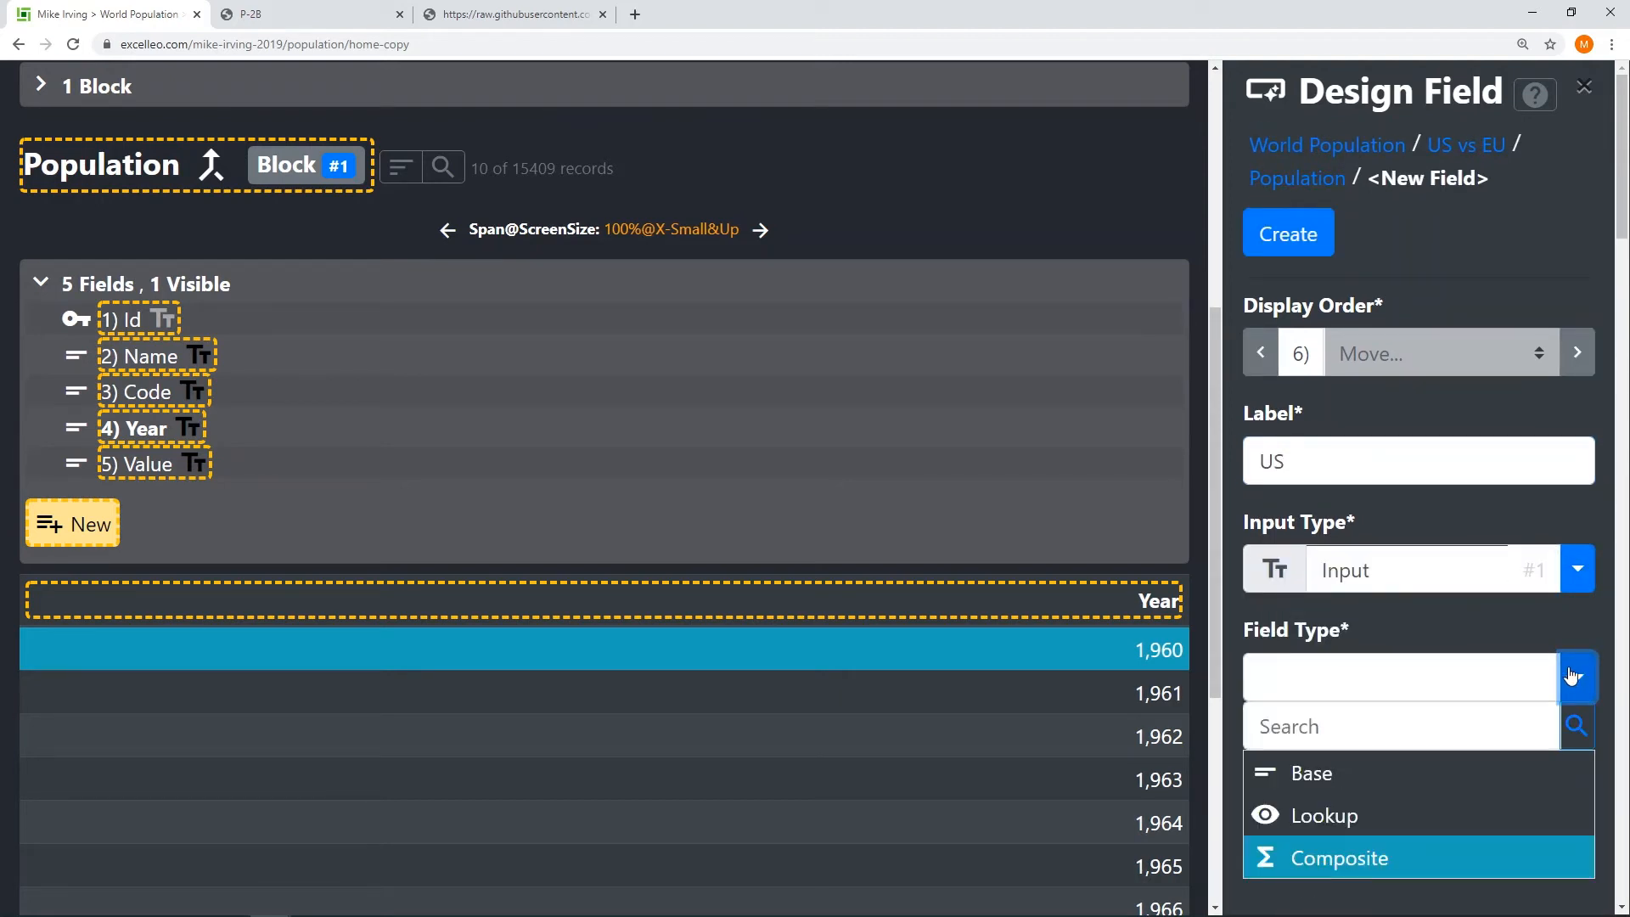
click(1308, 849)
Step: Set the new US field's aggregator to Sum and its composite function to If Equal (a=b then c else d)
scroll(1380, 697, down, 7)
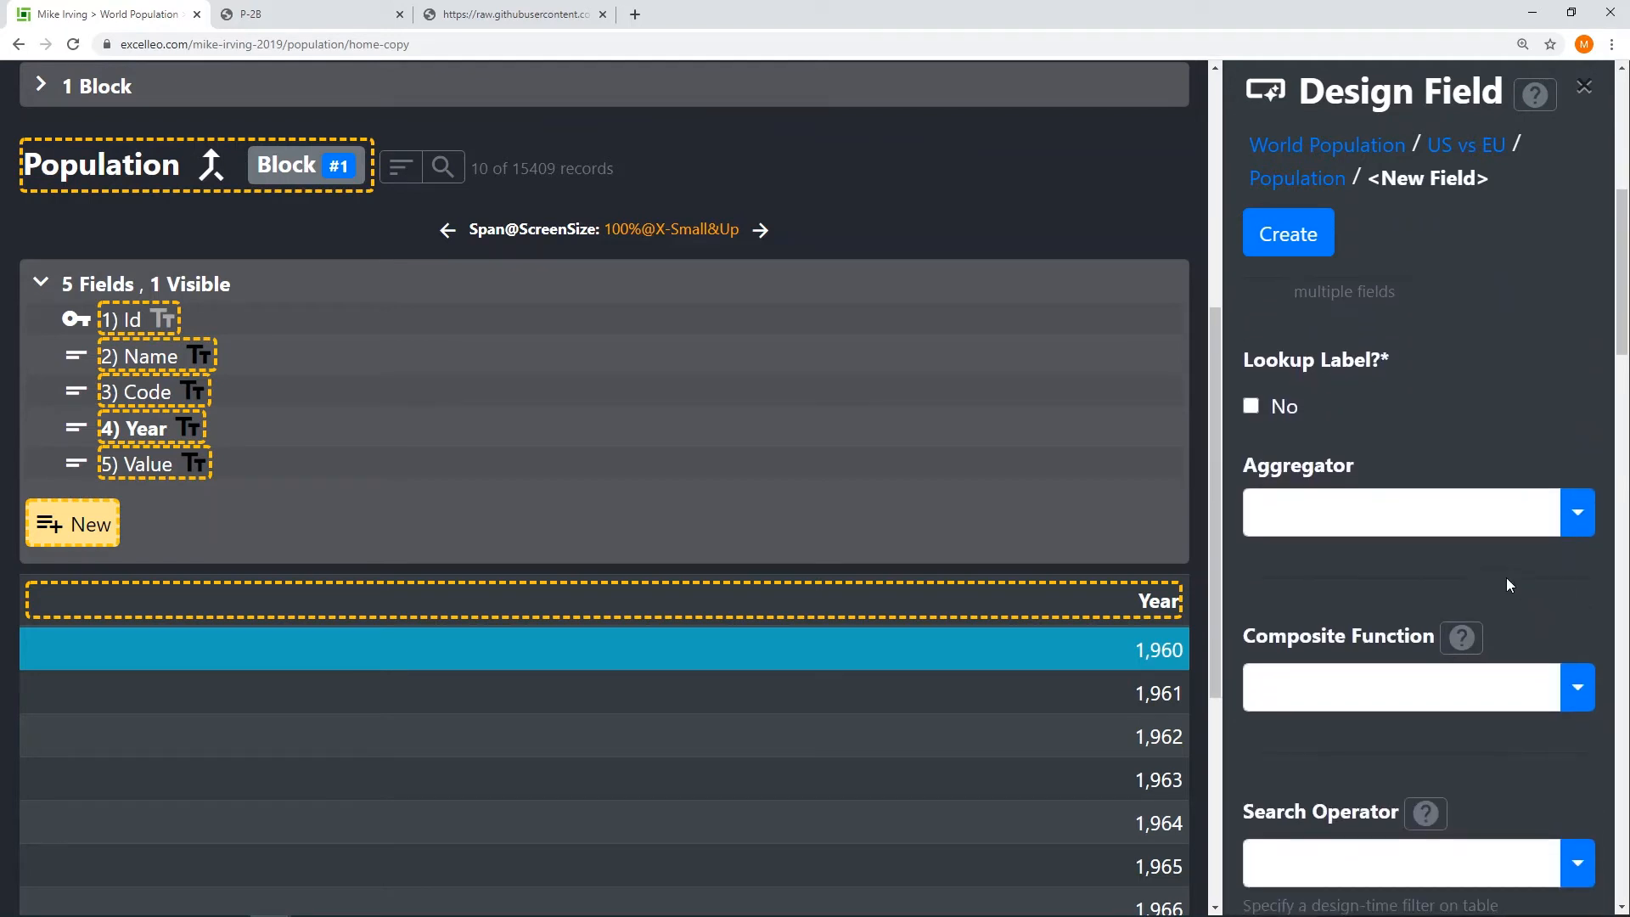
scroll(1503, 565, down, 1)
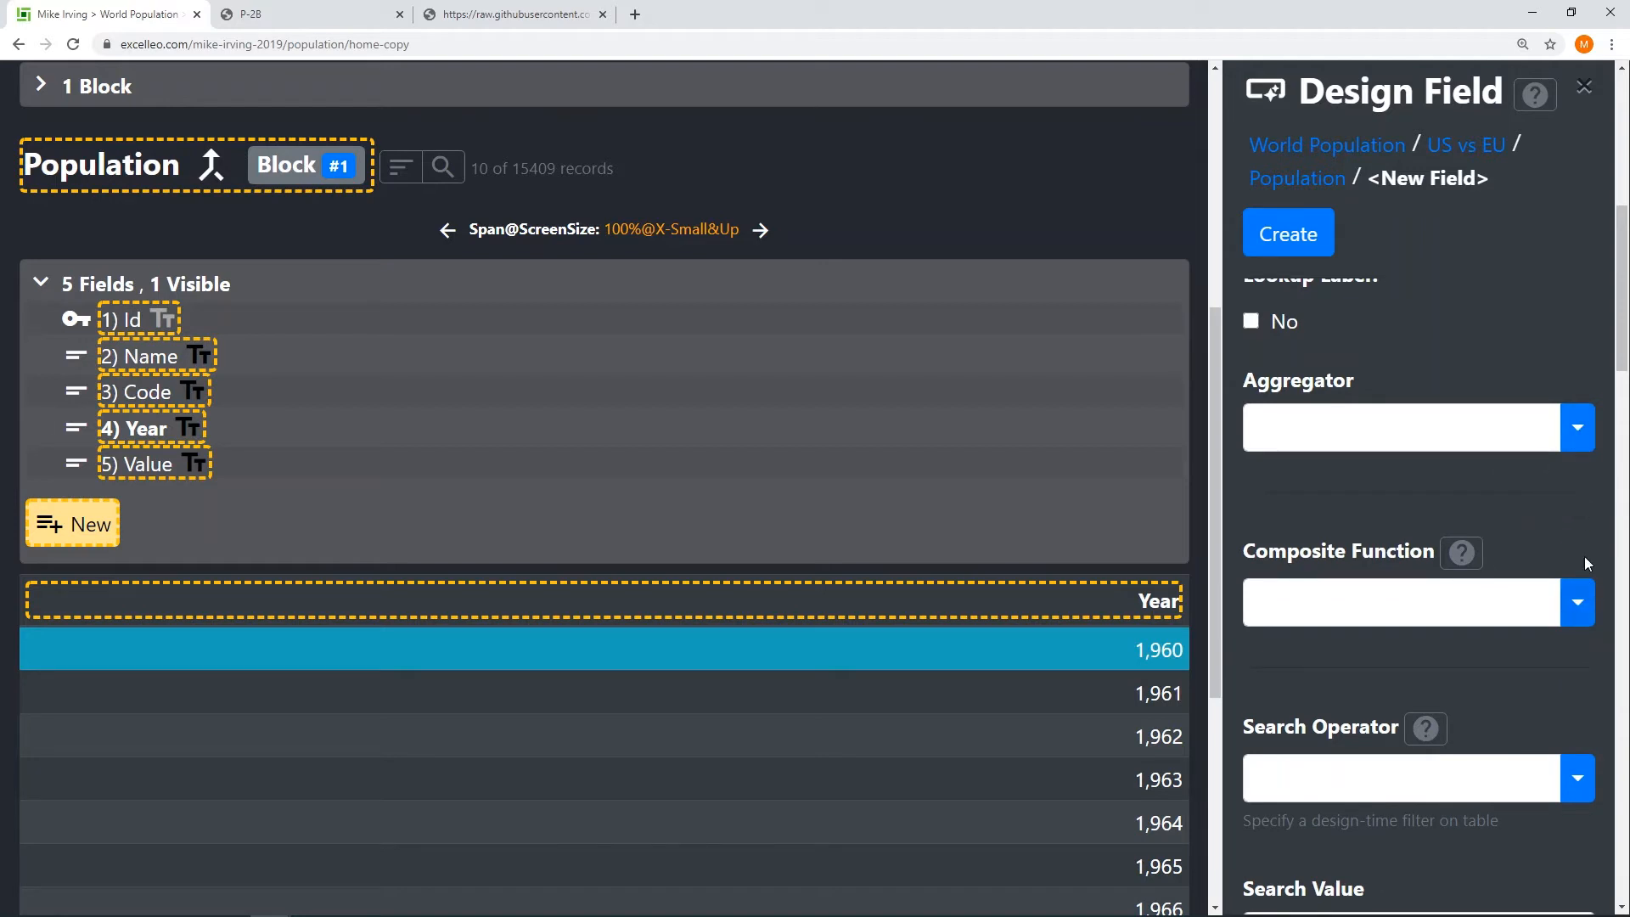
click(1578, 427)
click(1292, 514)
click(1578, 602)
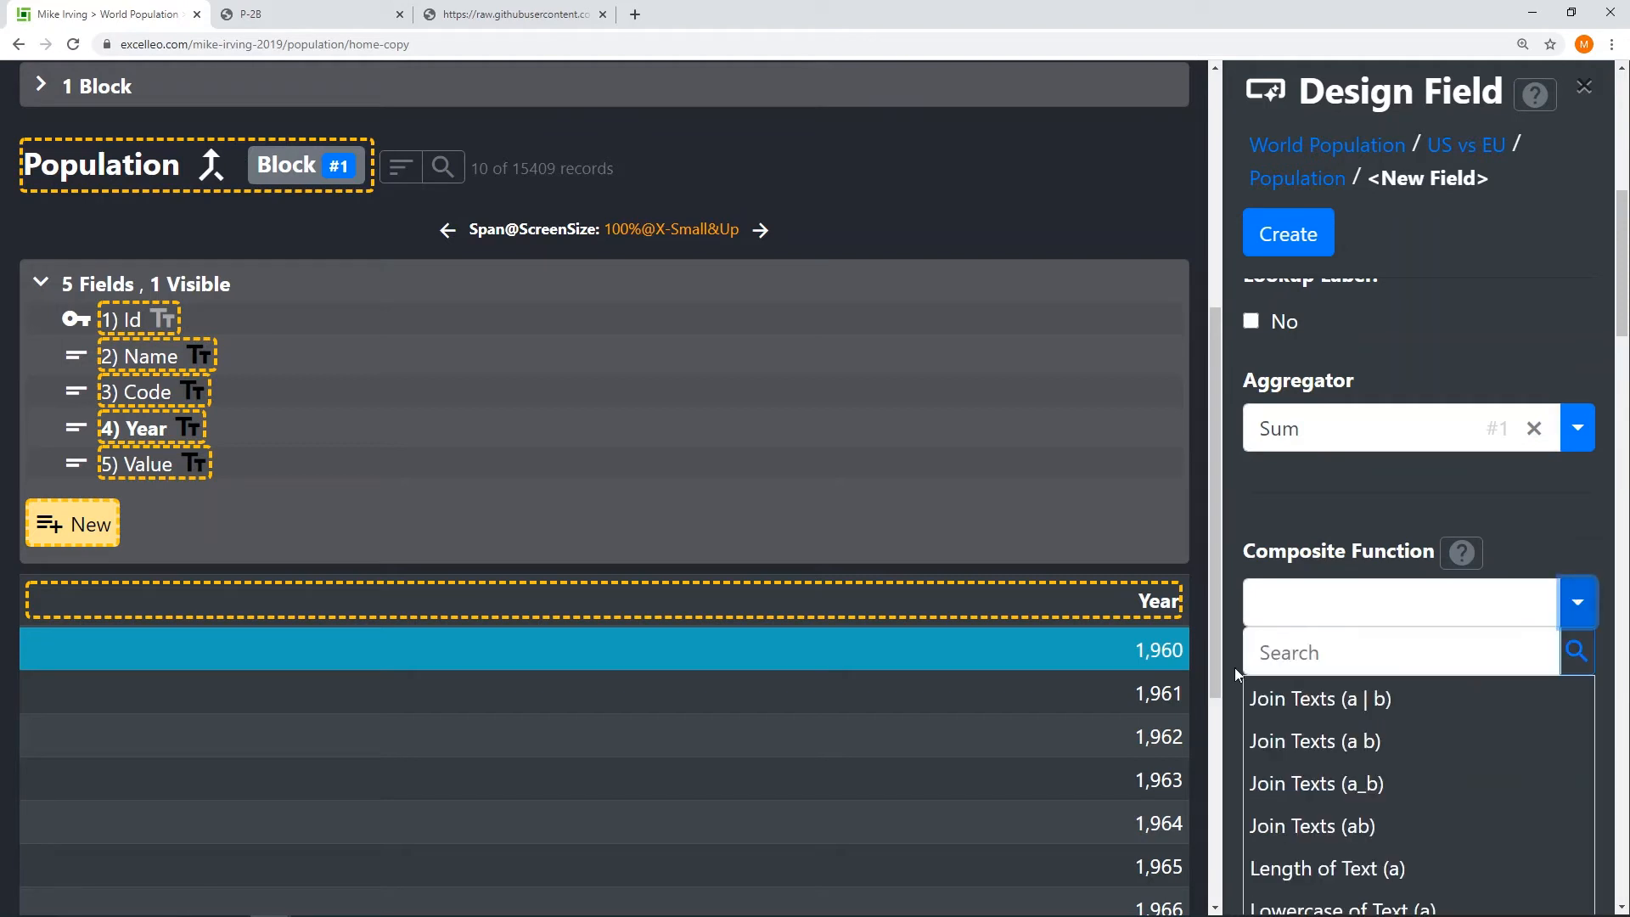
scroll(1327, 642, down, 2)
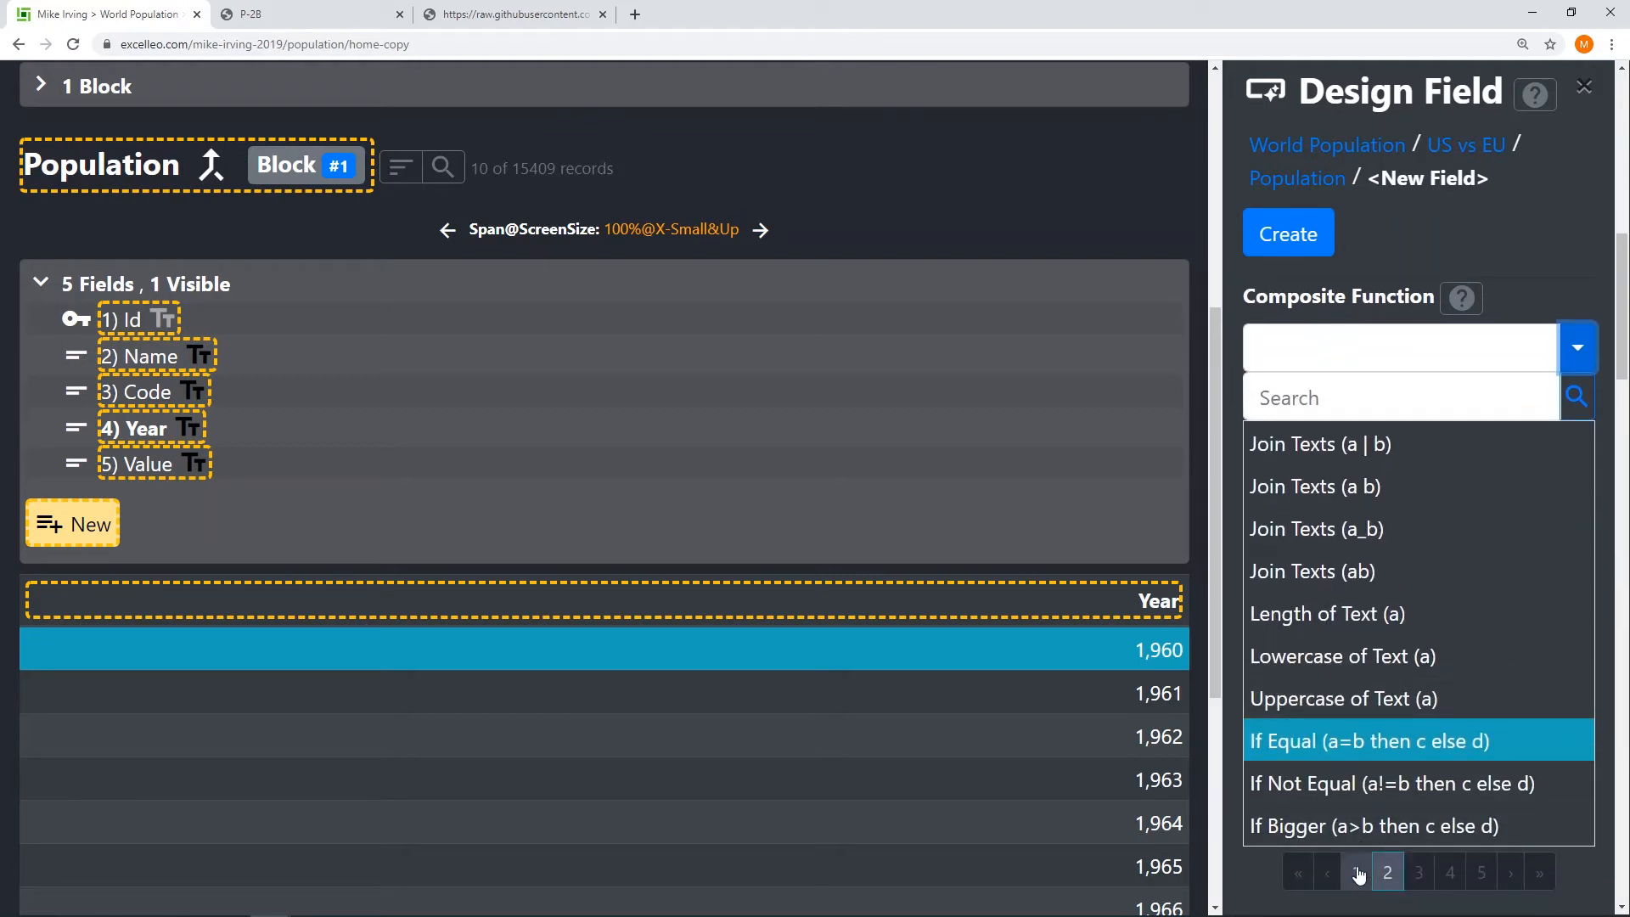
click(1296, 760)
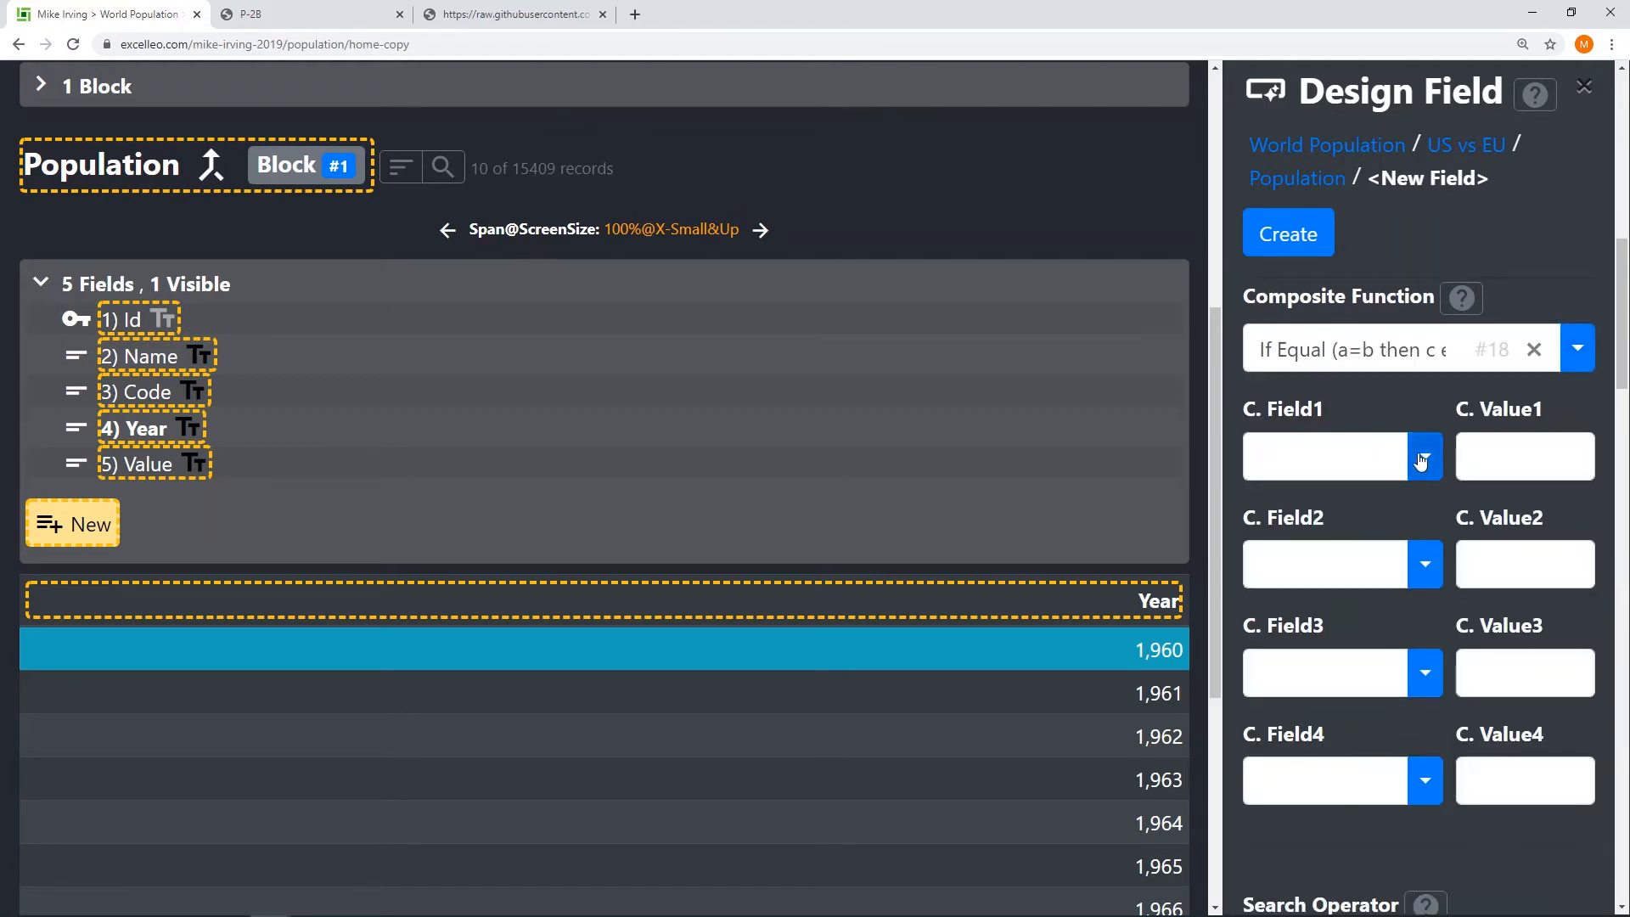
Step: Set the US field's If Equal condition to compare the Name field with the value United States
click(1422, 462)
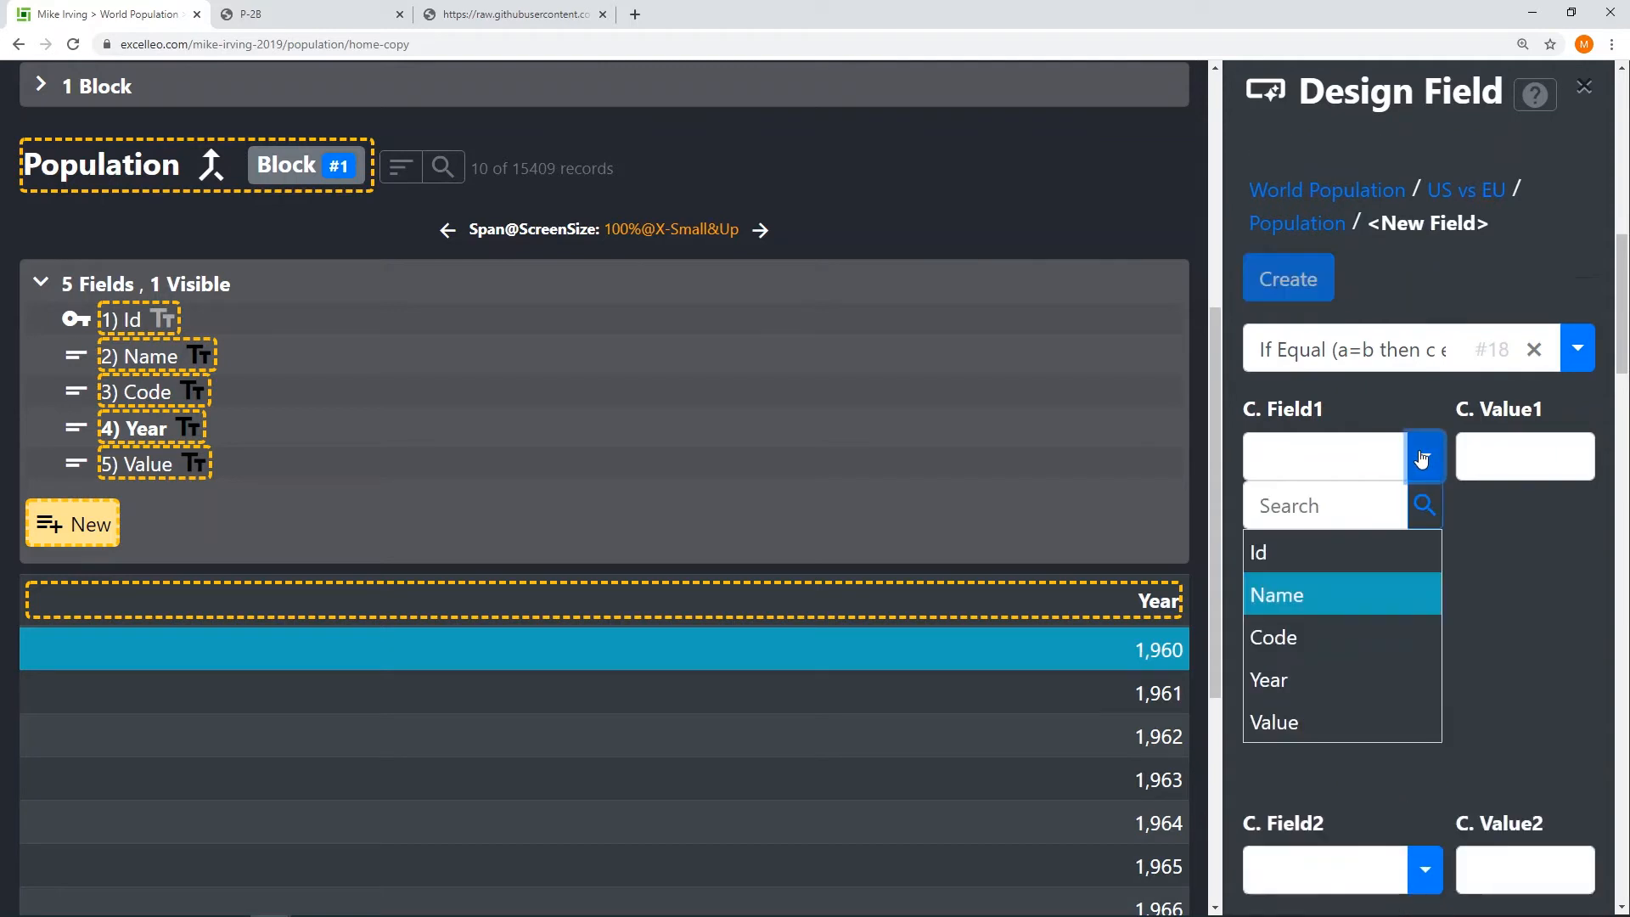
click(1272, 600)
click(1549, 555)
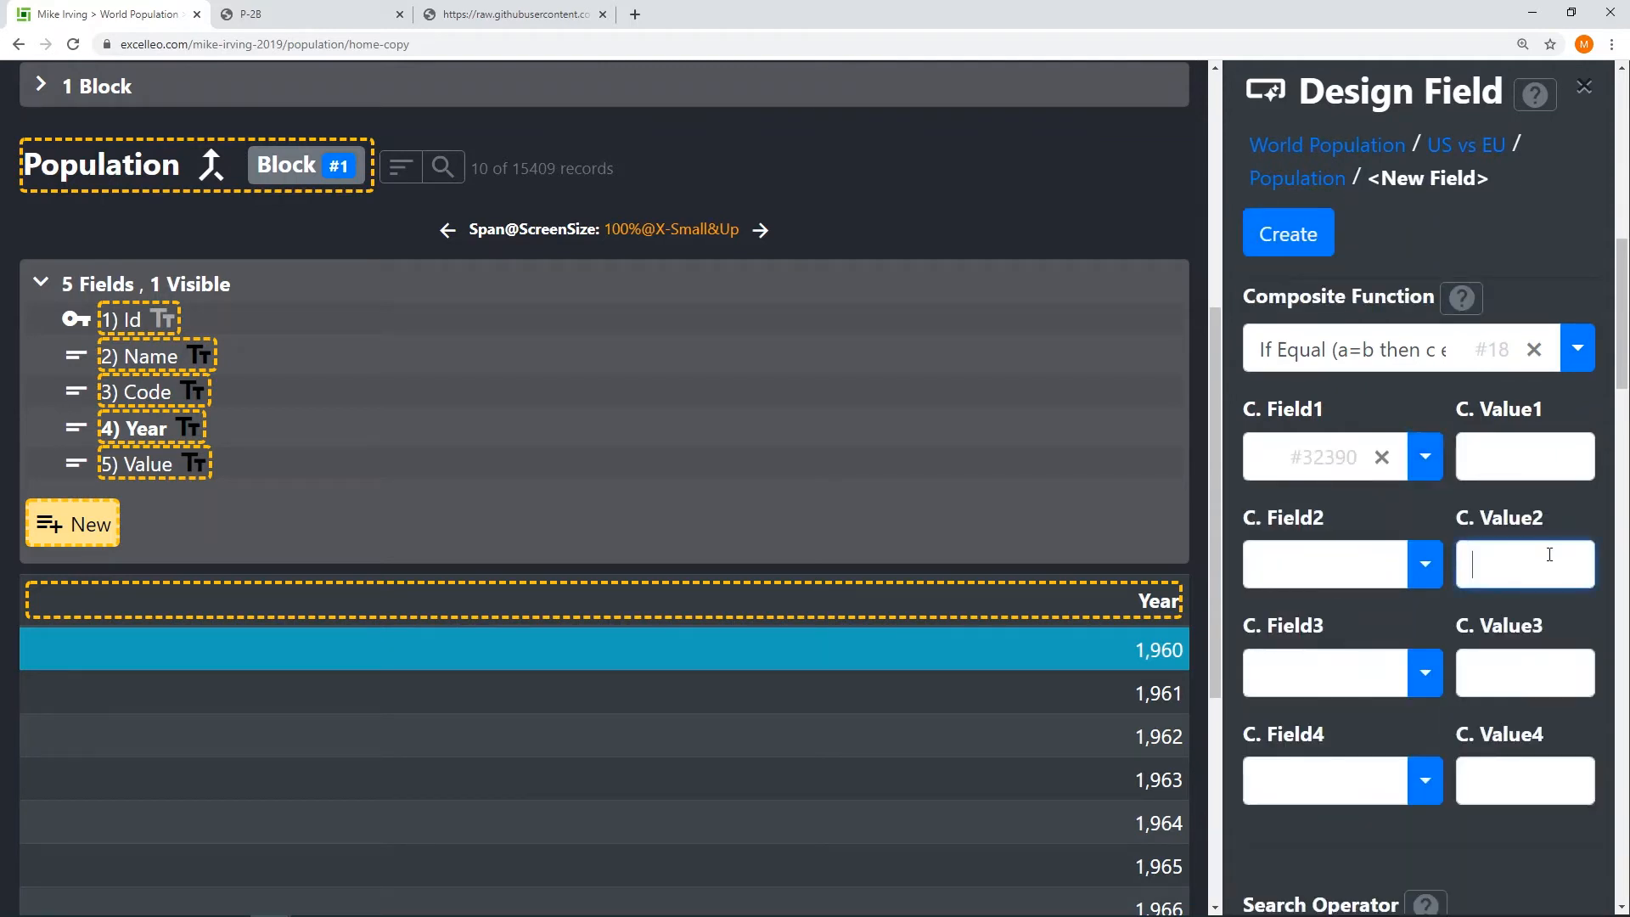
text(United States)
Step: Make the condition return the Value field on a match and 0 otherwise, and create US as a visible field
click(1433, 684)
scroll(1428, 629, down, 2)
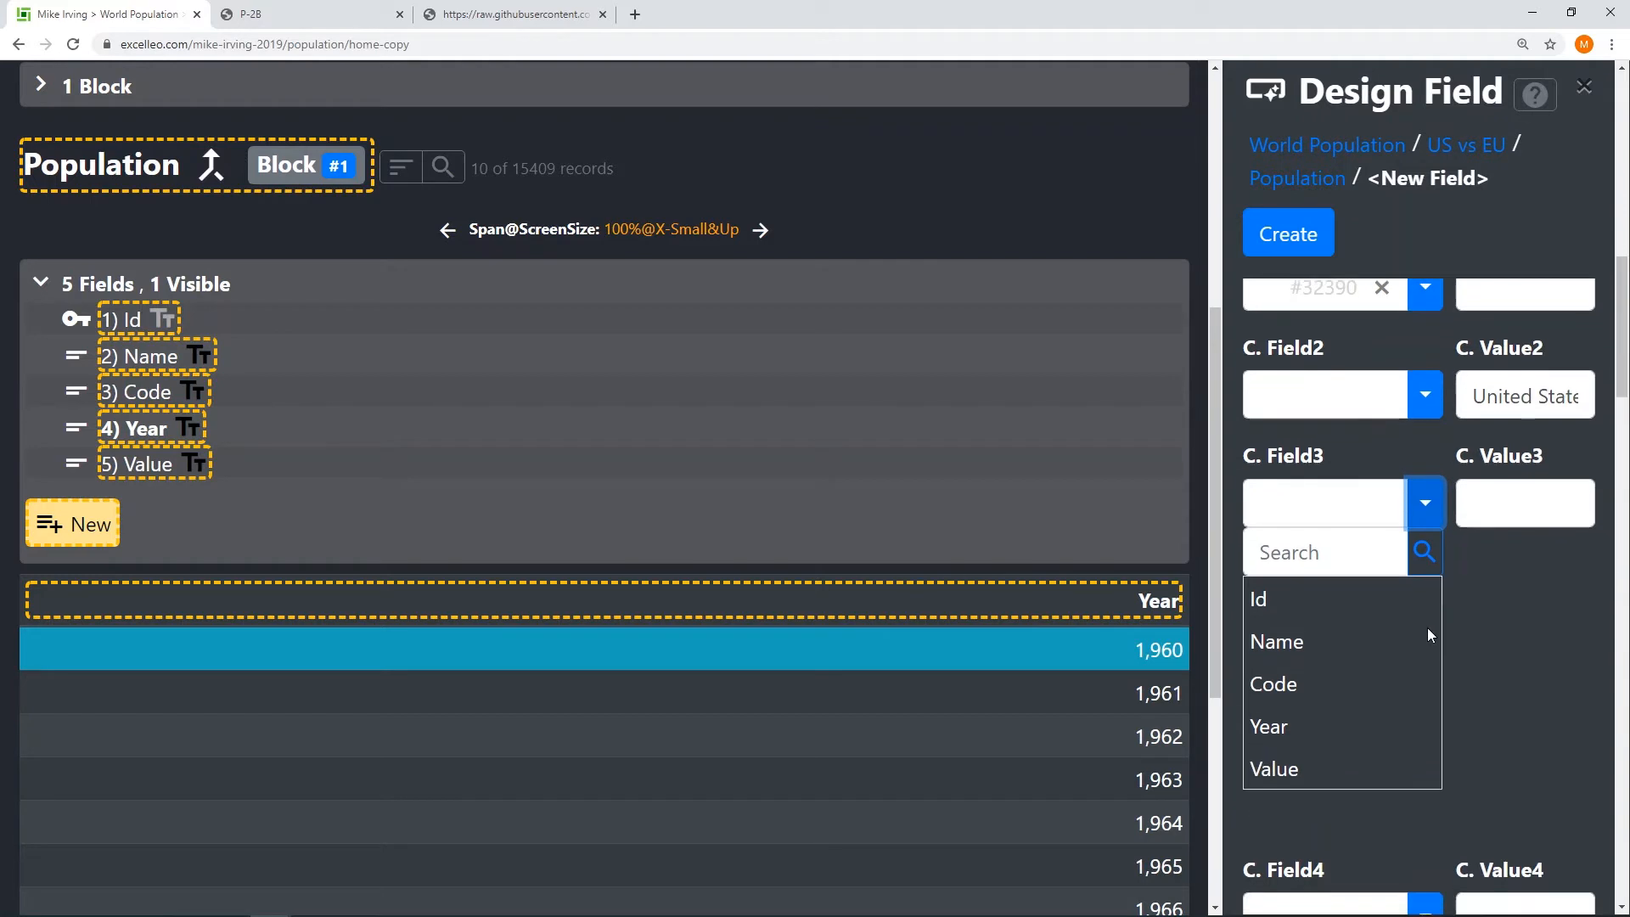
click(1289, 739)
click(1523, 606)
text(0)
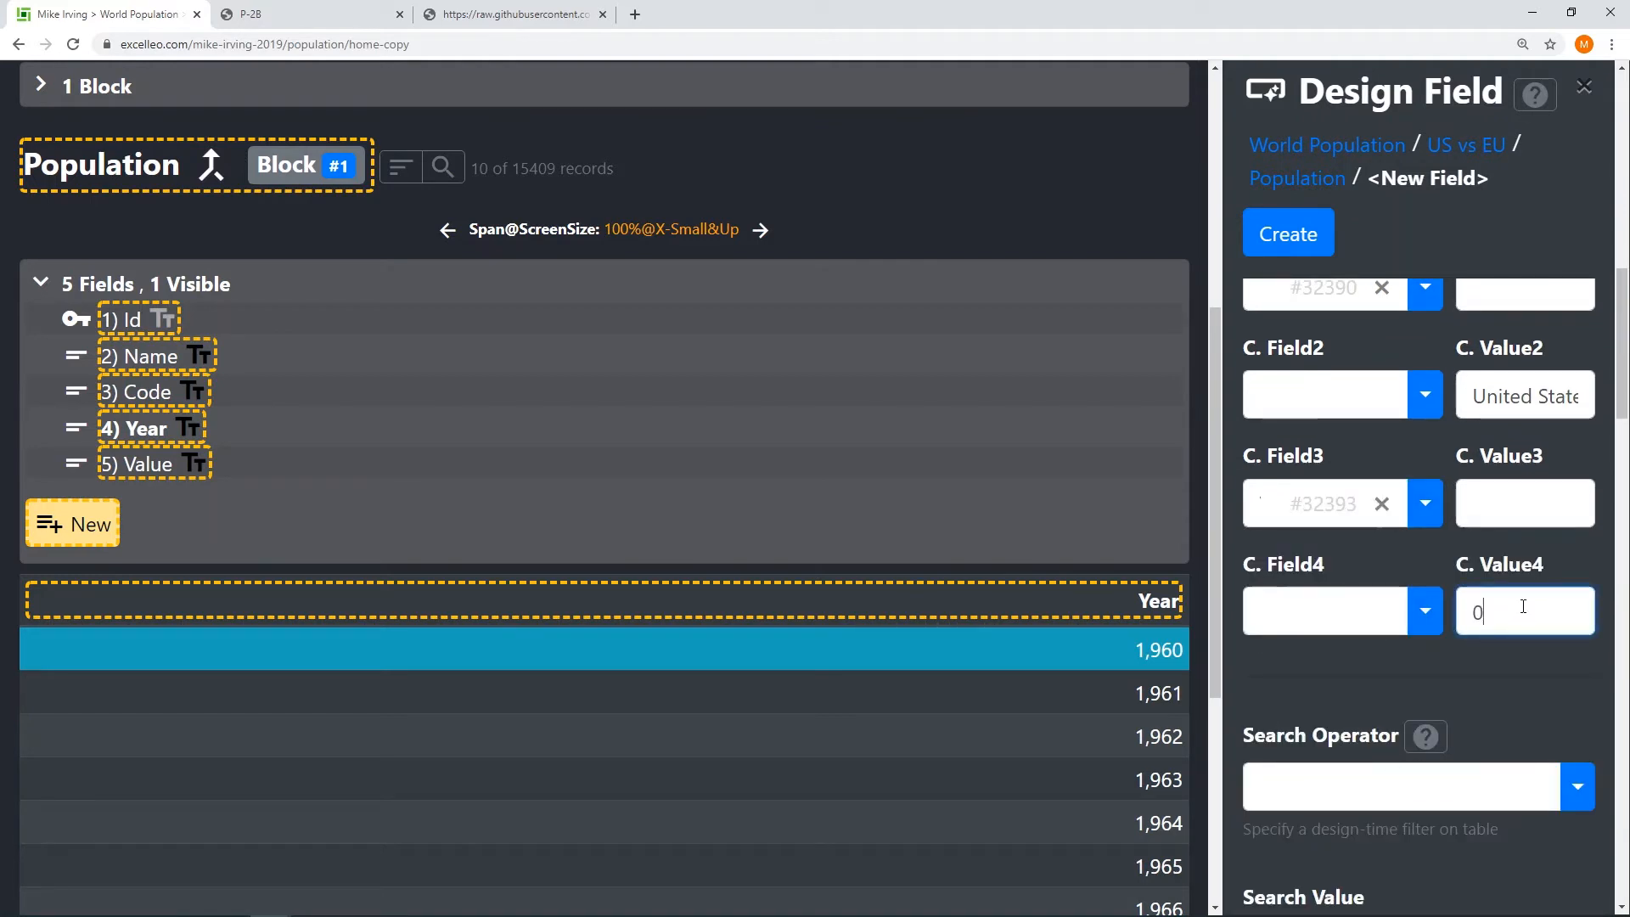
scroll(1507, 552, down, 6)
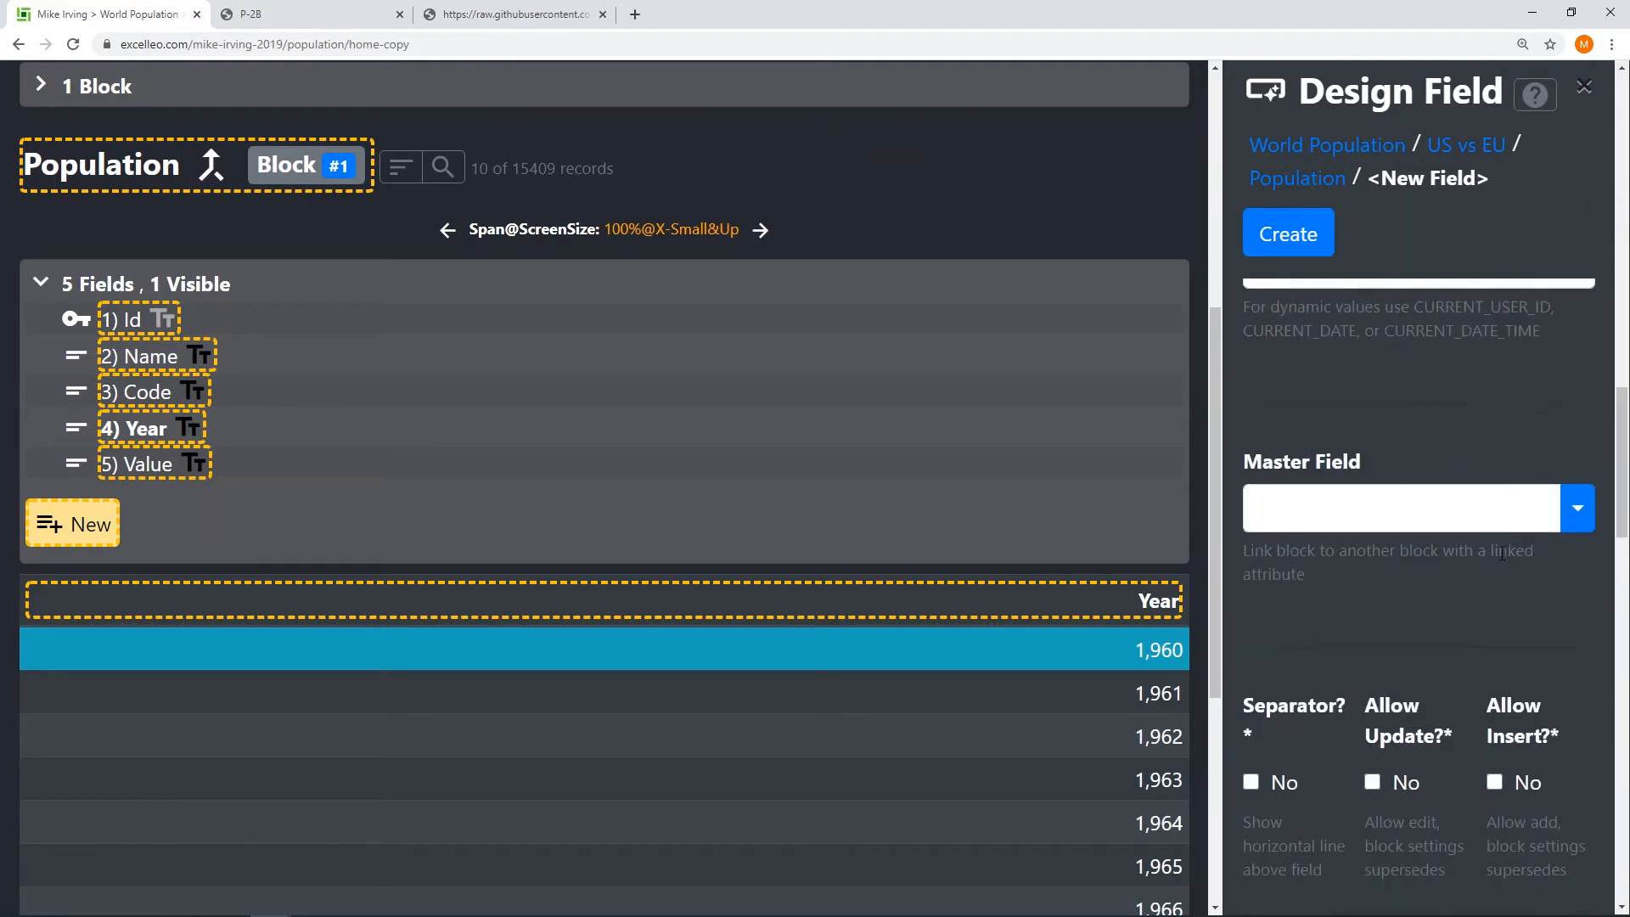
scroll(1420, 574, down, 4)
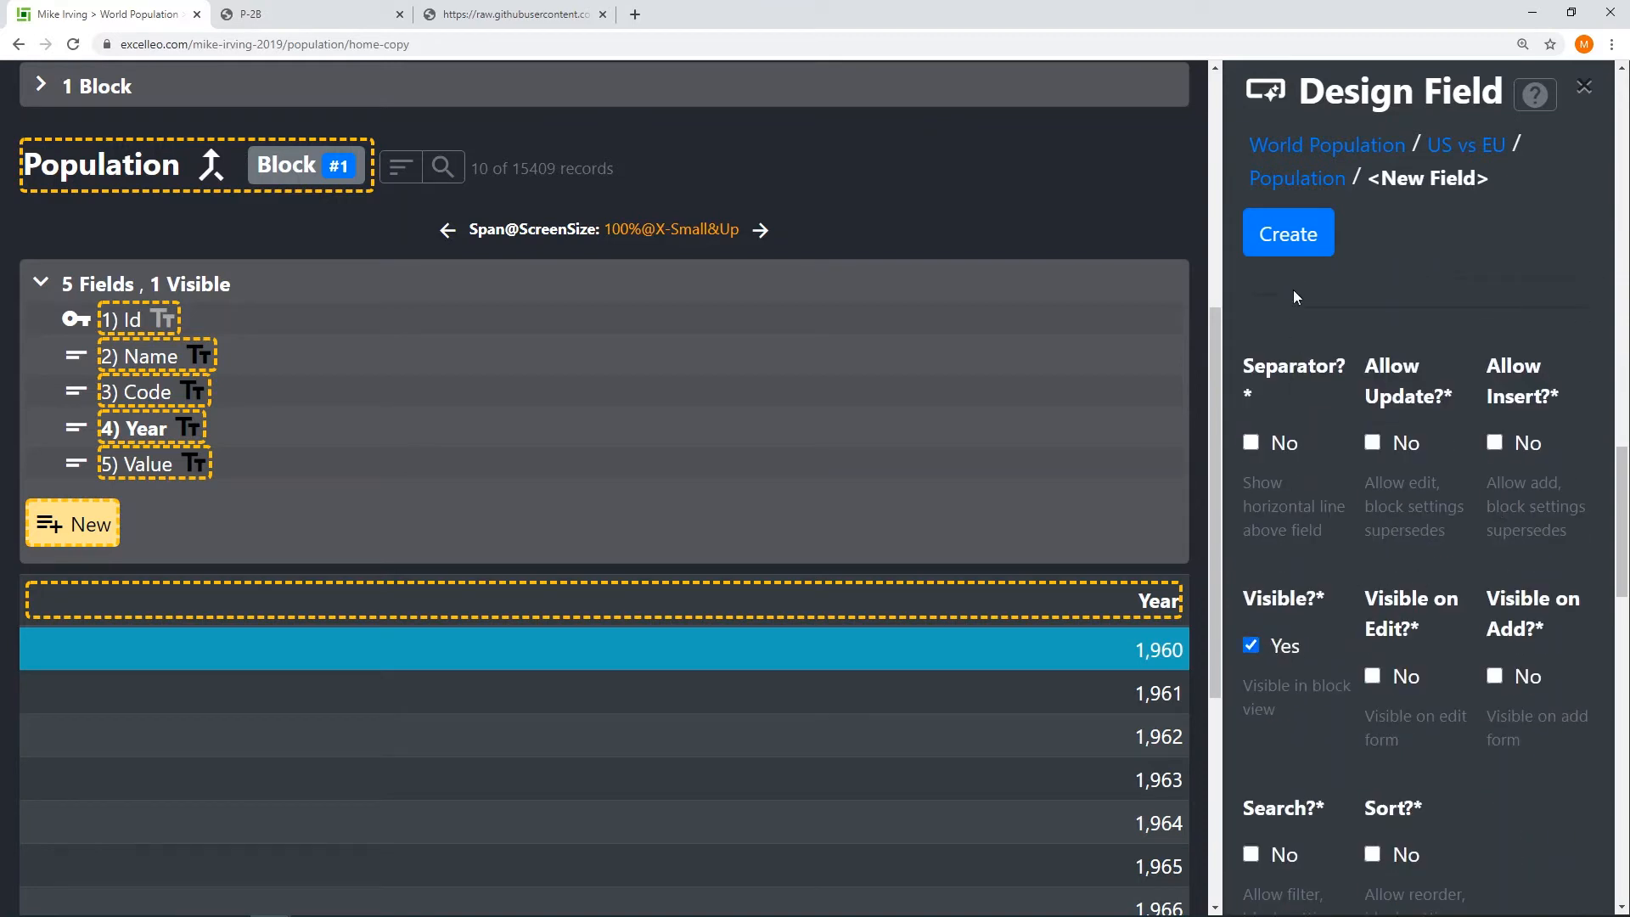
click(1290, 242)
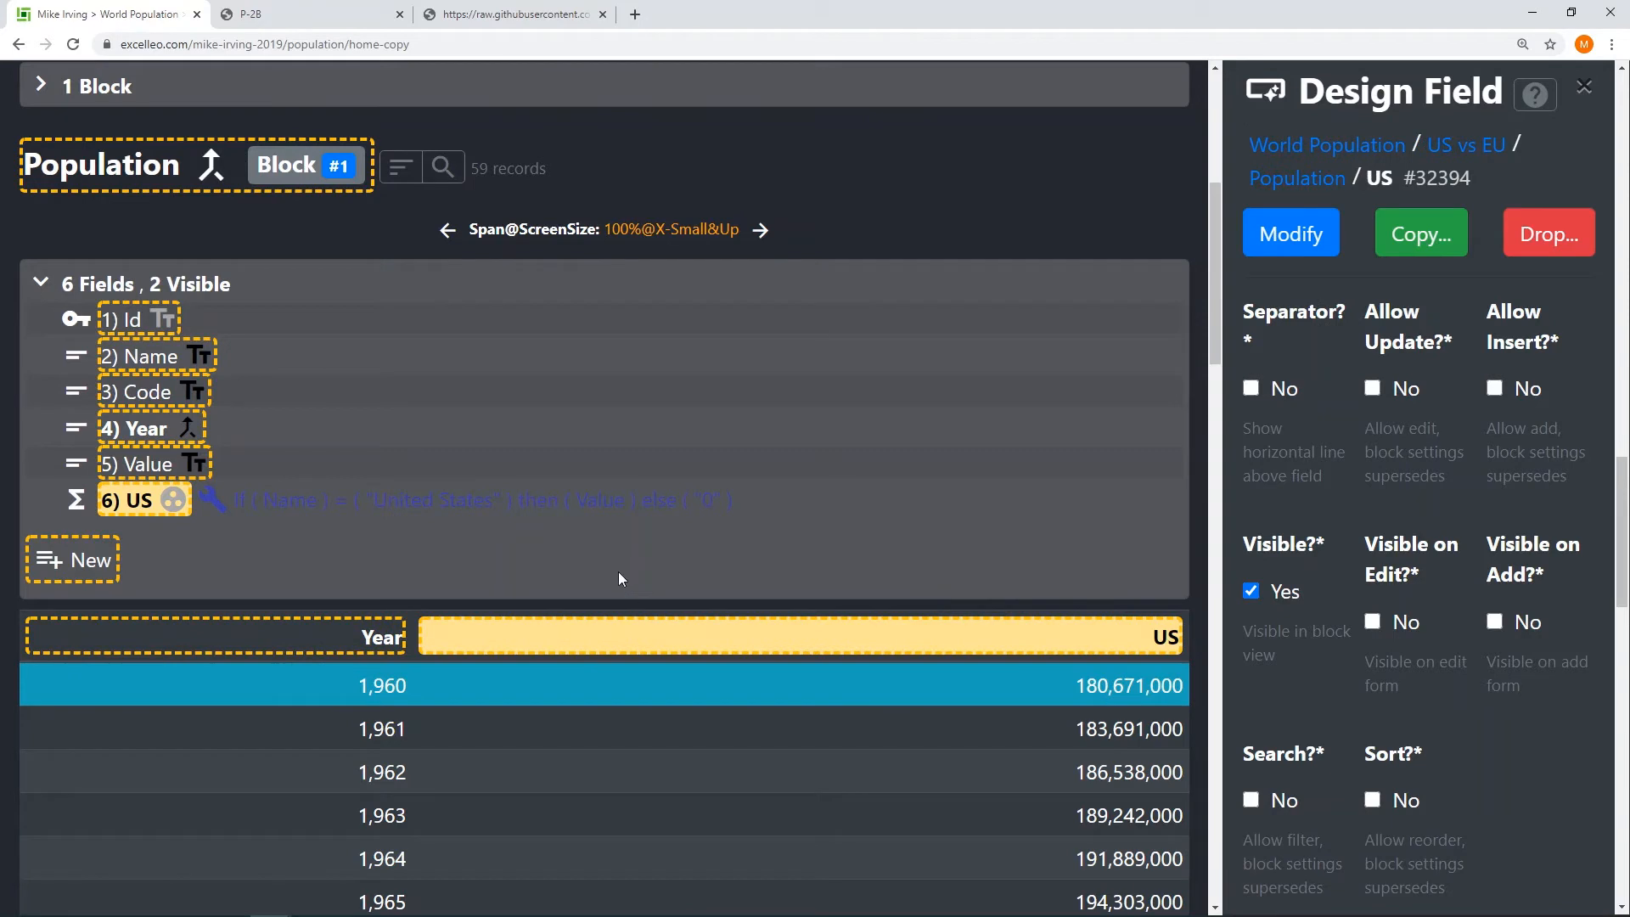
Step: Duplicate the US field in the Population block and set the copy's comparison value to European Union
click(1420, 245)
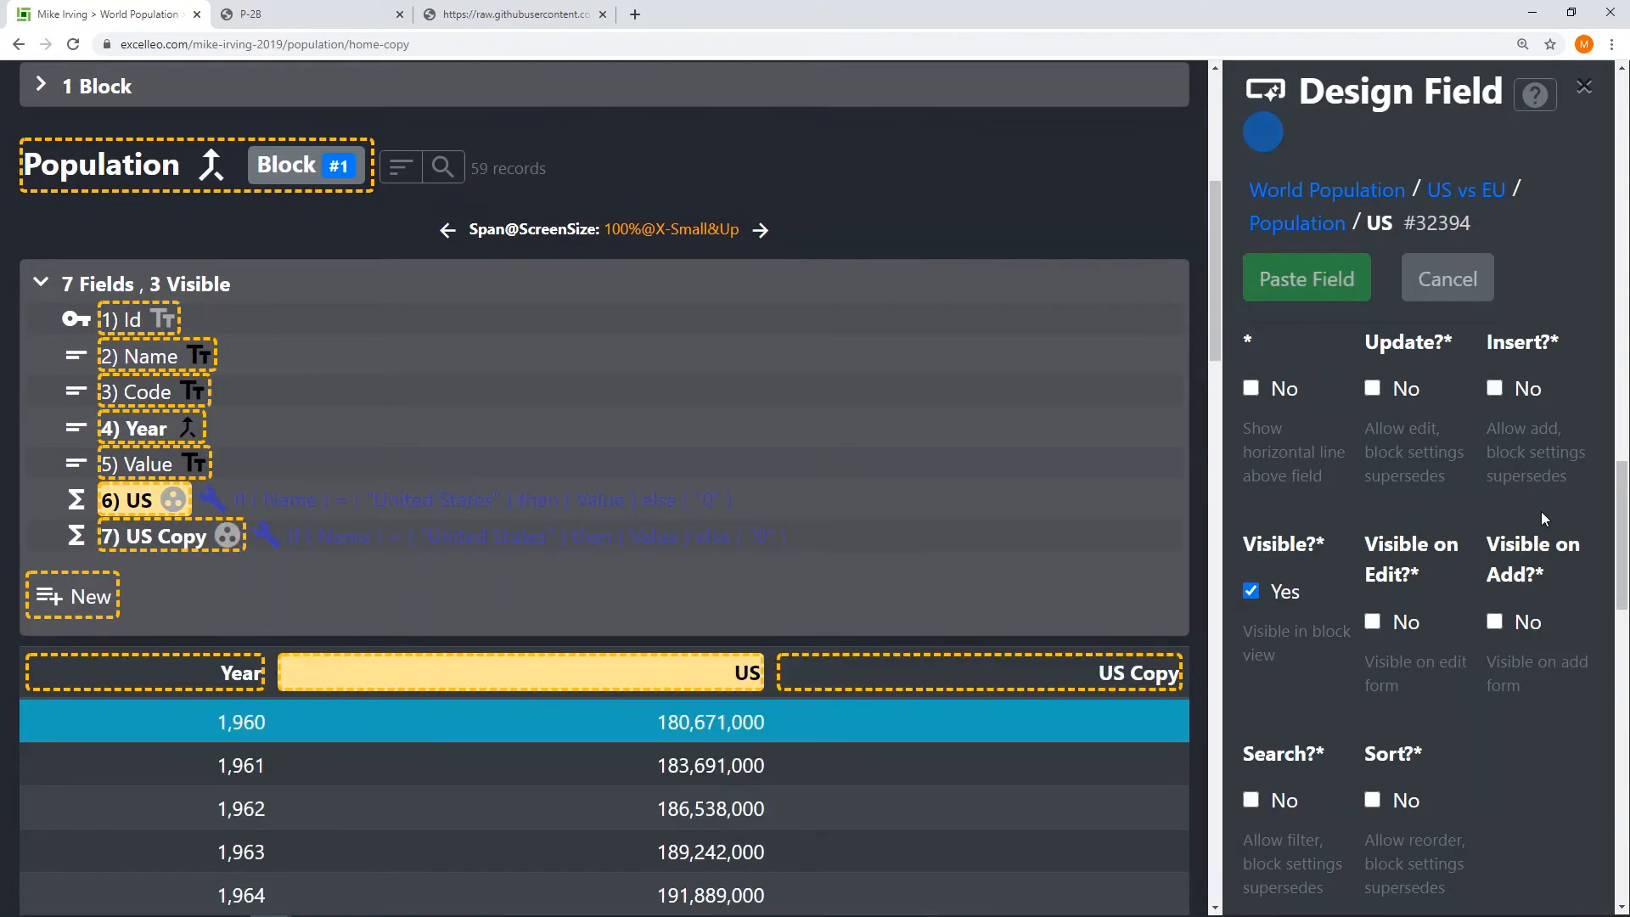
scroll(1452, 479, up, 13)
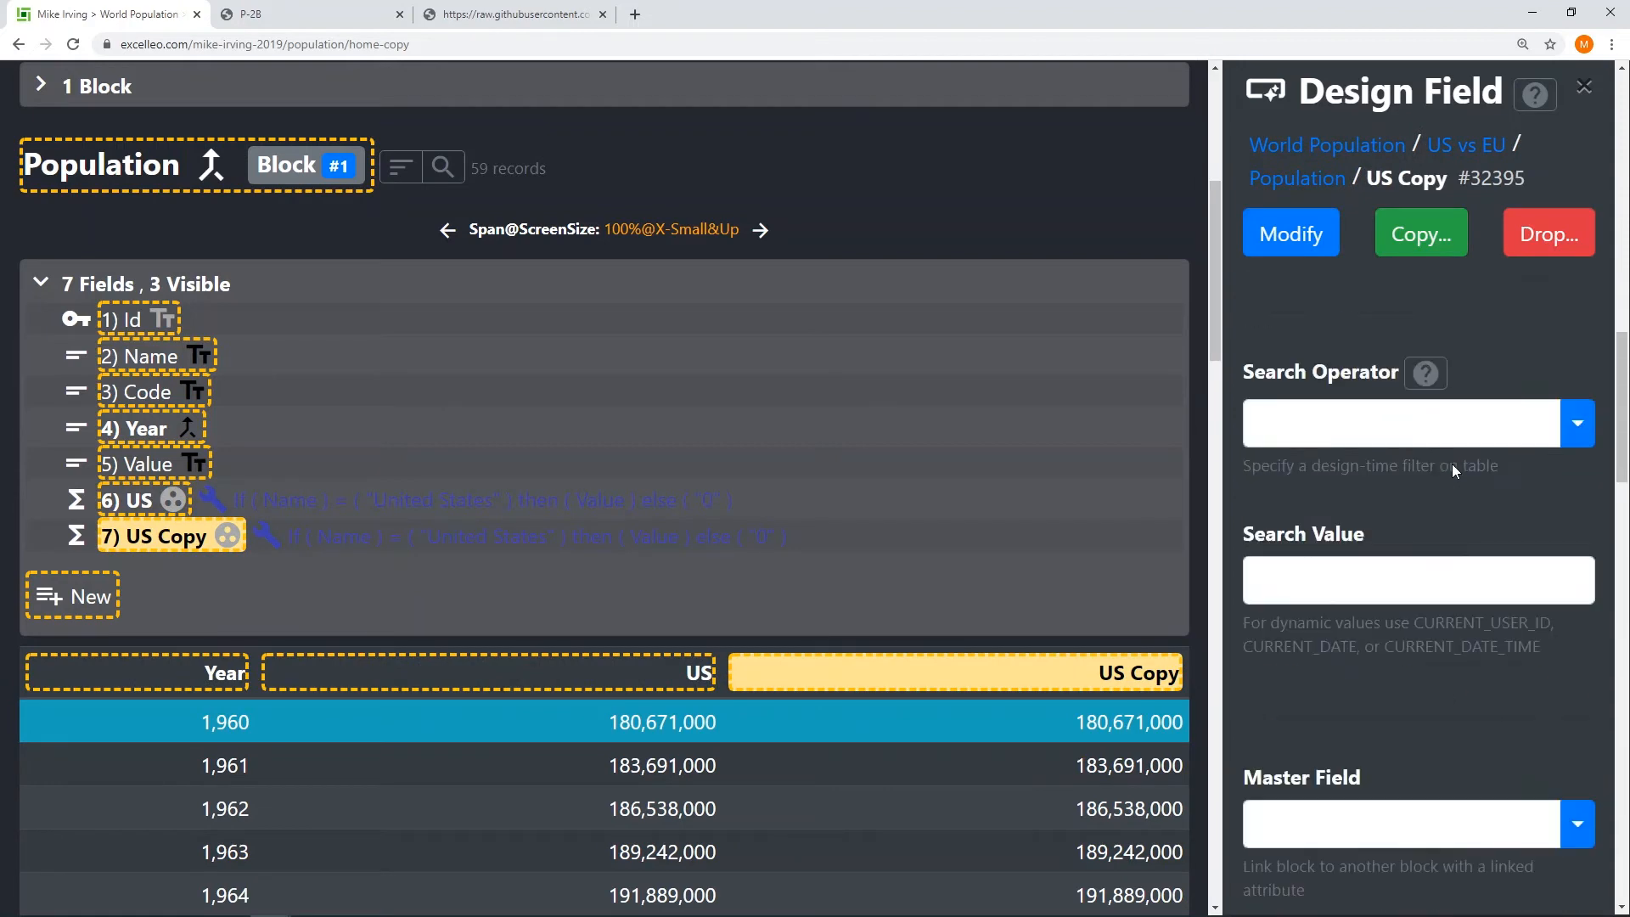
click(1511, 456)
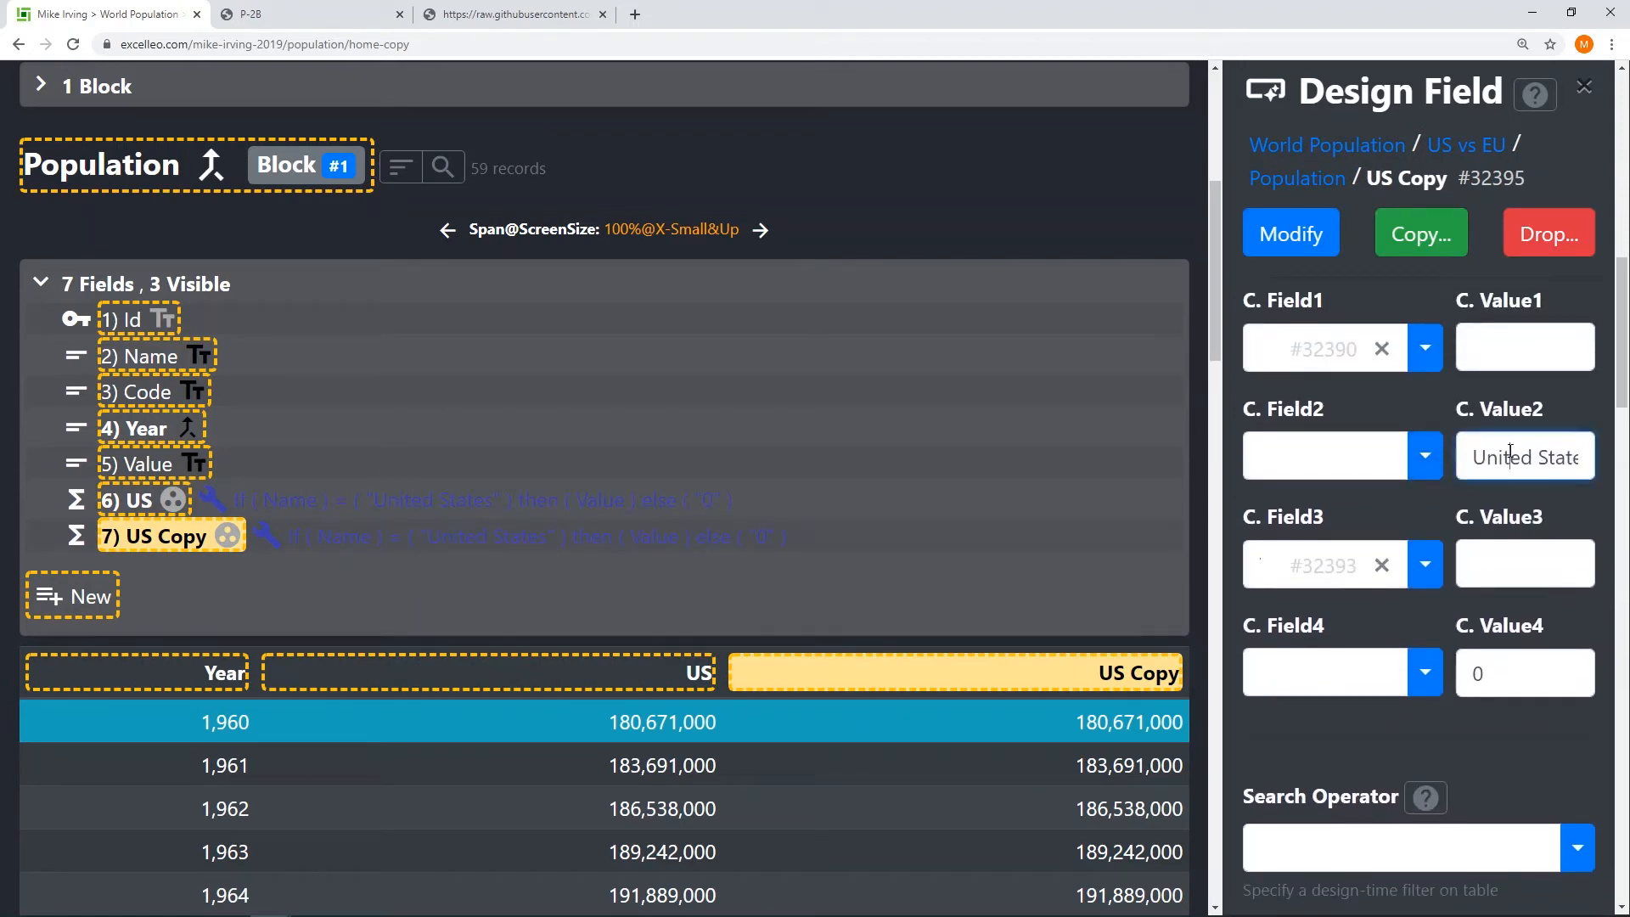
key(ctrl+a)
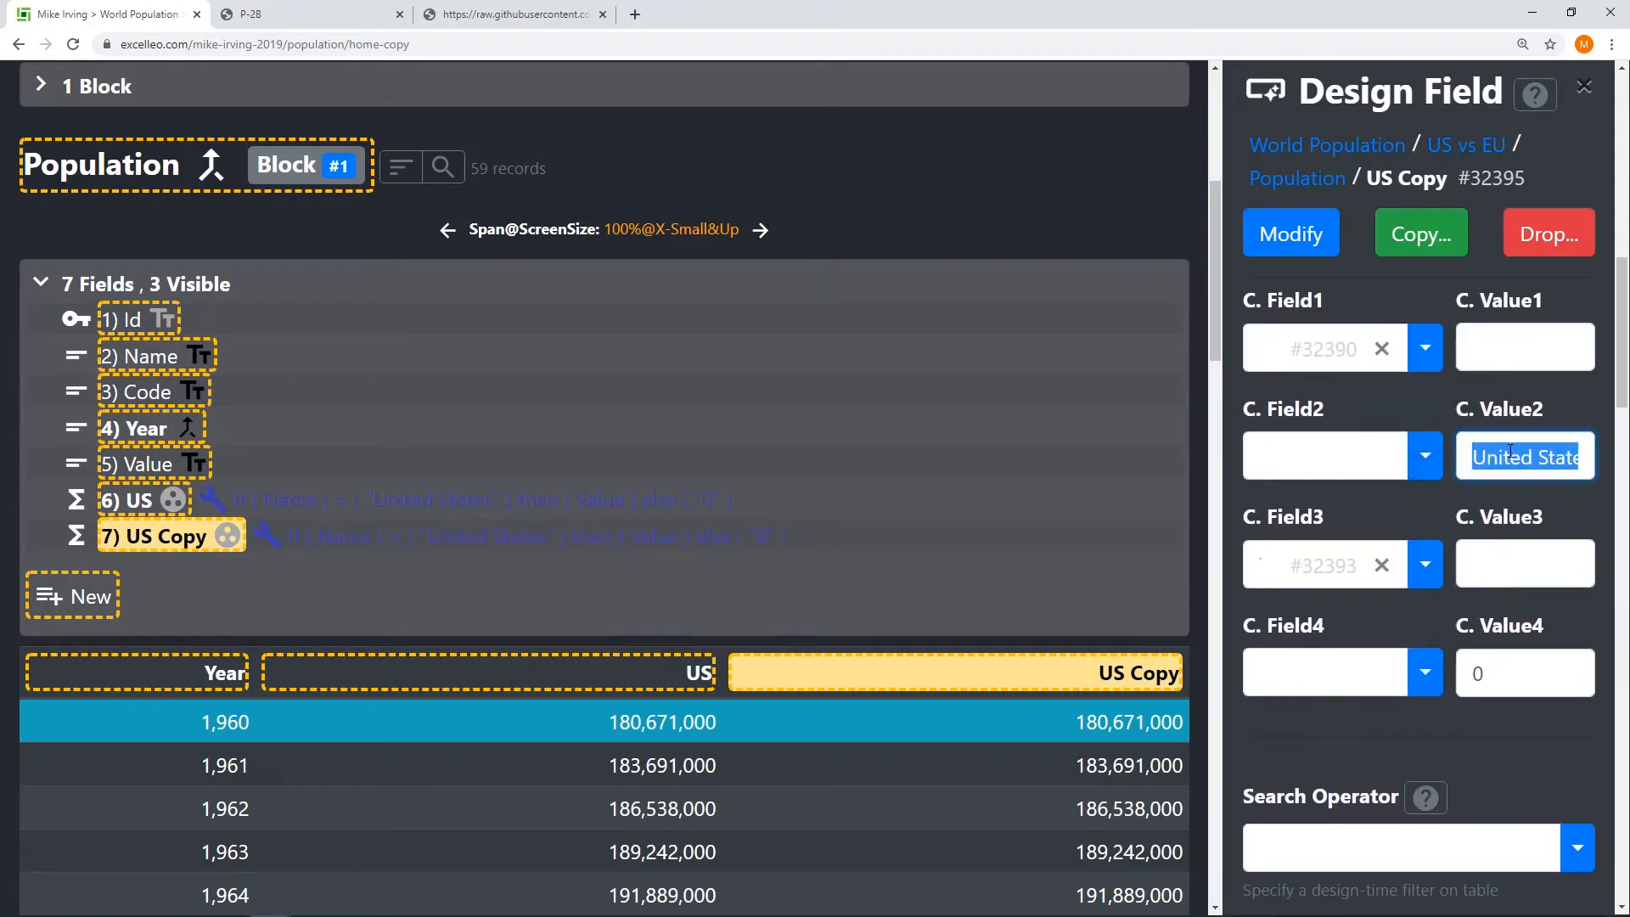
text(Euro)
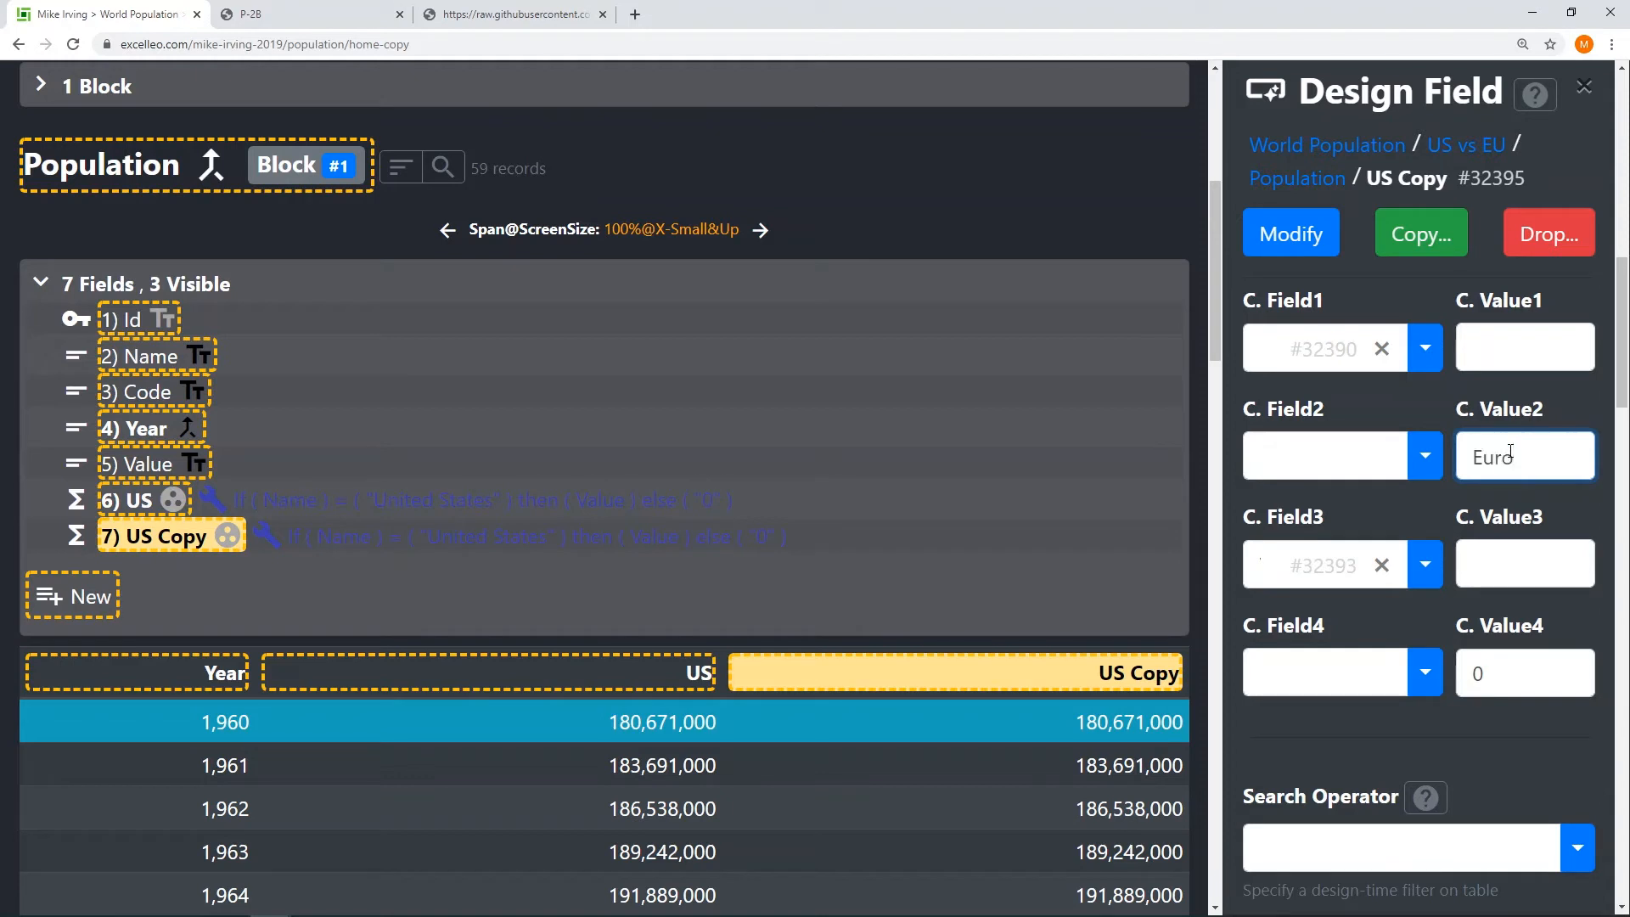
text(pean Union)
click(1308, 238)
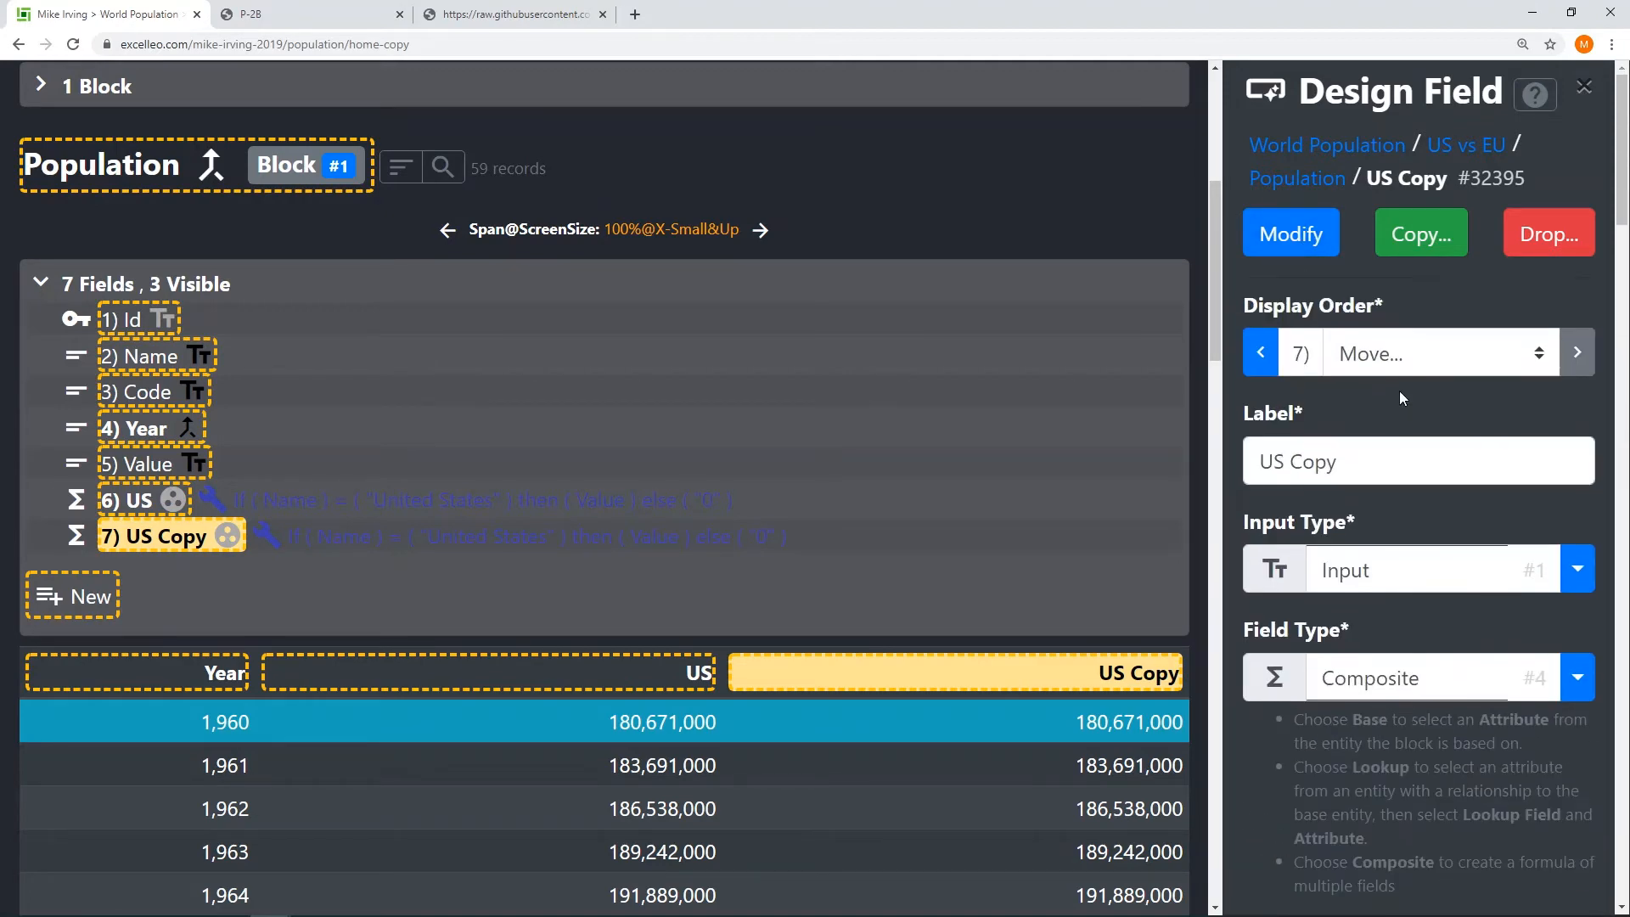
Step: Rename the copied field to EU, save it and leave design mode
drag(1386, 470, 1119, 433)
text(EU)
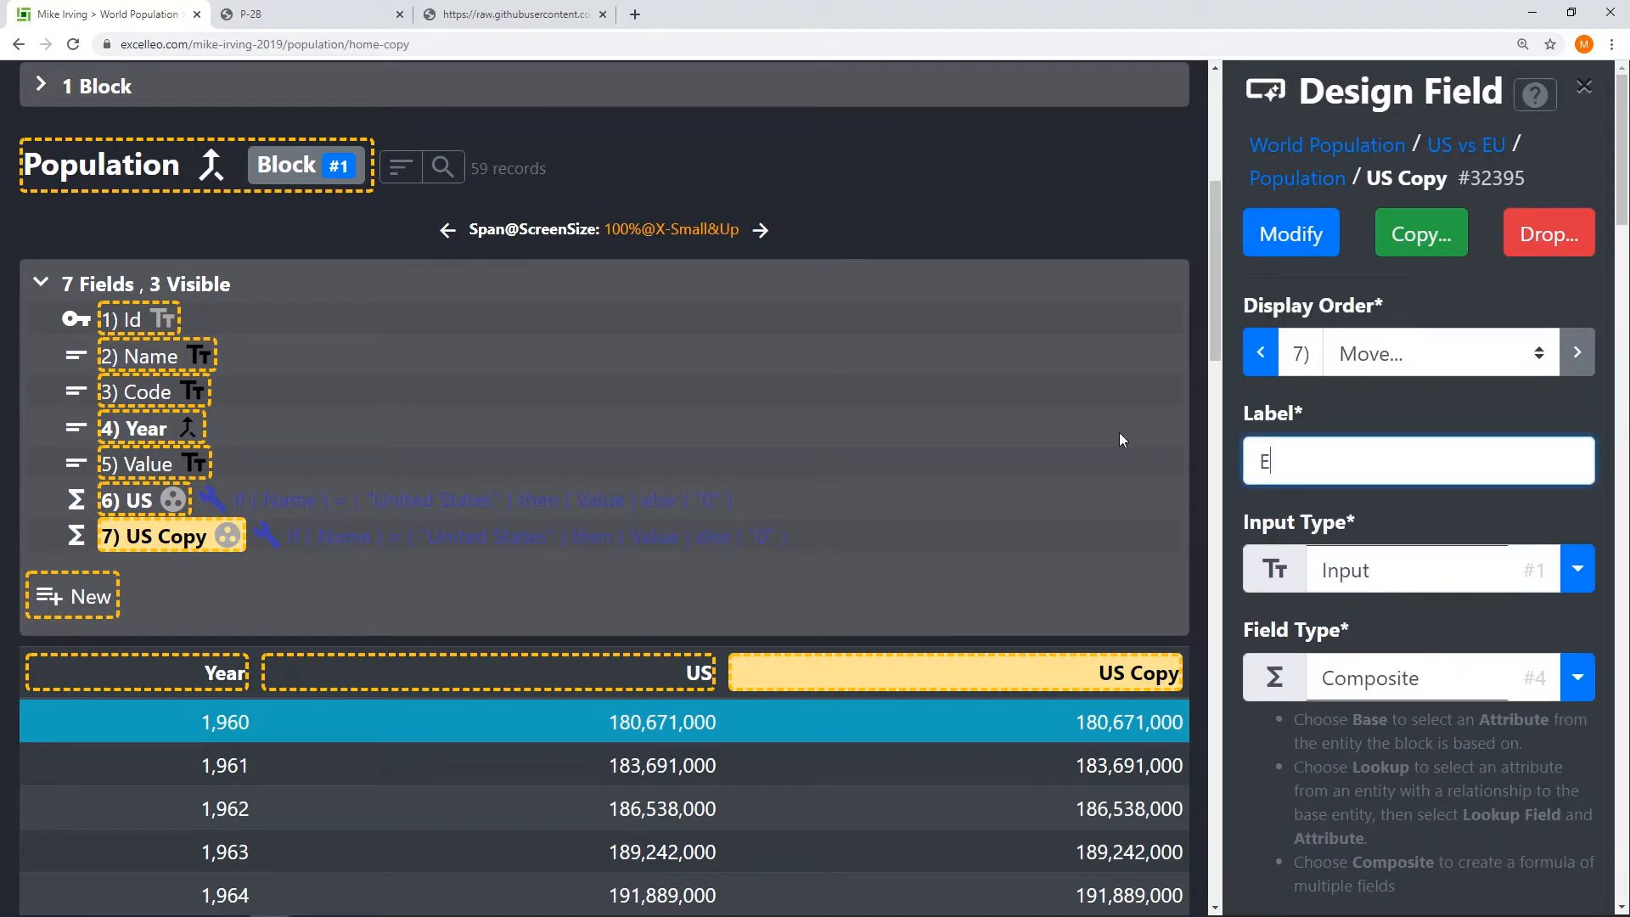
click(1305, 230)
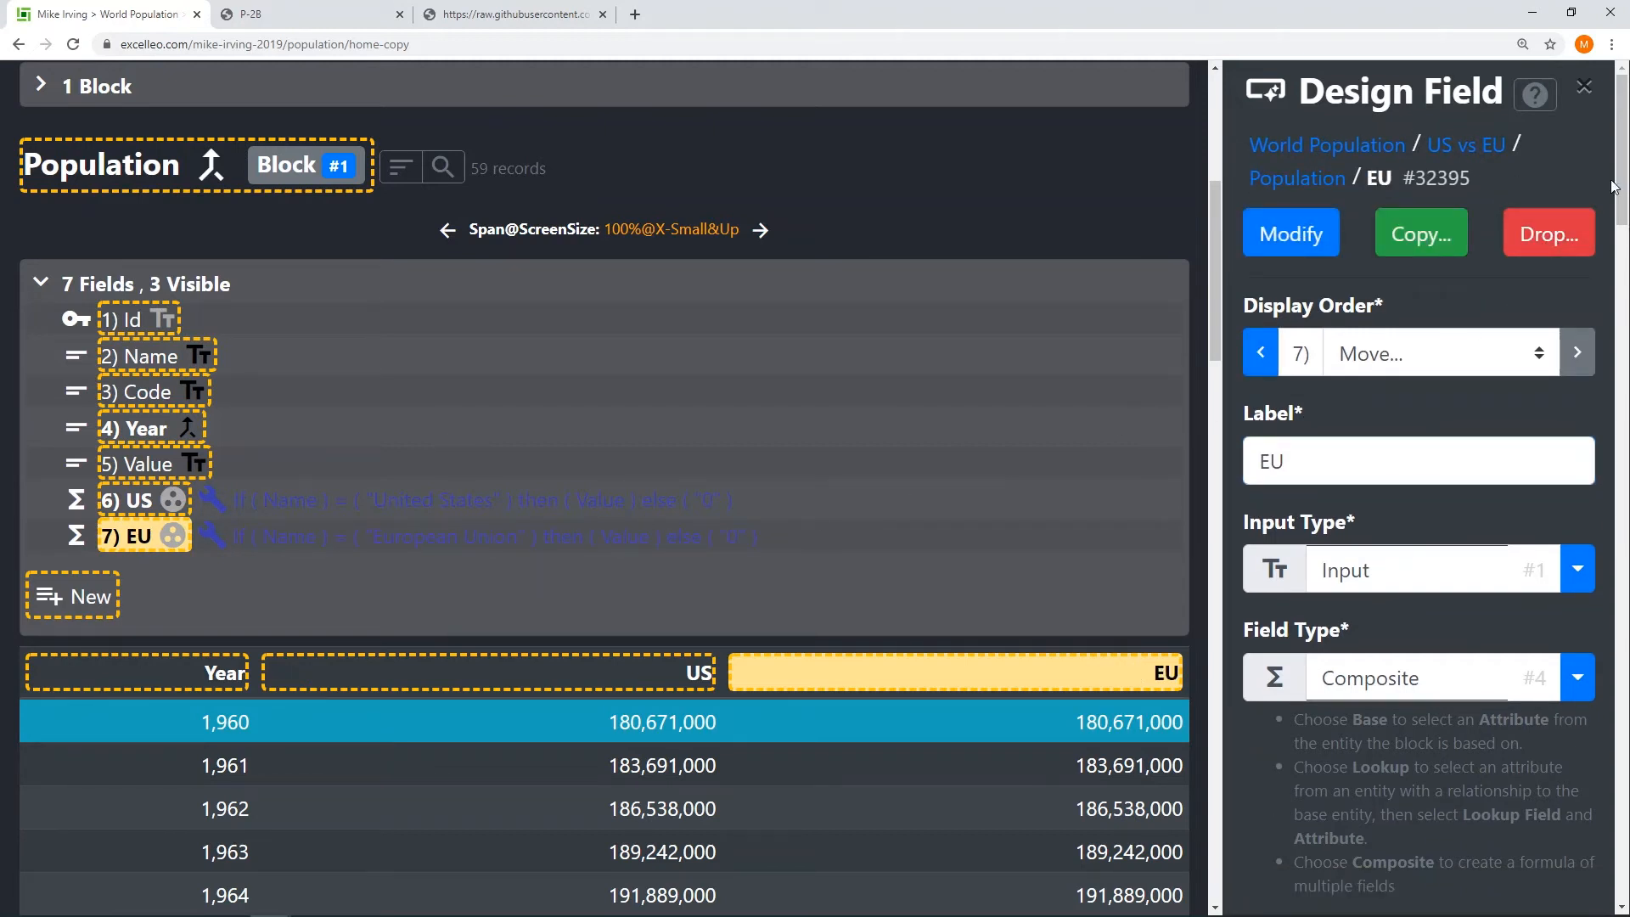
click(1585, 86)
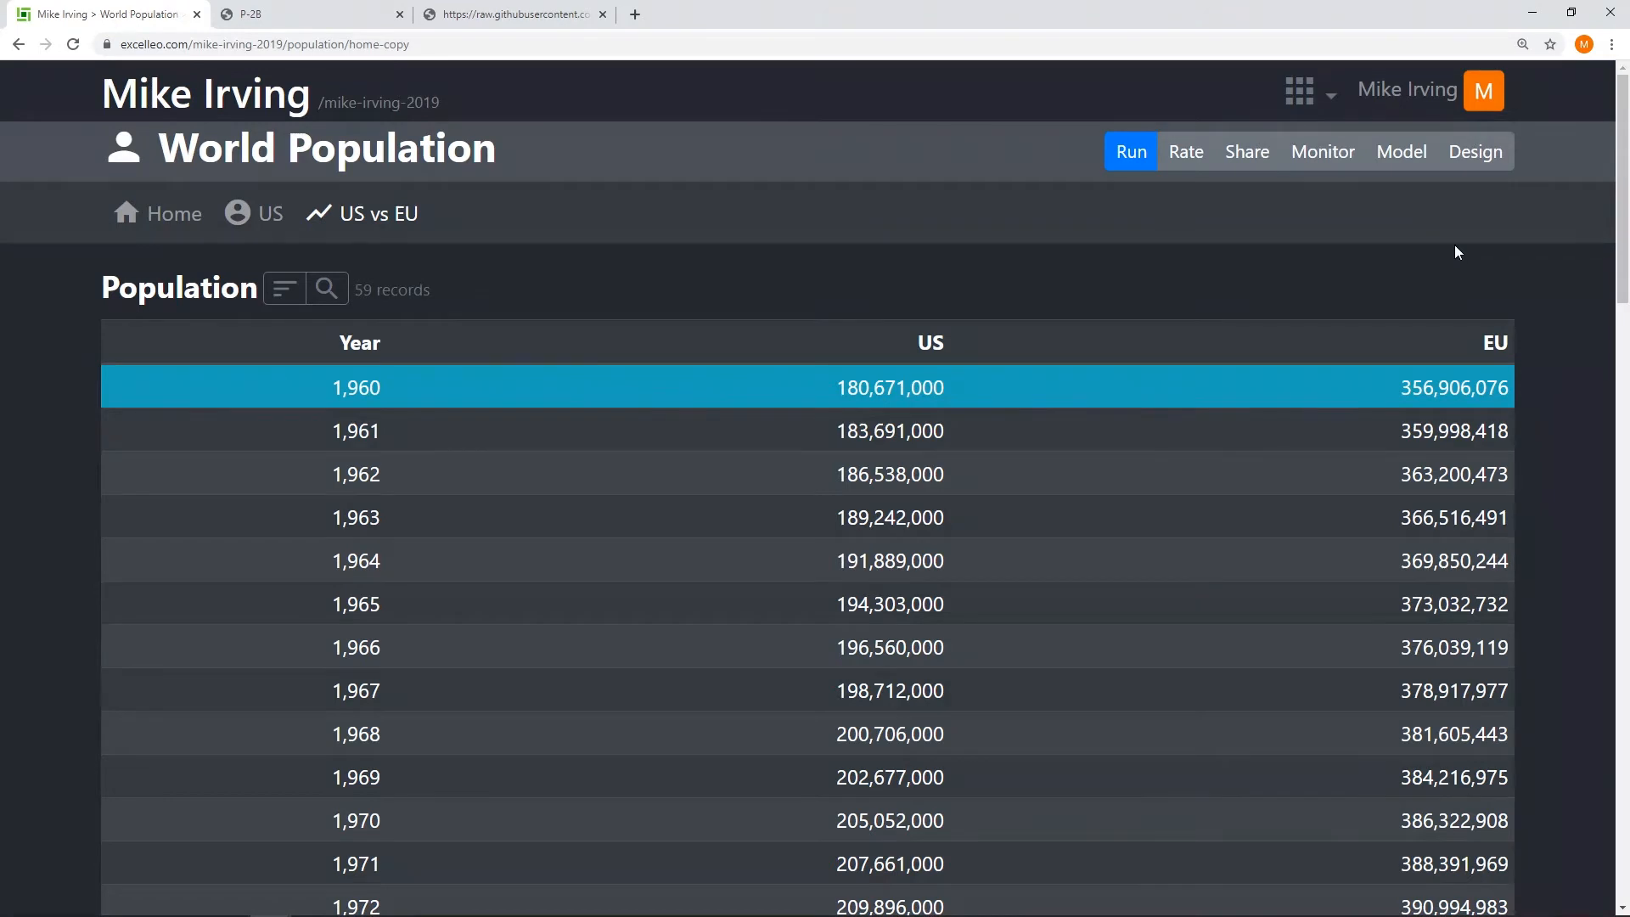
Step: Reopen the US vs EU page's design and change the Population block's component to Line Chart
click(1494, 152)
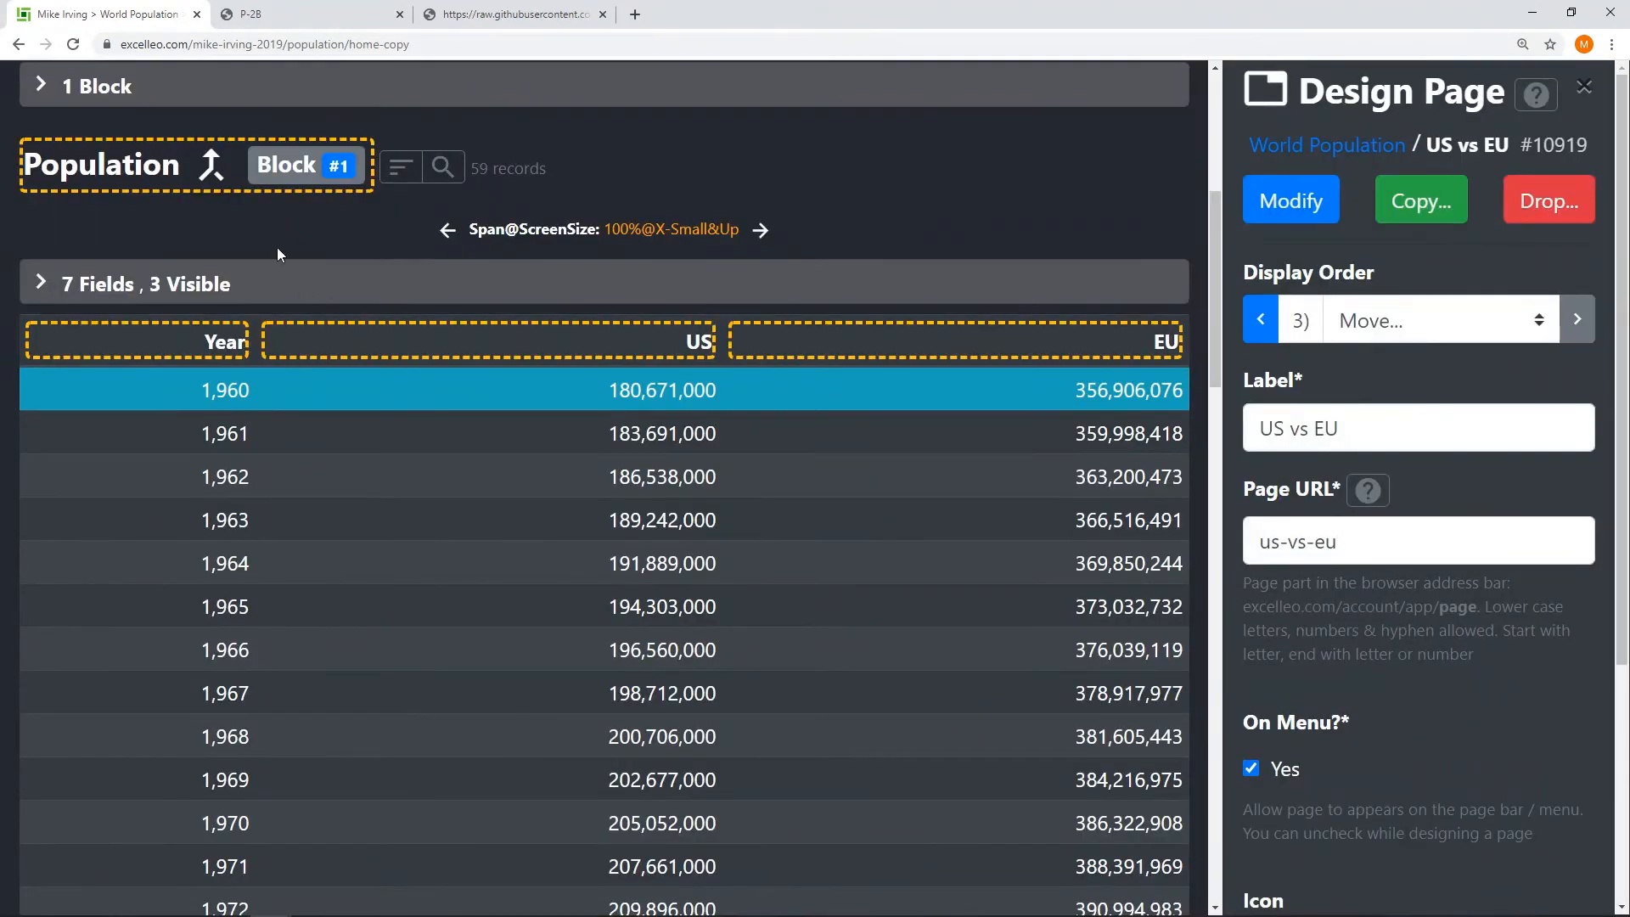
click(169, 170)
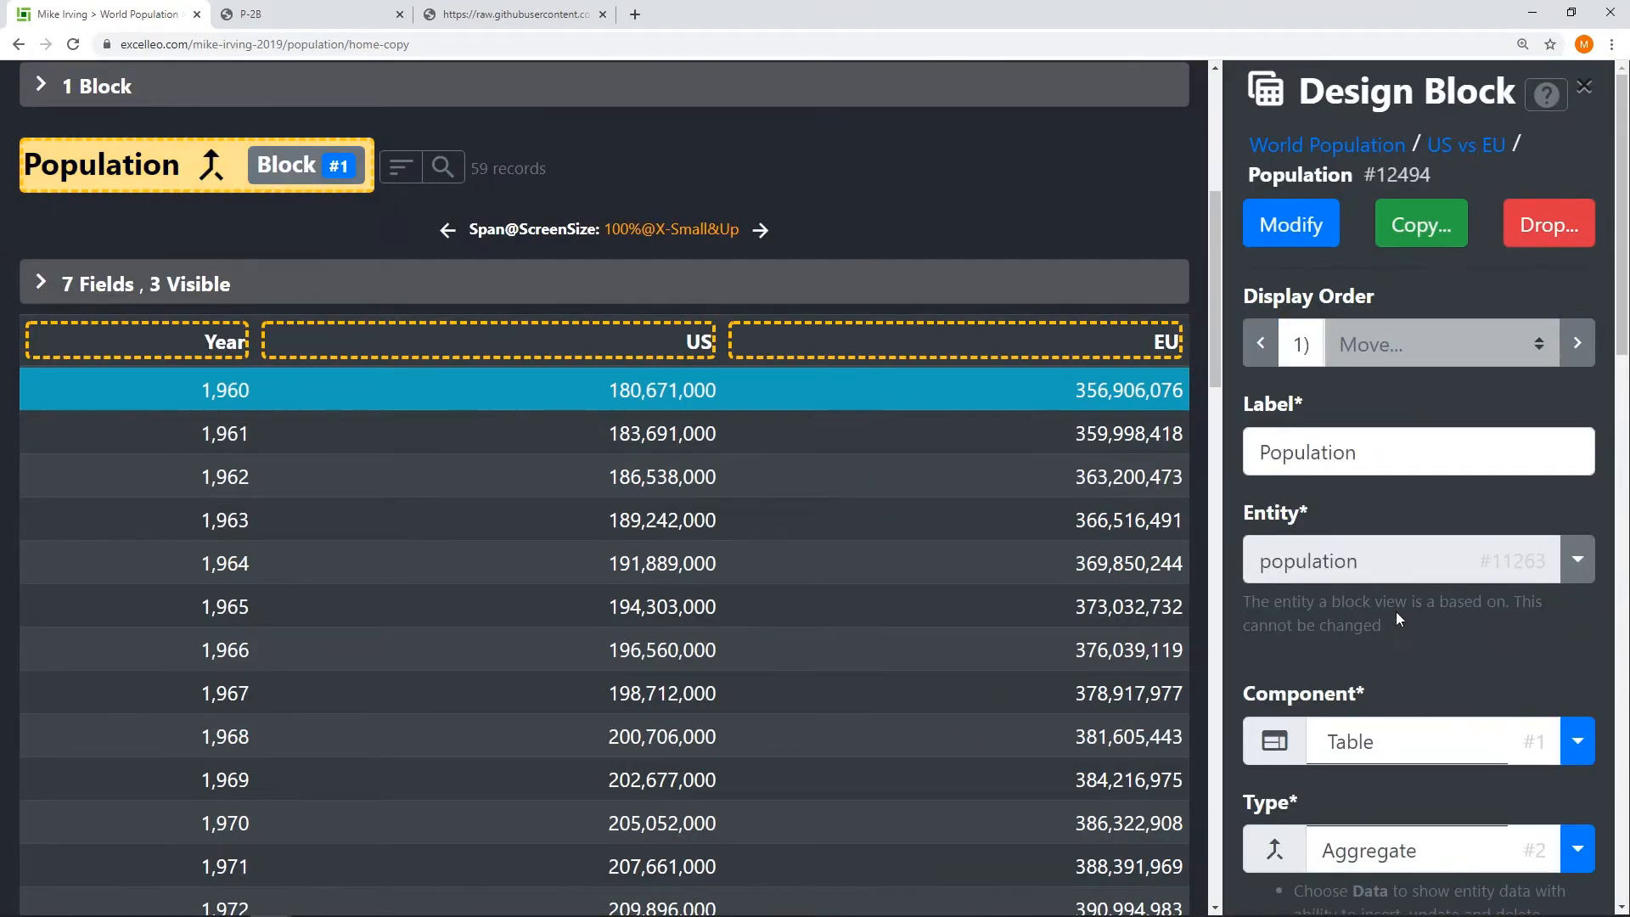
scroll(1399, 619, down, 4)
click(1576, 401)
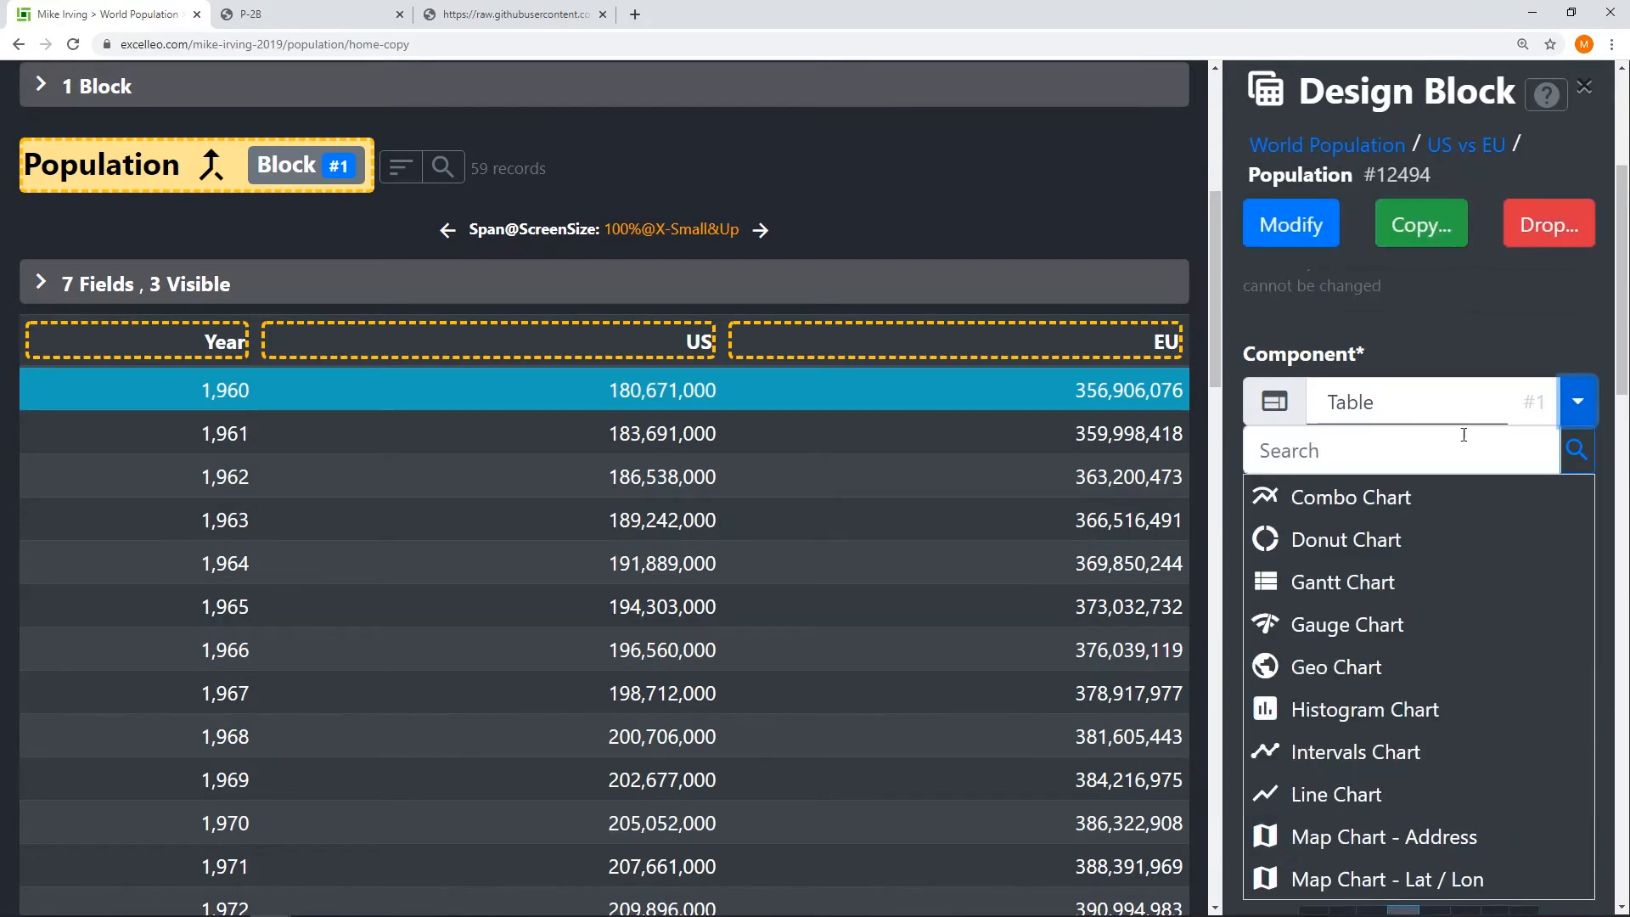
click(1370, 794)
Step: Set the Population block's chart height to 500 pixels
scroll(1440, 596, down, 8)
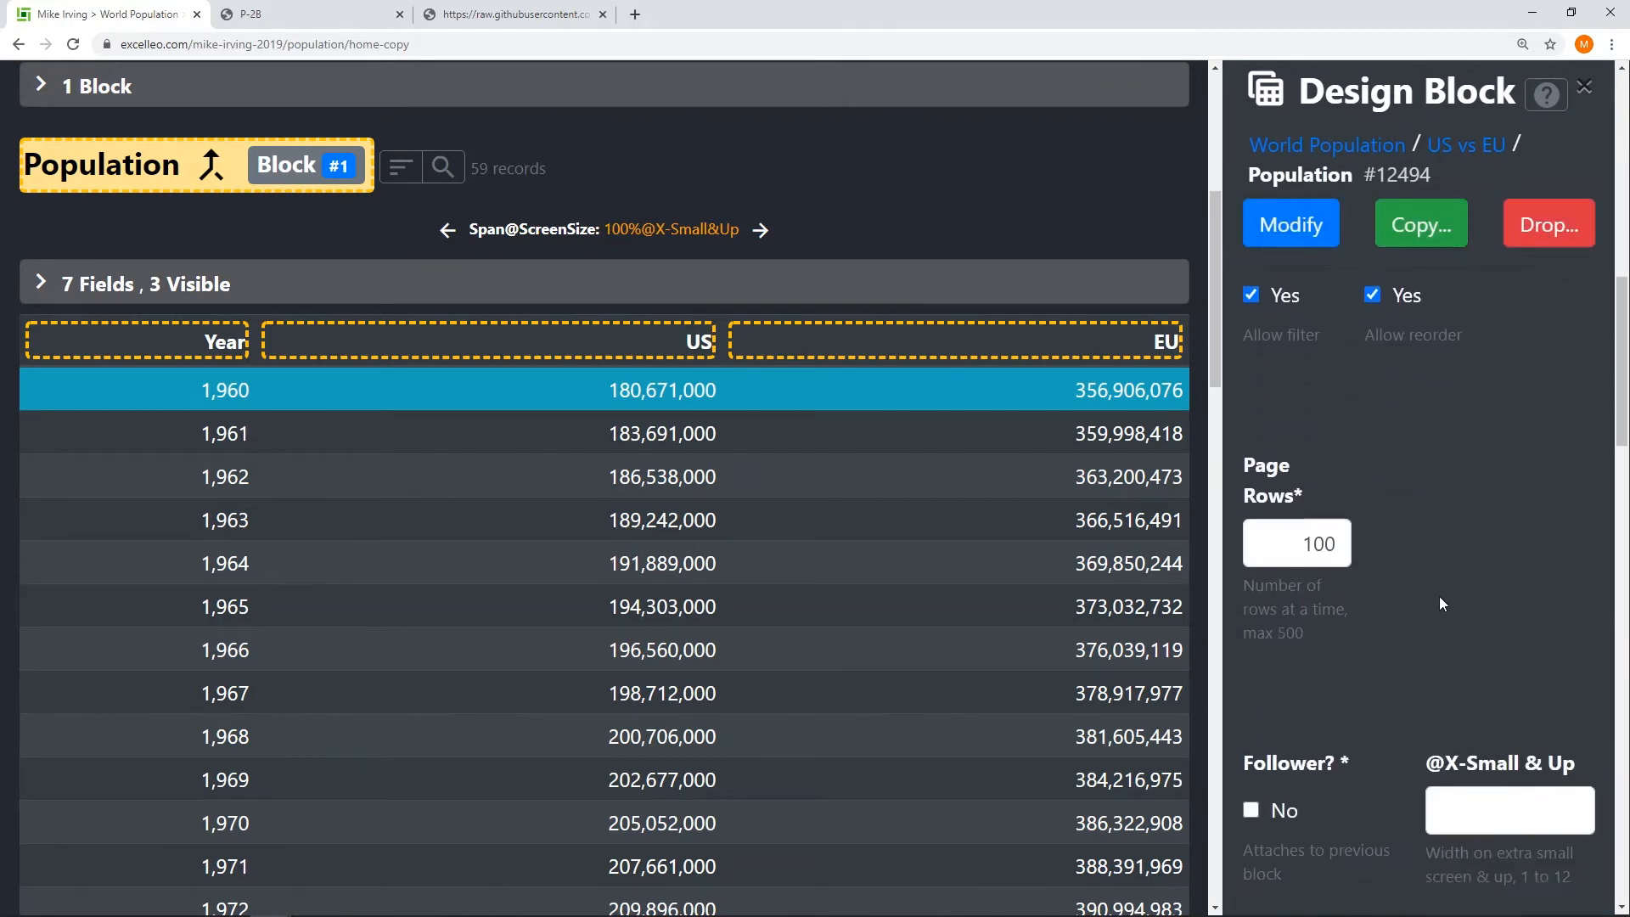
scroll(1439, 596, down, 10)
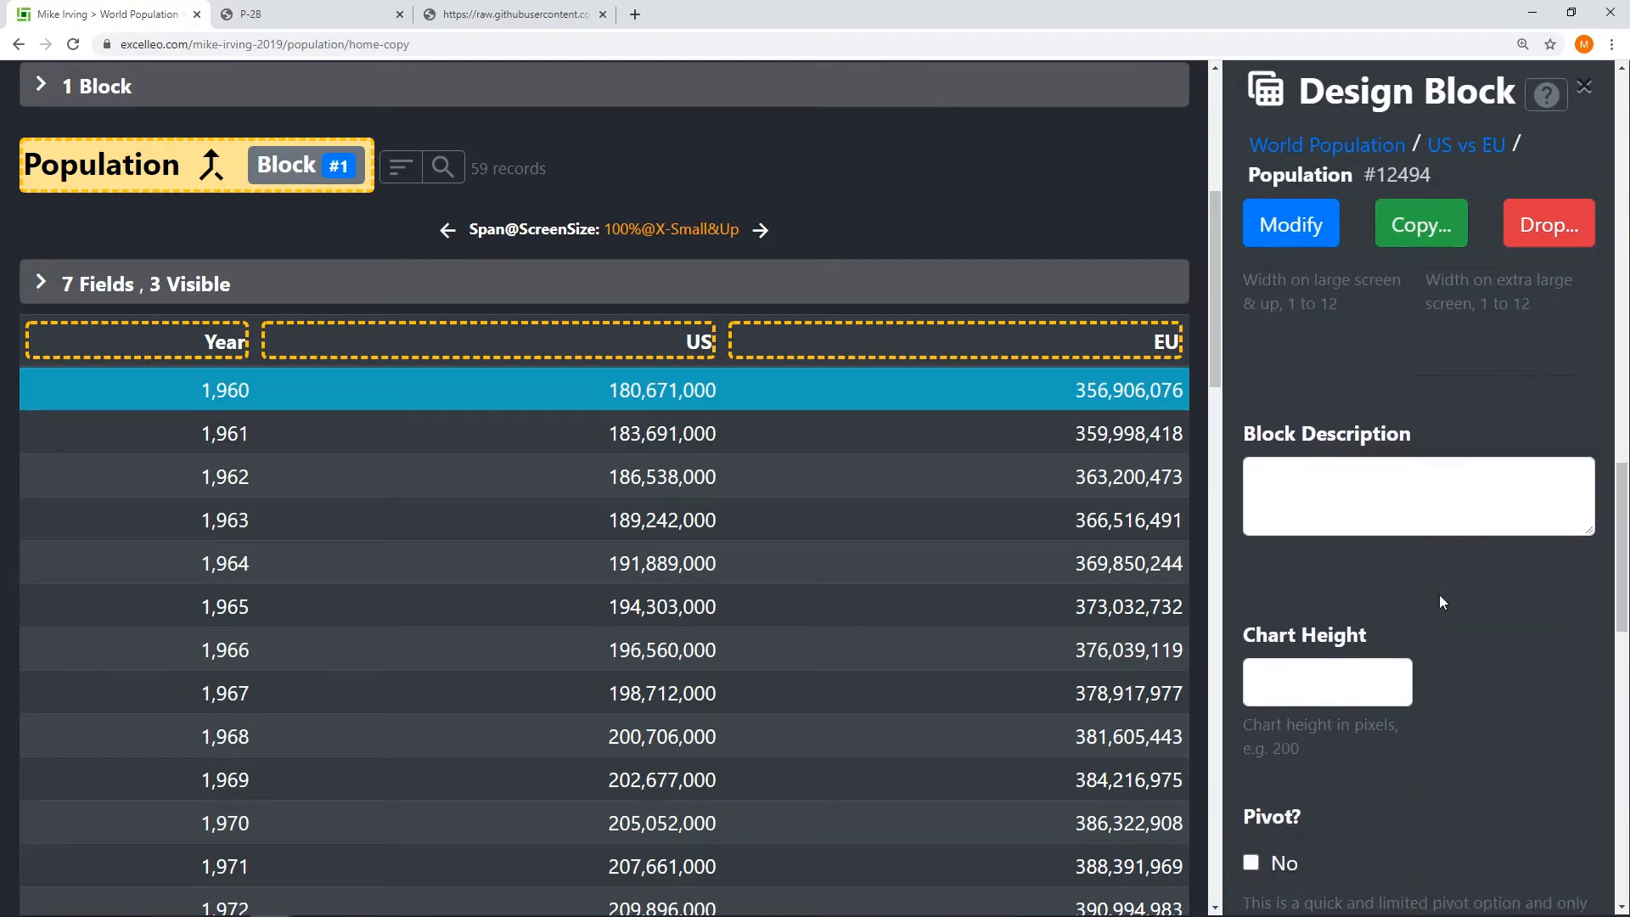
scroll(1440, 602, down, 2)
click(1377, 498)
text(500)
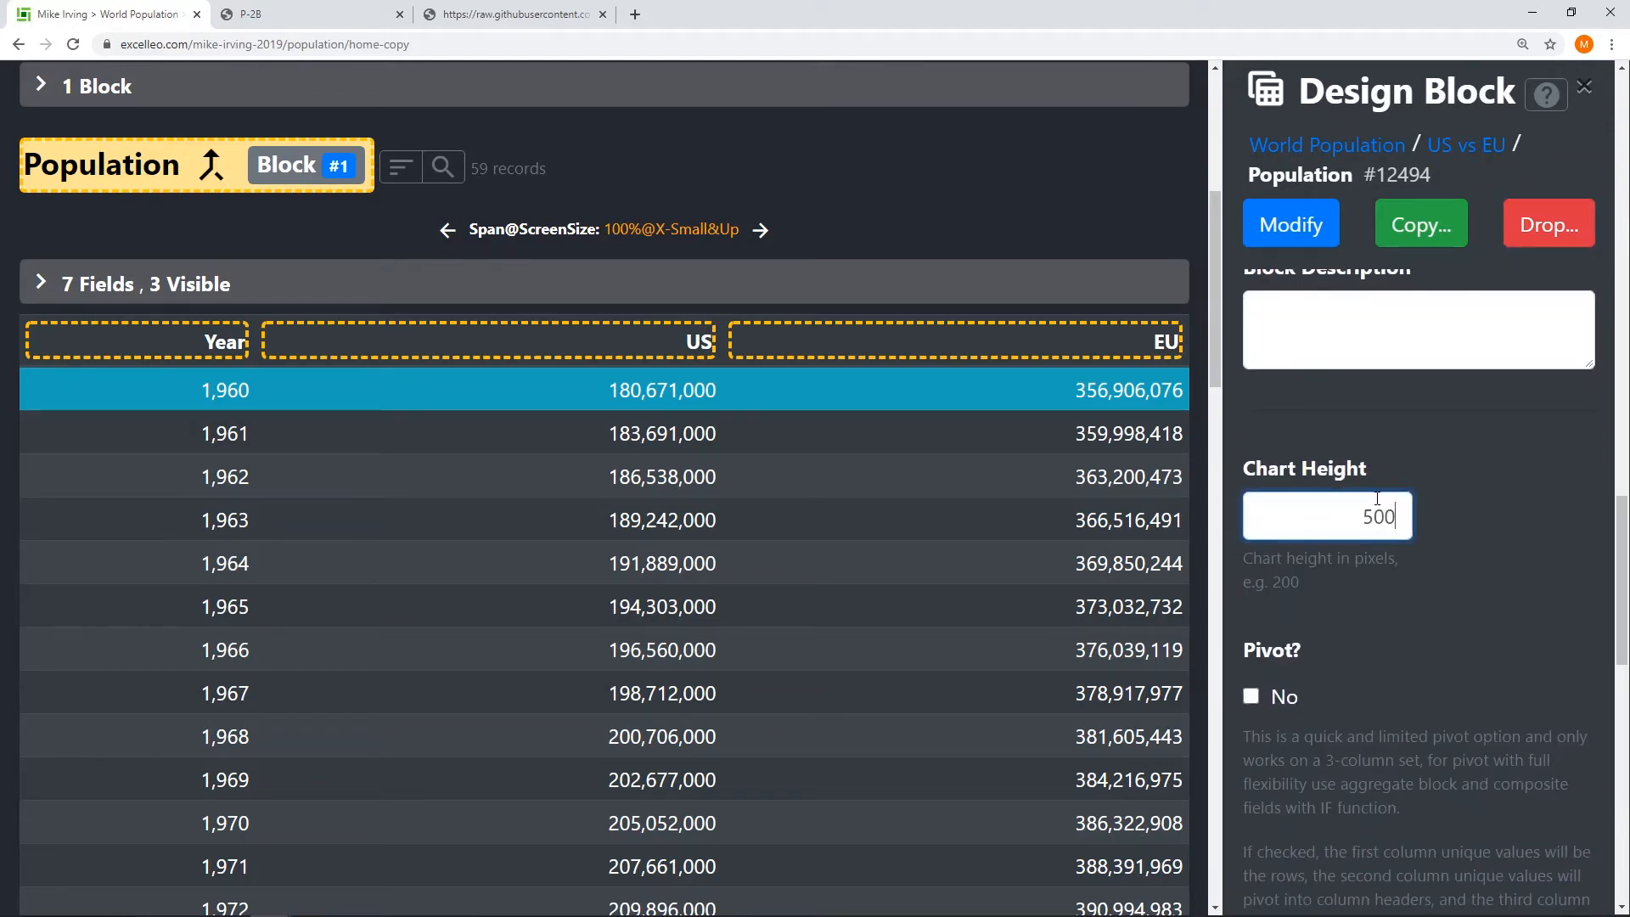
Step: Set the chart's horizontal axis format to #, save the Population block and return to the running app
scroll(1376, 510, down, 10)
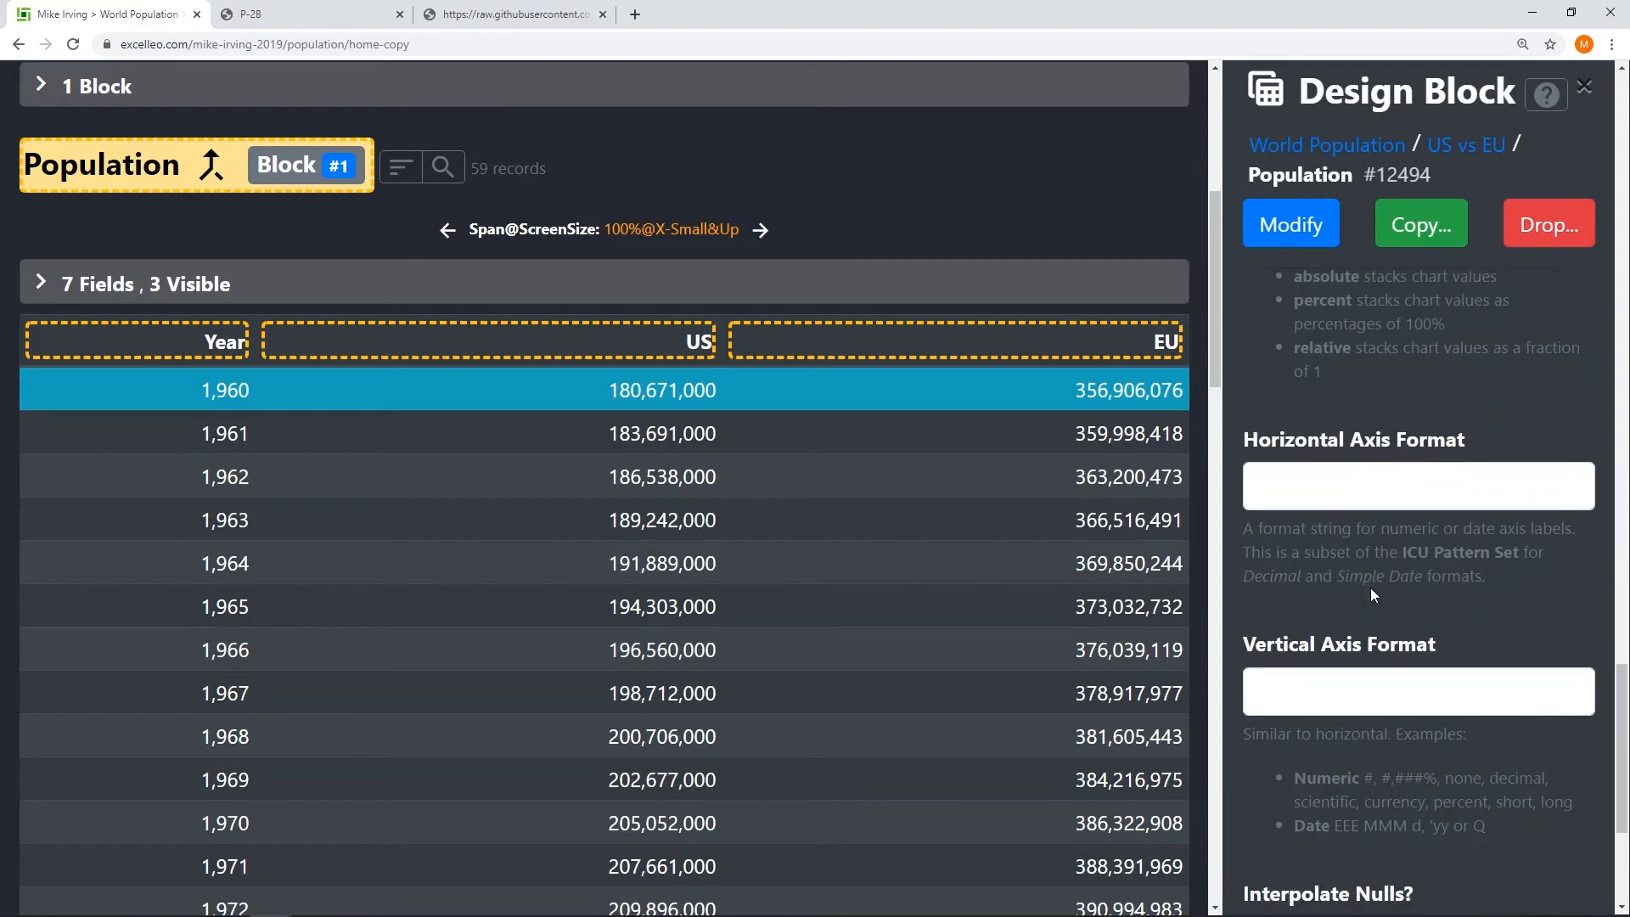
click(1373, 498)
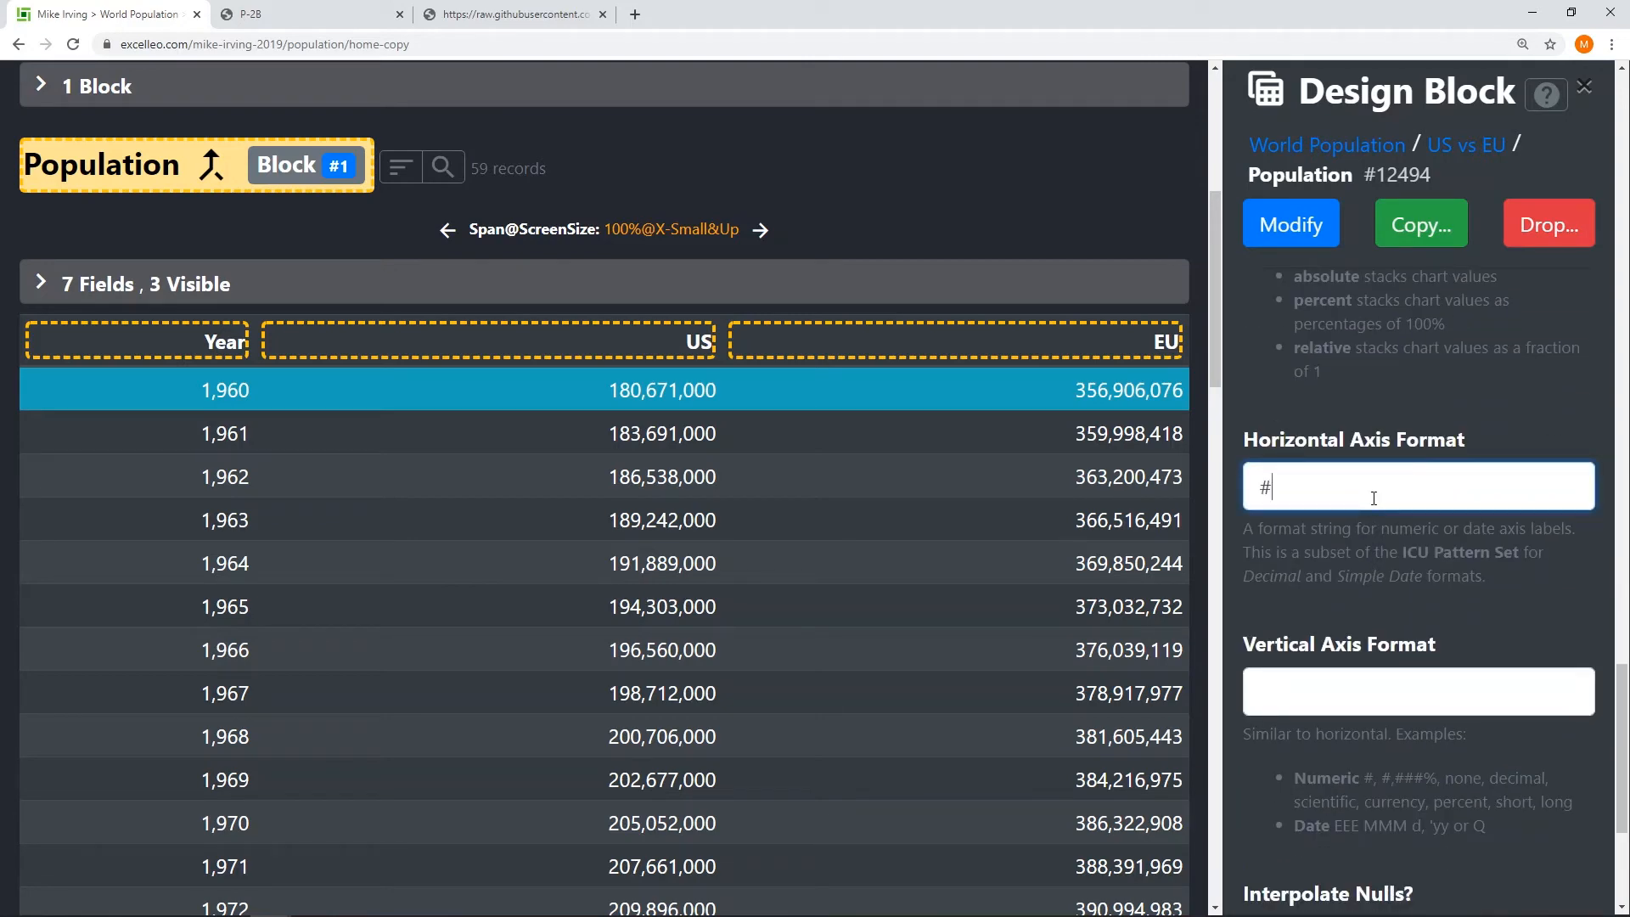
text(#)
click(1308, 227)
mouse_move(986, 365)
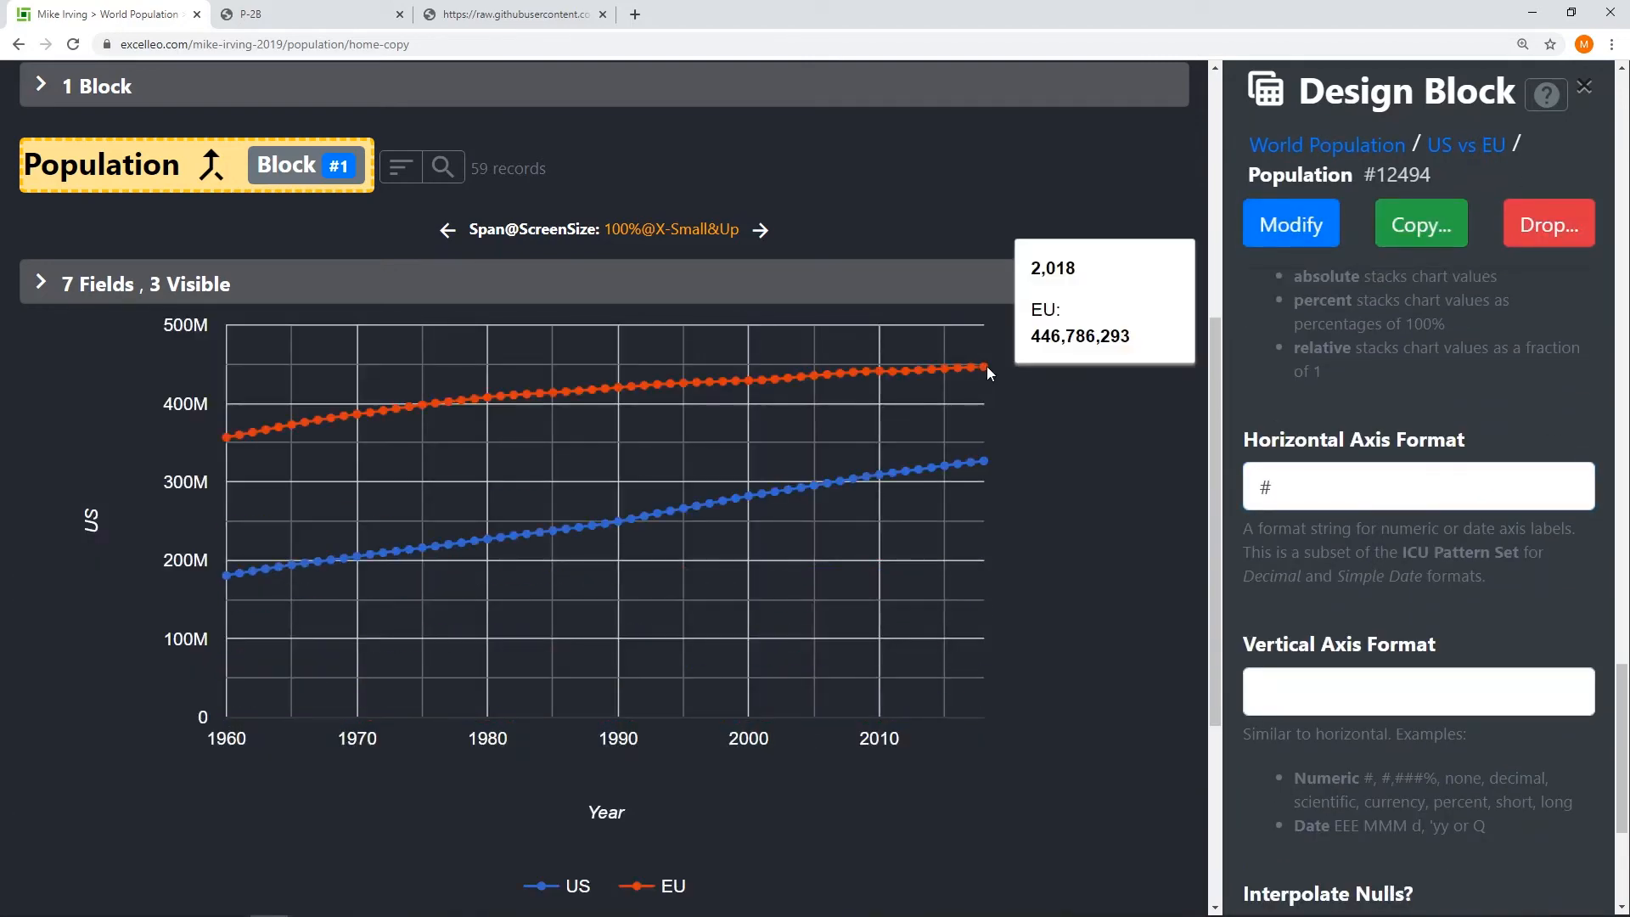
click(1586, 86)
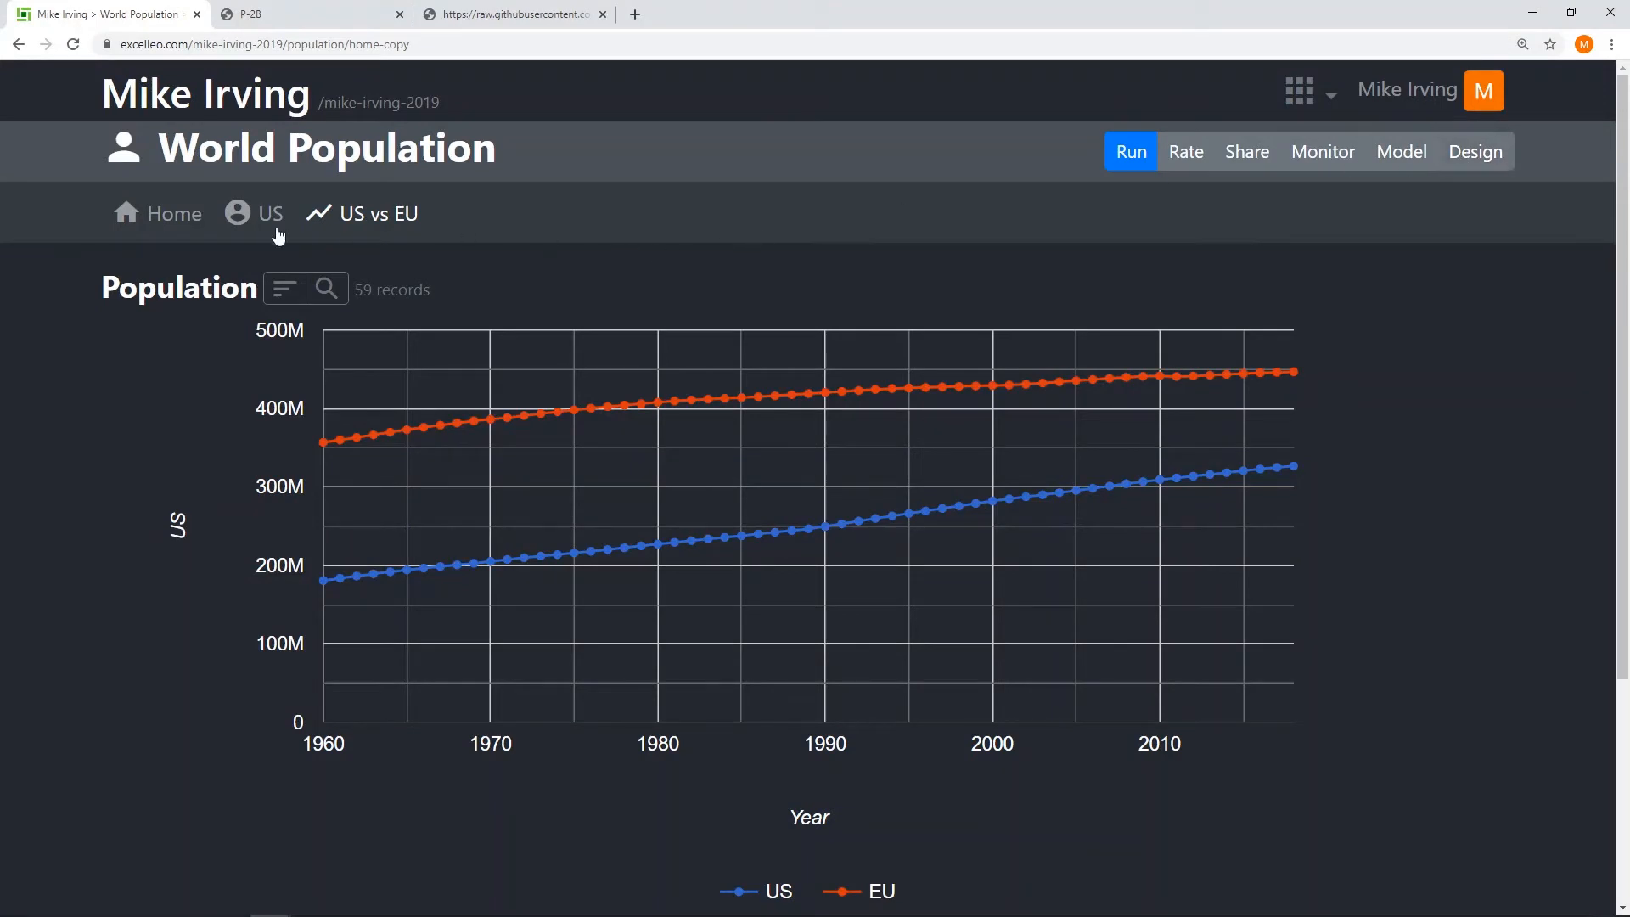
Step: Review the app's Home, US and US vs EU pages one after another
click(165, 214)
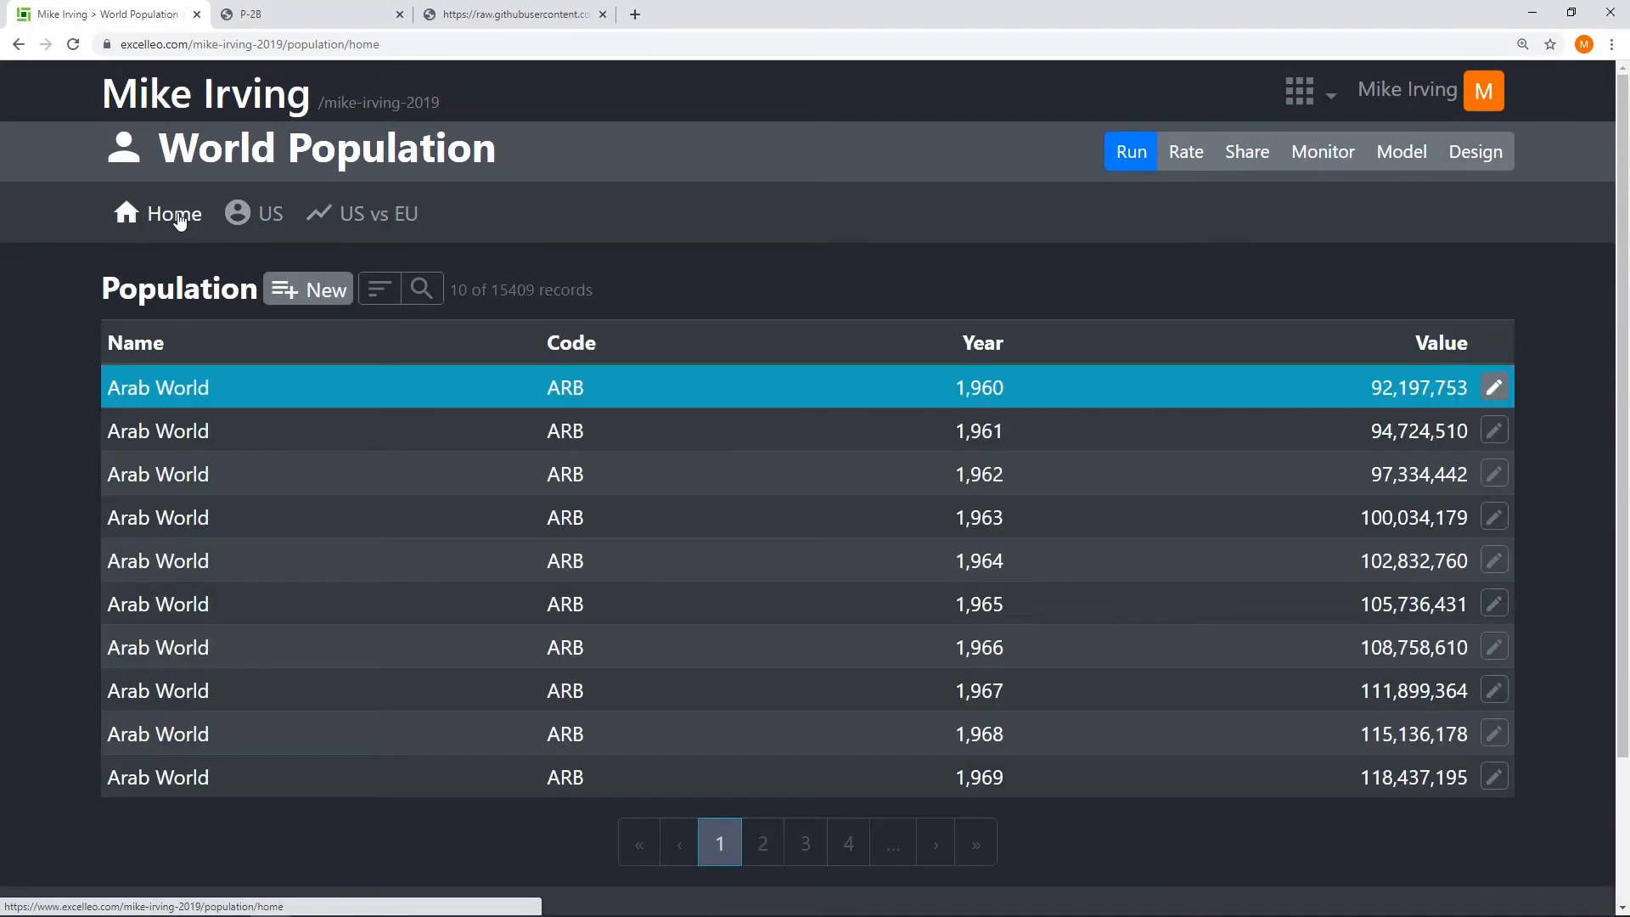
click(277, 215)
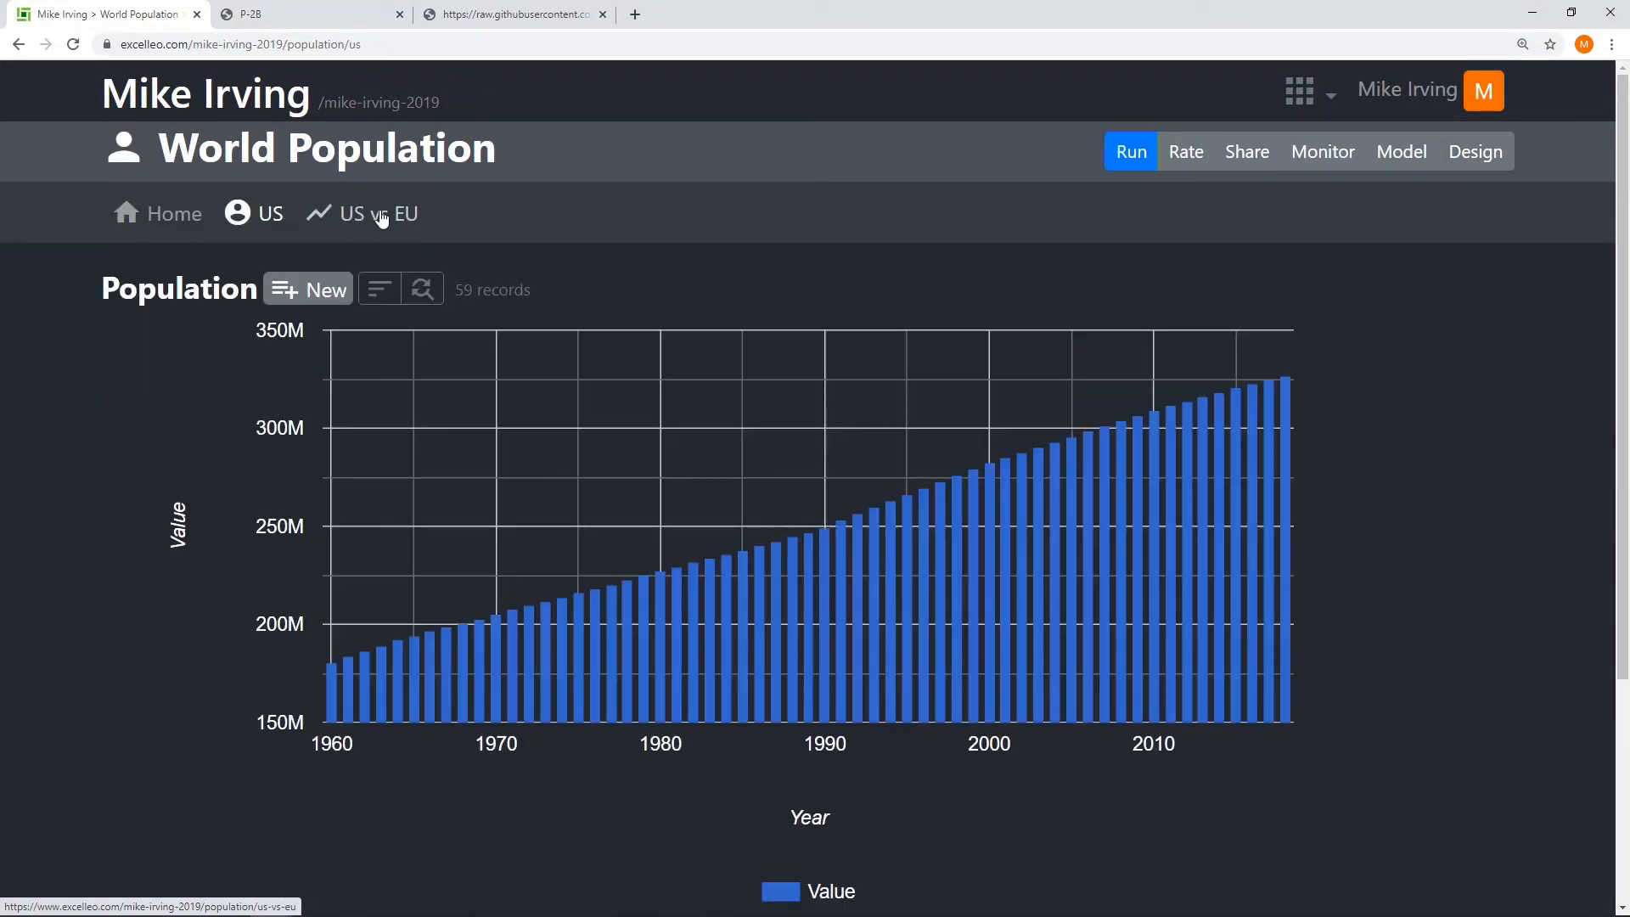
click(380, 217)
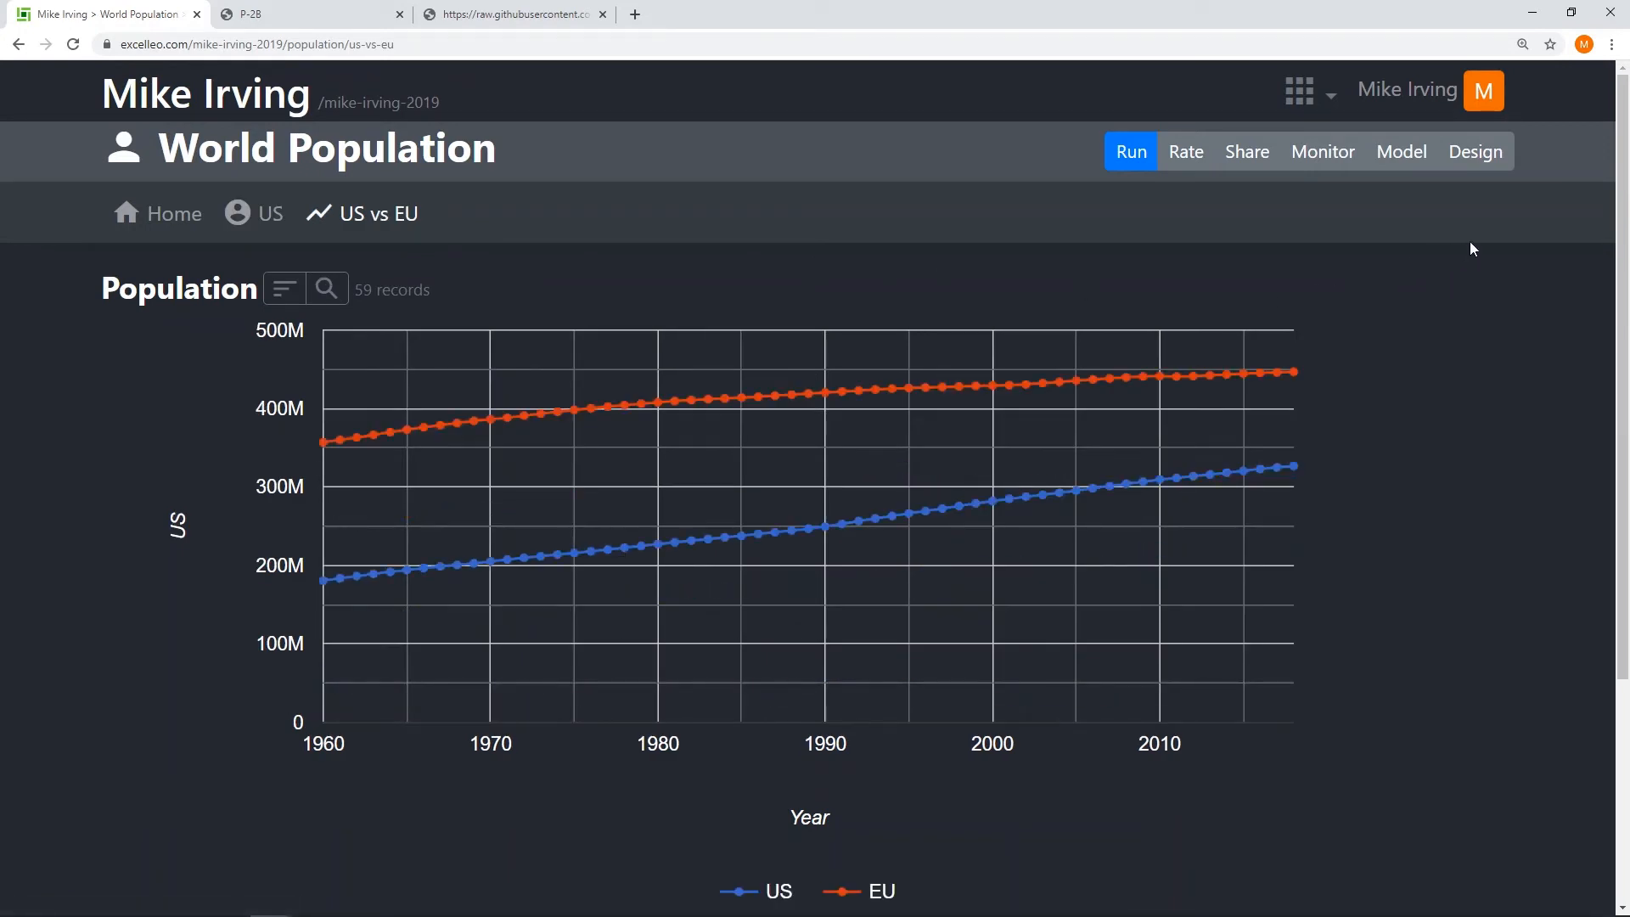
Step: In the US vs EU page's design, give the Population block the description "Hover over points in the line charts to see values" and save it
click(1473, 165)
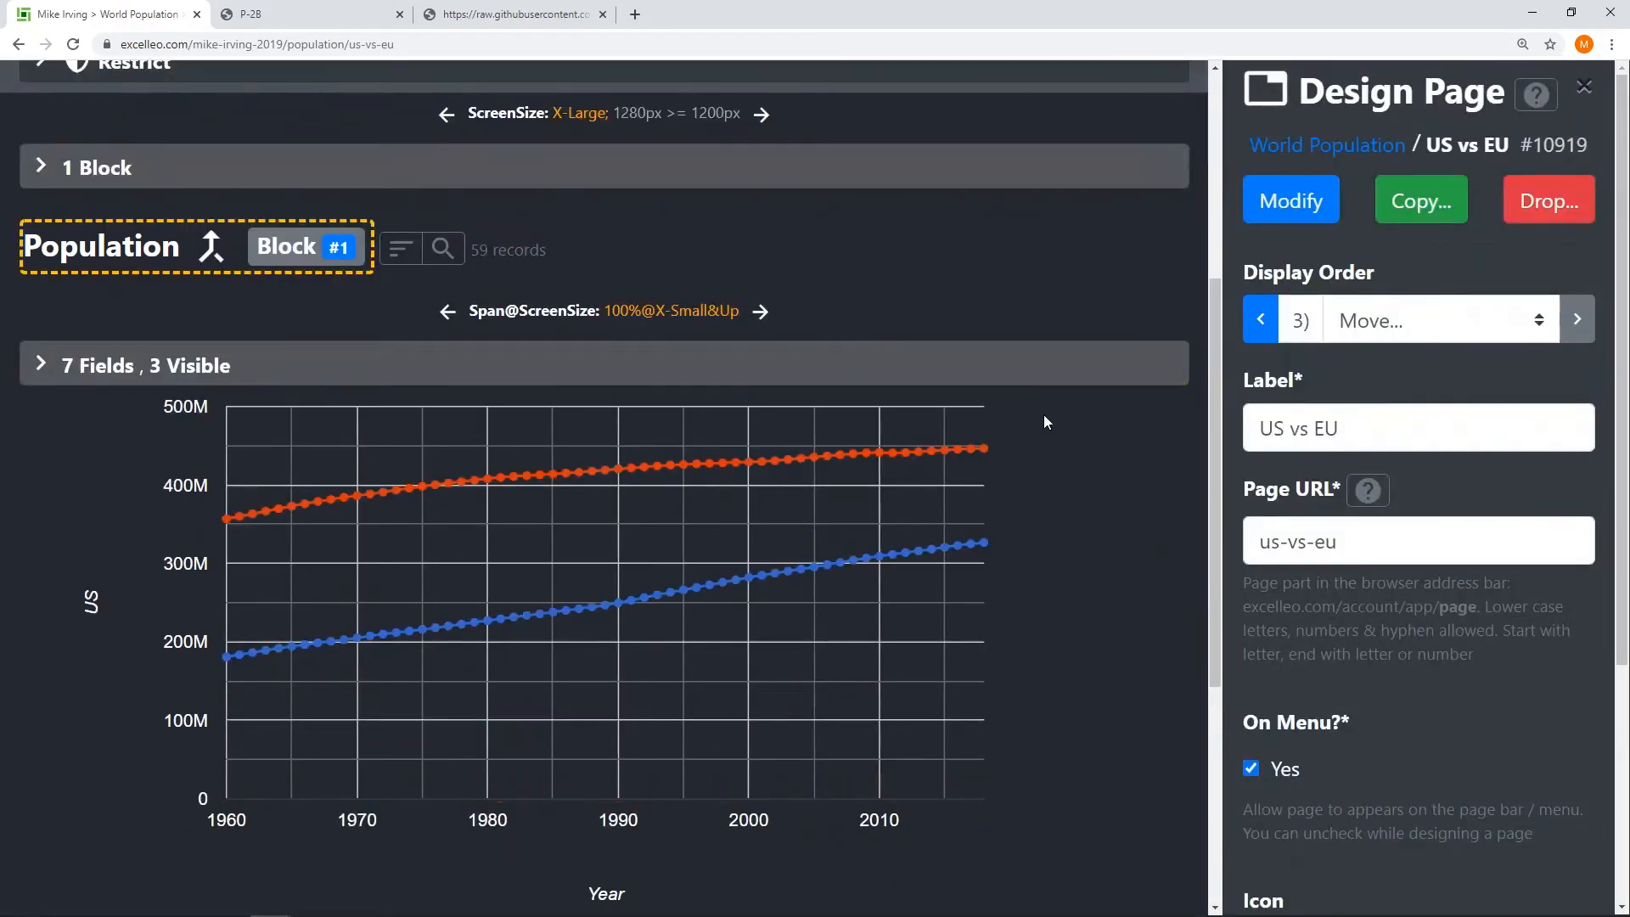
scroll(1424, 533, down, 15)
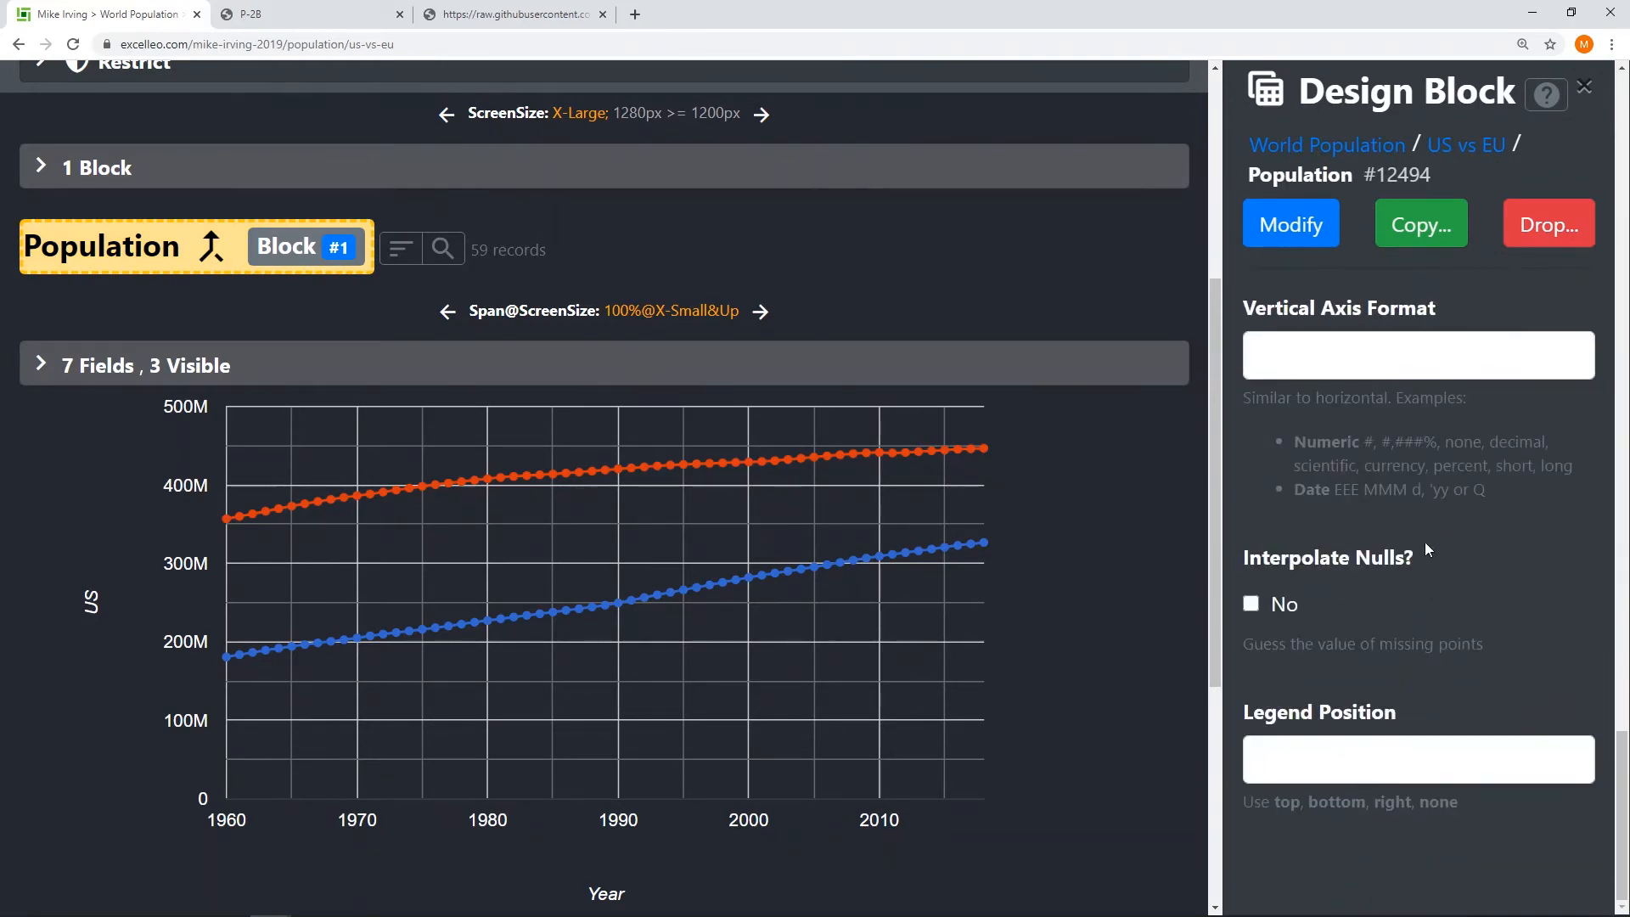
scroll(1499, 630, up, 10)
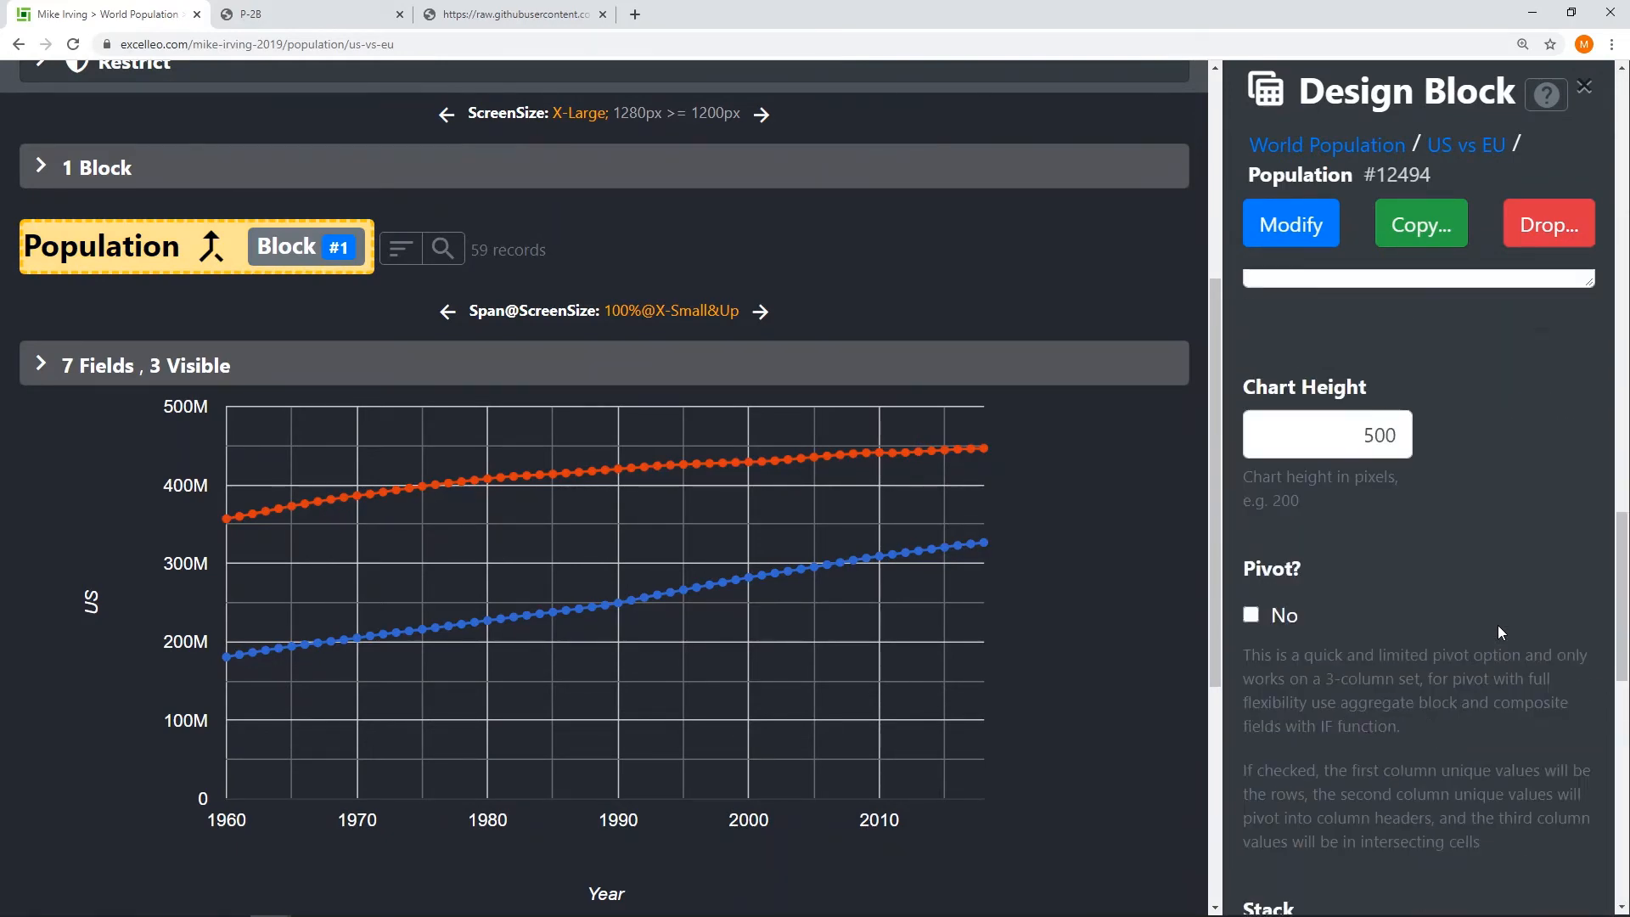
scroll(1500, 630, down, 4)
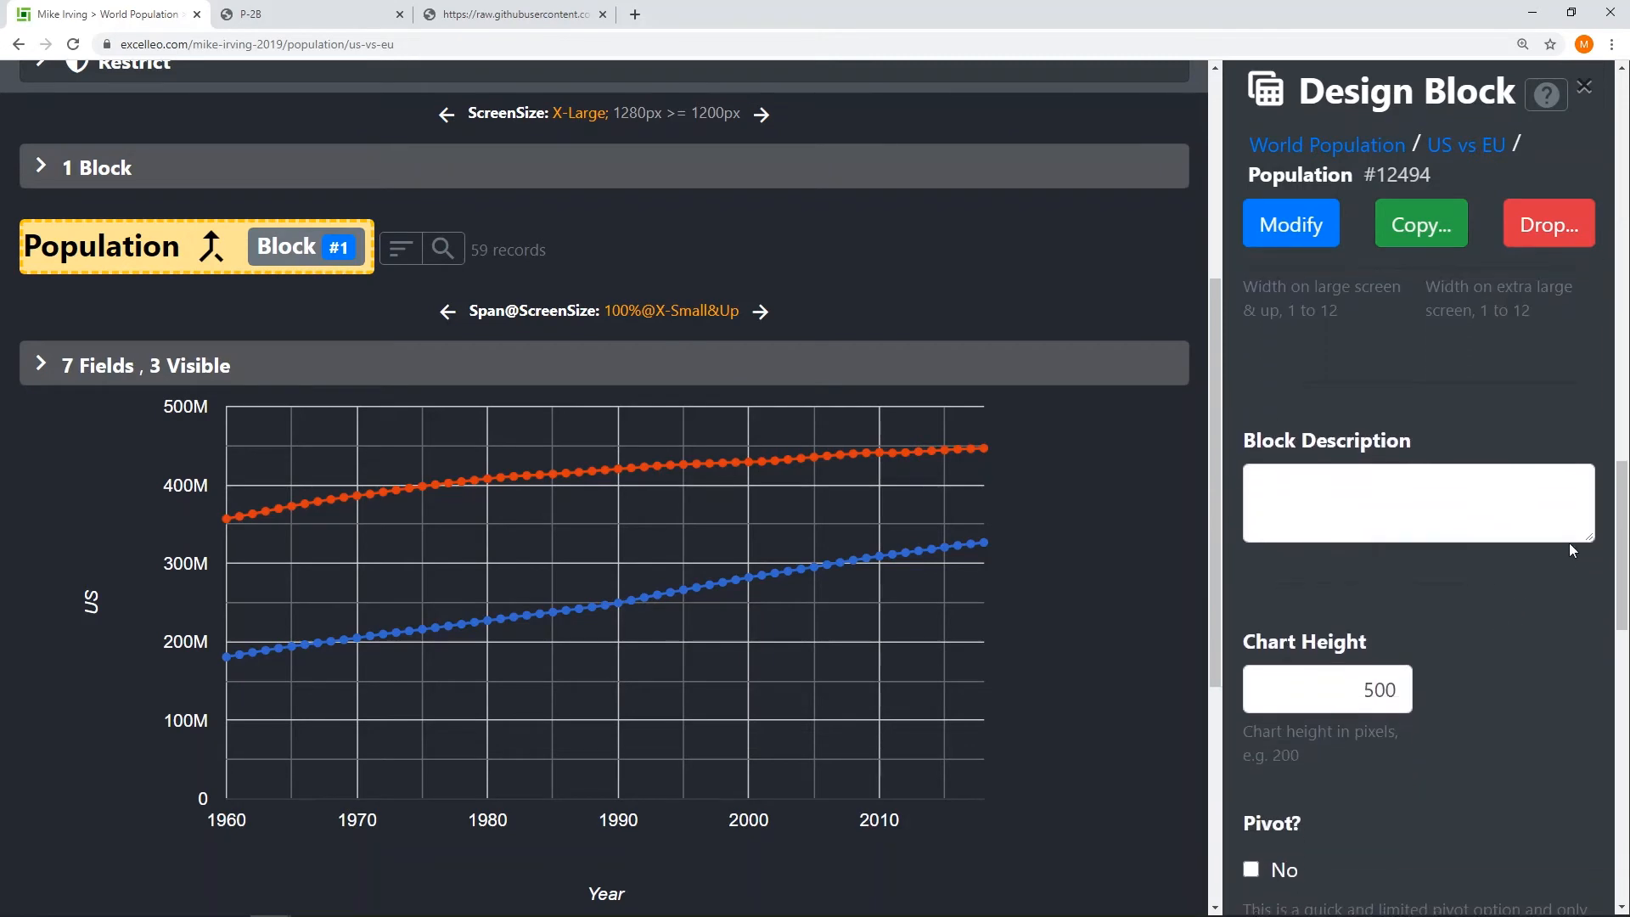
drag(1583, 532, 1584, 683)
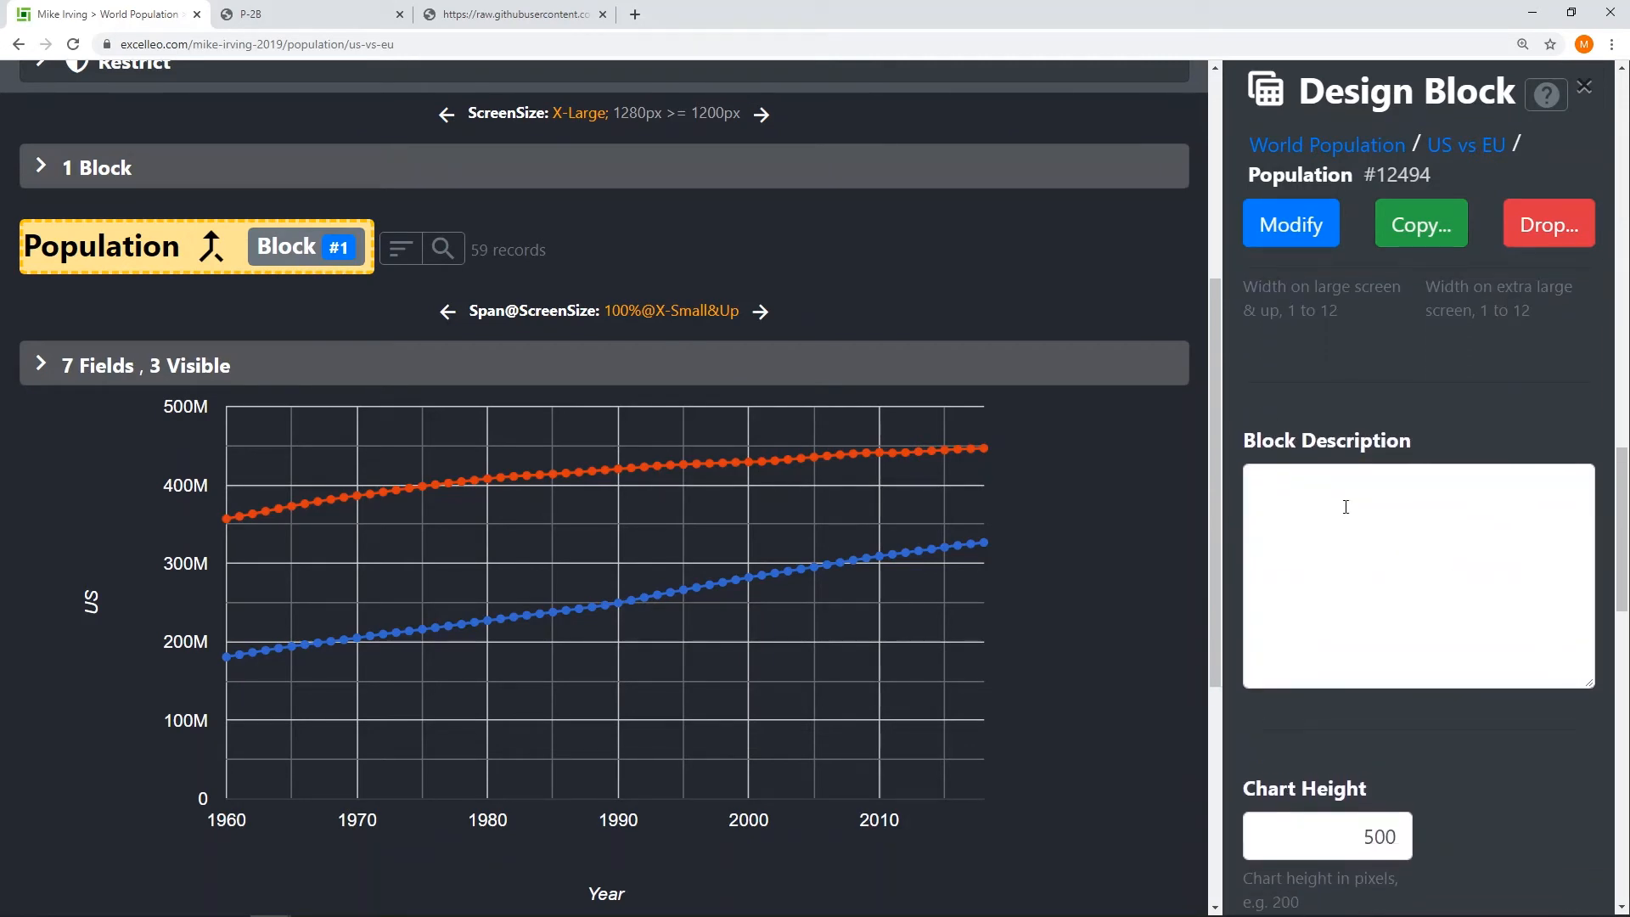
click(1346, 507)
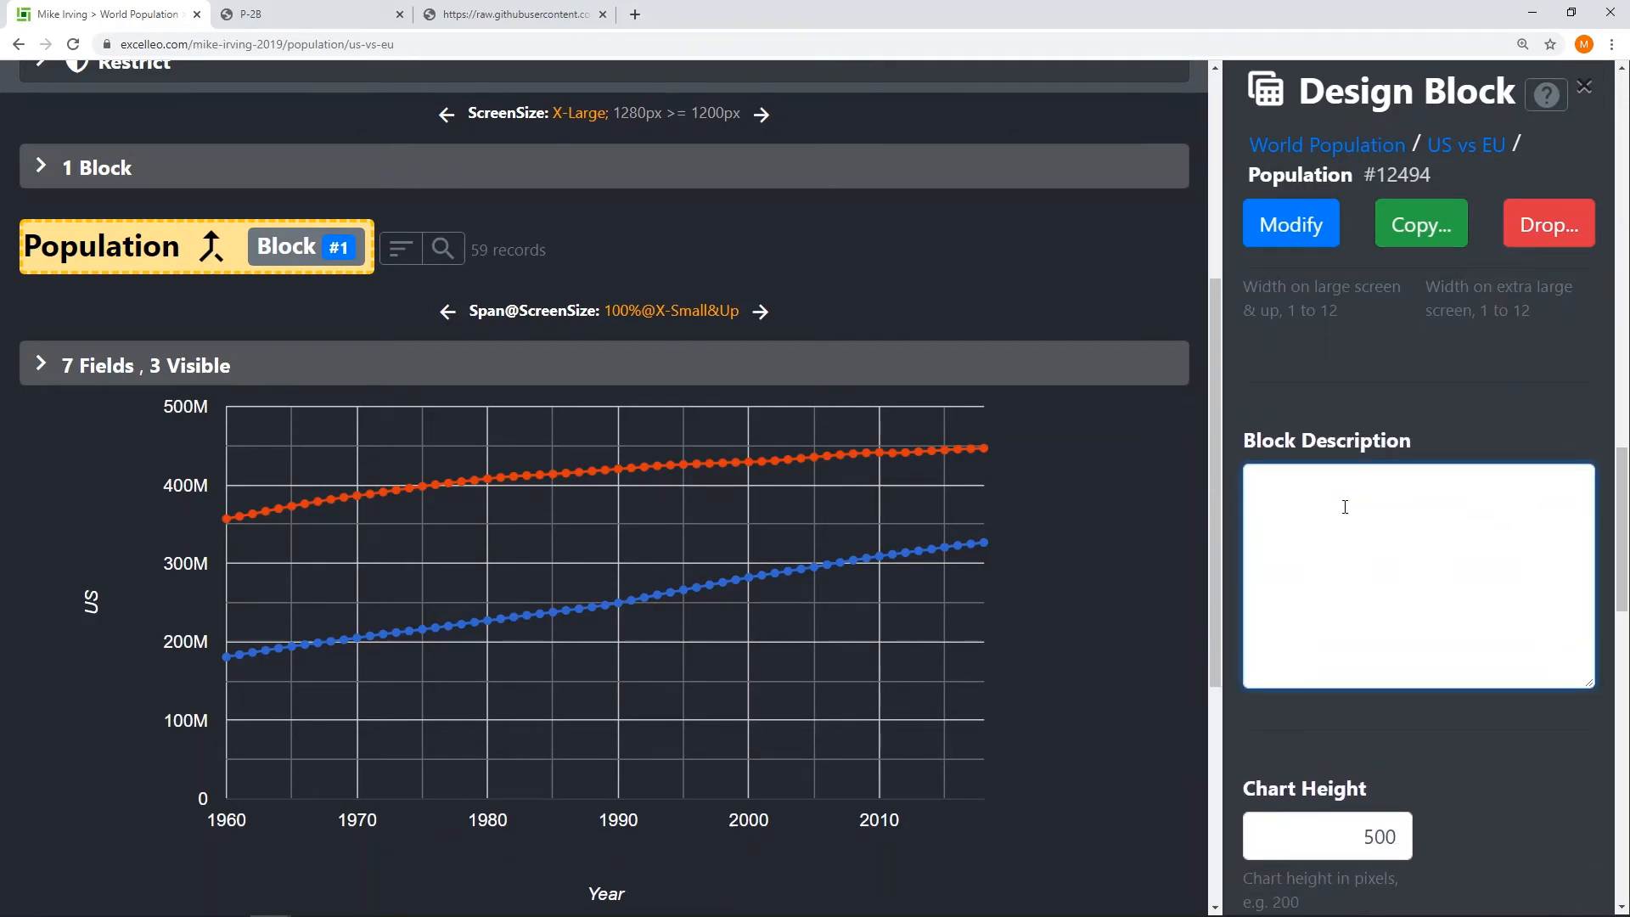
text(Hover over points in)
text(the line c)
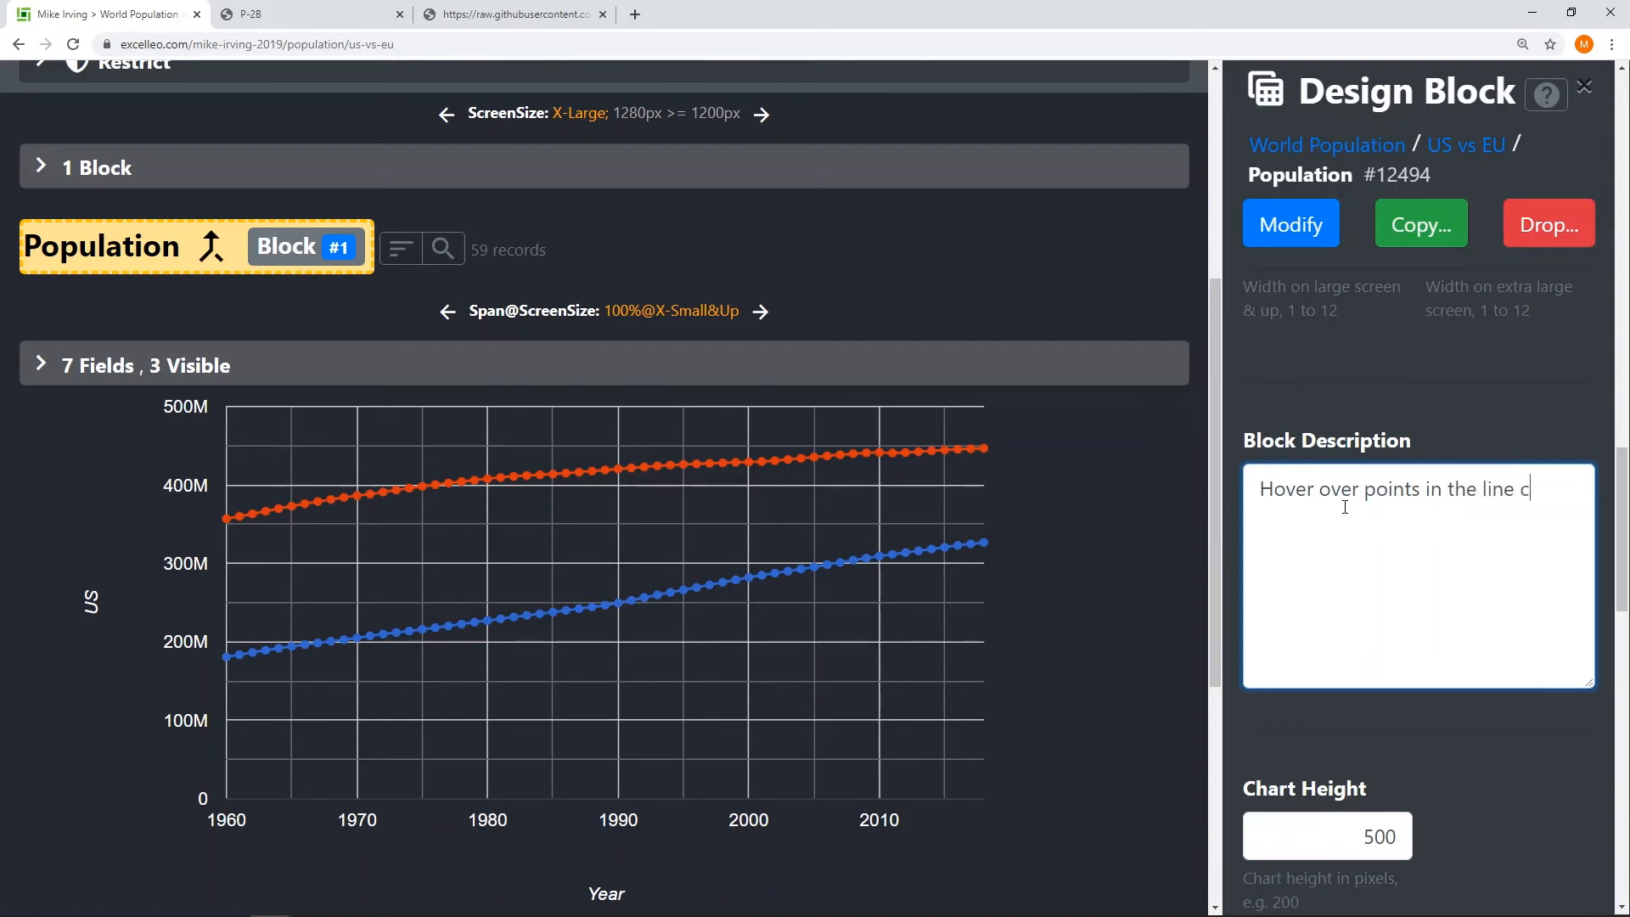
text(harts to see values)
click(1290, 224)
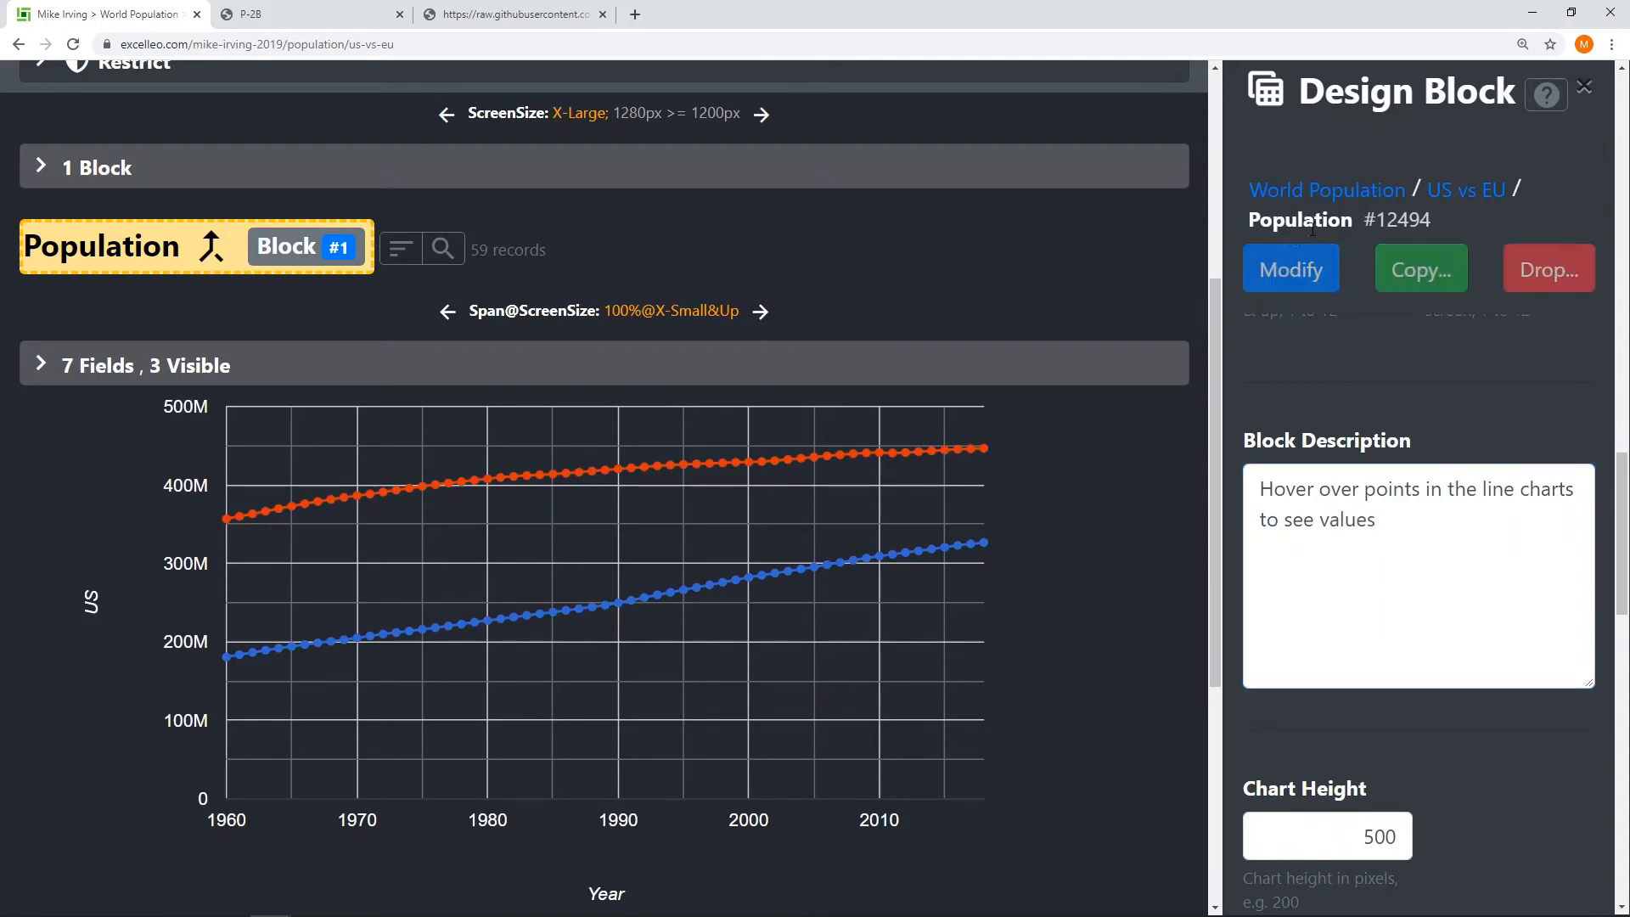
Step: Make the word points bold in the block description by wrapping it as **points**, save the block and leave design mode
drag(401, 413, 21, 414)
click(254, 405)
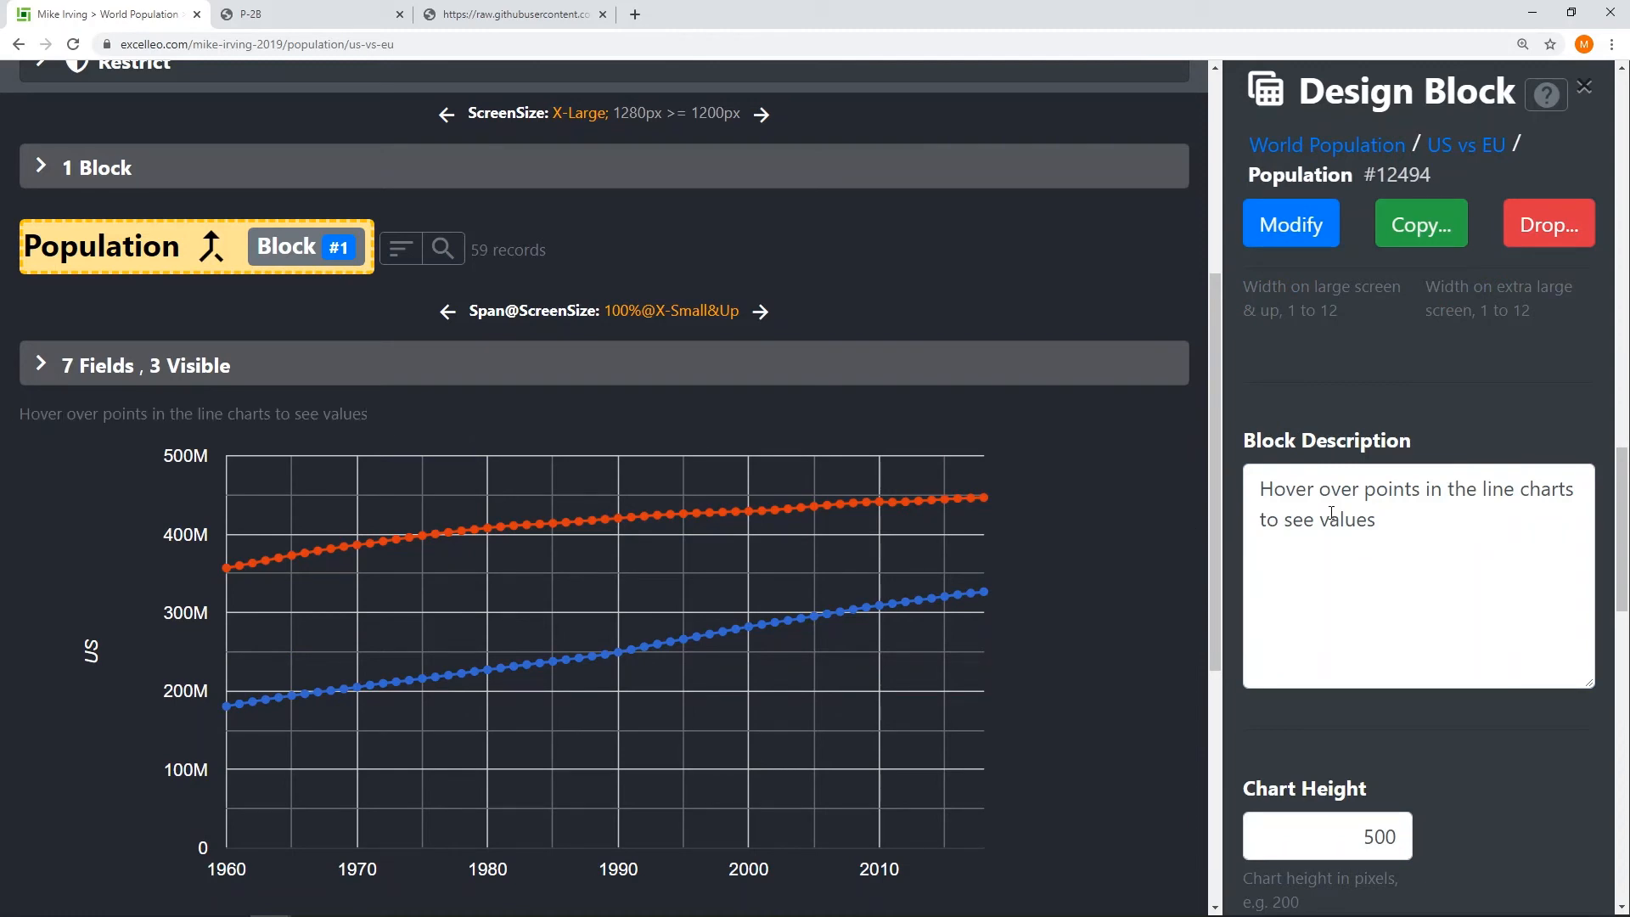
click(1366, 490)
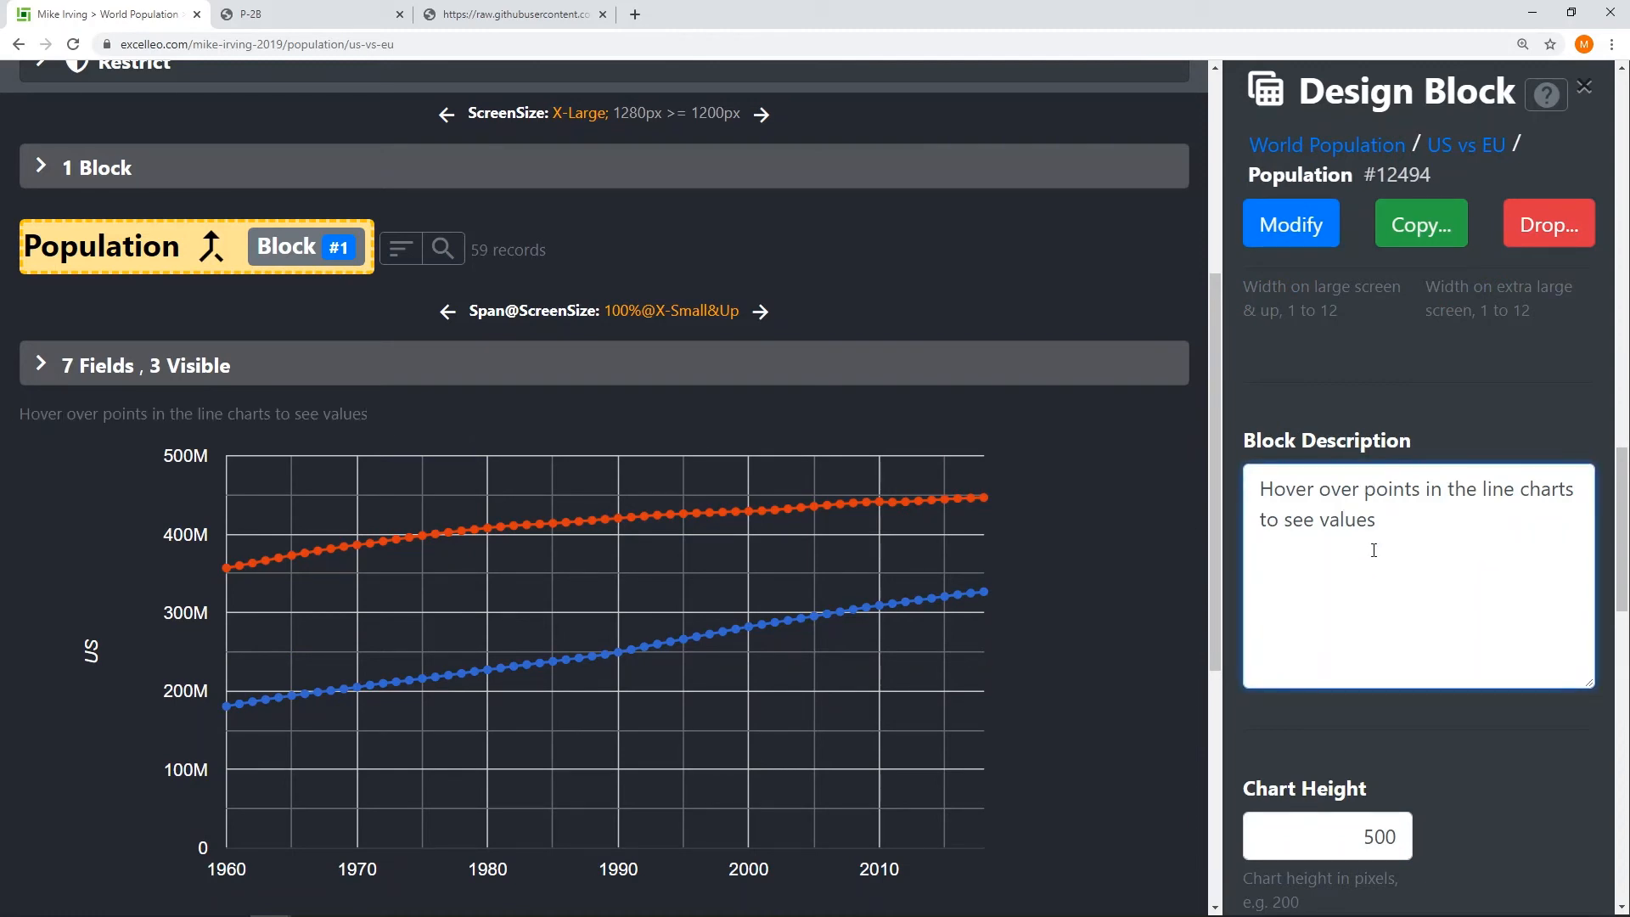
text(**)
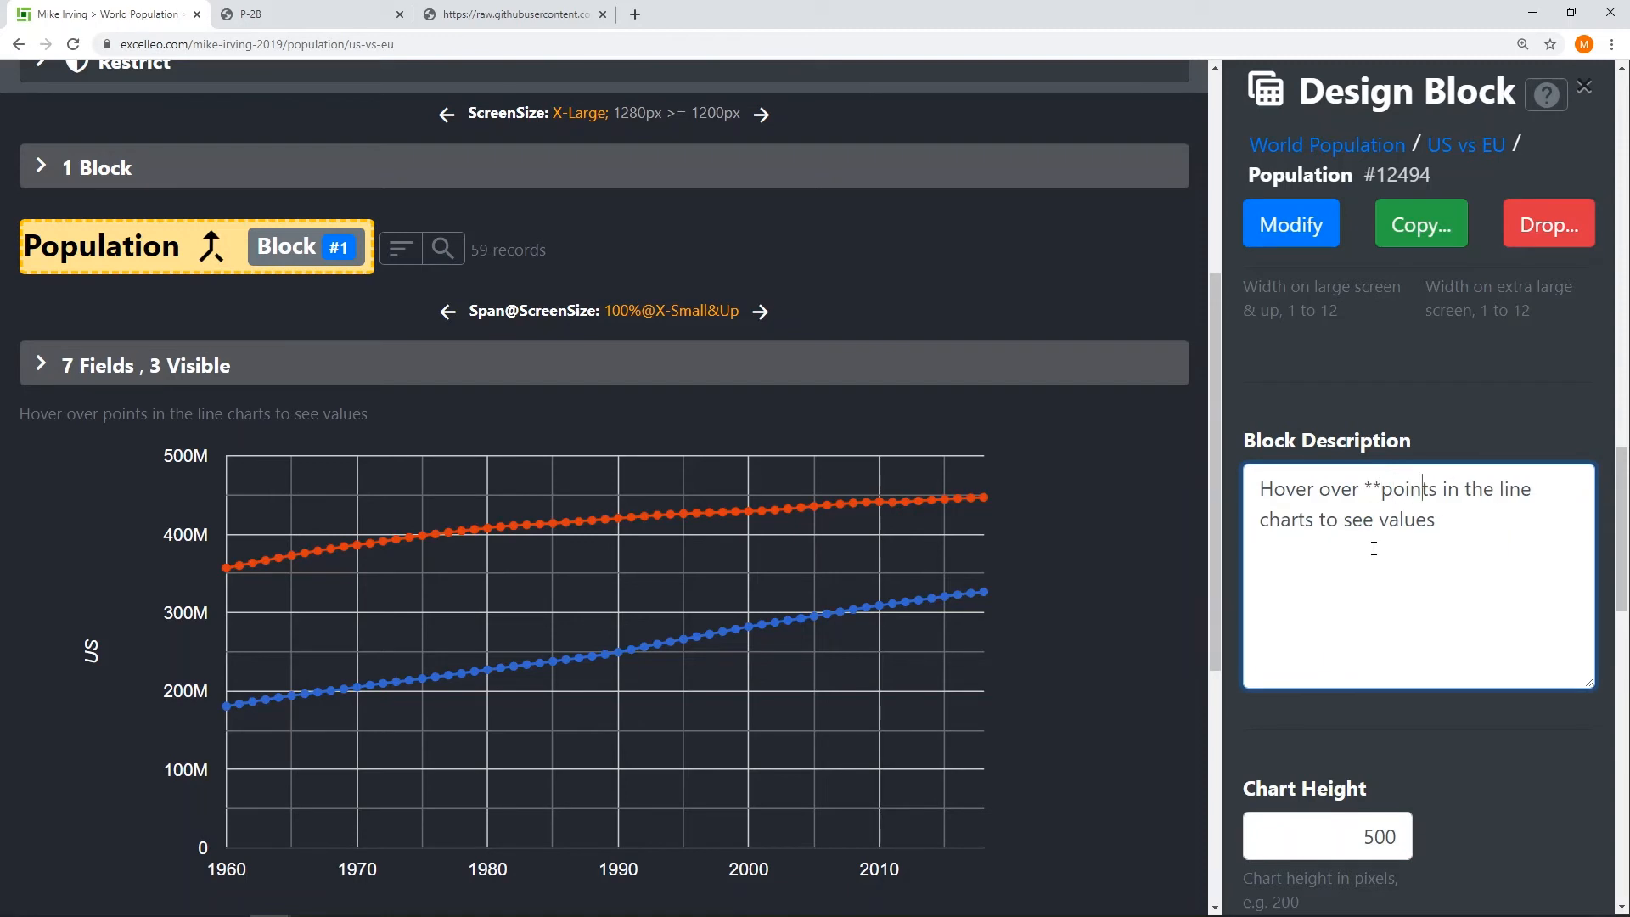
key(Right)
key(Right)
key(Right)
key(Right)
key(Right)
key(Right)
text(**)
click(1291, 226)
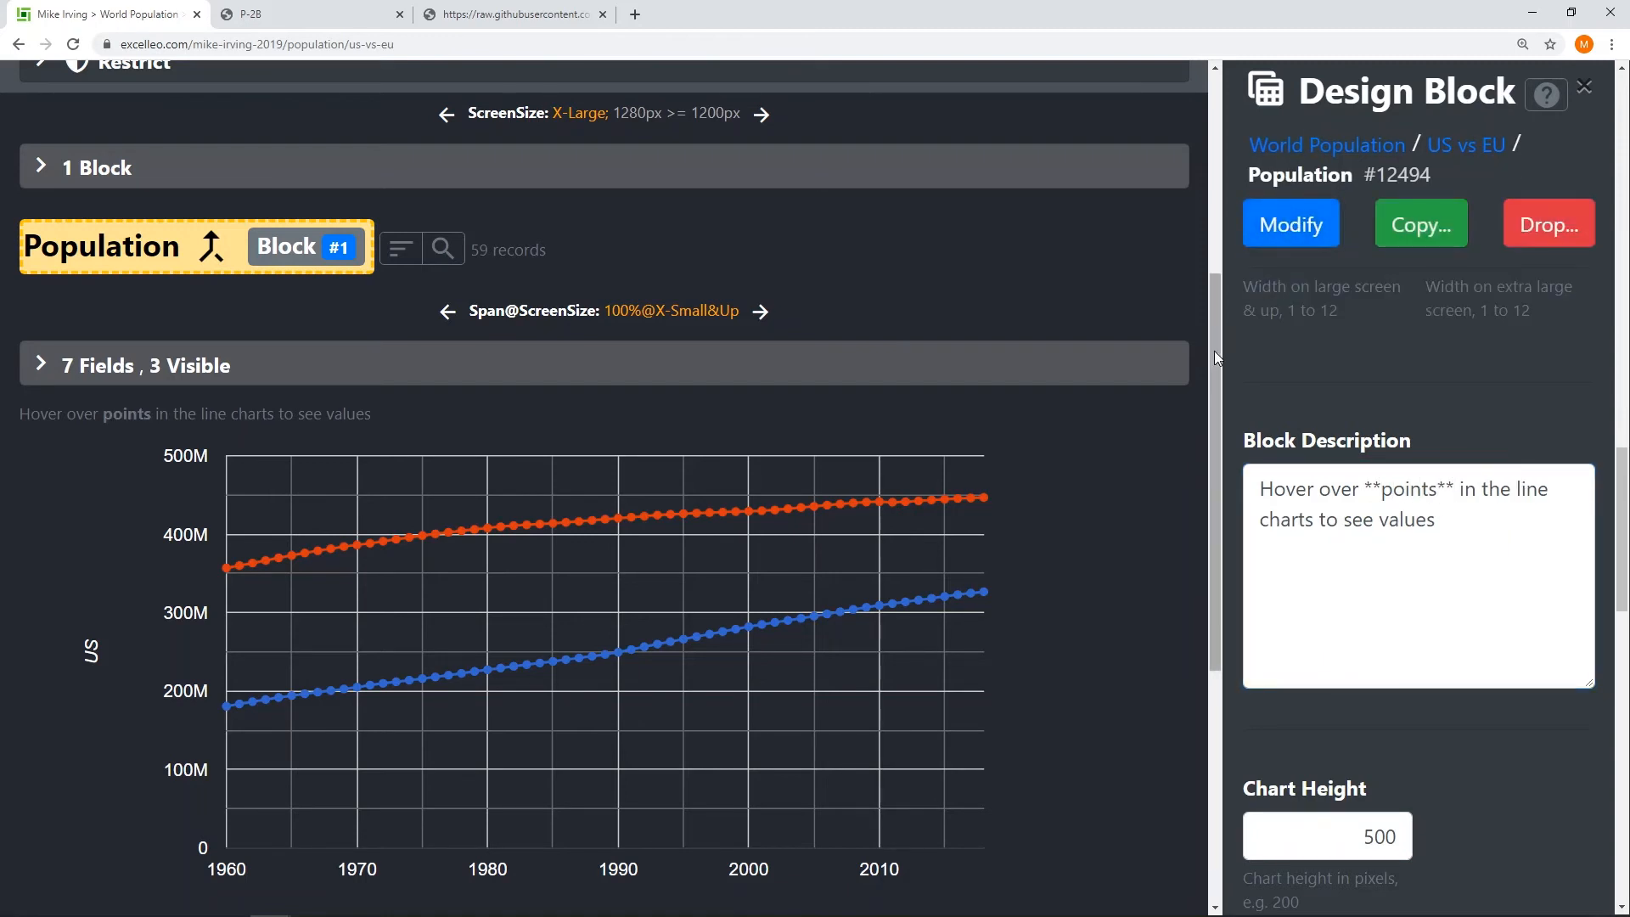
click(1582, 85)
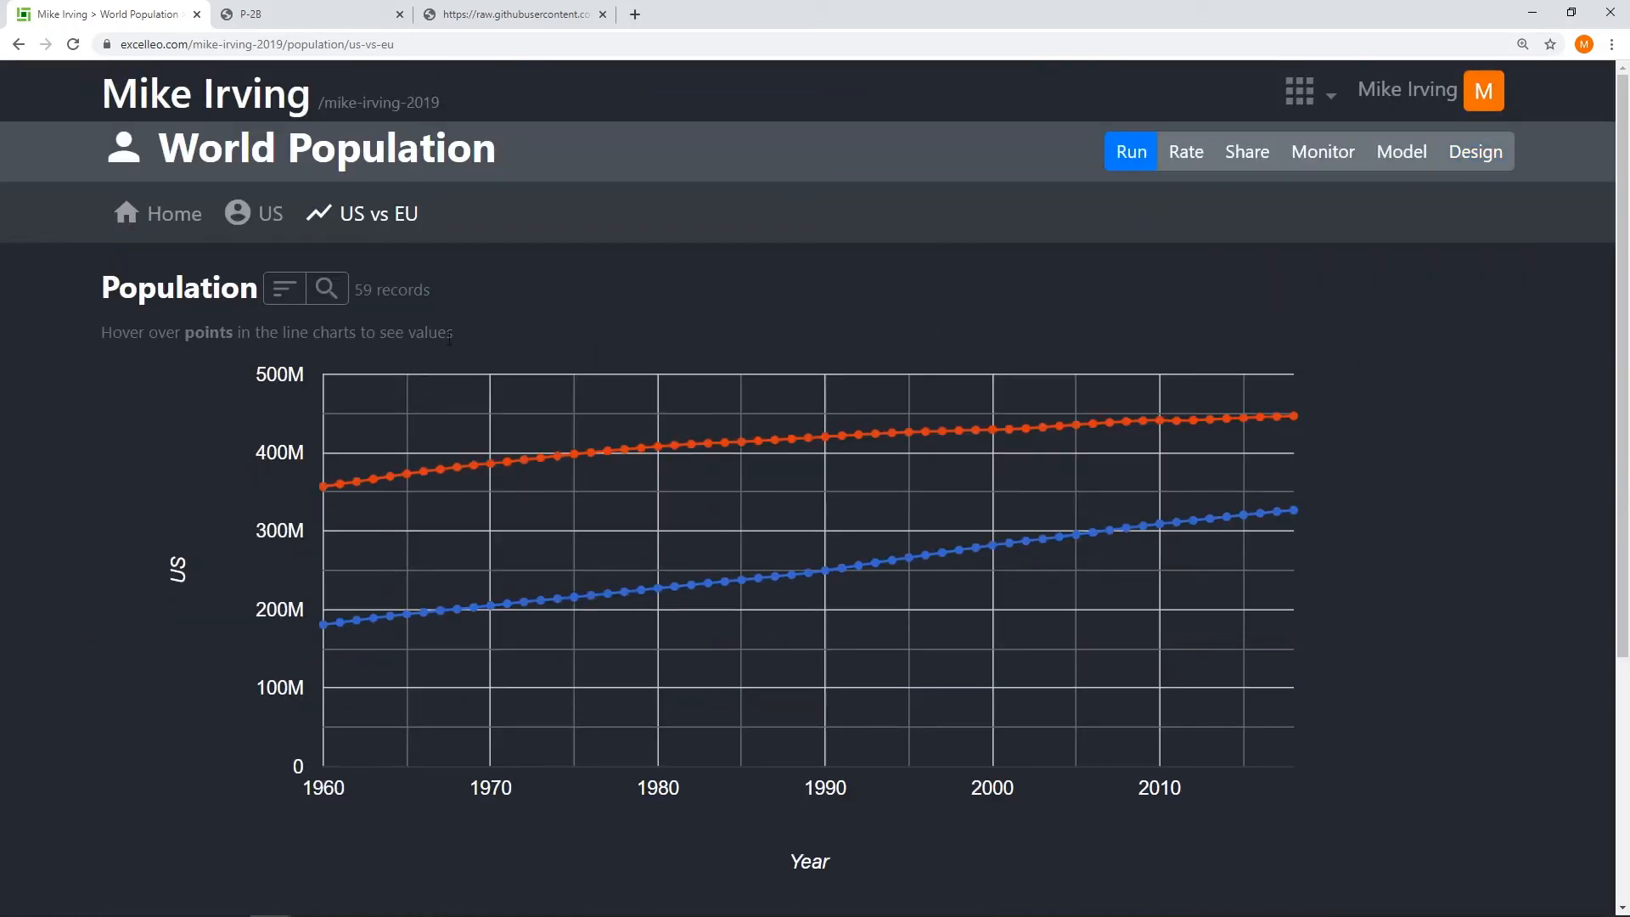
Step: Create a new entity named observation in the app's data model
click(1402, 161)
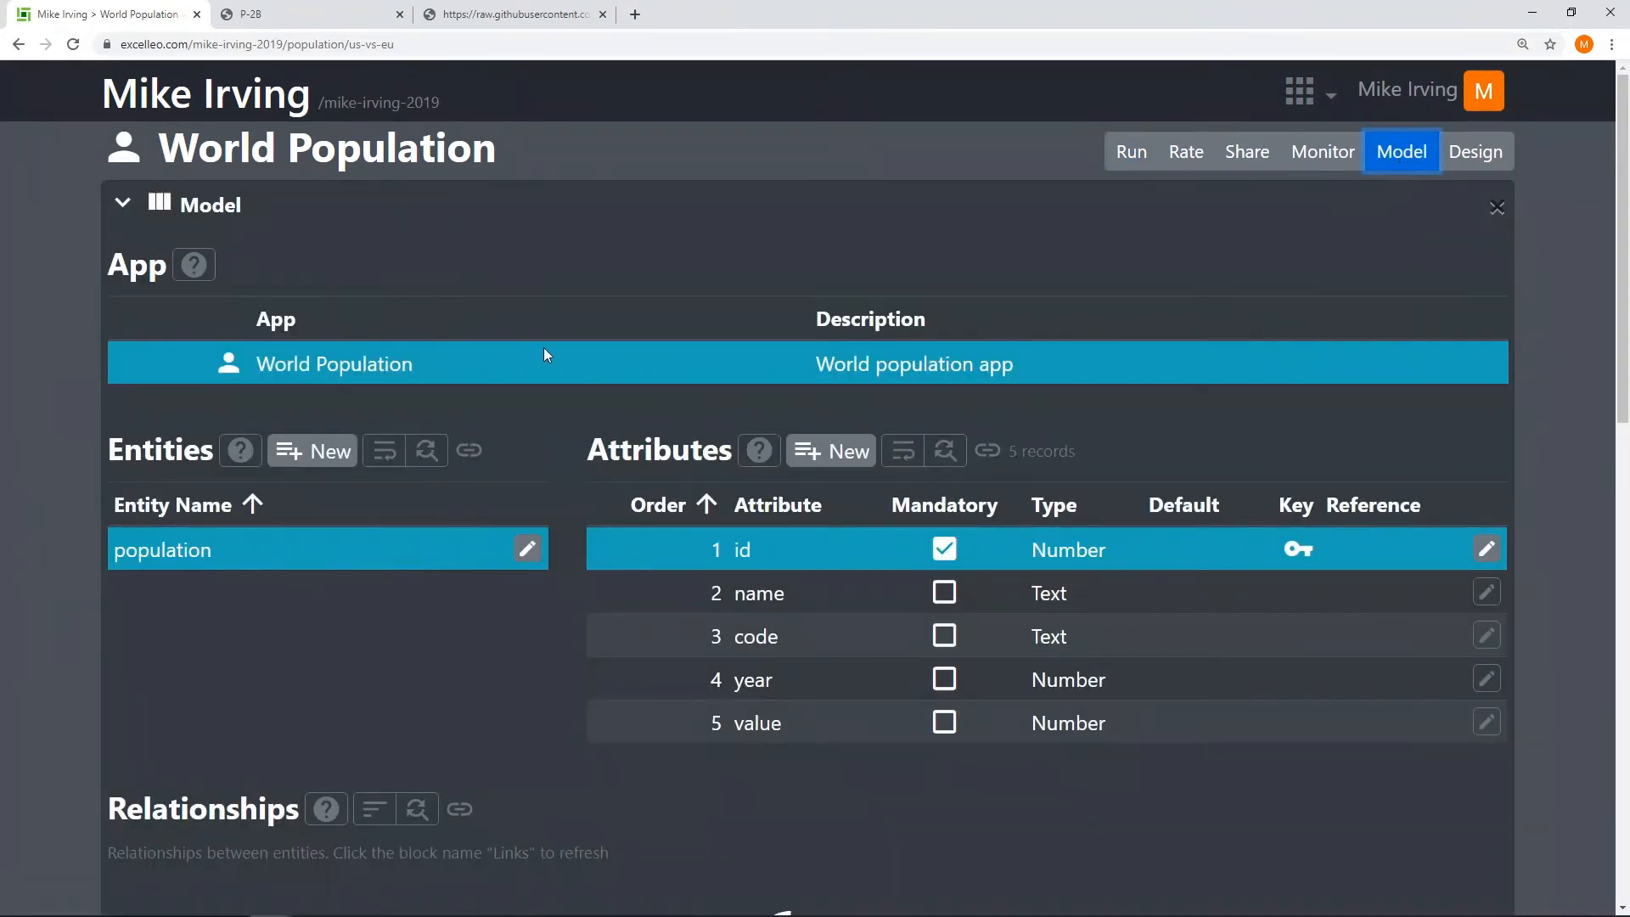
click(294, 463)
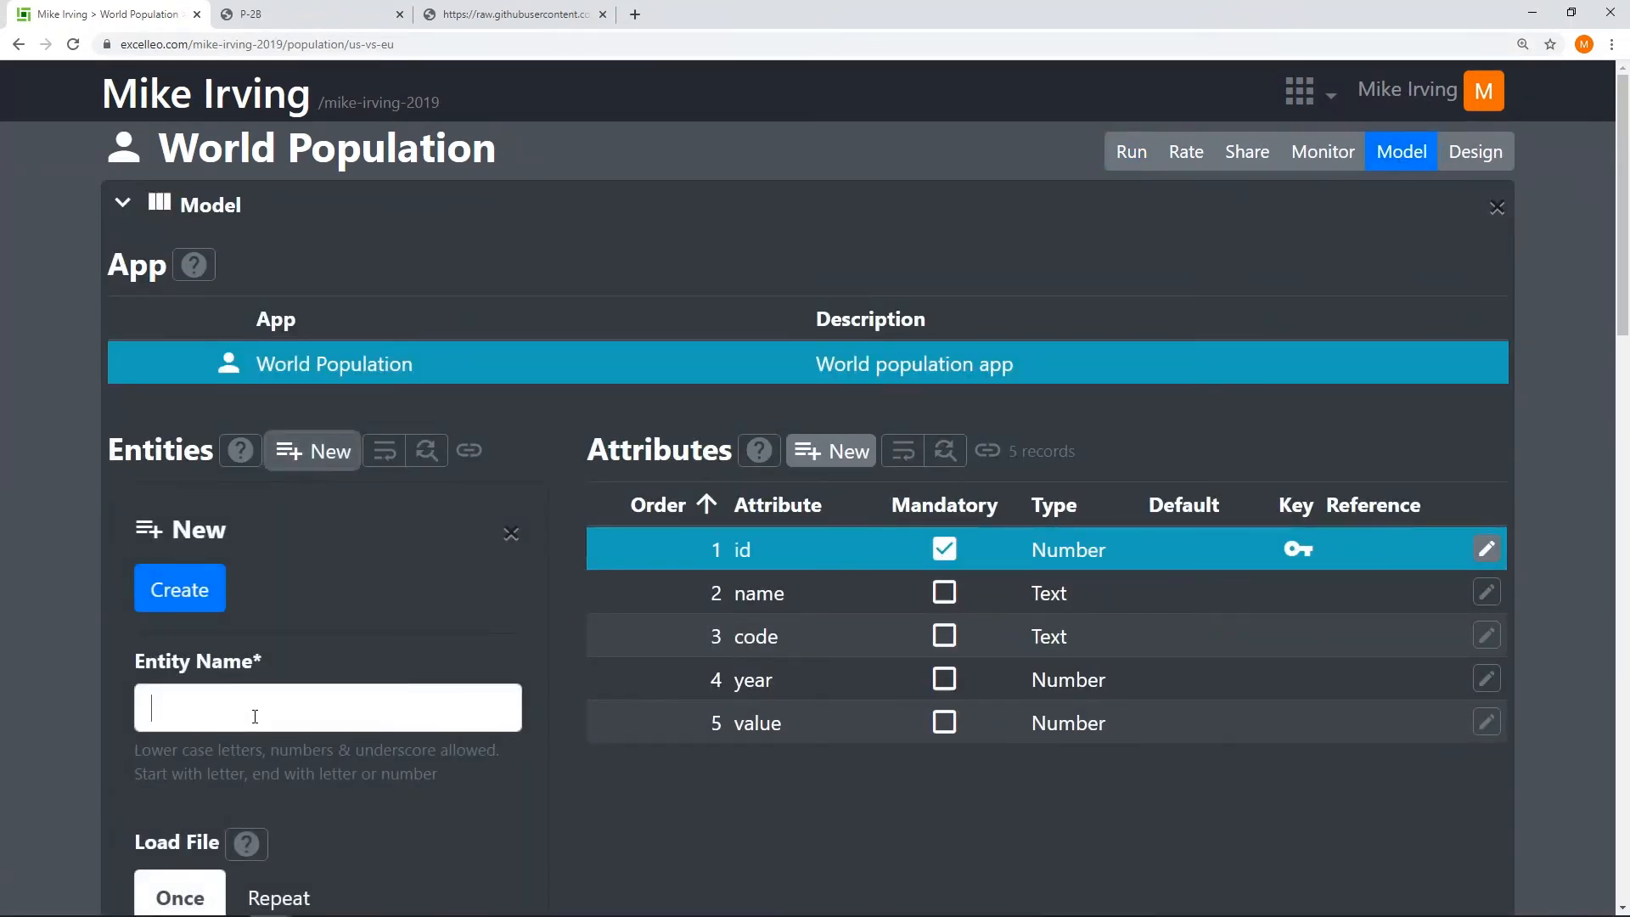
text(o)
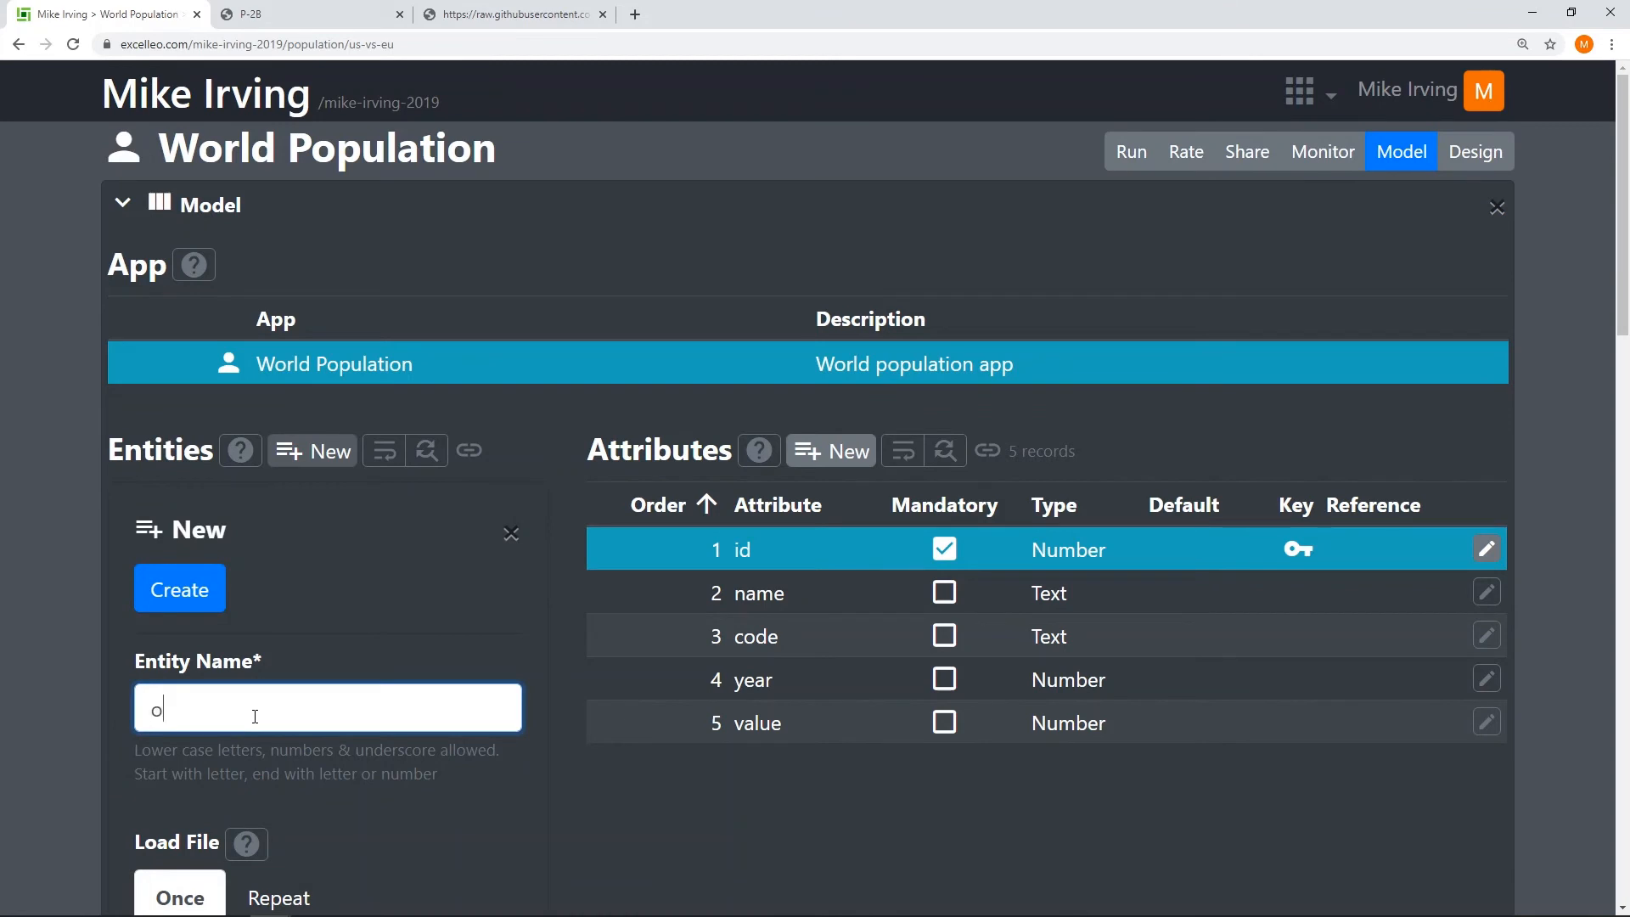
text(bservation)
click(212, 579)
click(244, 584)
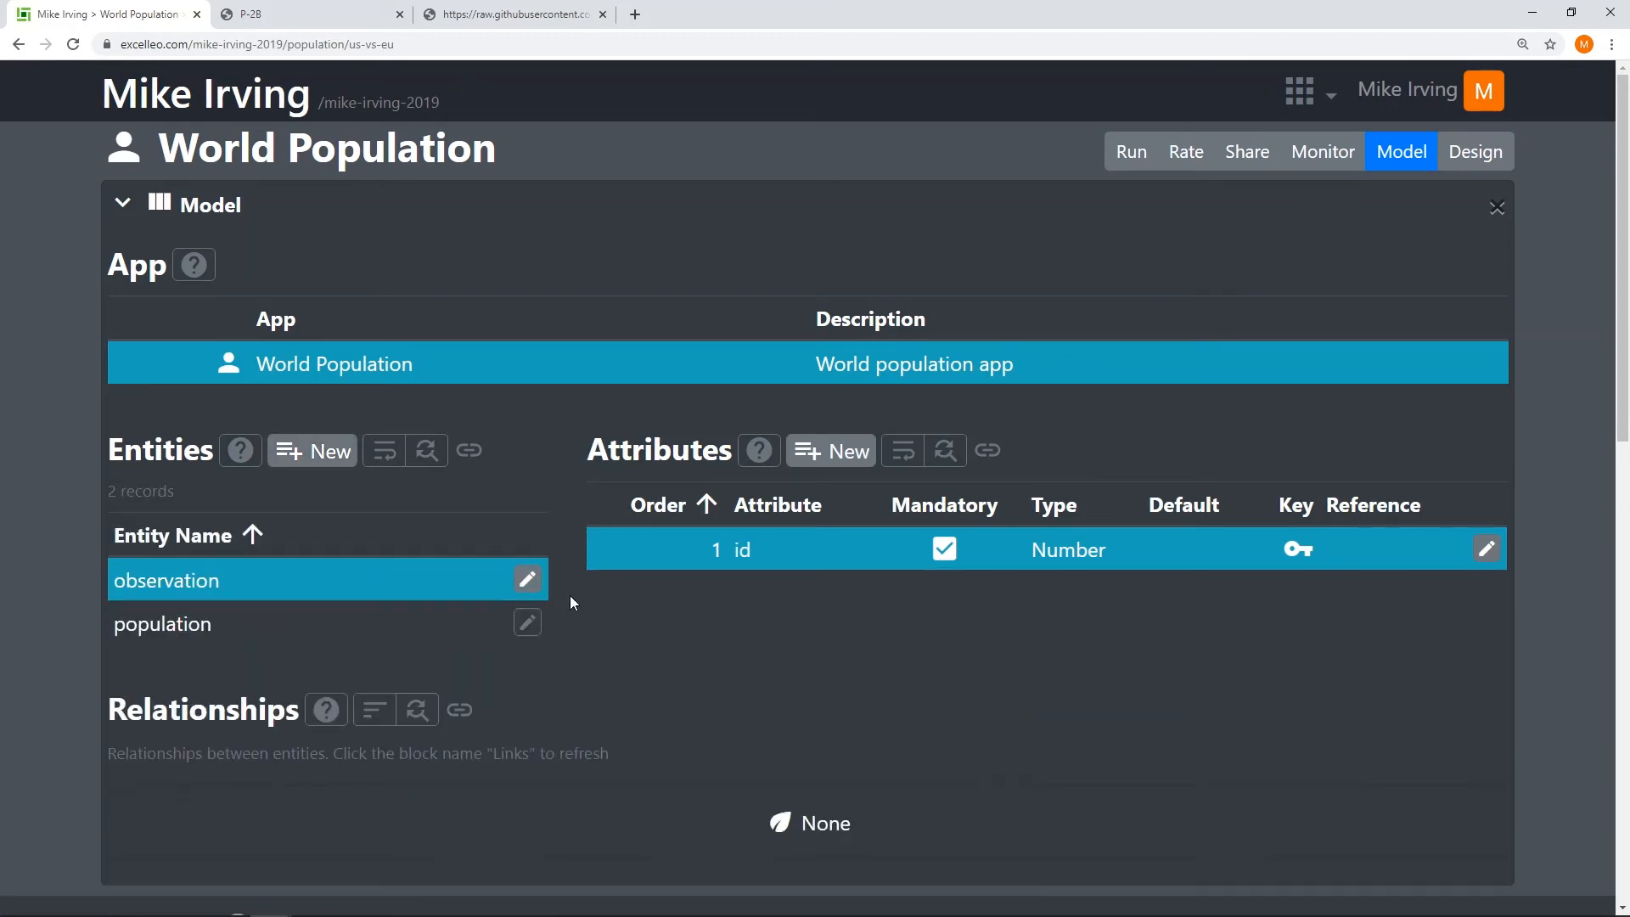
Step: Add a mandatory attribute named description to the observation entity, with data type Text - Longer and attribute type Value
click(832, 451)
scroll(966, 473, down, 2)
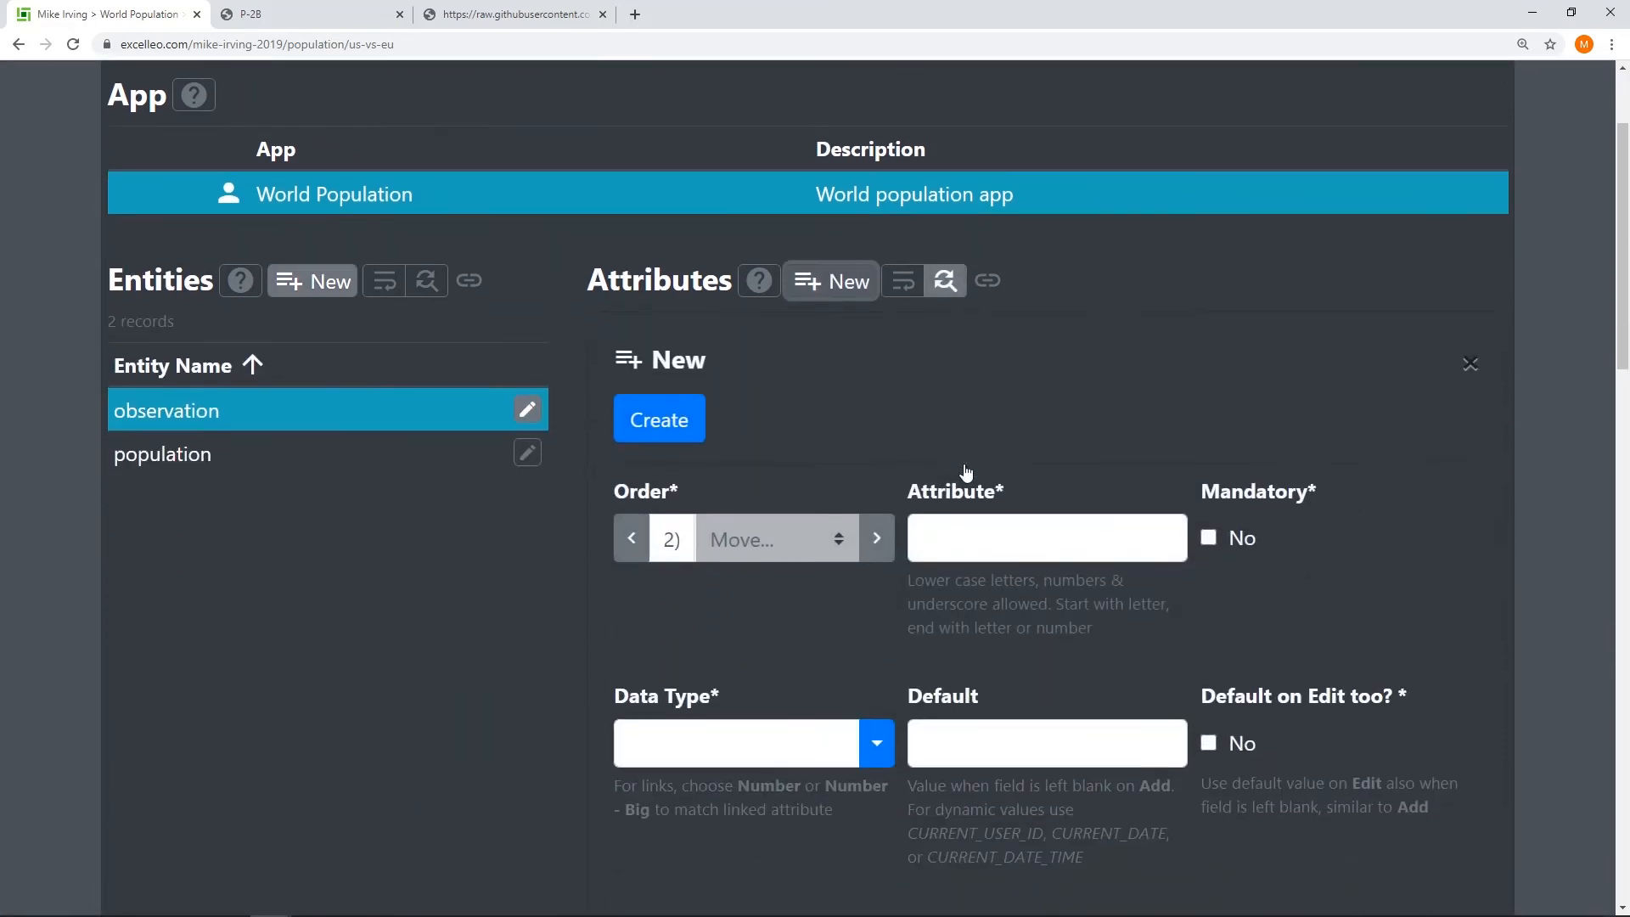
click(991, 530)
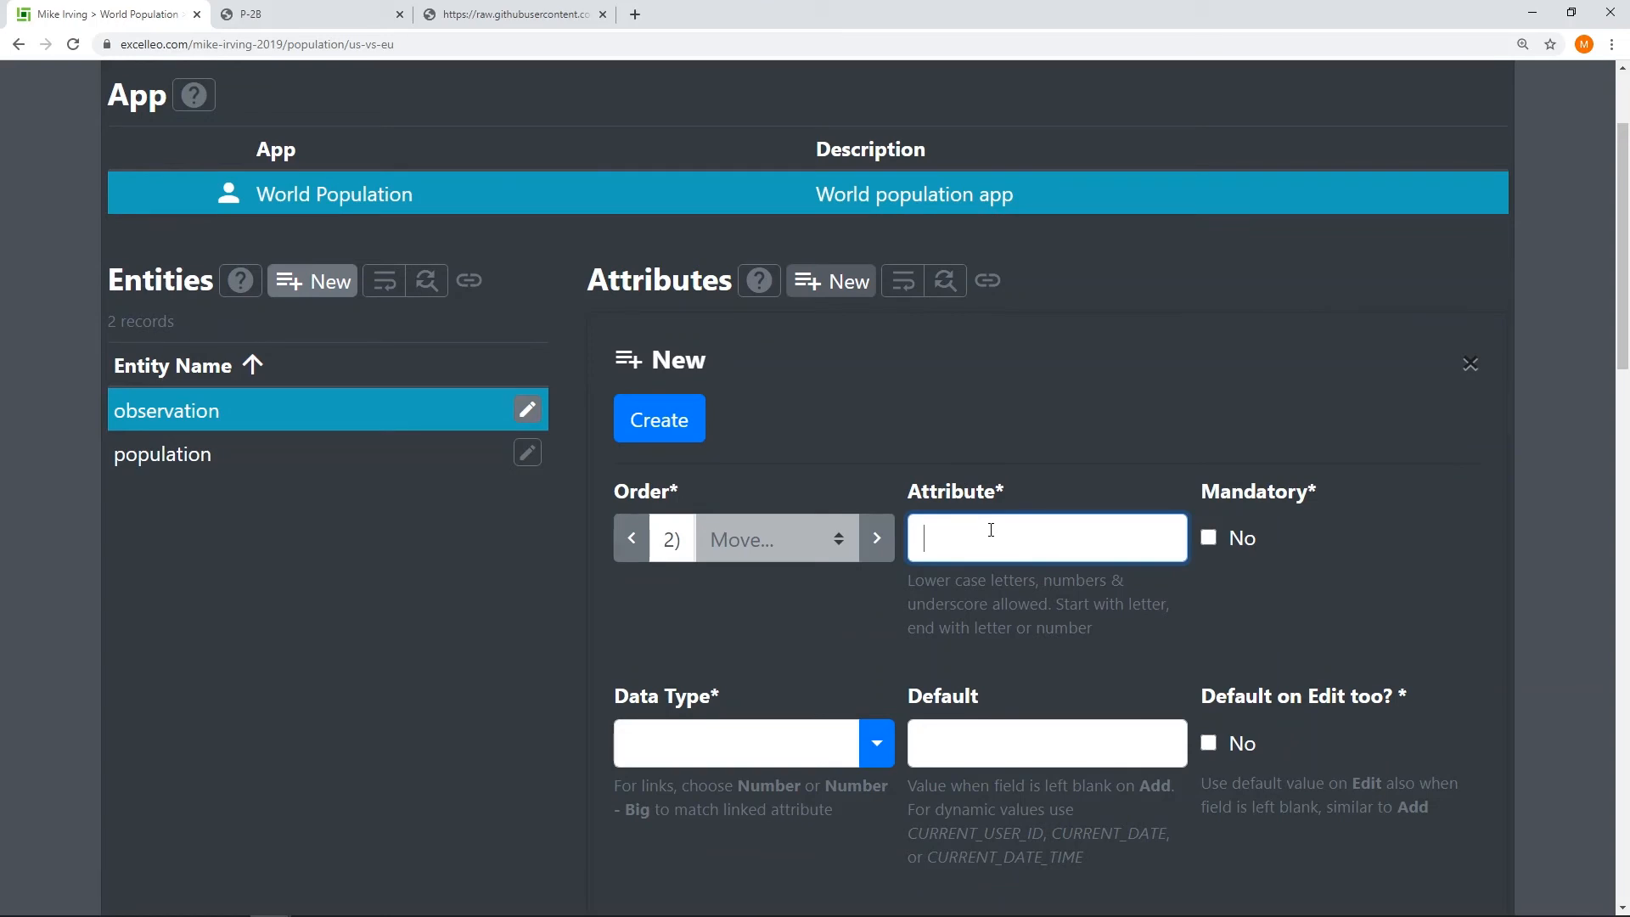
text(descripotion)
click(1209, 537)
click(869, 746)
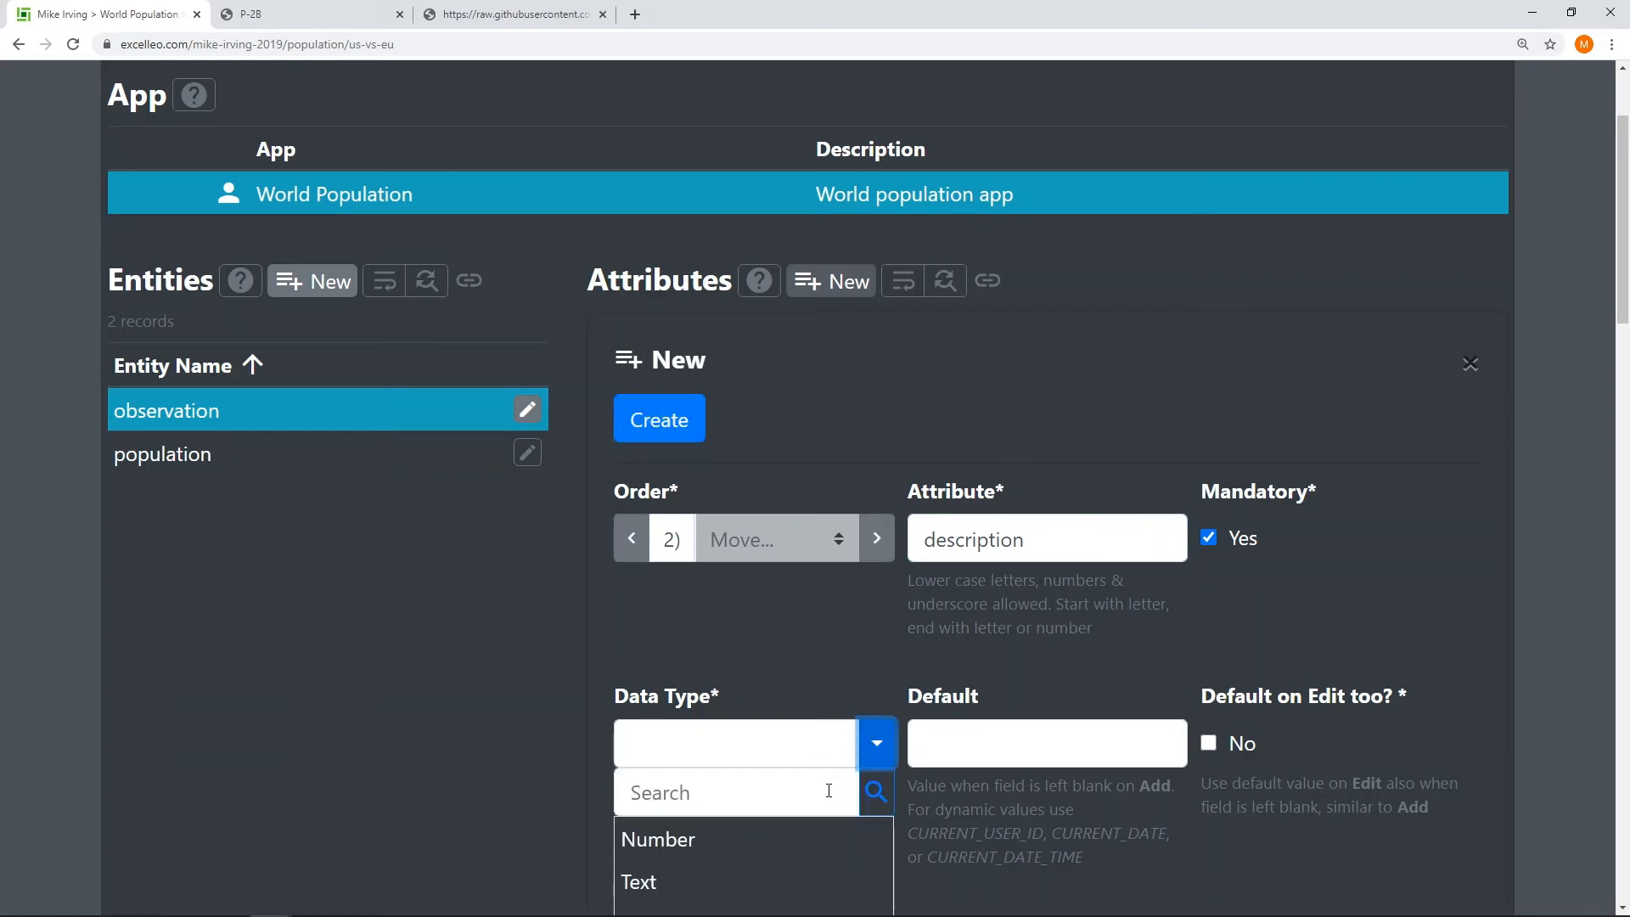
scroll(827, 788, down, 3)
click(728, 794)
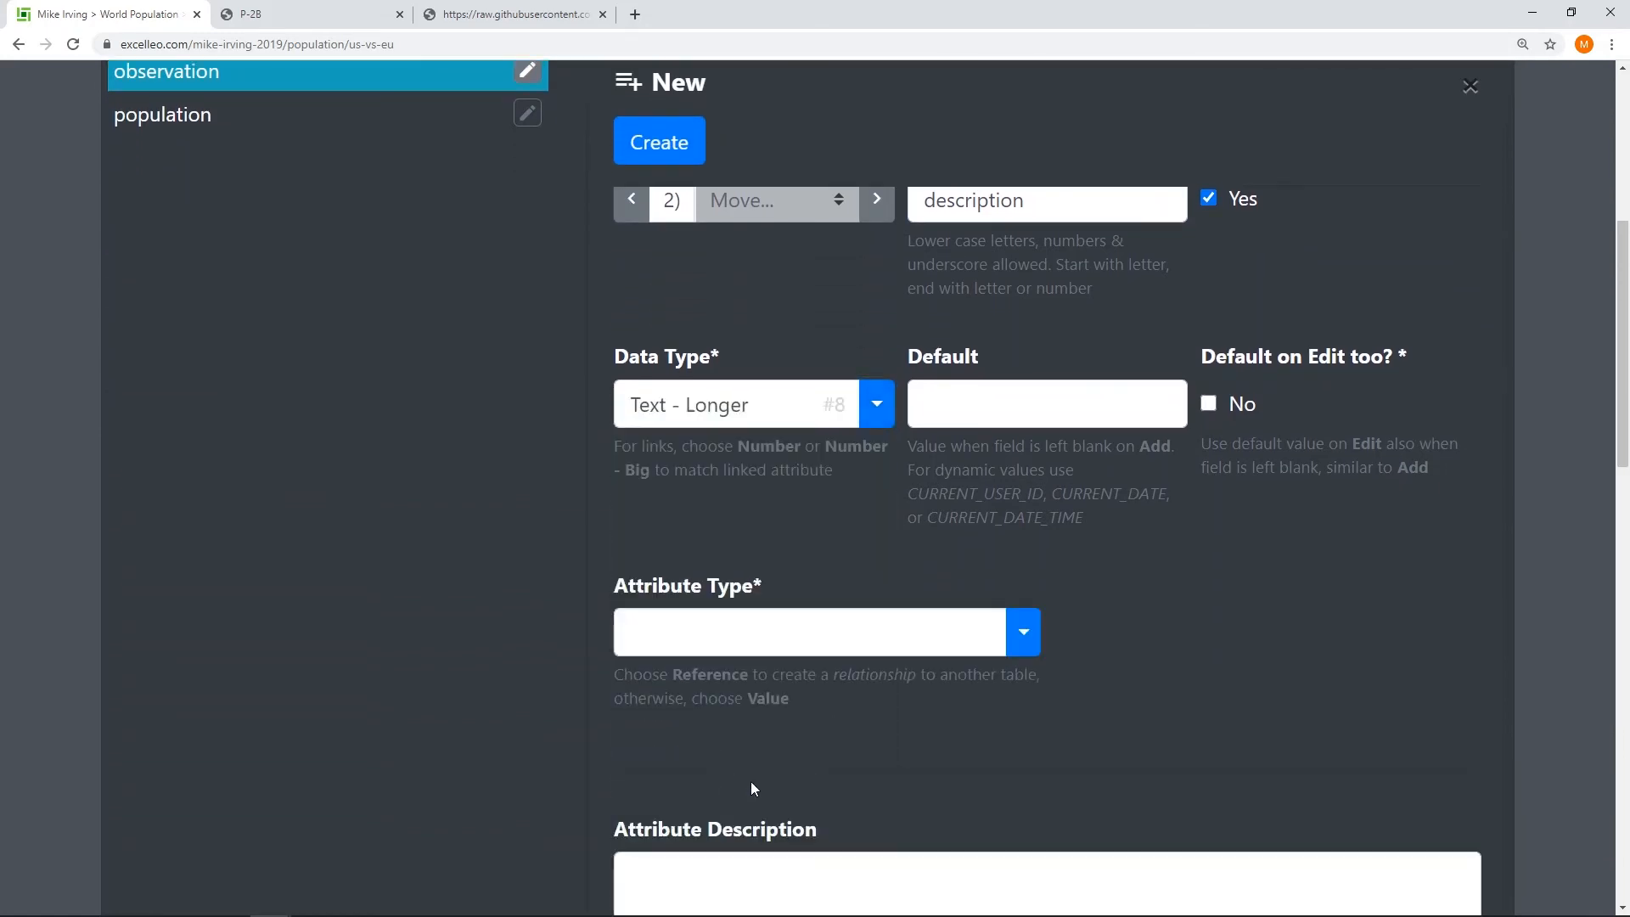
click(1023, 633)
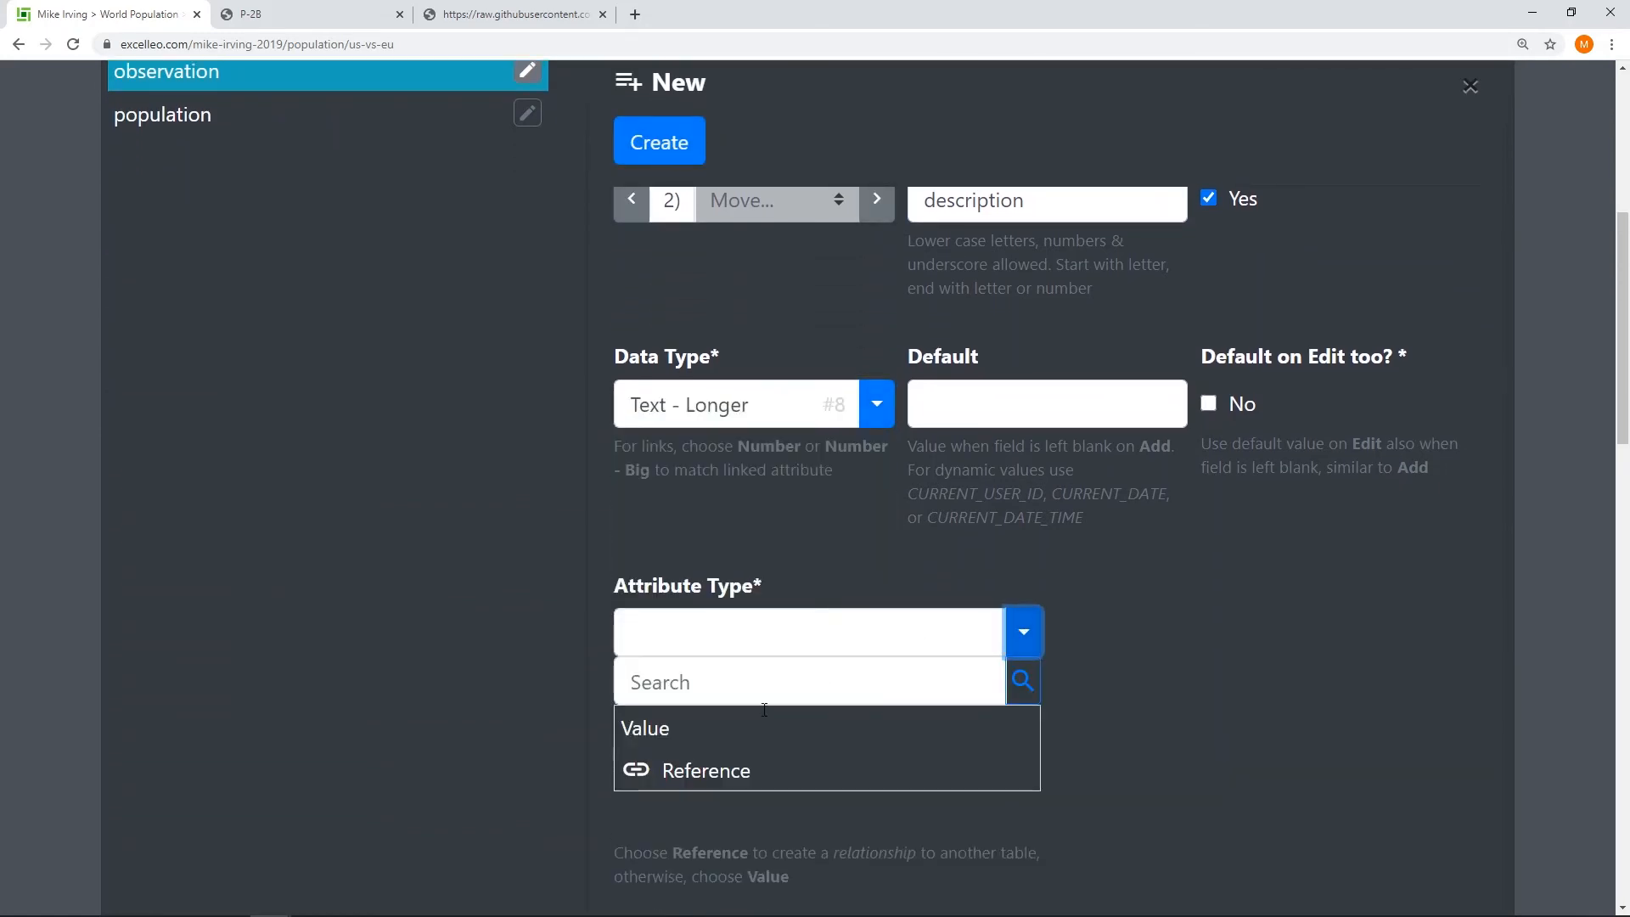
click(722, 731)
scroll(1103, 642, up, 4)
click(659, 503)
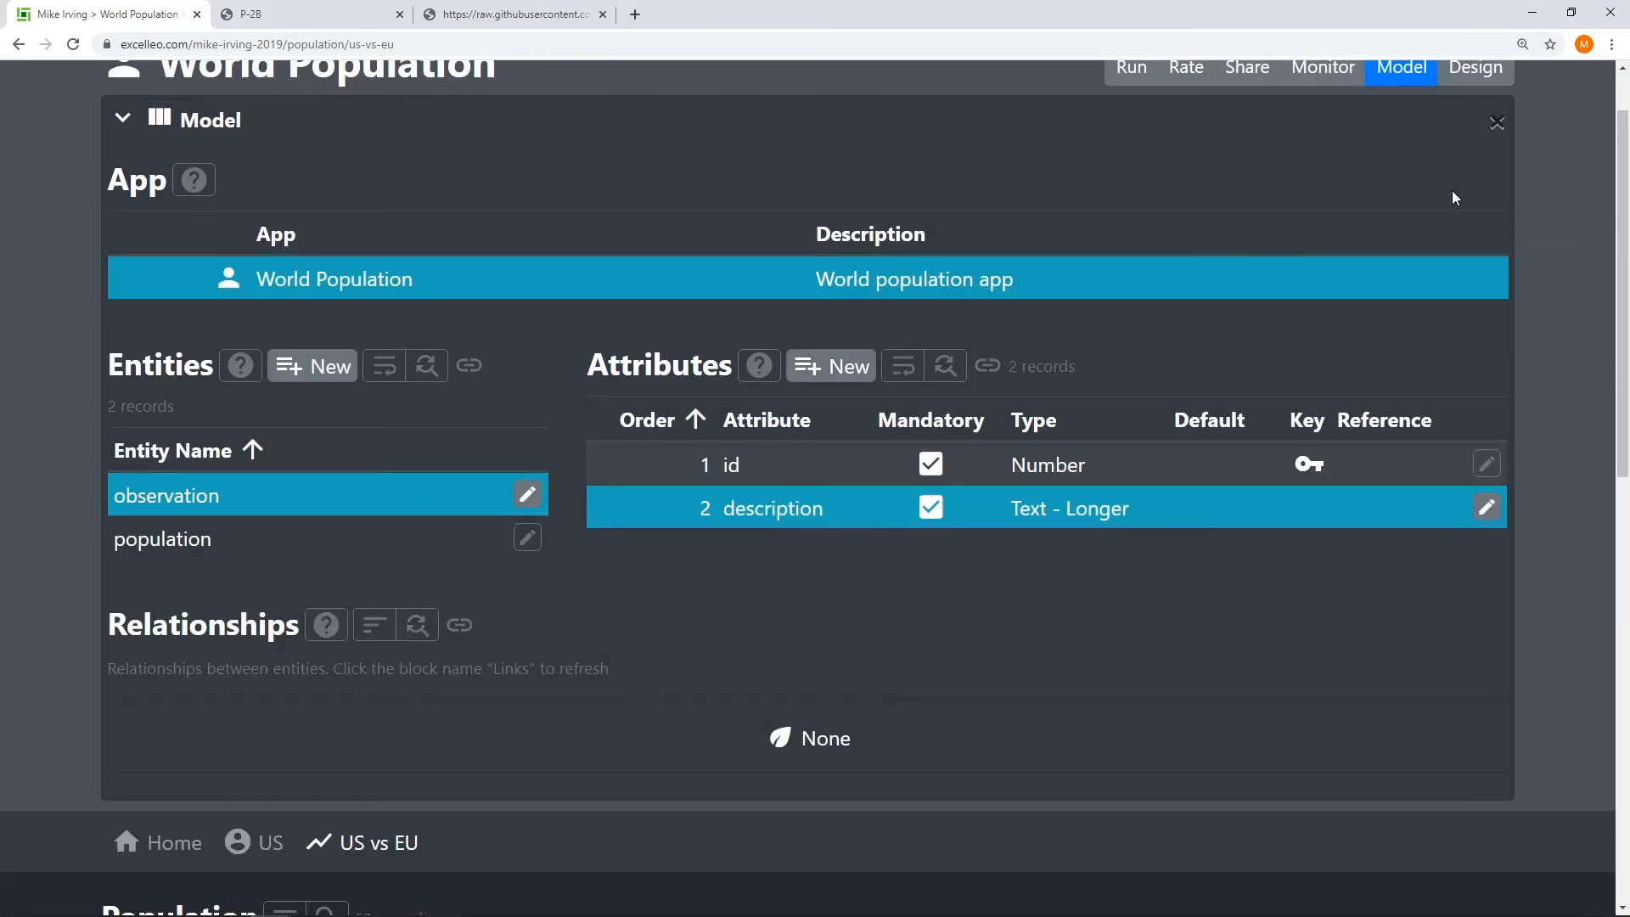
Step: Reopen the US vs EU page's design, set the Population block's width for medium screens and up to 8, and save it
scroll(1454, 197, up, 3)
click(1482, 155)
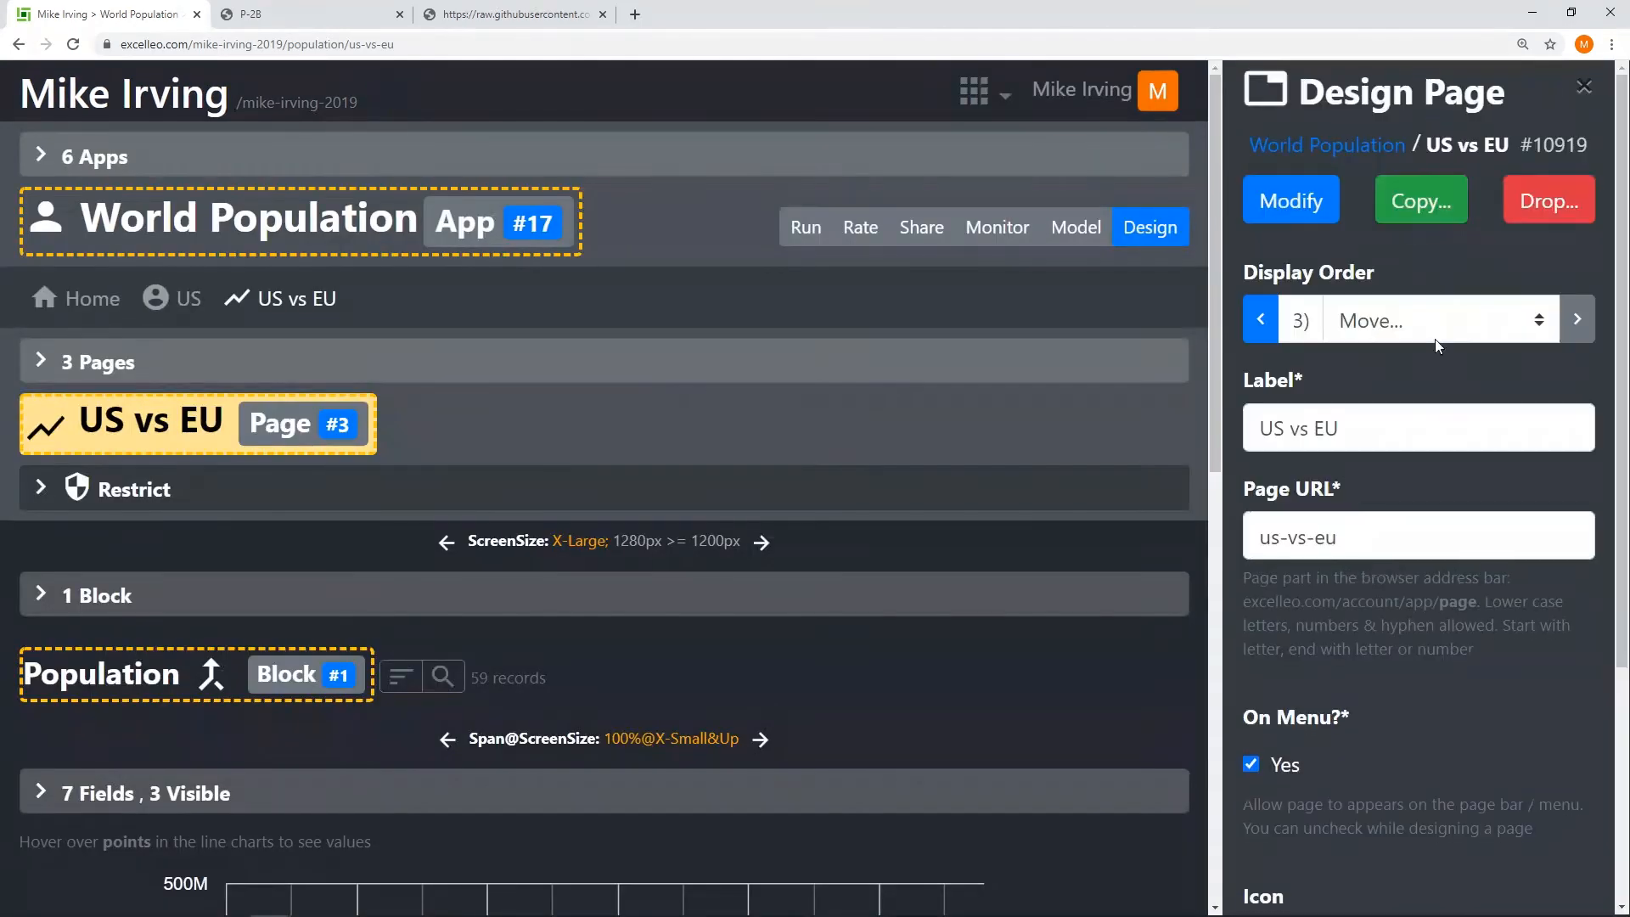
scroll(736, 560, down, 4)
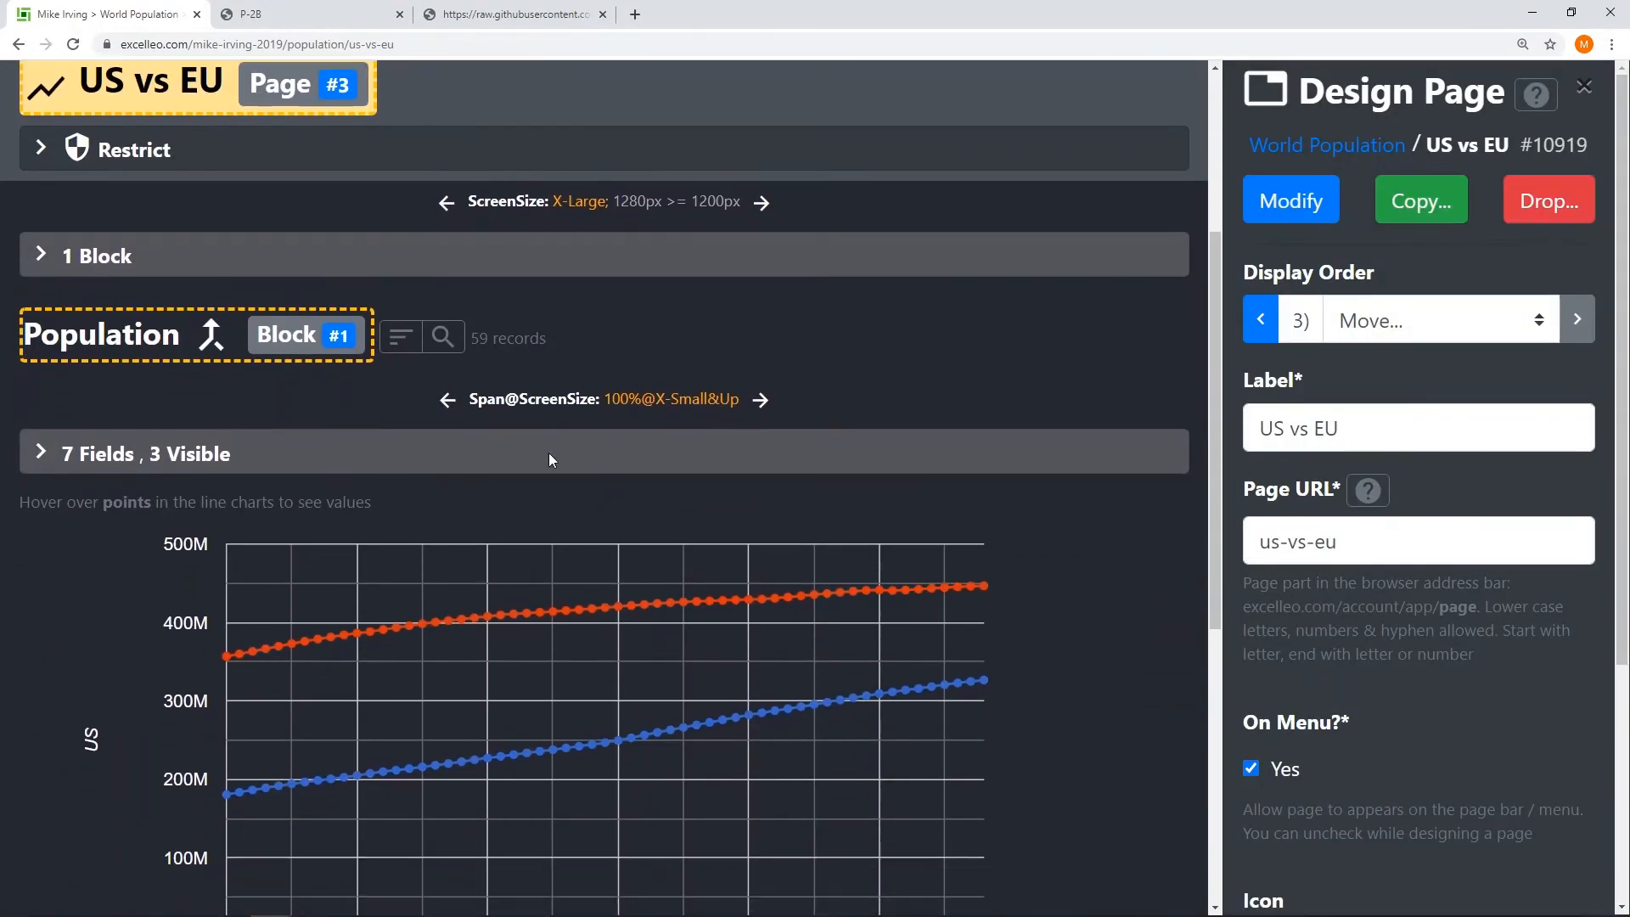
click(166, 331)
scroll(1495, 605, down, 10)
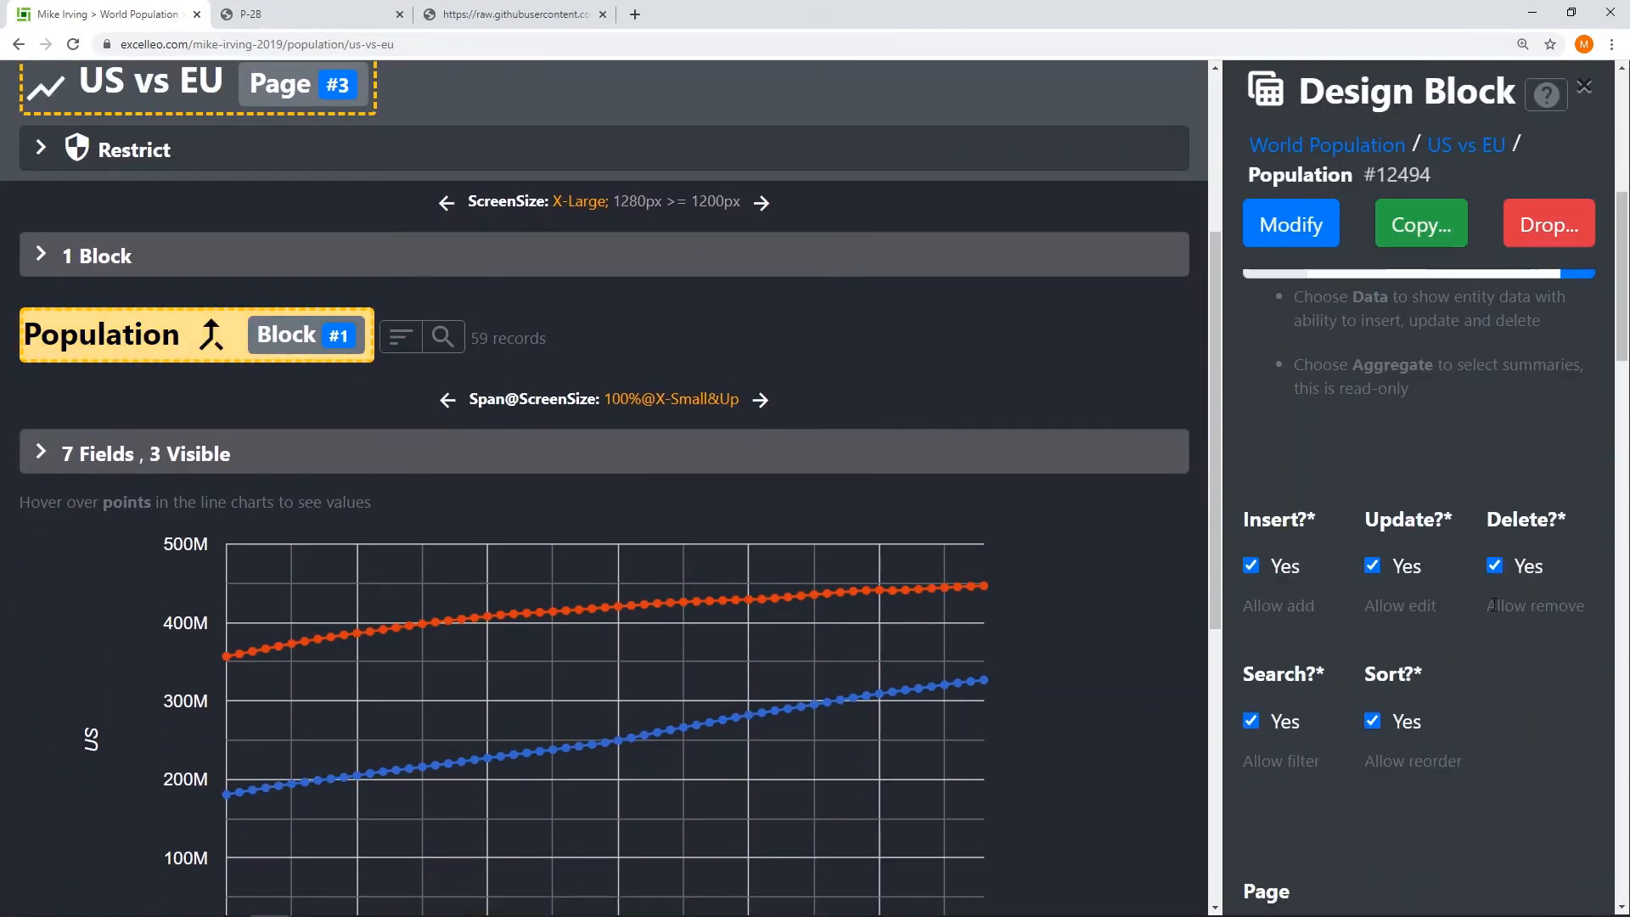
scroll(1495, 605, down, 5)
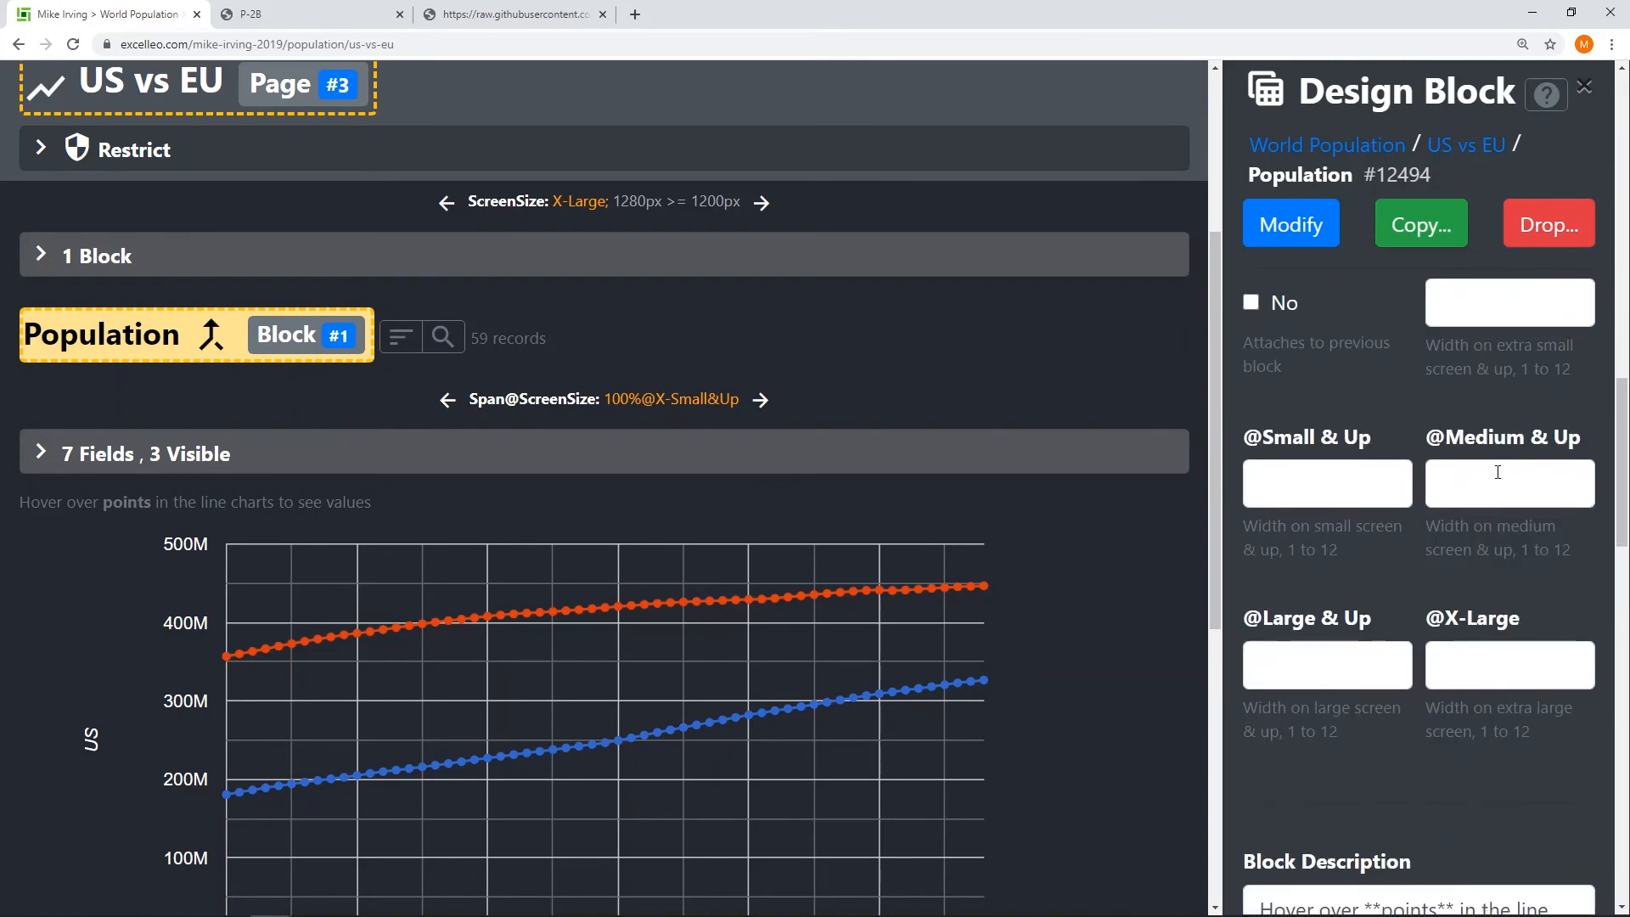
click(1497, 475)
text(8)
click(1293, 226)
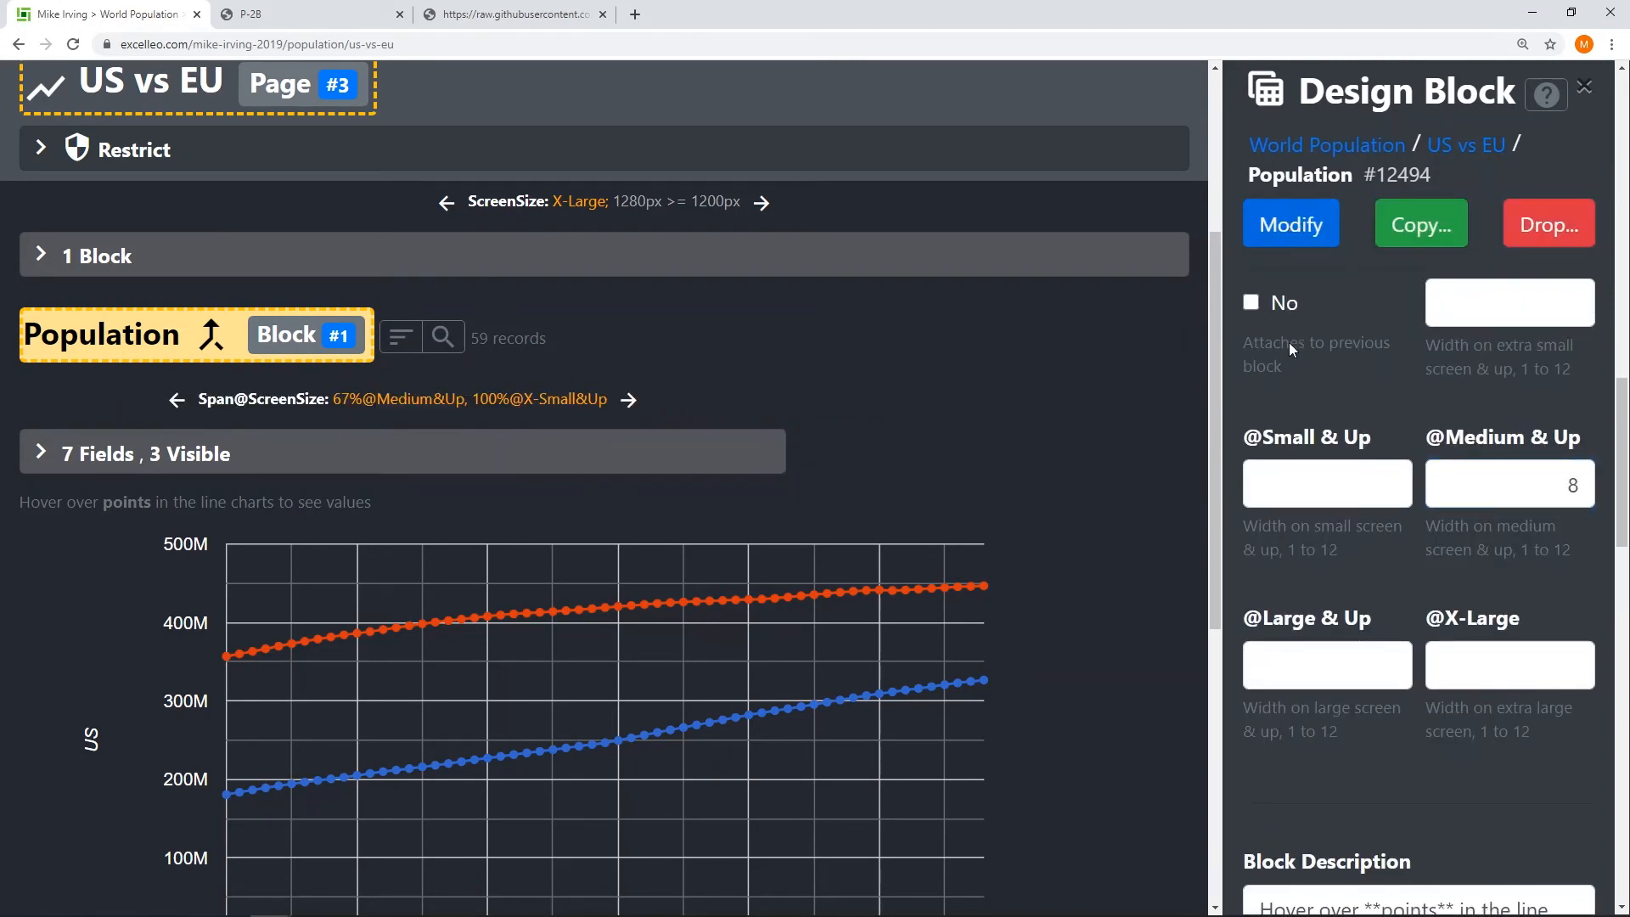
Step: Start a new block on the US vs EU page, labelled Observations and based on the observation entity
click(127, 255)
click(277, 307)
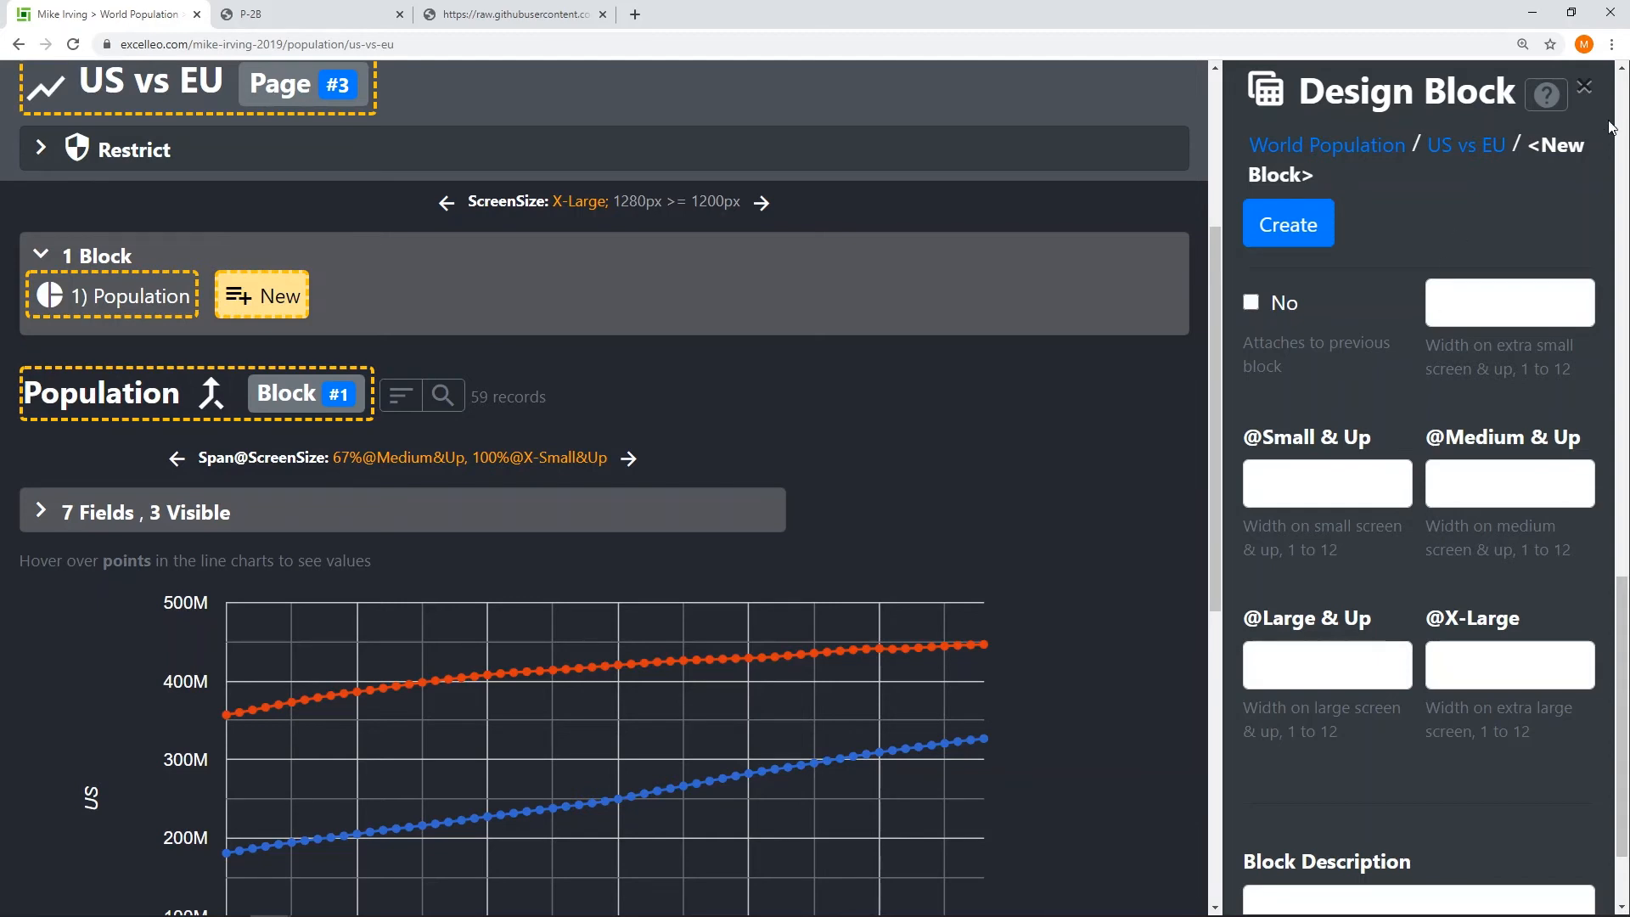
click(1624, 91)
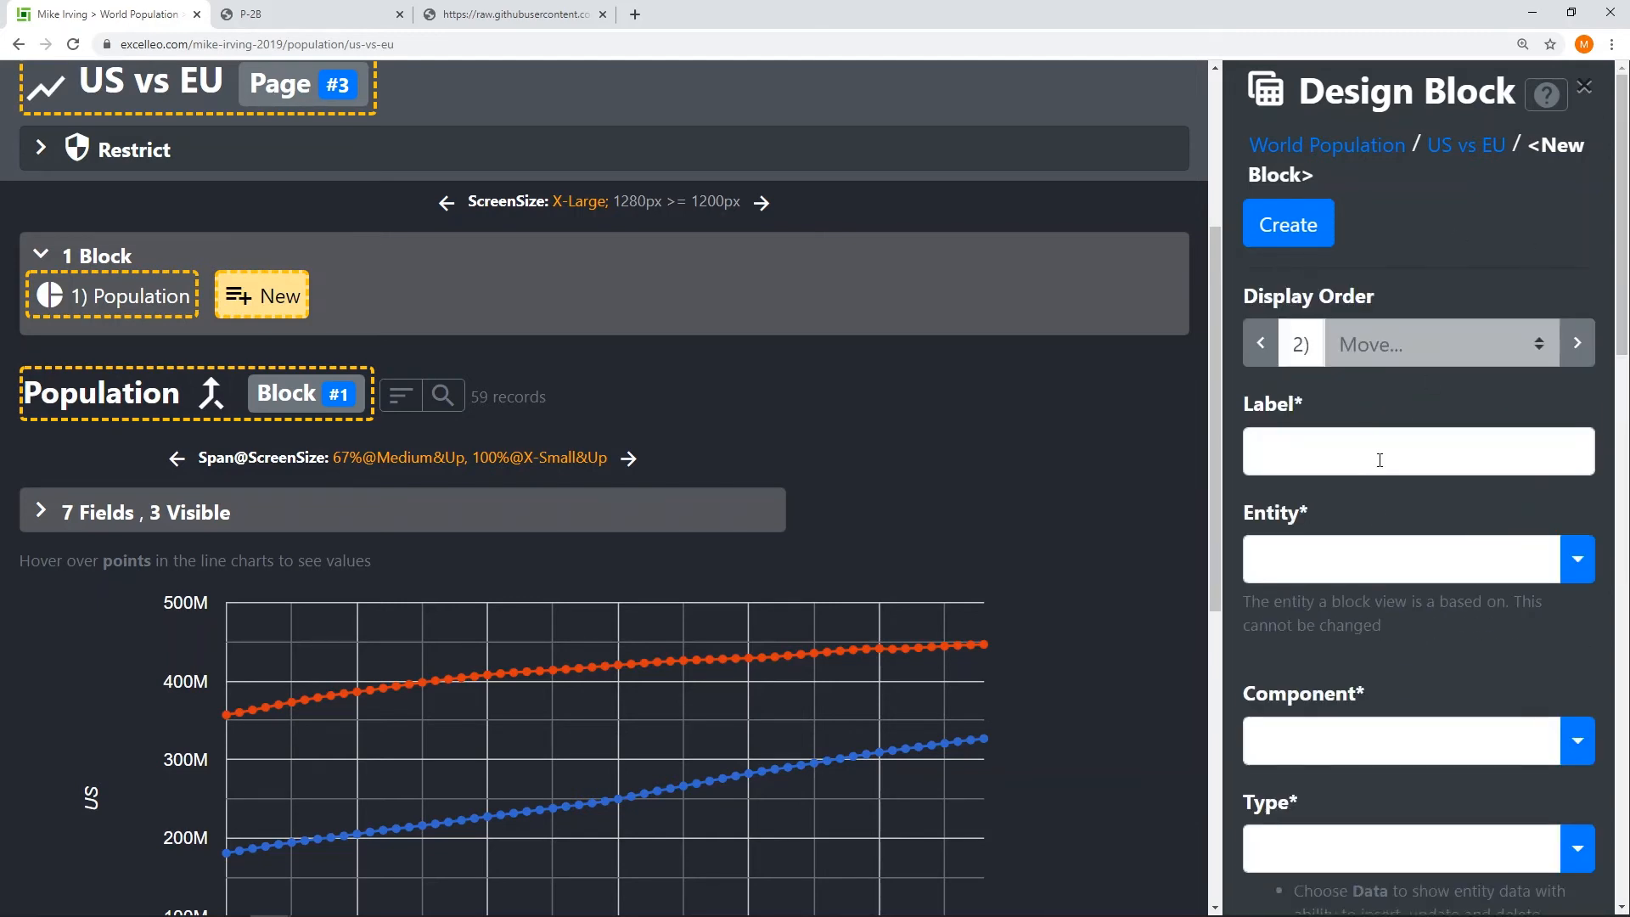
text(Ob)
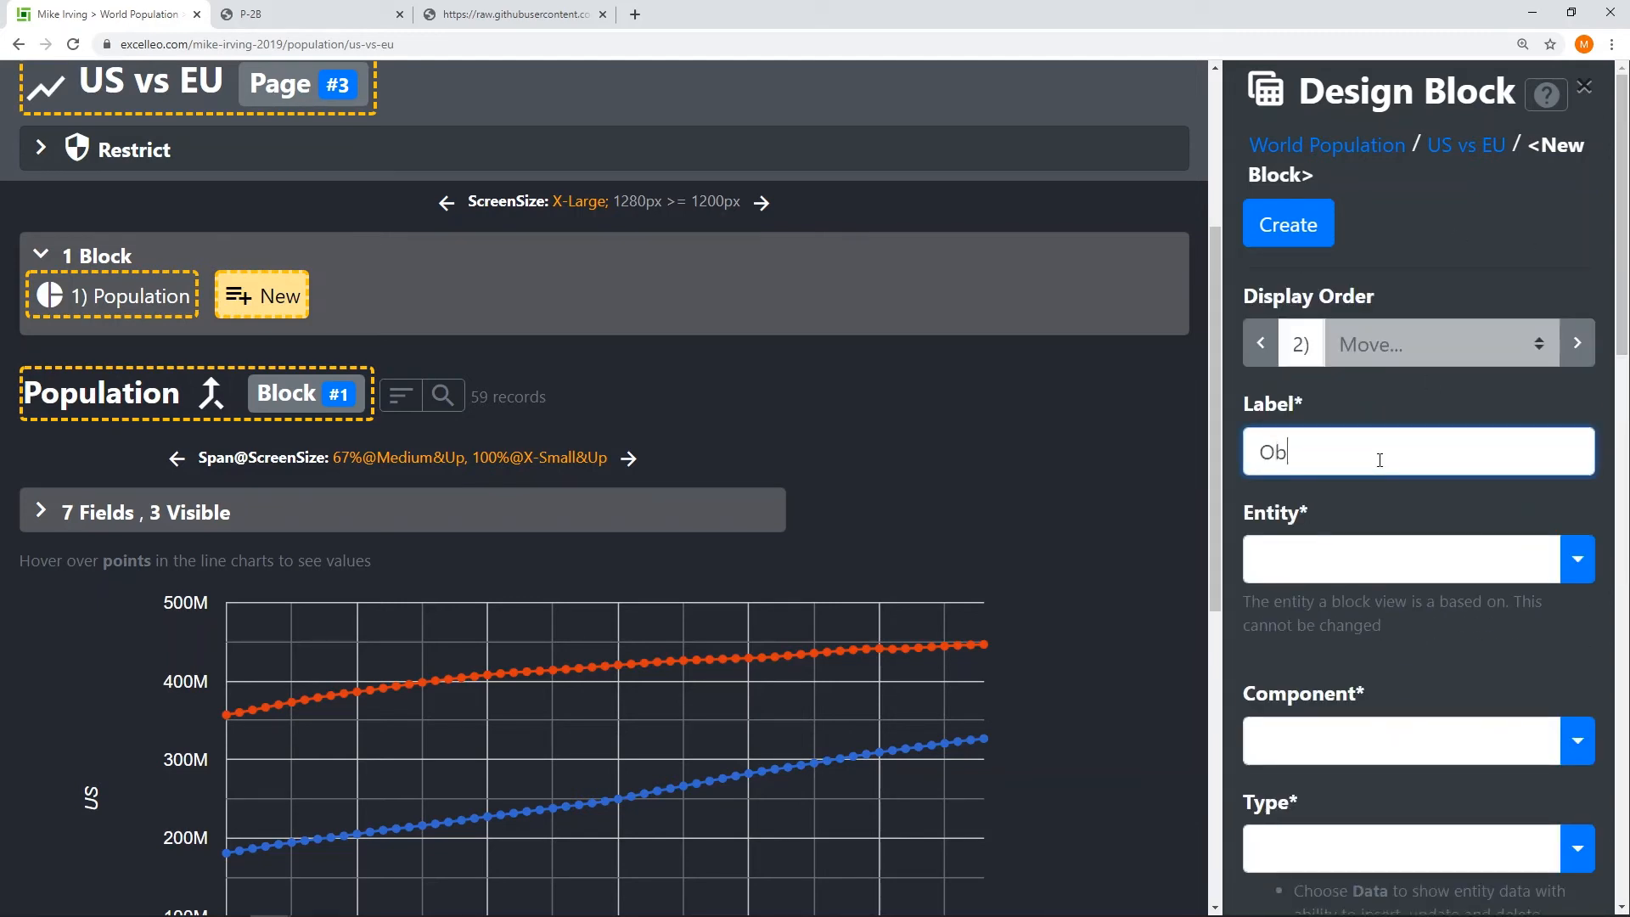
text(servations)
click(1578, 558)
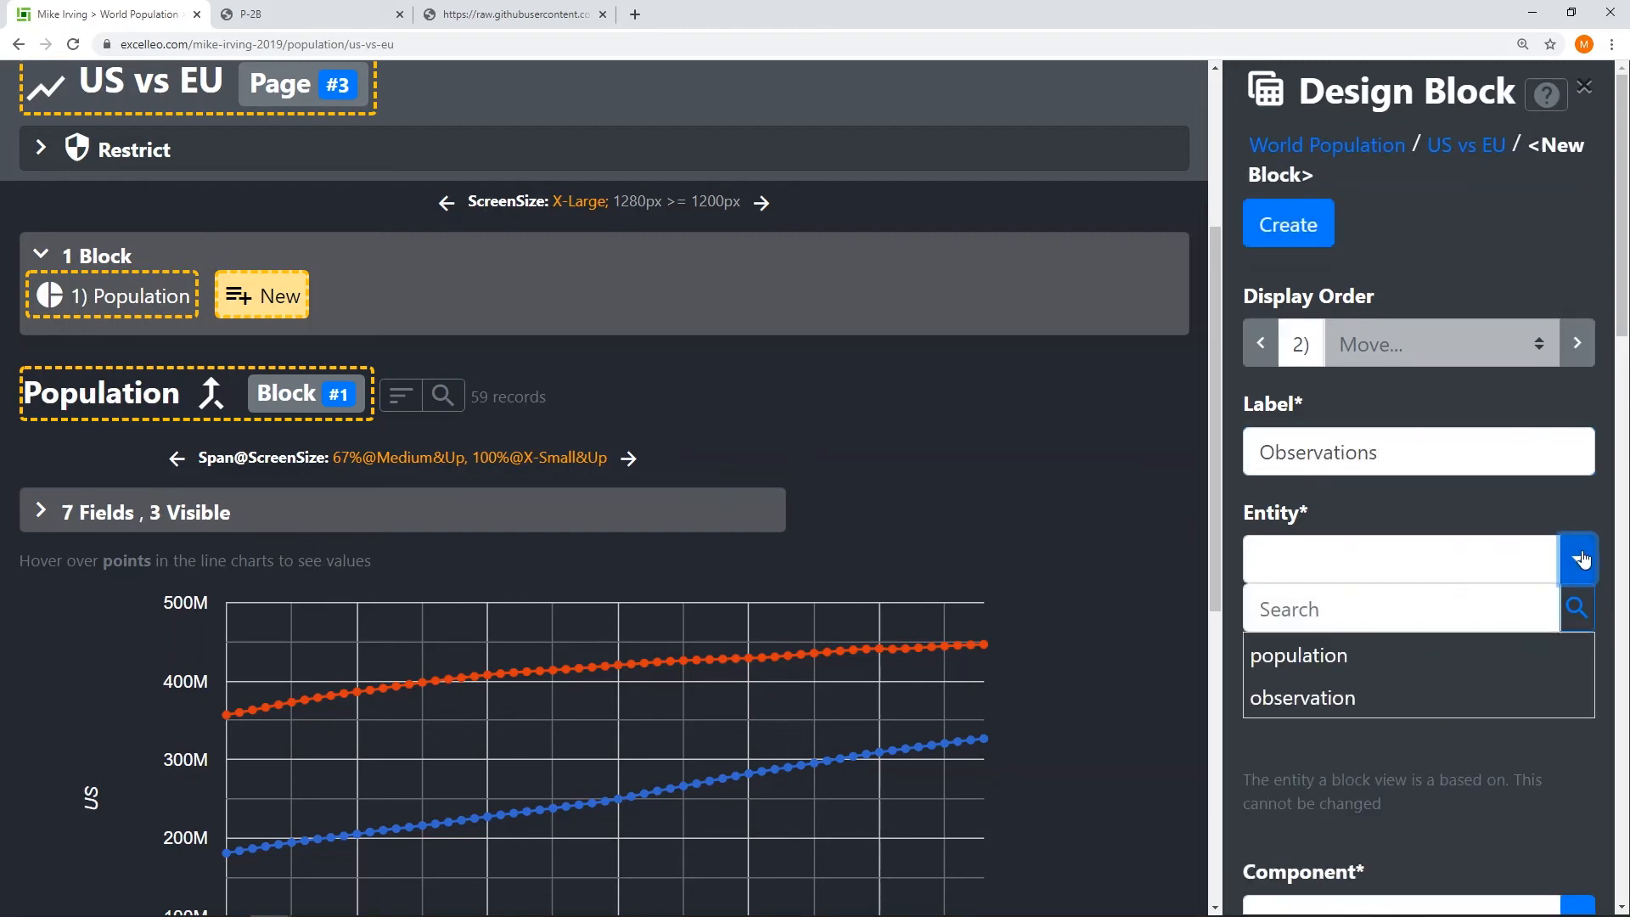
click(1304, 697)
Step: Set the new block's component to Table Minimal and its type to Data
scroll(1401, 670, down, 2)
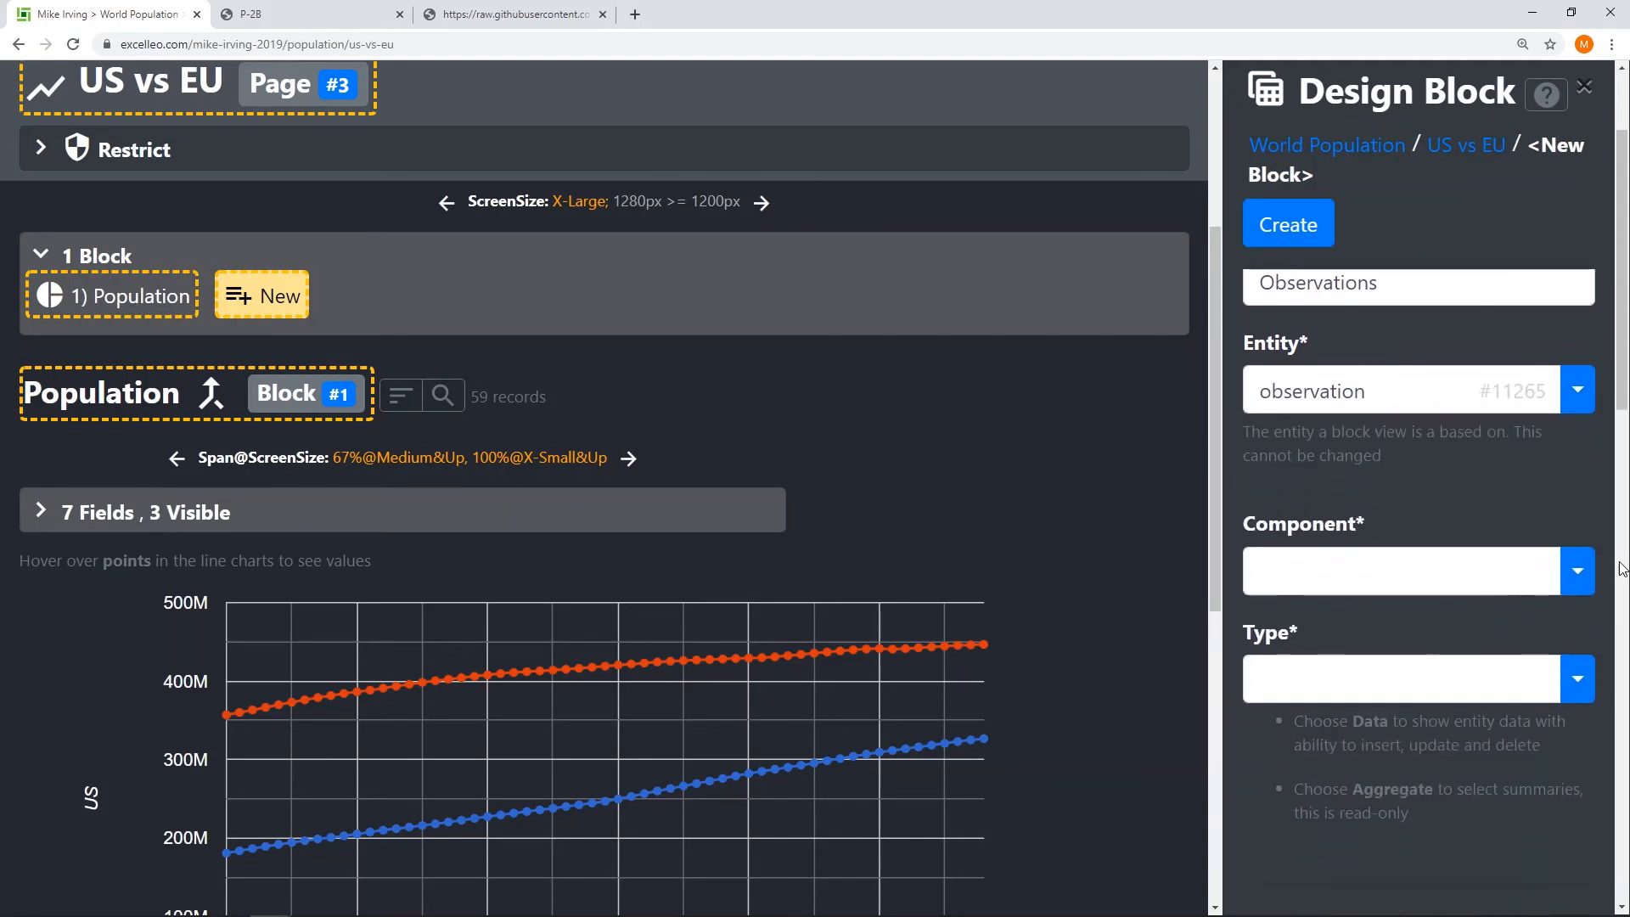
click(1578, 571)
click(1312, 494)
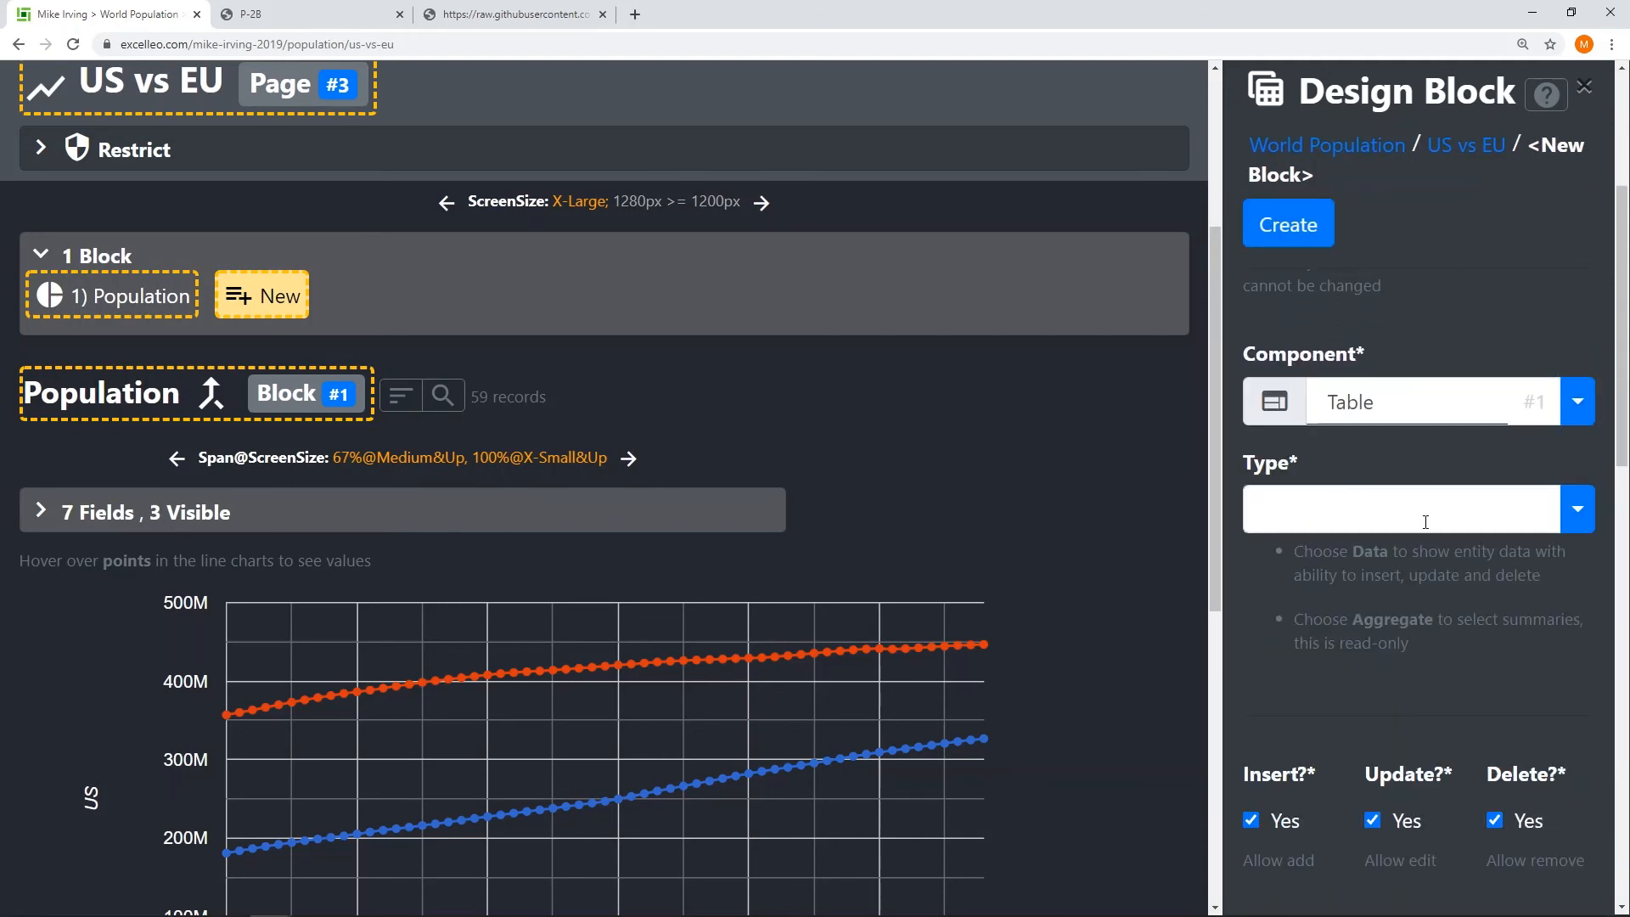
click(1580, 401)
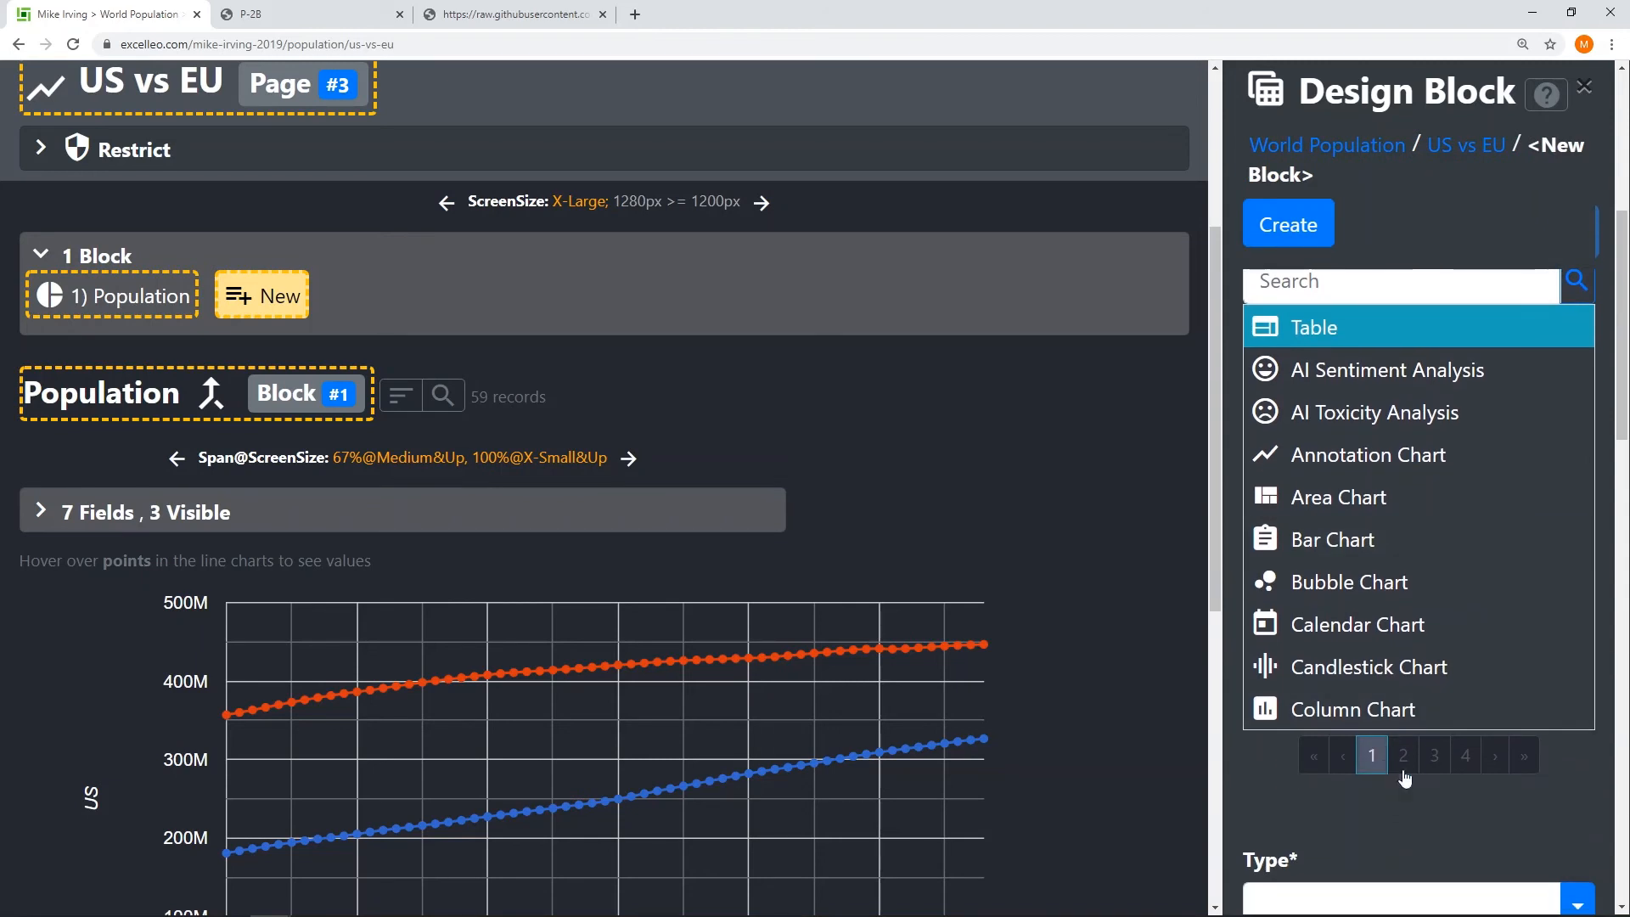
click(1404, 756)
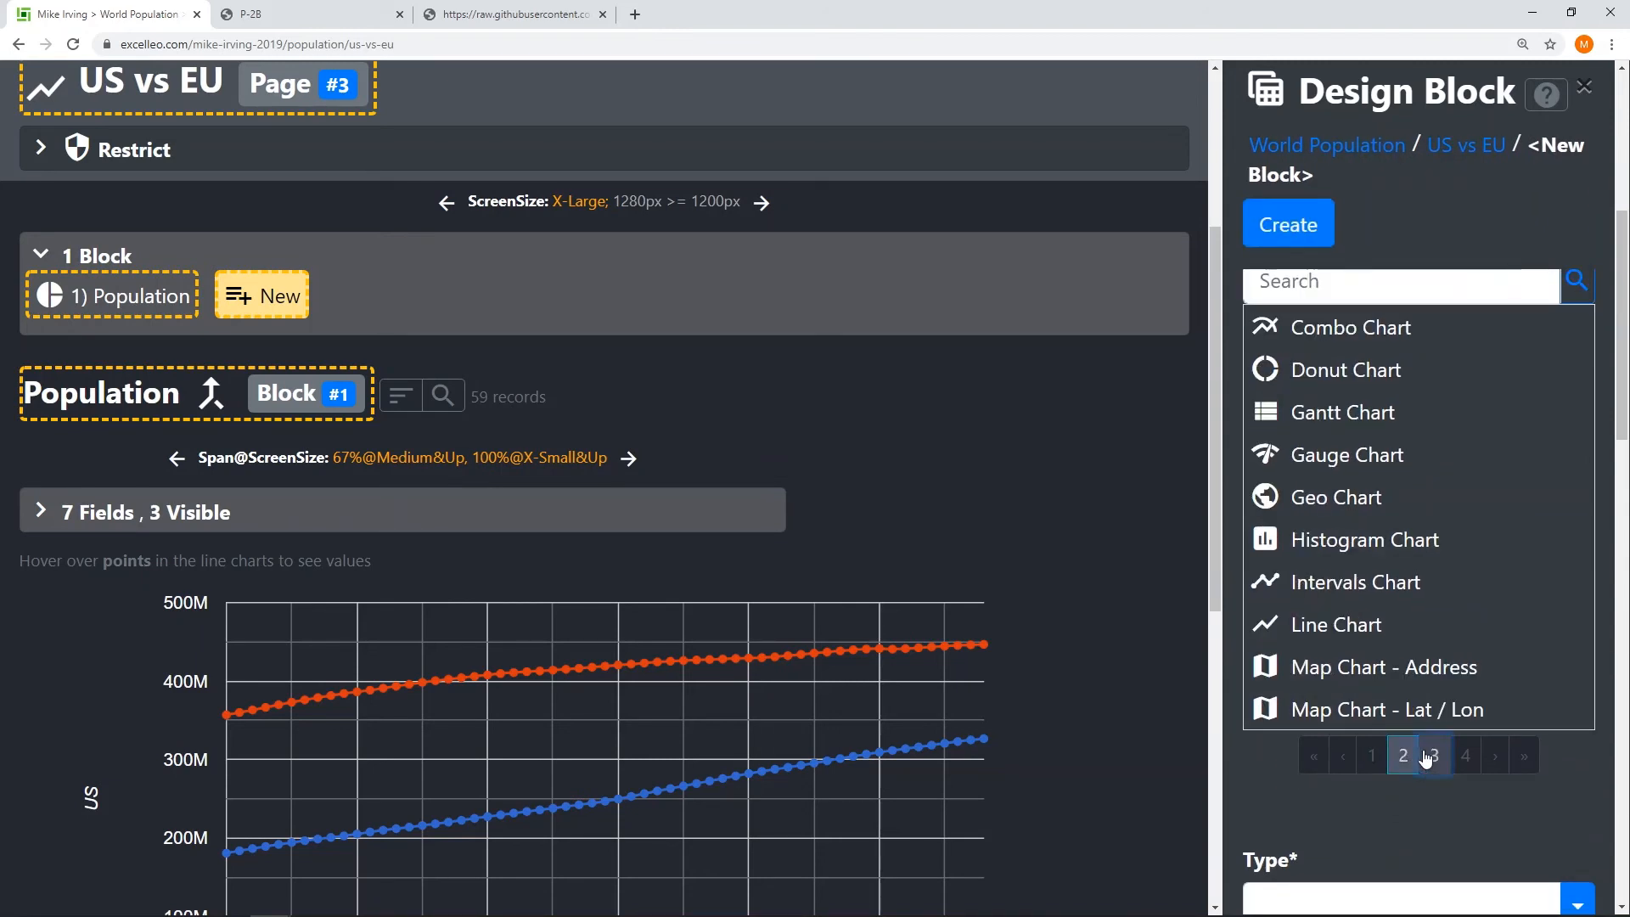
click(1433, 757)
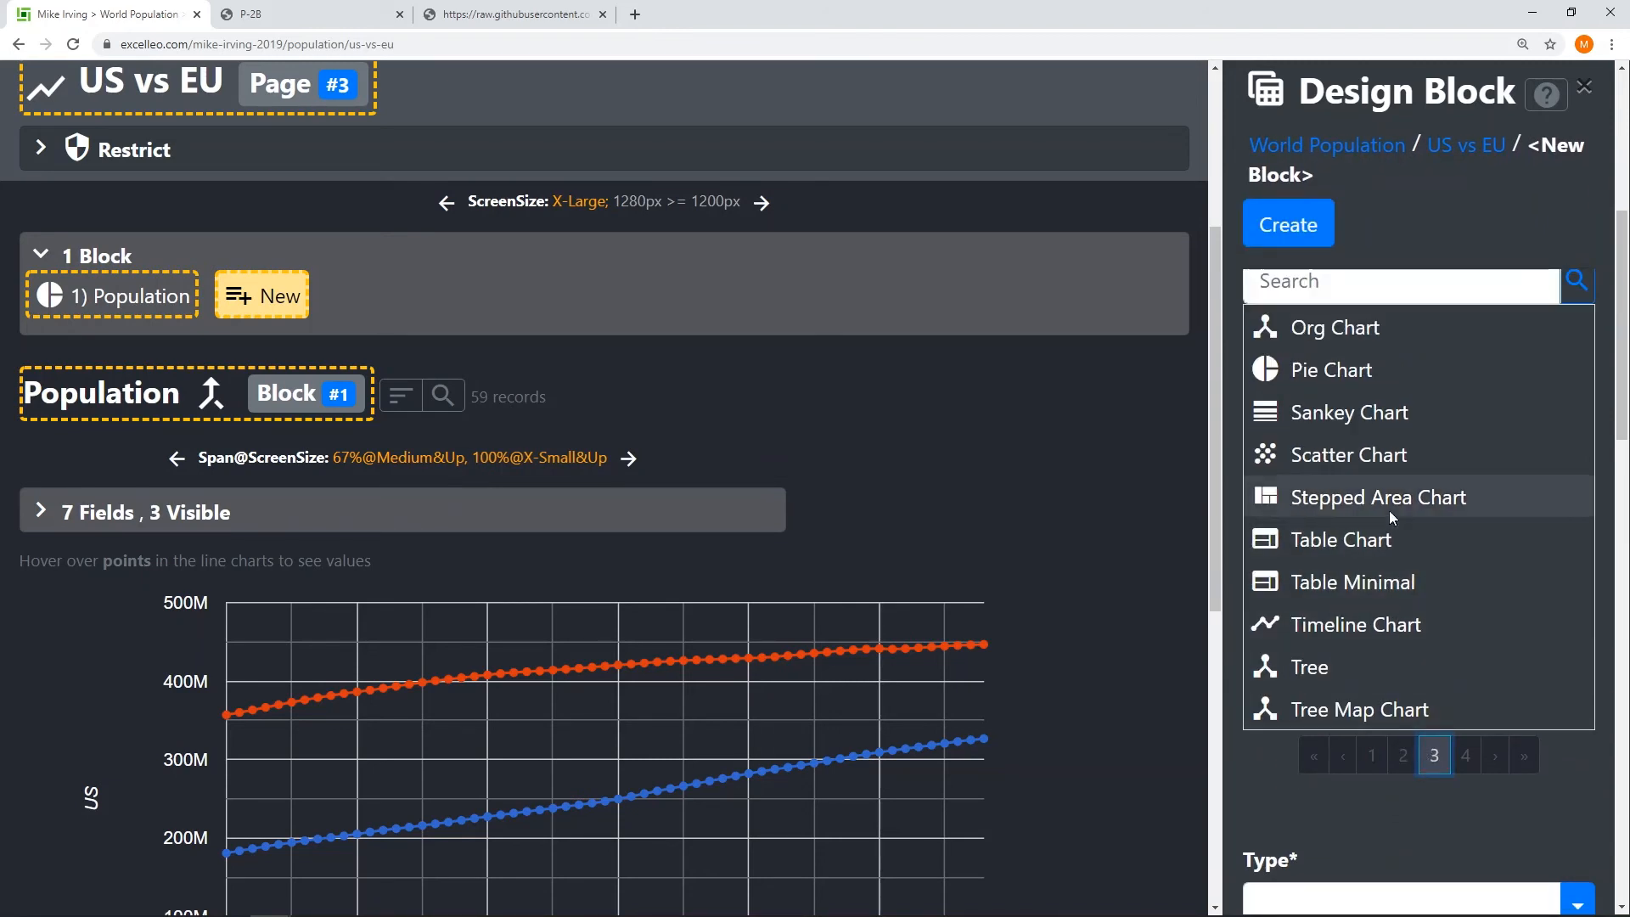
click(1274, 582)
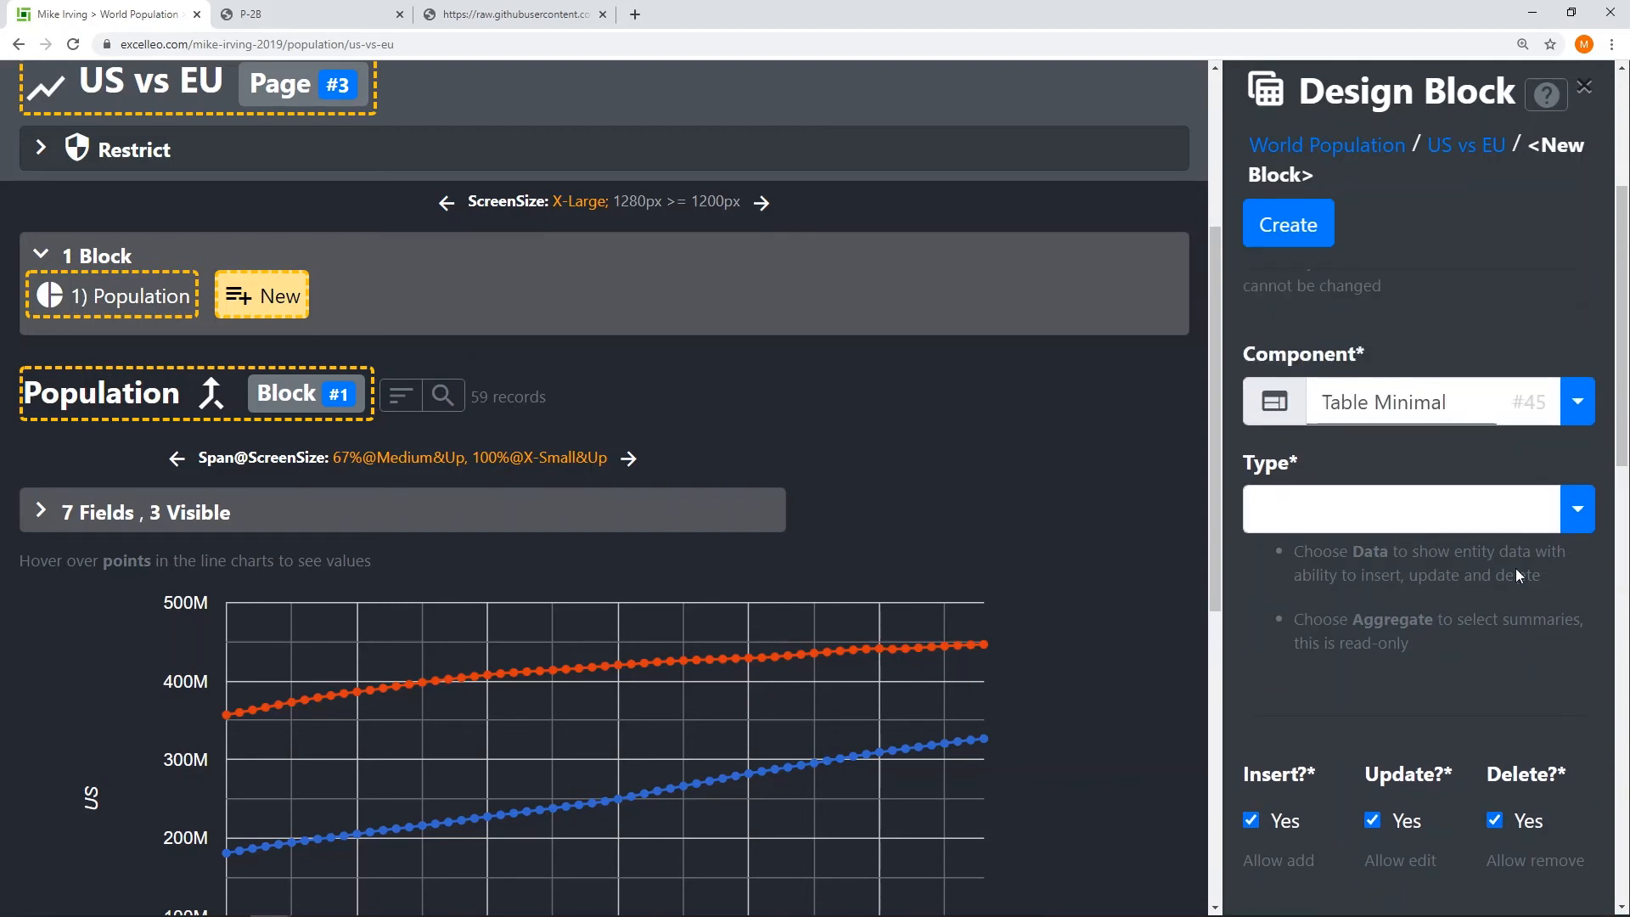
click(1577, 511)
click(1307, 605)
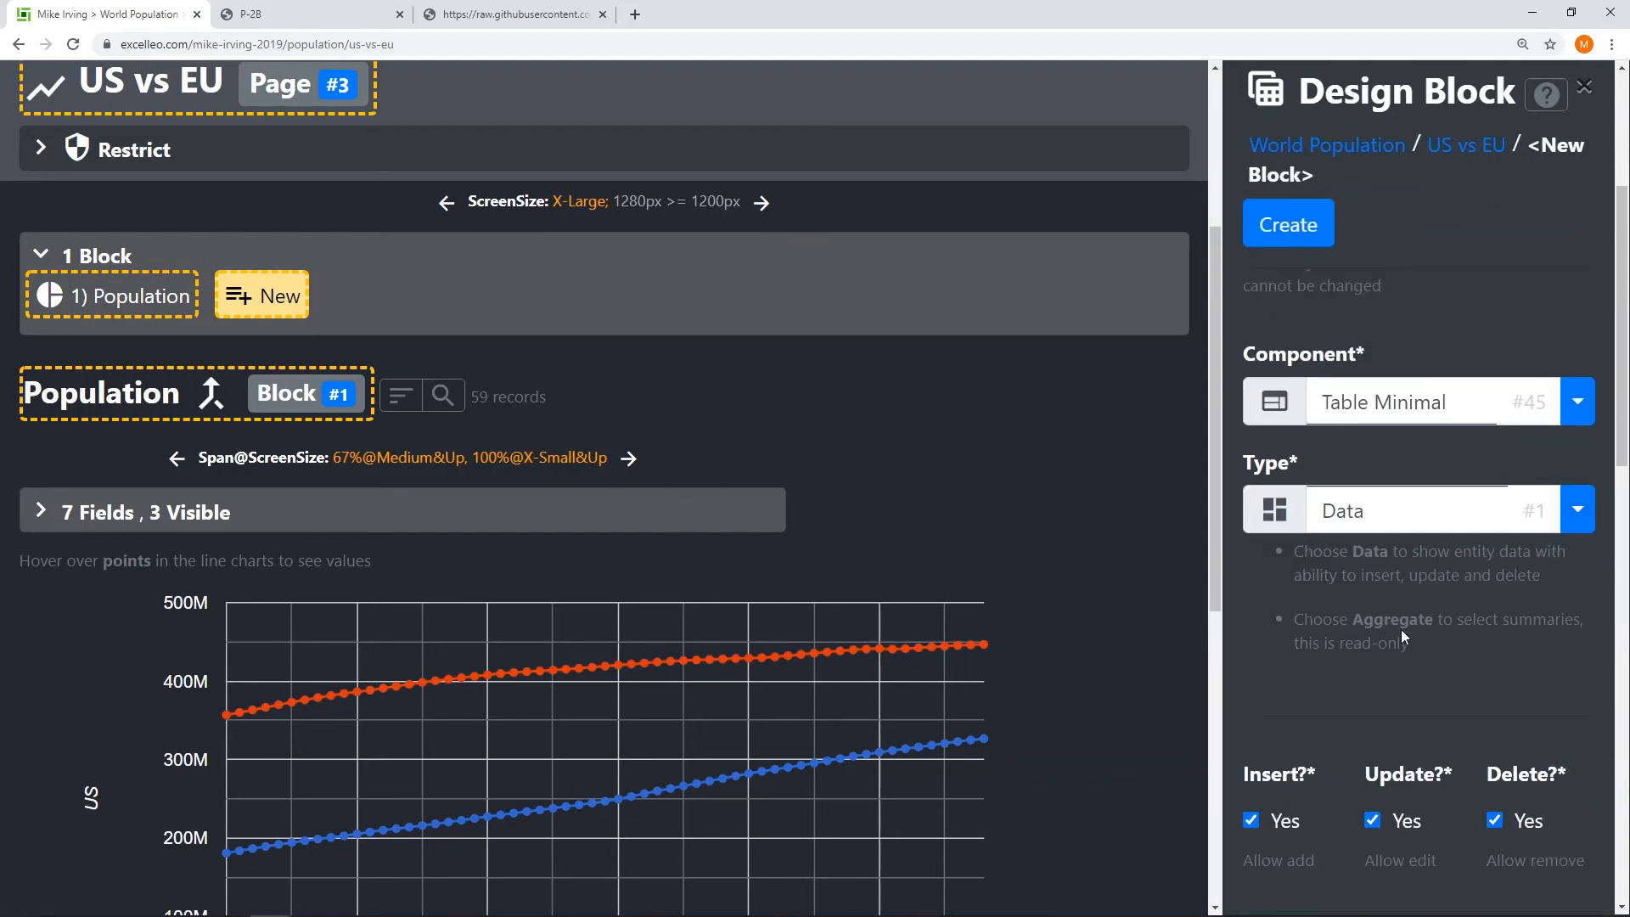
Step: Set the block's page rows to 10 and its width for medium screens and up to 4, create it and leave design mode
scroll(1403, 632, down, 8)
click(1324, 545)
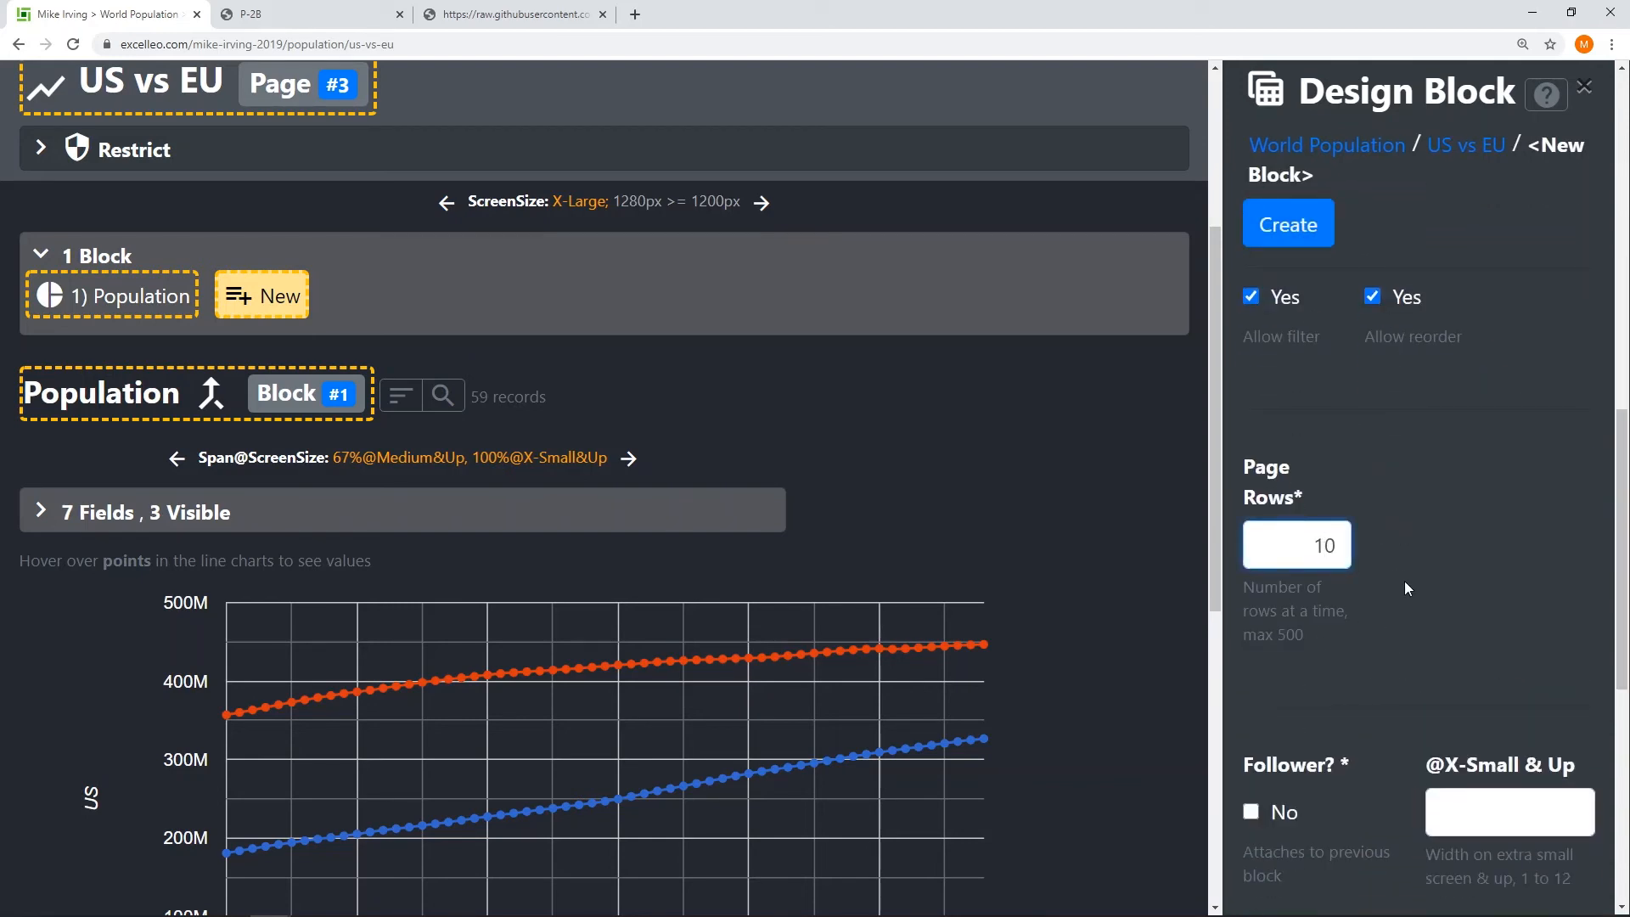
key(BackSpace)
scroll(1404, 580, down, 5)
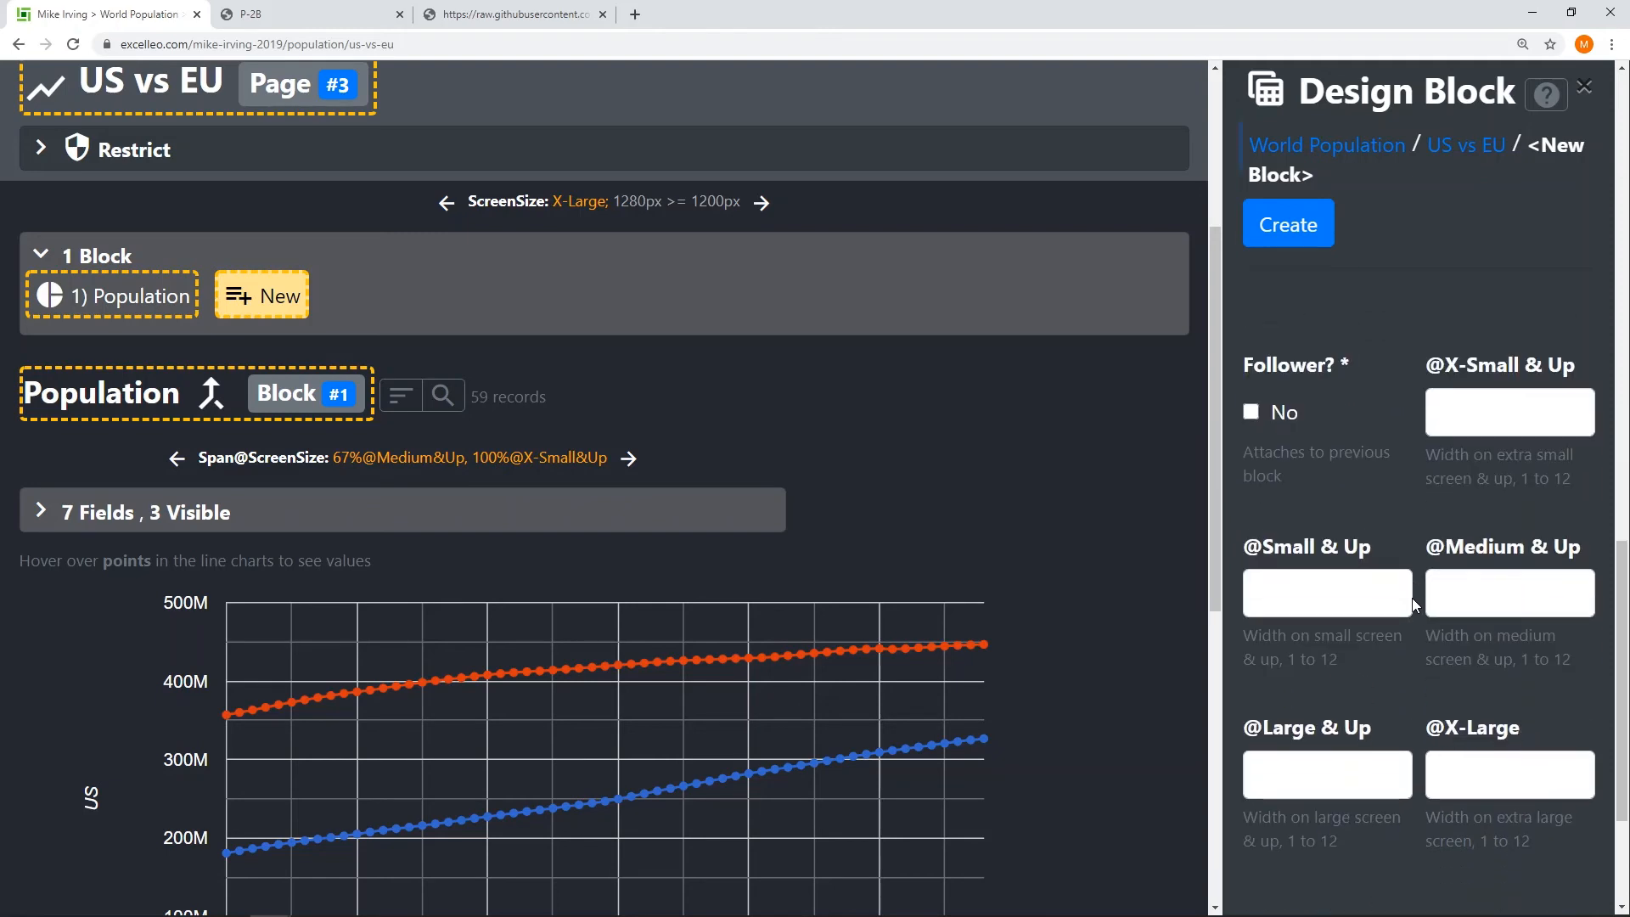
click(1493, 575)
text(4)
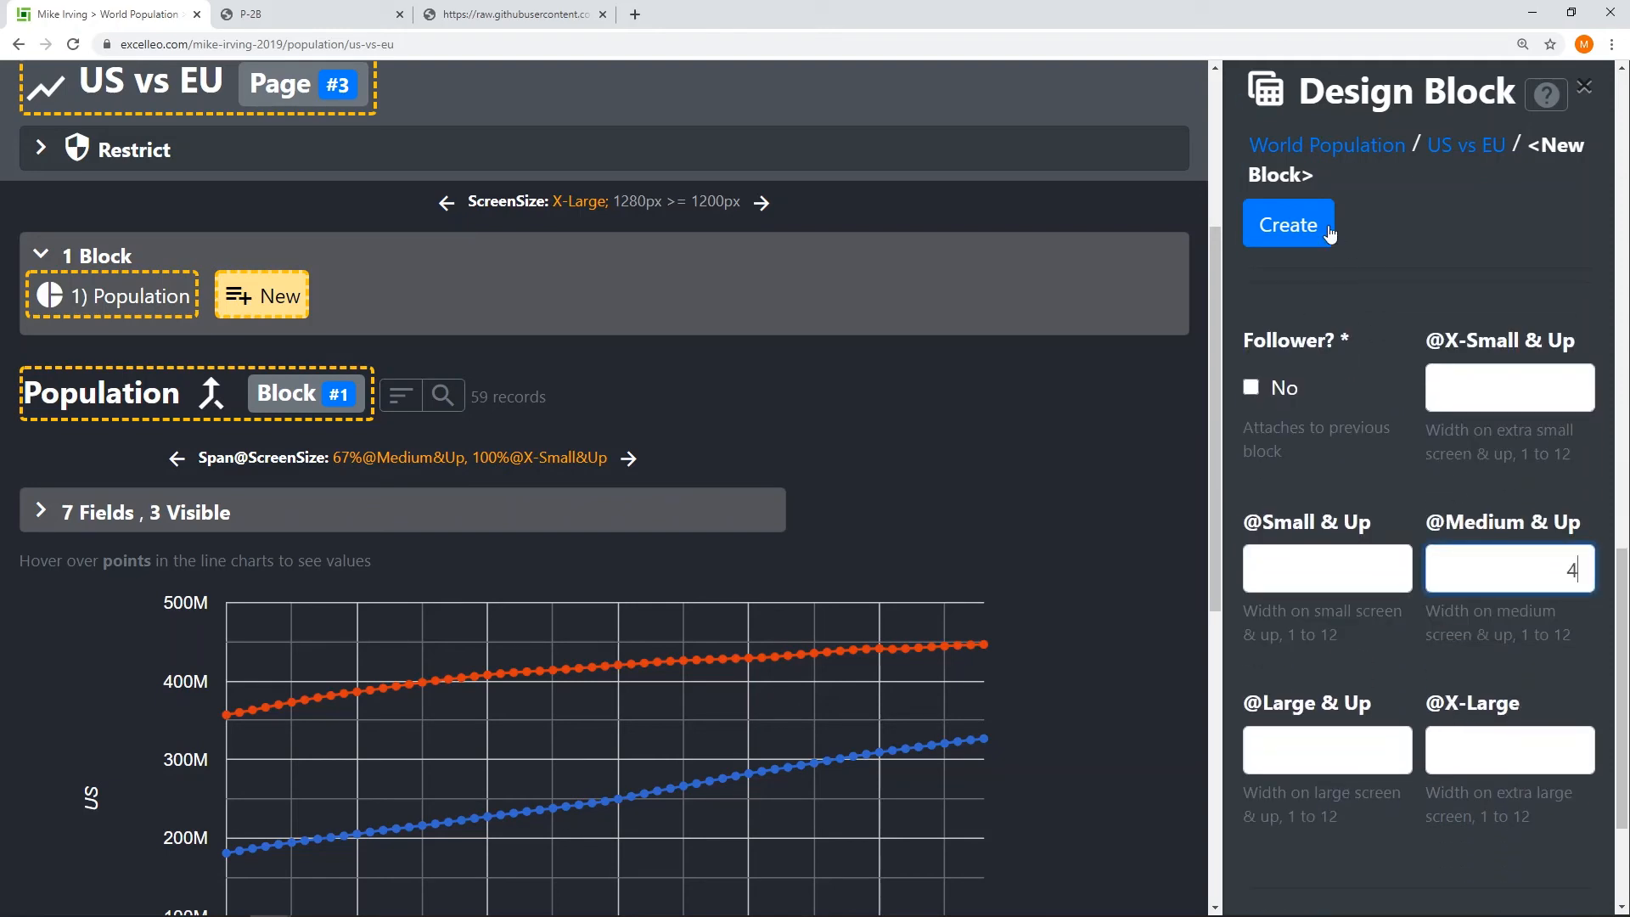
click(1290, 225)
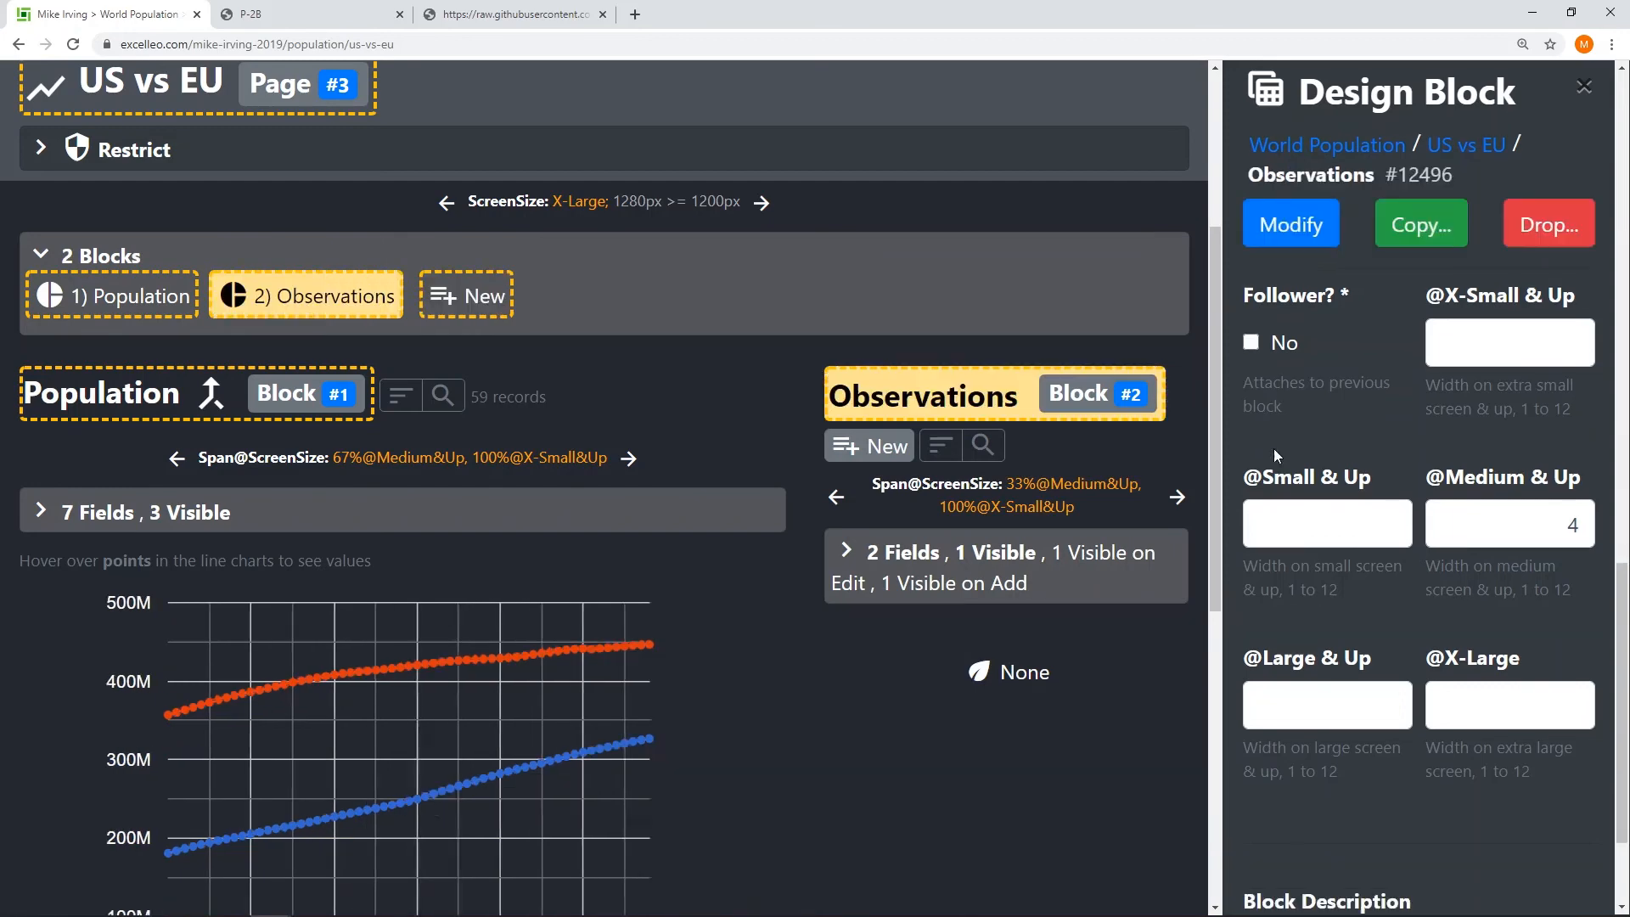
click(1583, 89)
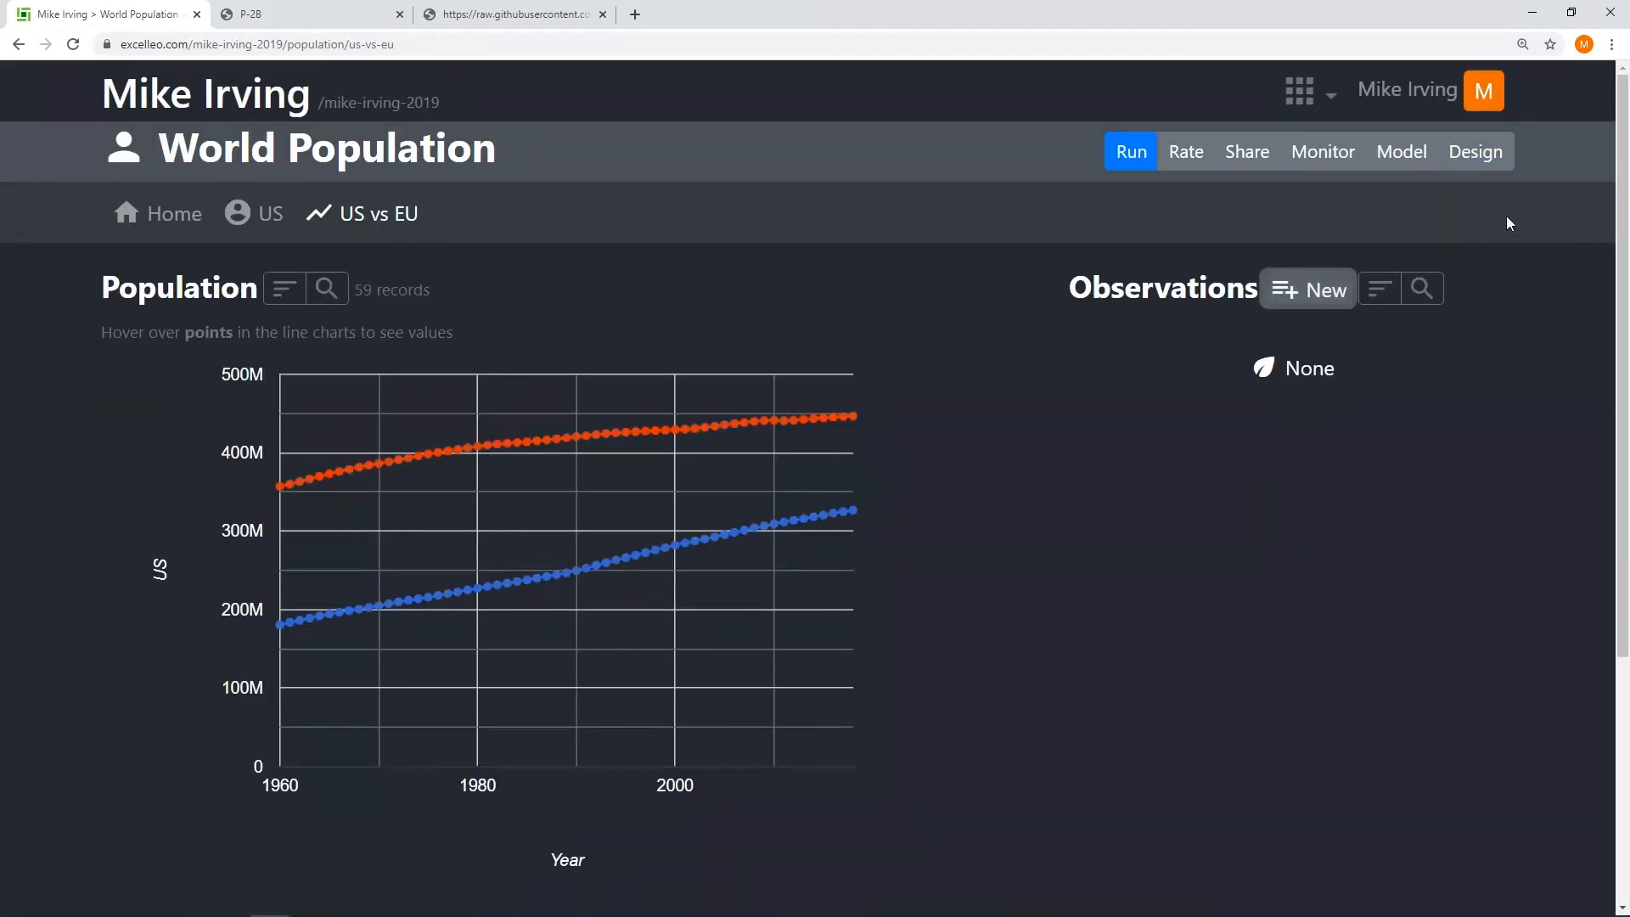
Step: Reopen the page's design and change the input type of the Observations block's Description field to Markdown
click(1487, 170)
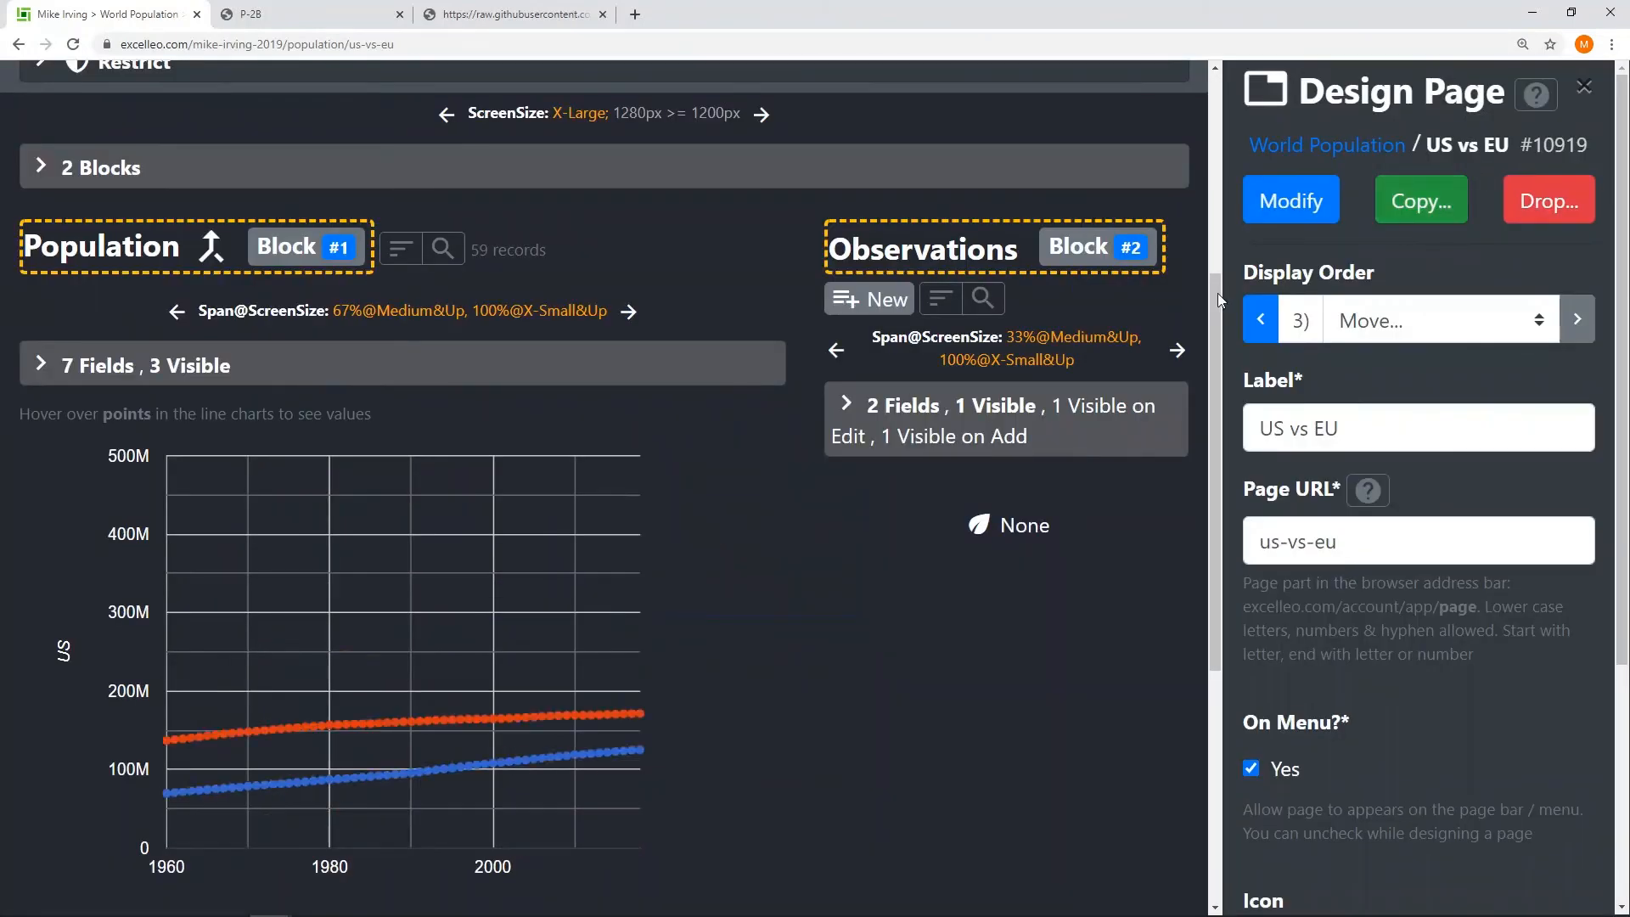
click(874, 411)
click(977, 507)
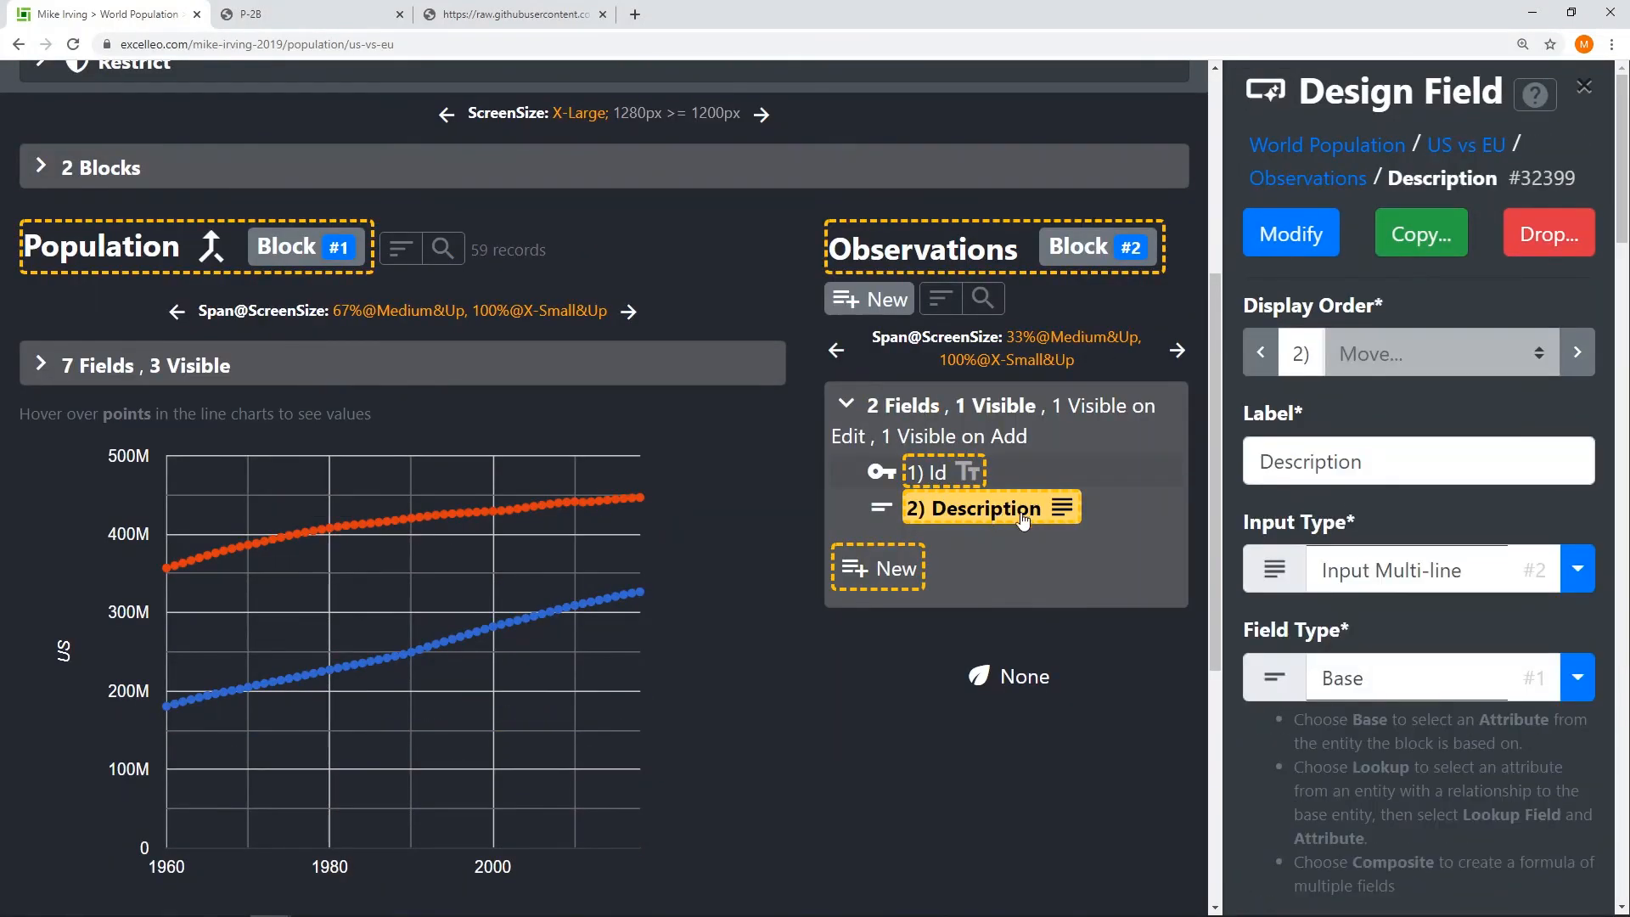
click(1572, 599)
scroll(1560, 583, down, 2)
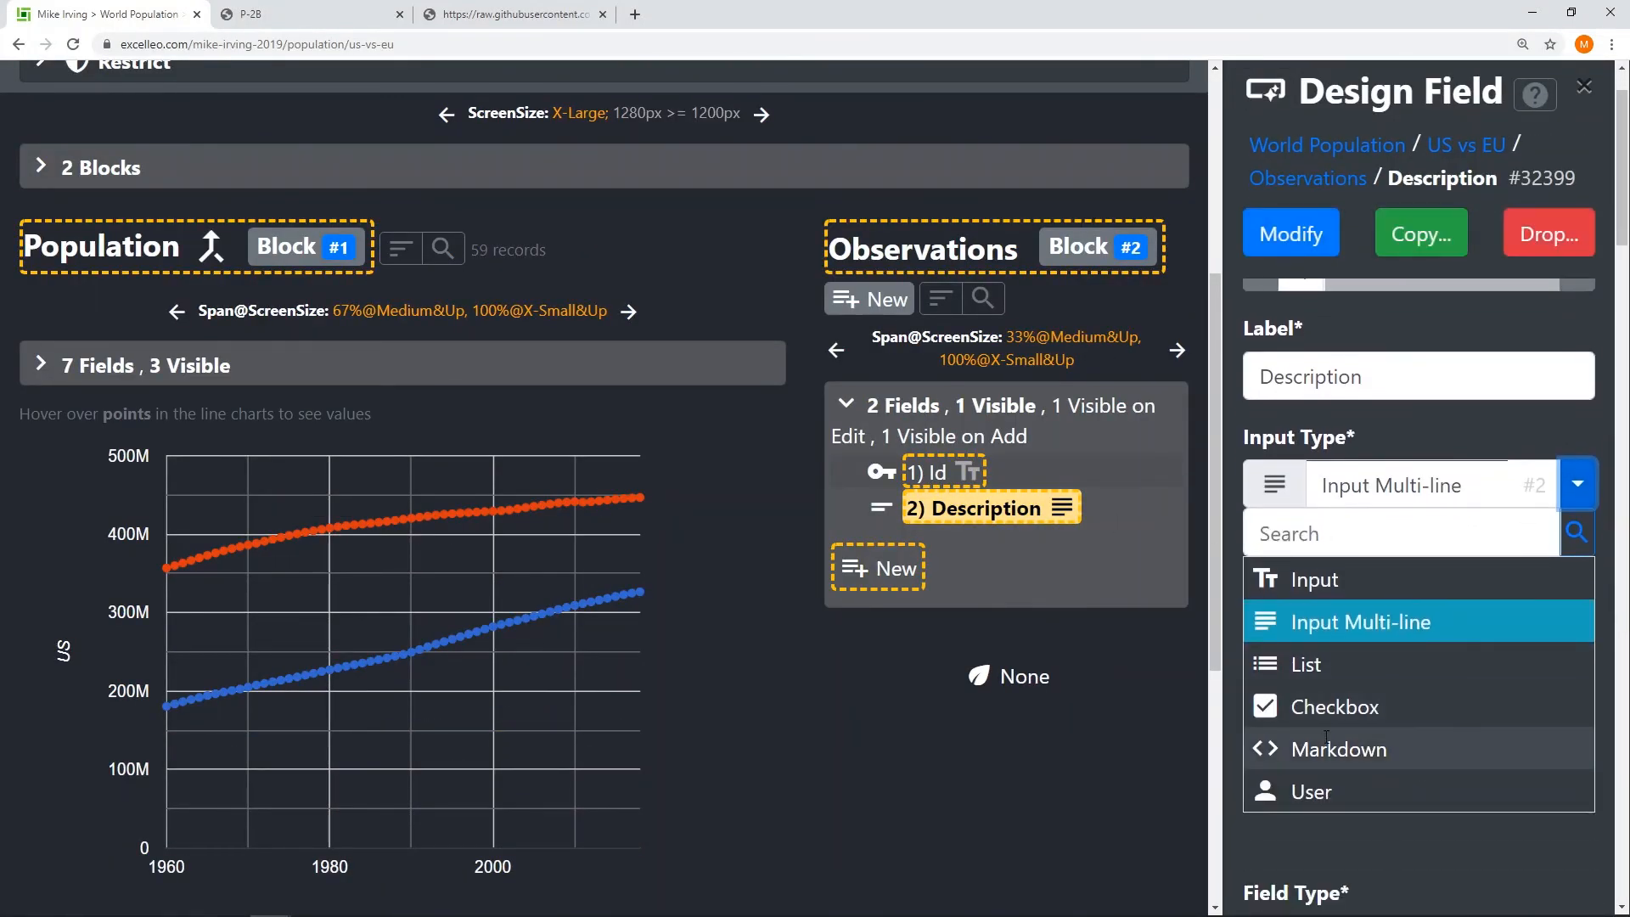
click(1325, 745)
Step: Clear the Description field's width for medium screens and up, save the field and leave design mode
scroll(1454, 640, down, 15)
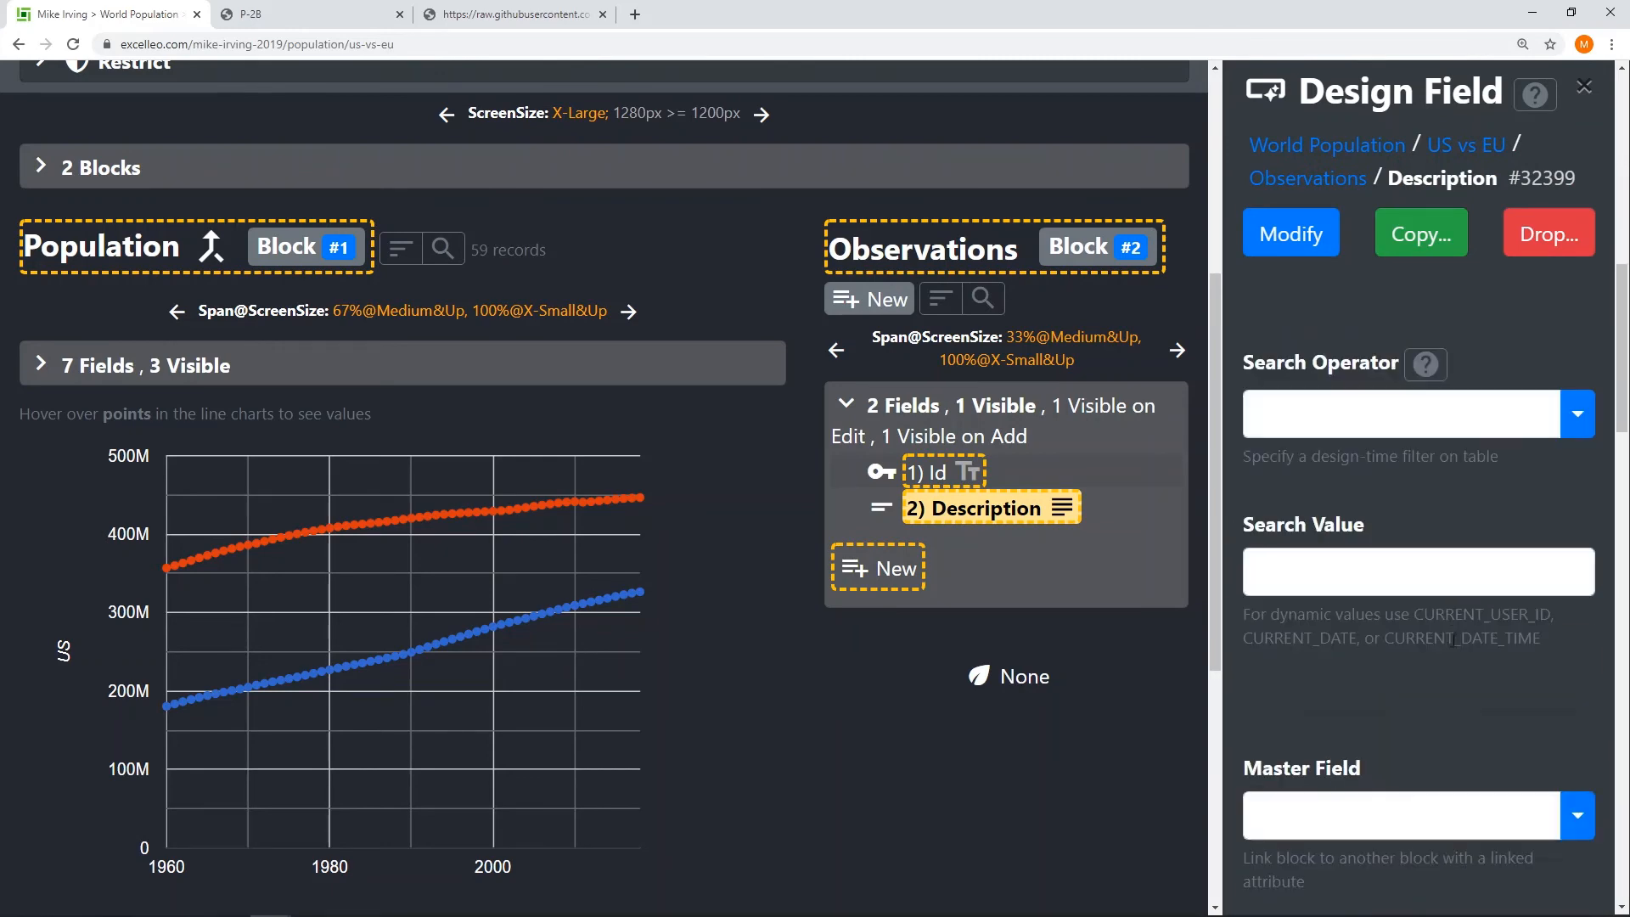
scroll(1454, 640, down, 15)
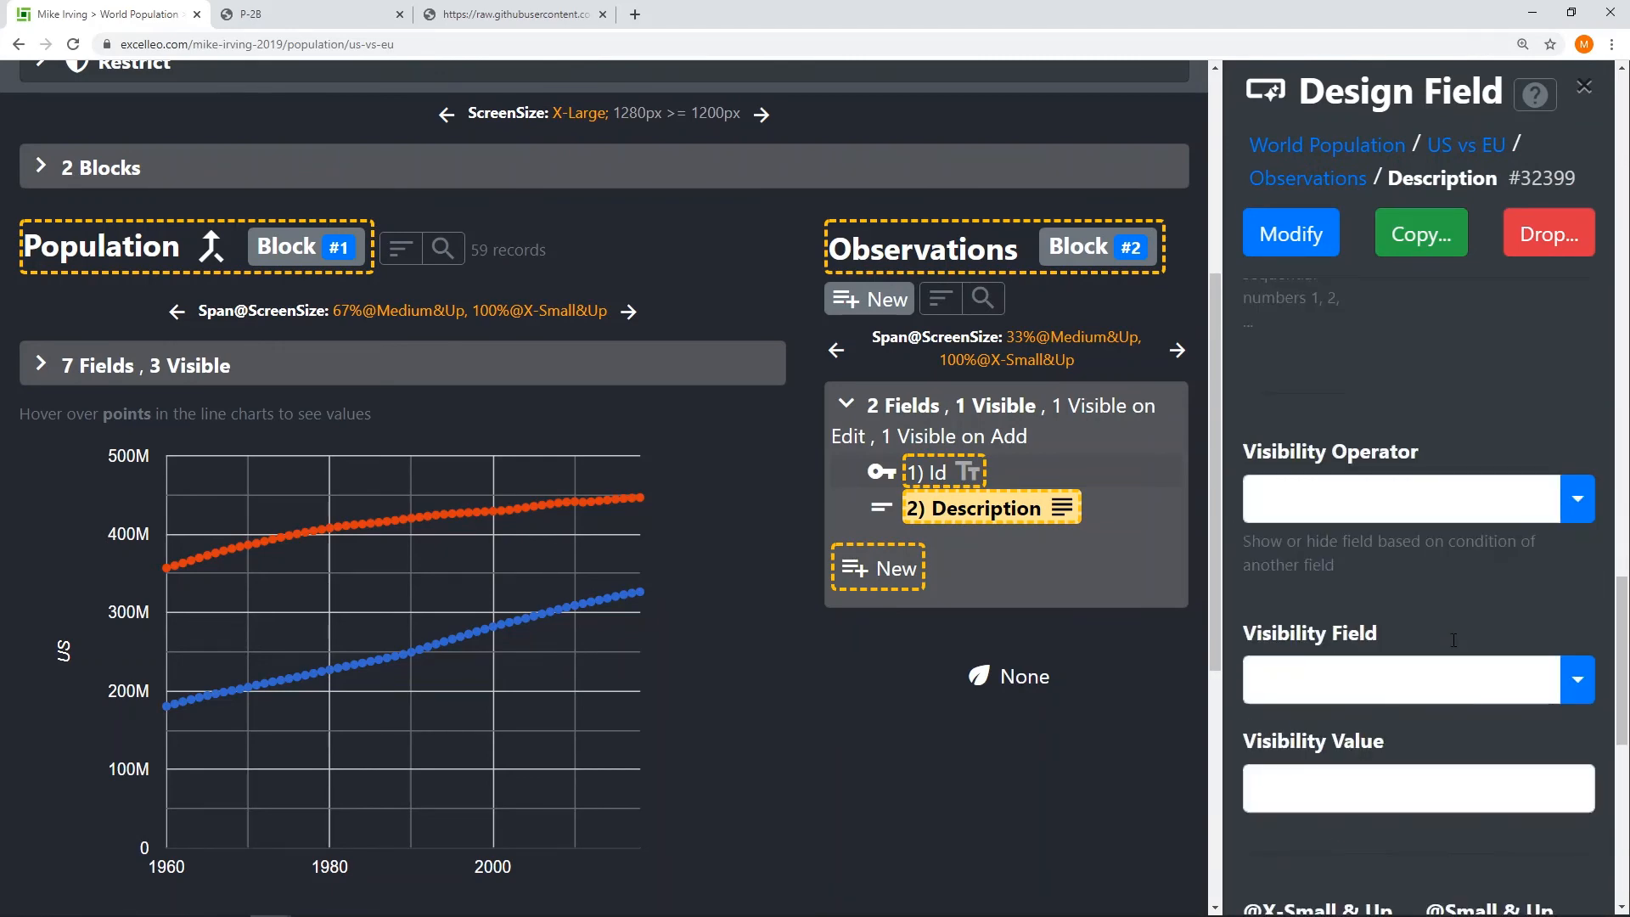
double_click(1350, 477)
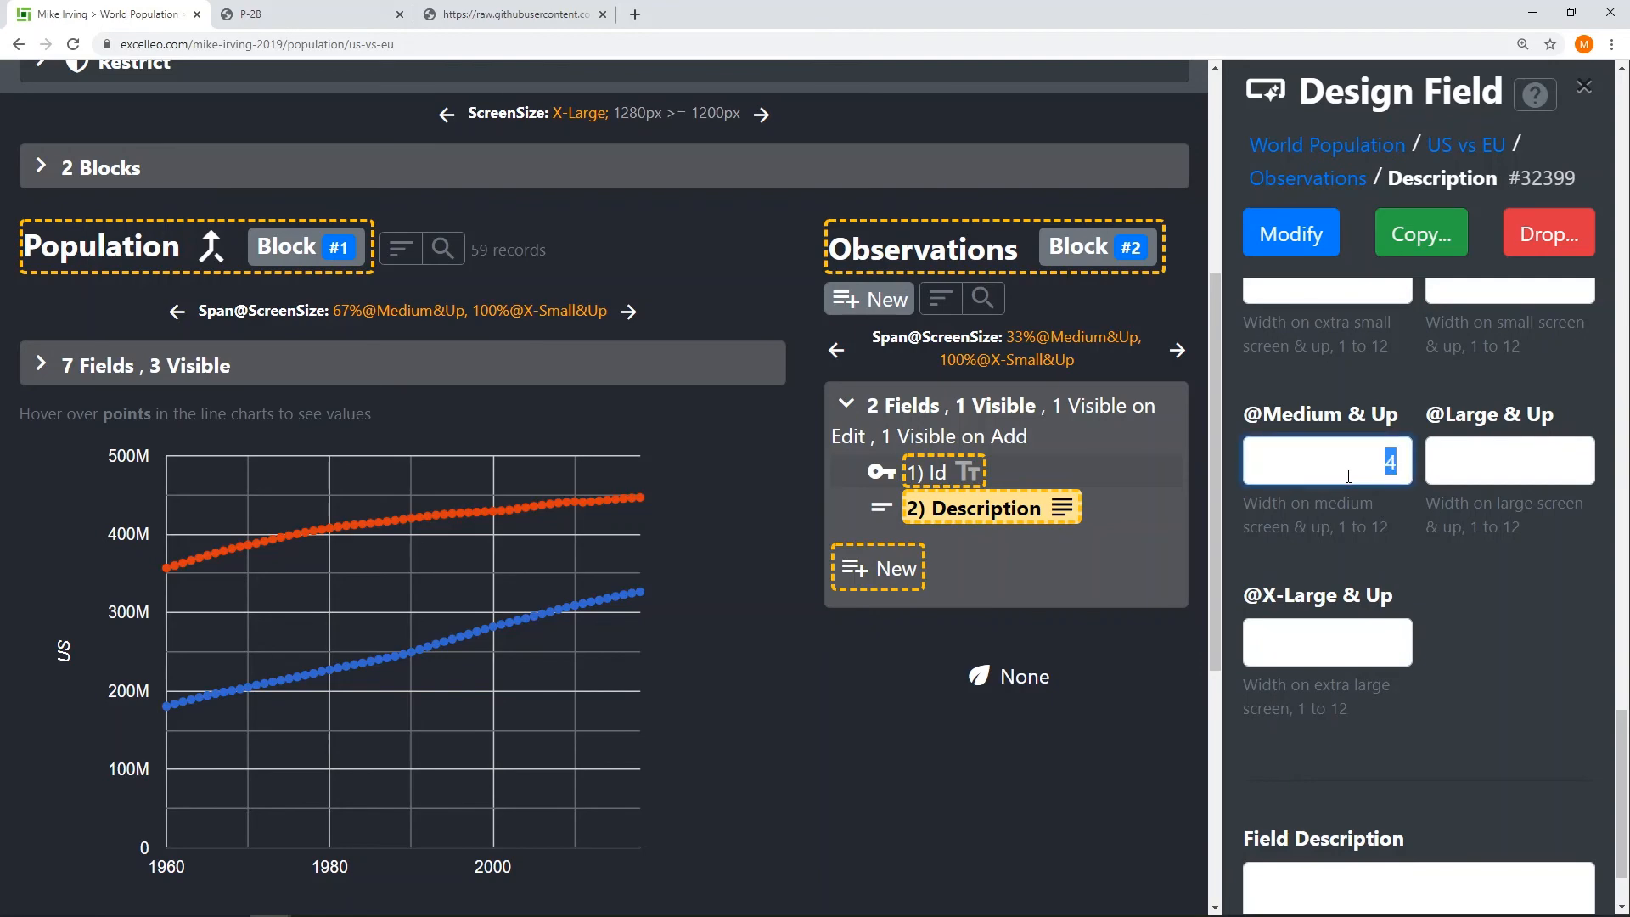
key(BackSpace)
click(1312, 236)
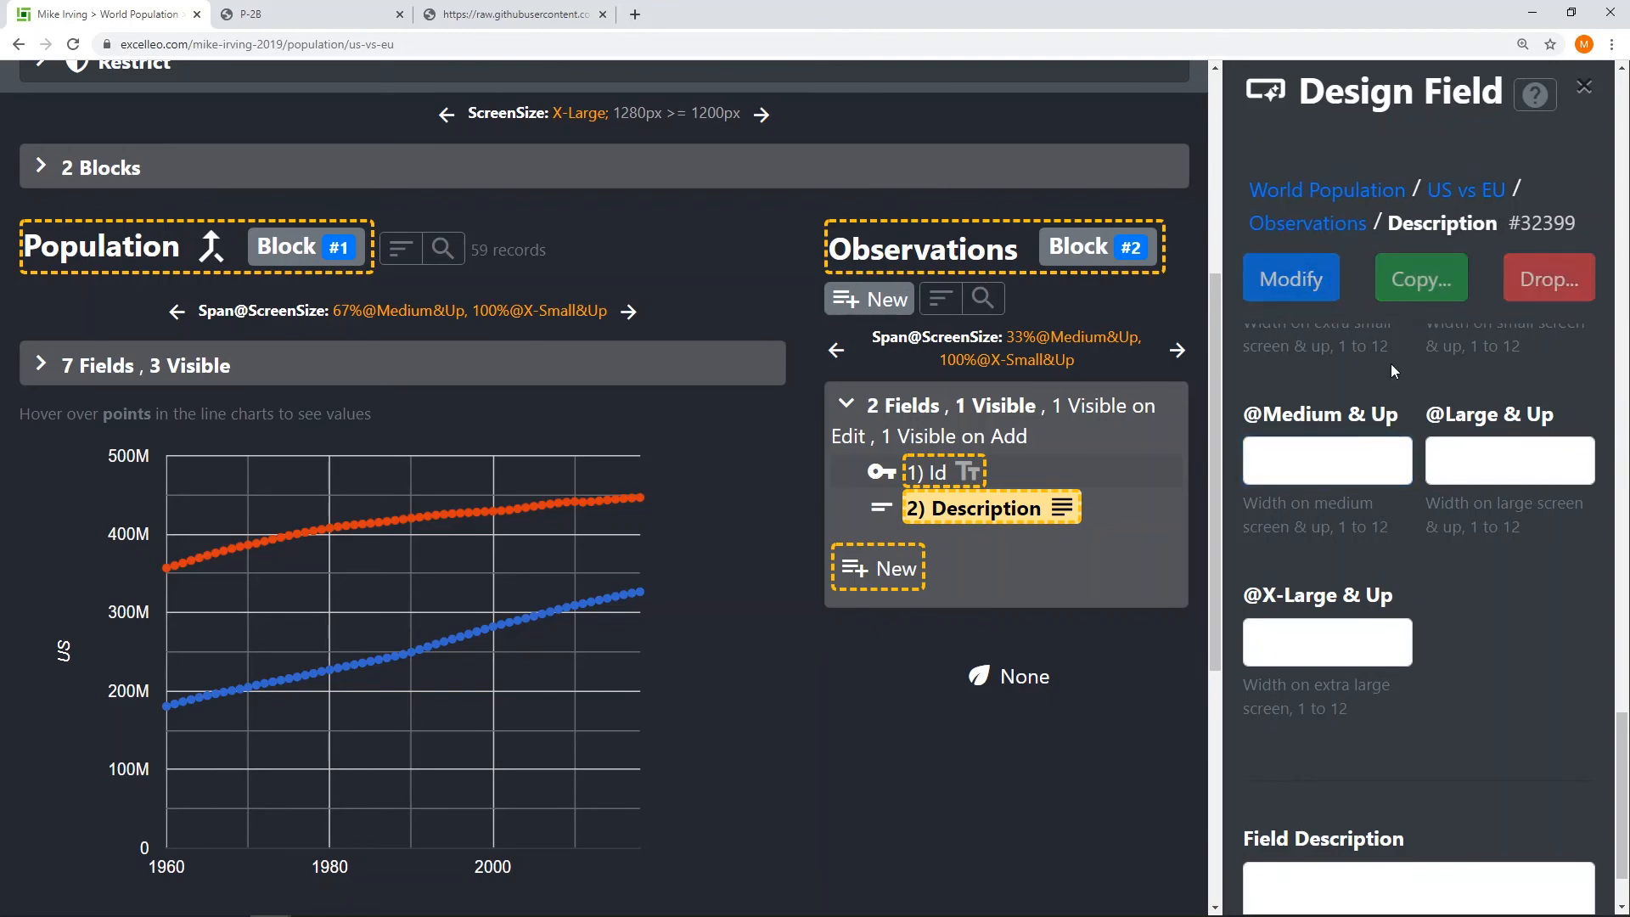
click(1584, 86)
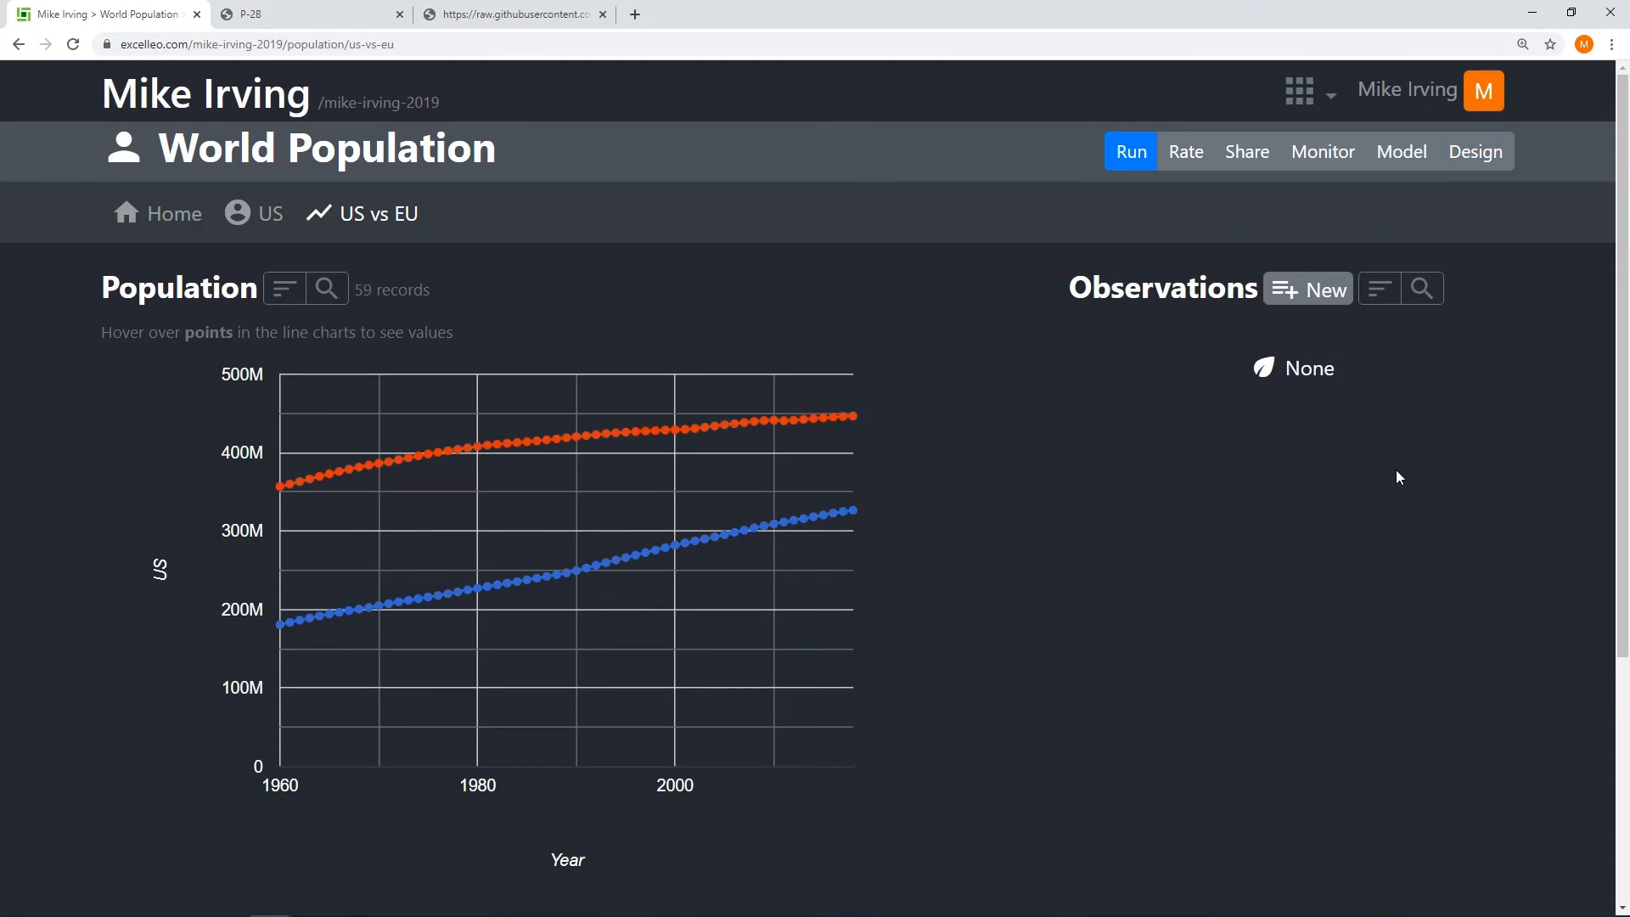
Step: Start a new record in the Observations block and make its Description box taller
click(1290, 293)
click(1440, 599)
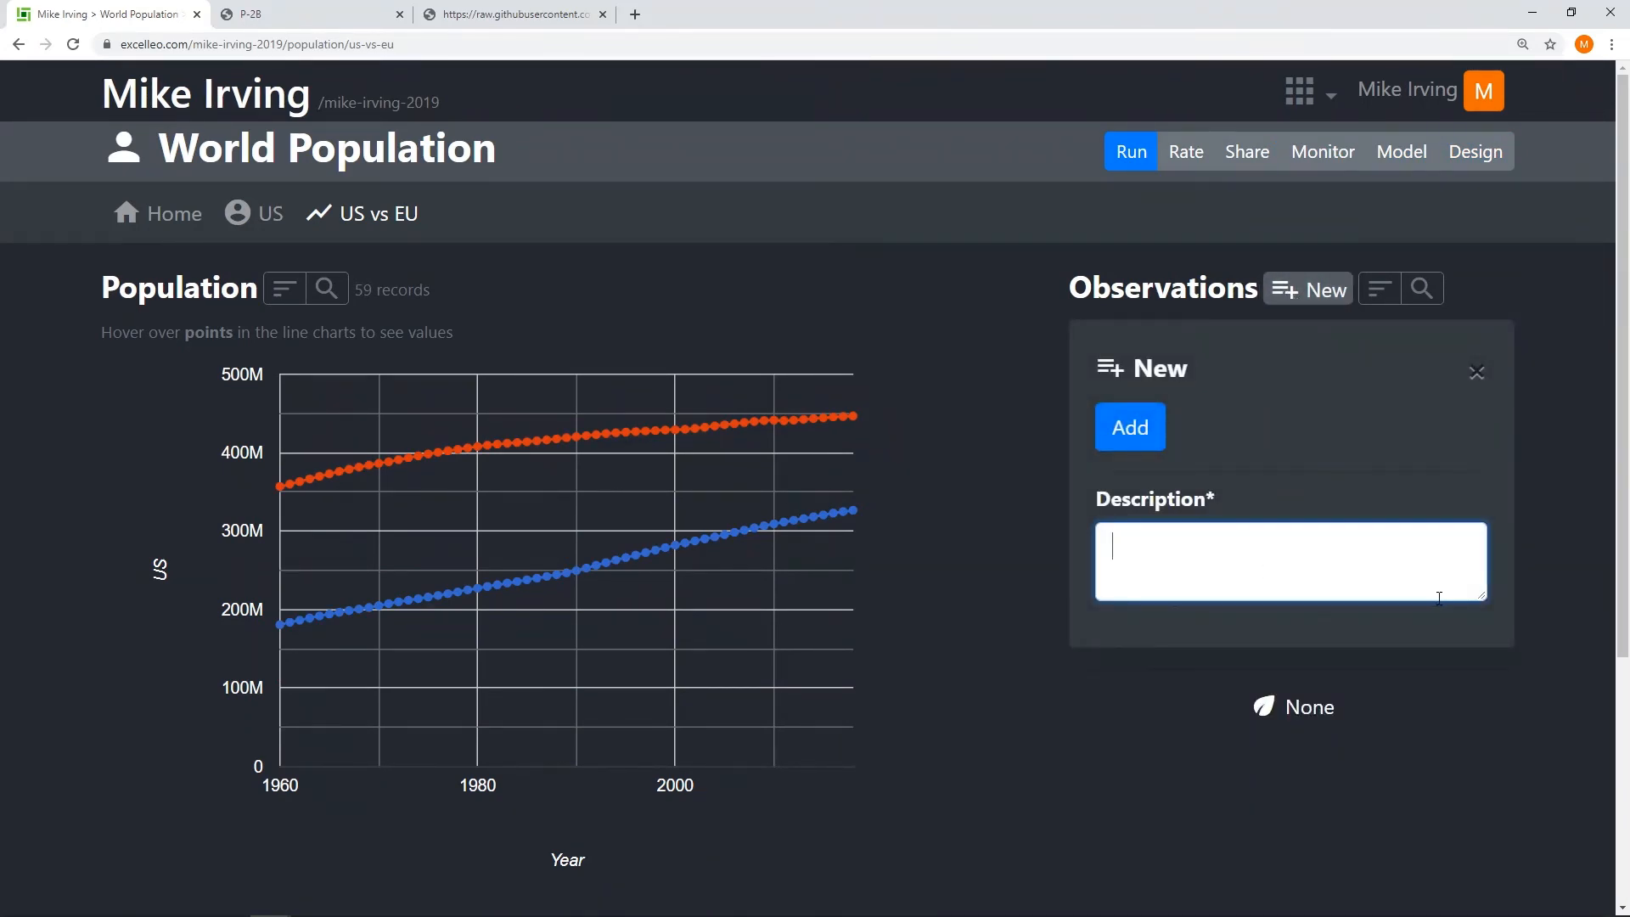
drag(1481, 594, 1481, 734)
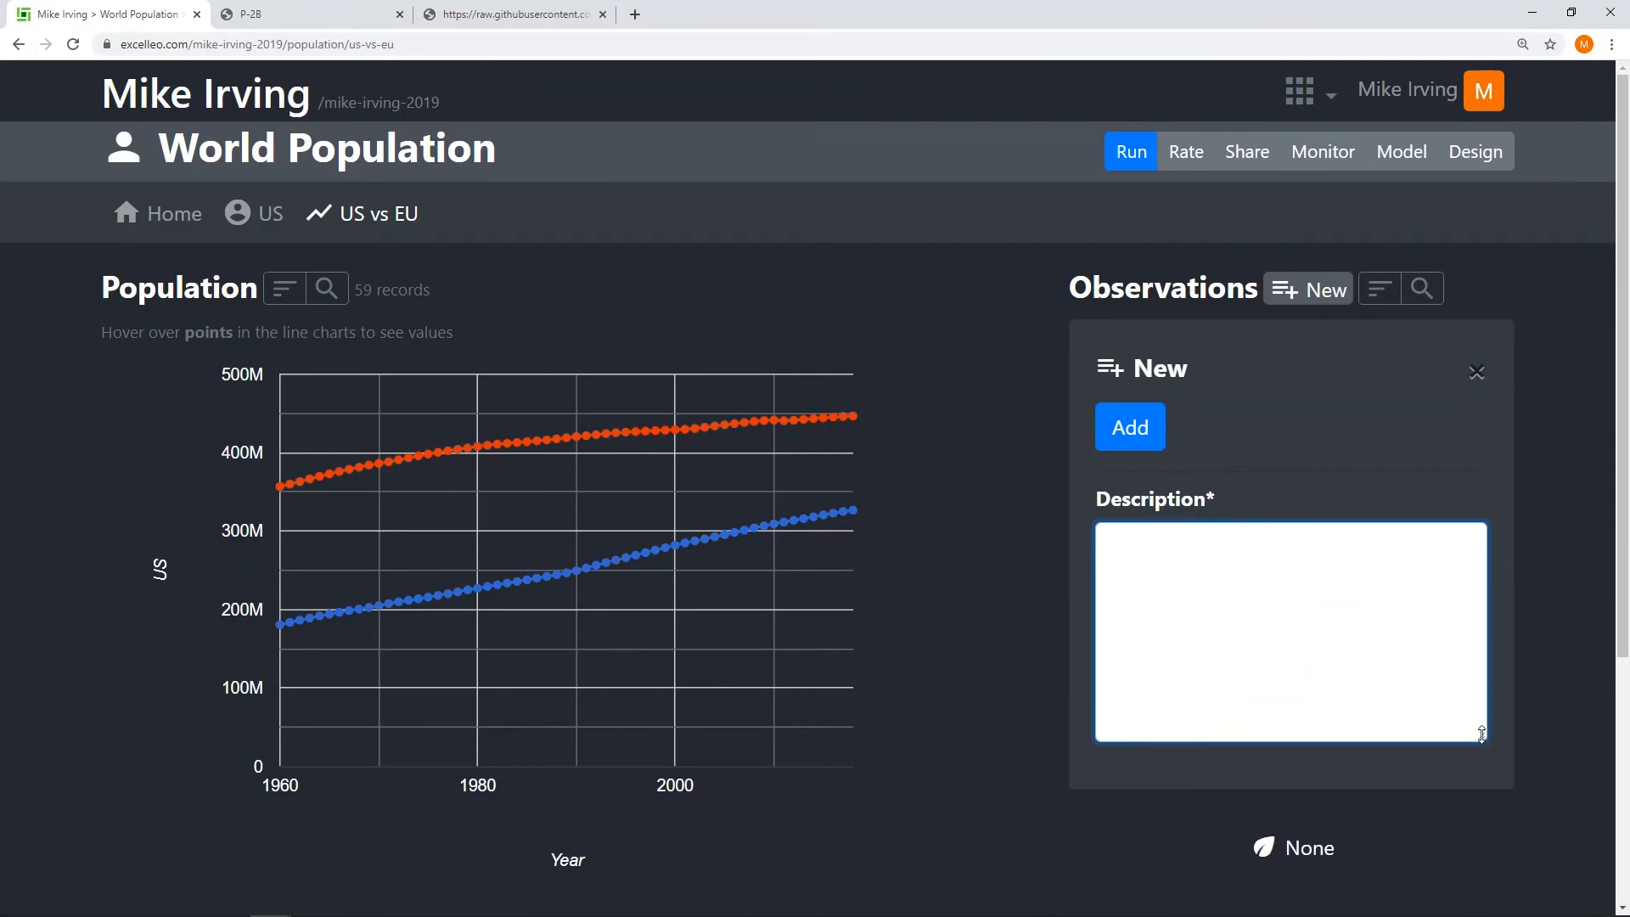
Step: Enter the heading ####Notes and the line "In the past 20 years, EU population increased by 10% while US population increased by 44%"
text(####Notes )
text(In the pa)
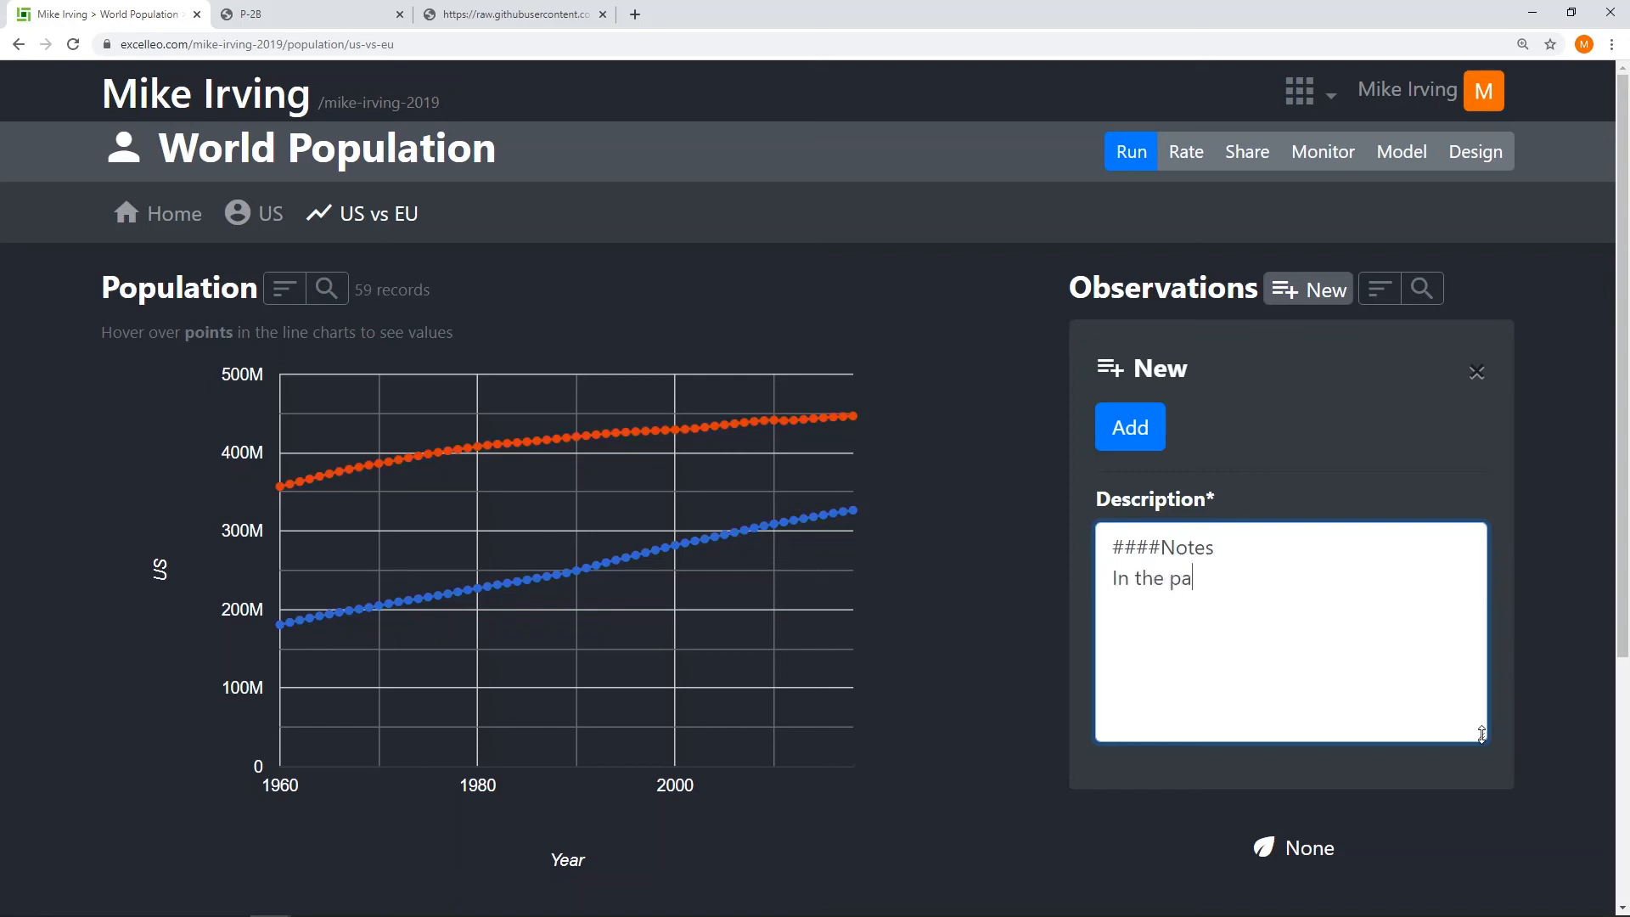
text(st 20 years, EU popul)
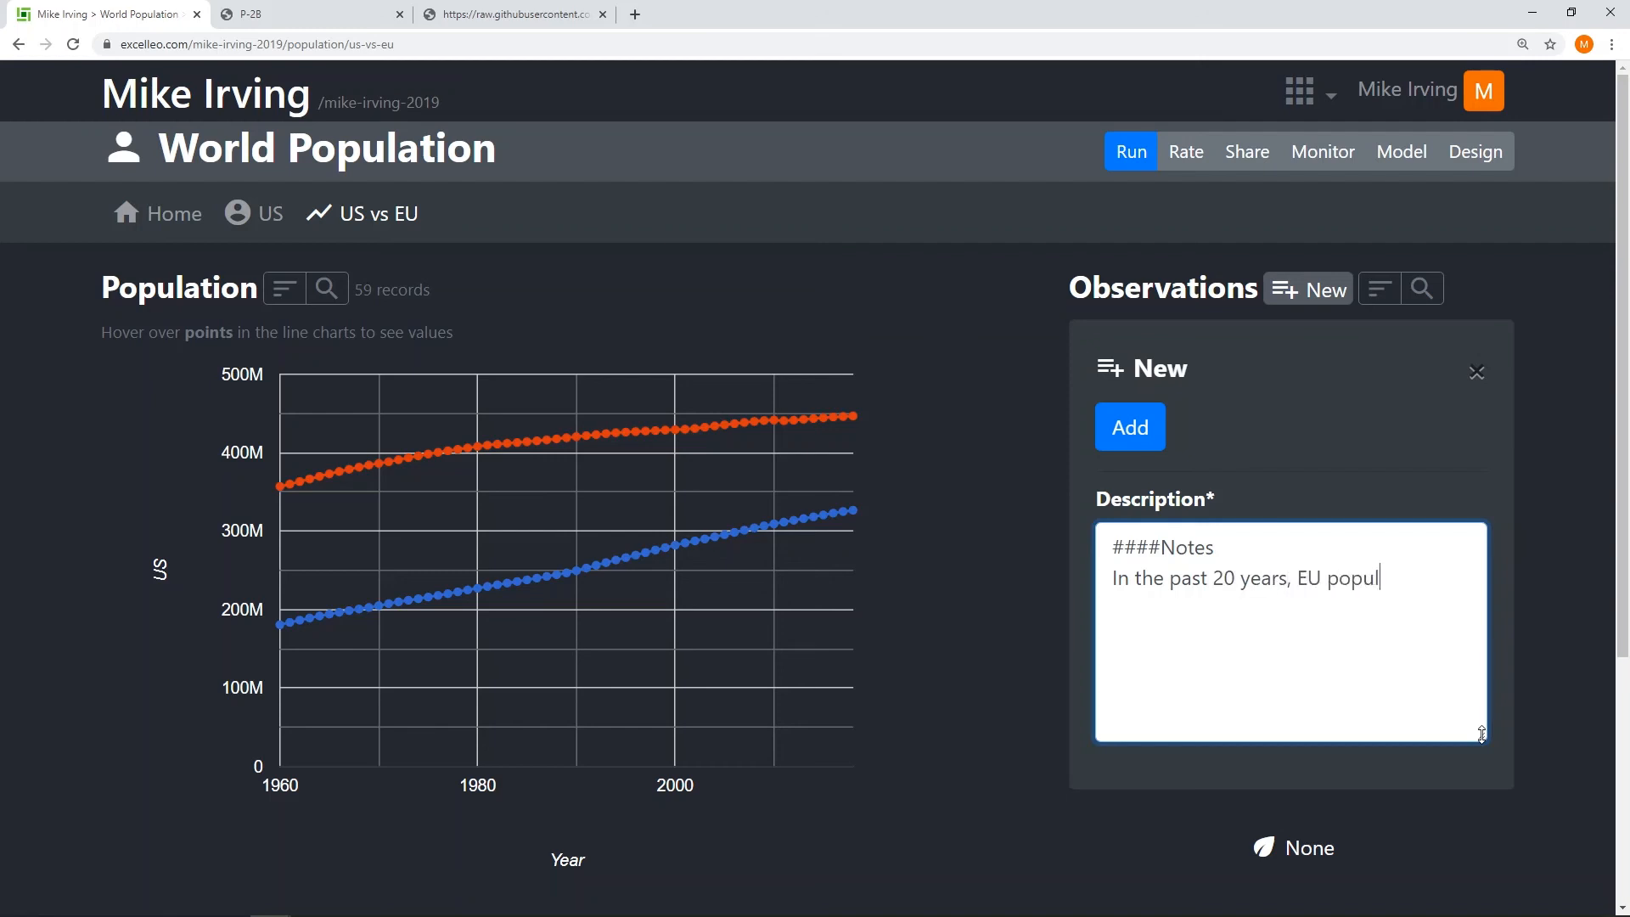
text(ation increased by )
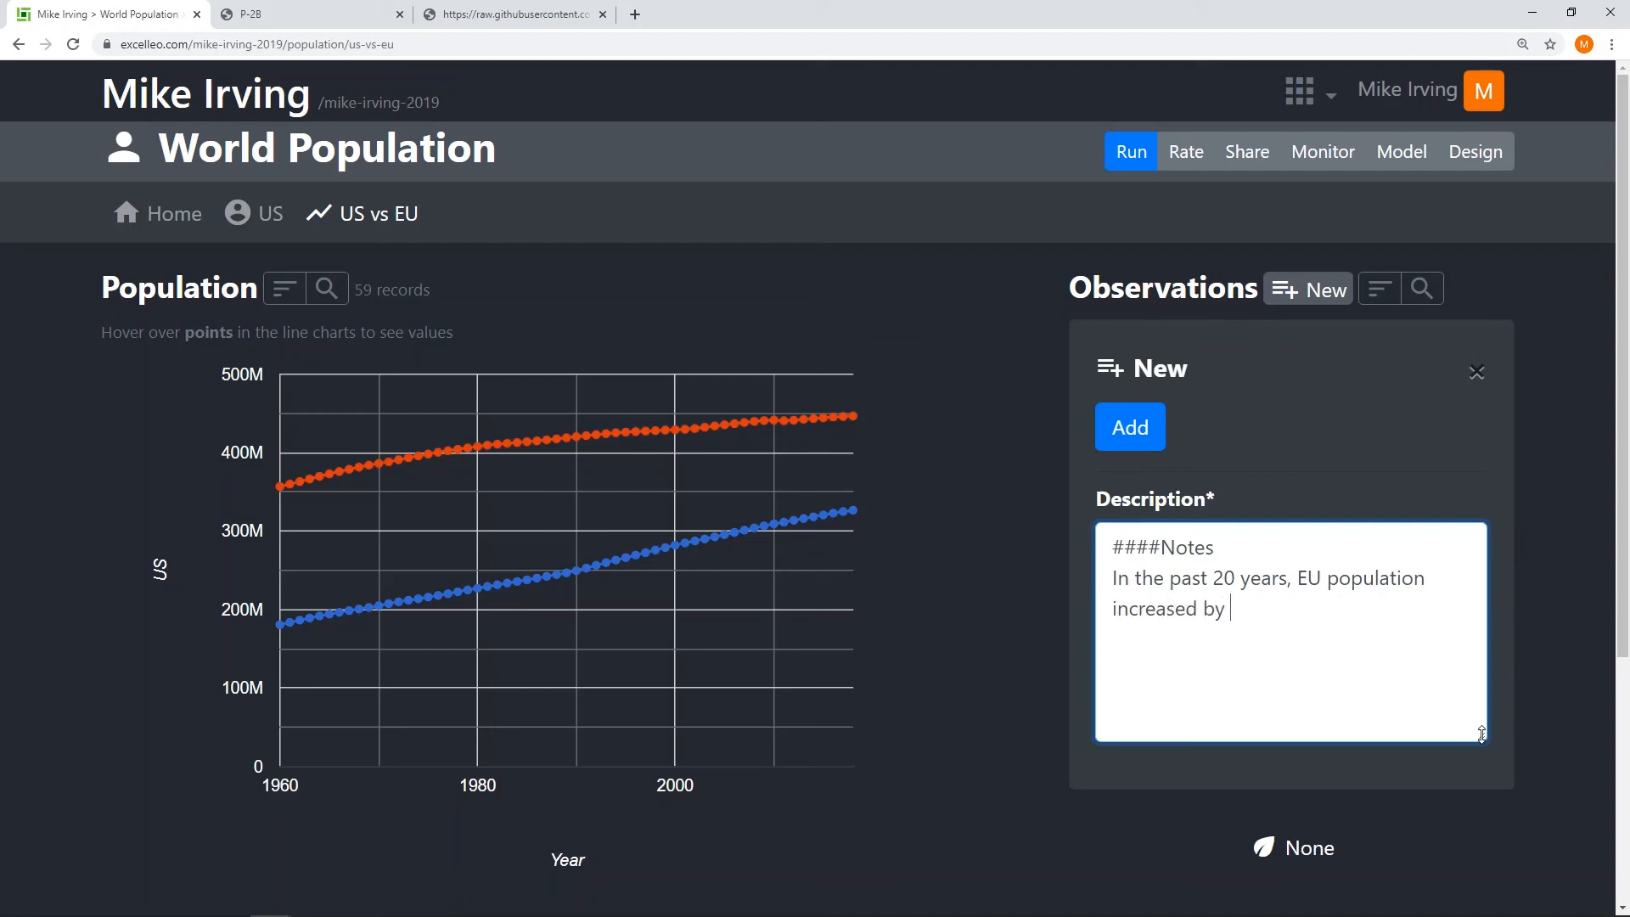
text(10% while US population)
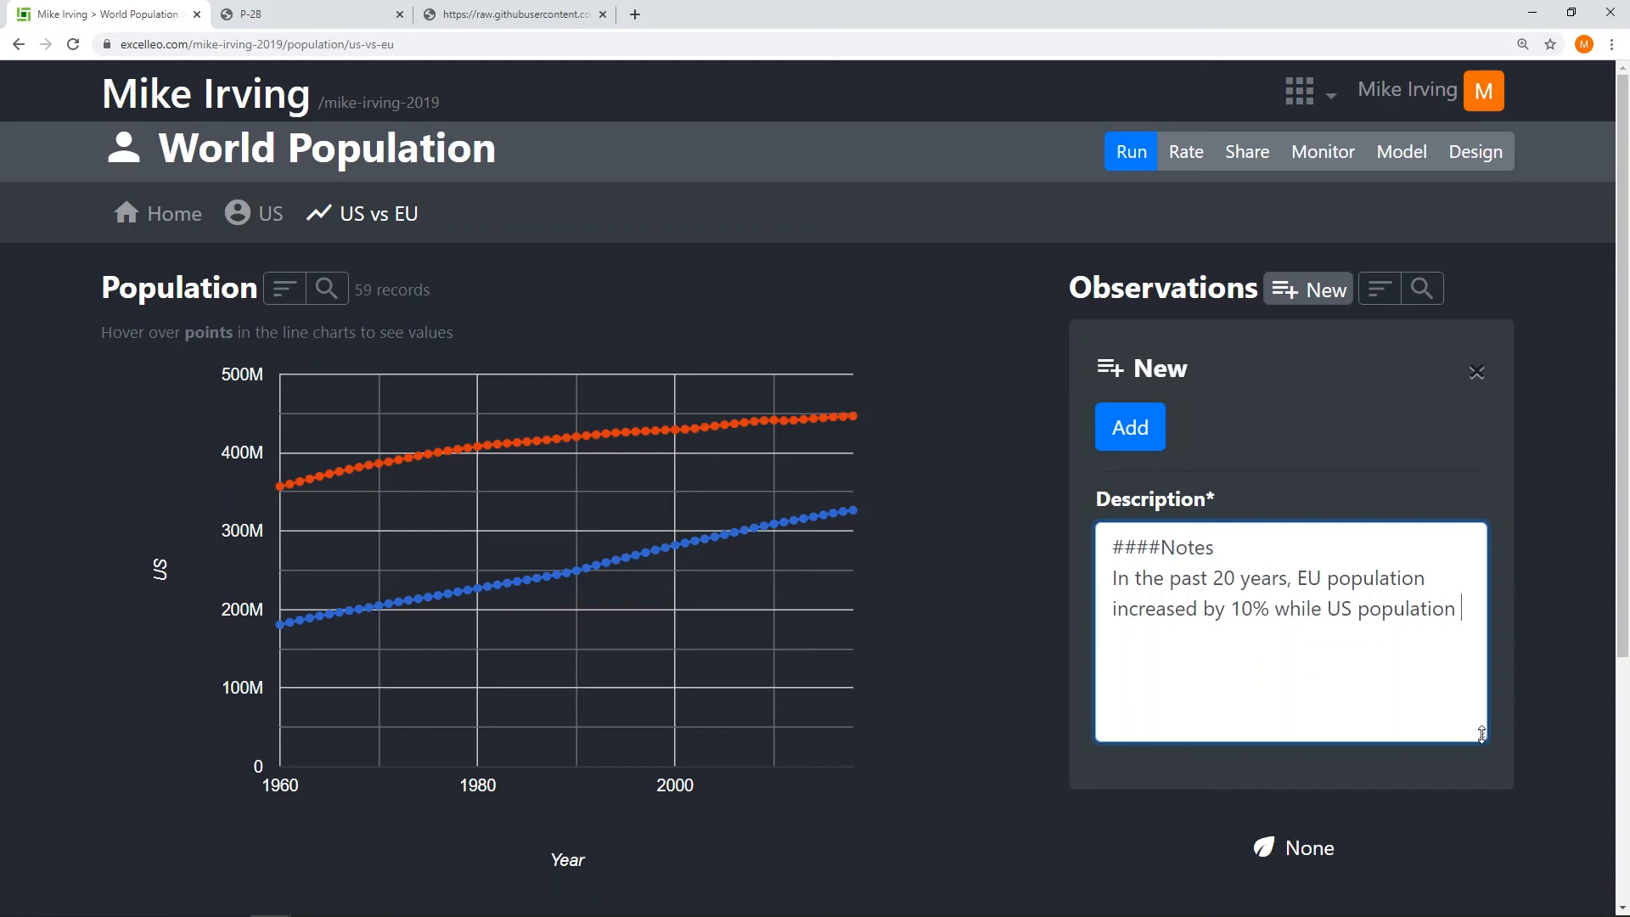
text( increased )
text(by)
text( 44% )
Step: Add the Markdown bullet "- EU from 407M to 446M" to the Description, taking the figures from the chart's 1980 and 2018 EU points
text(  - EU)
text( from)
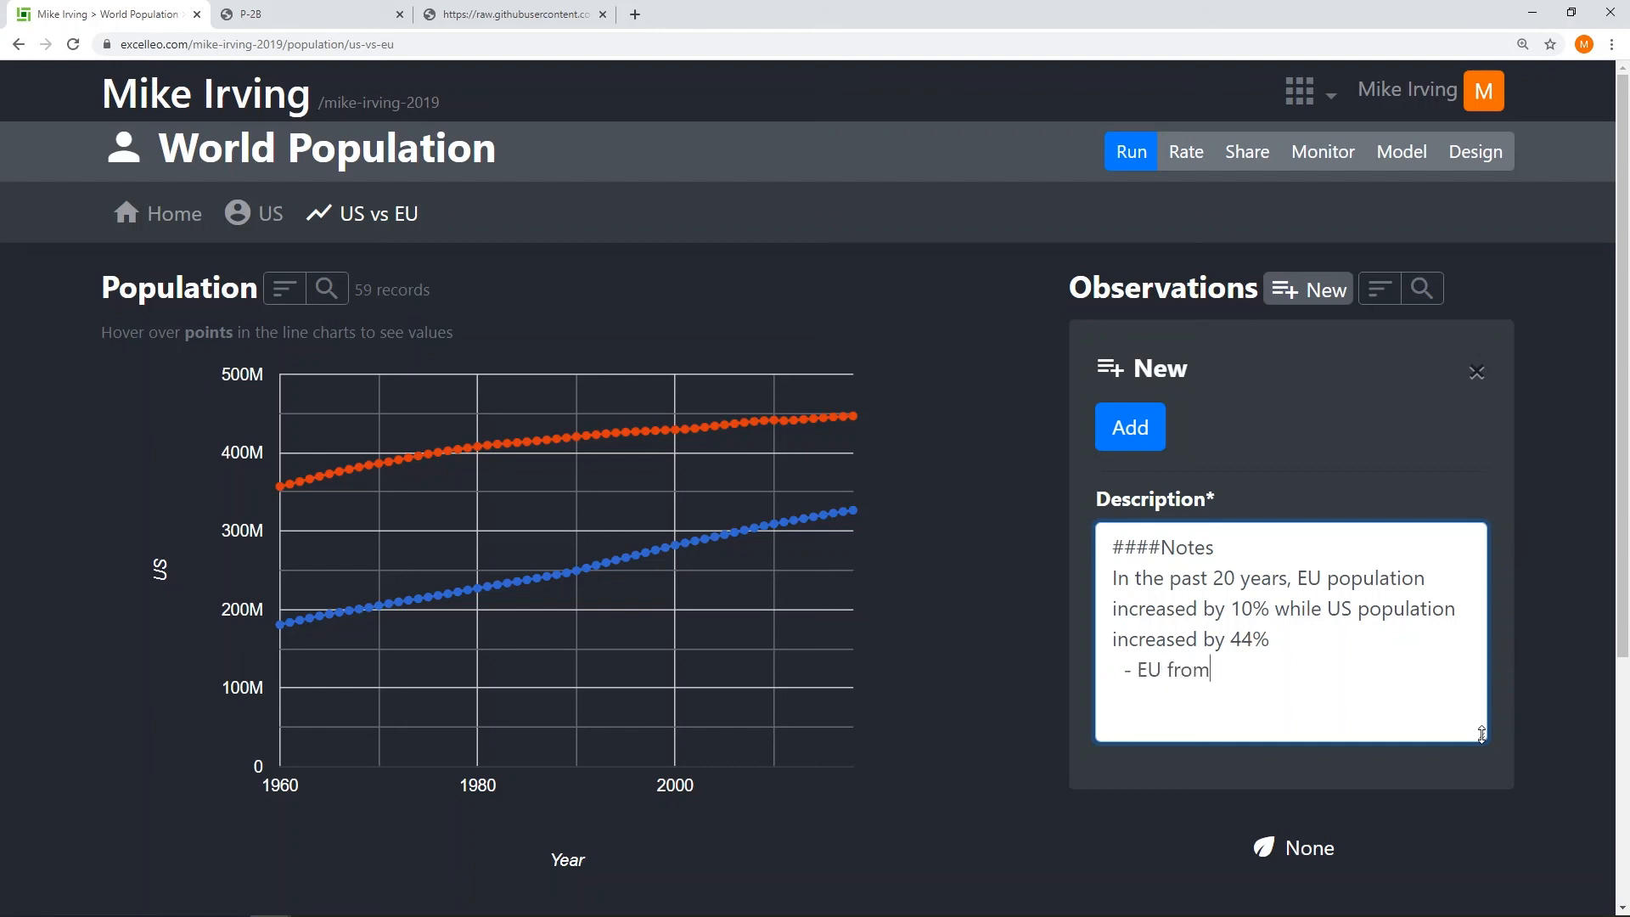
mouse_move(478, 451)
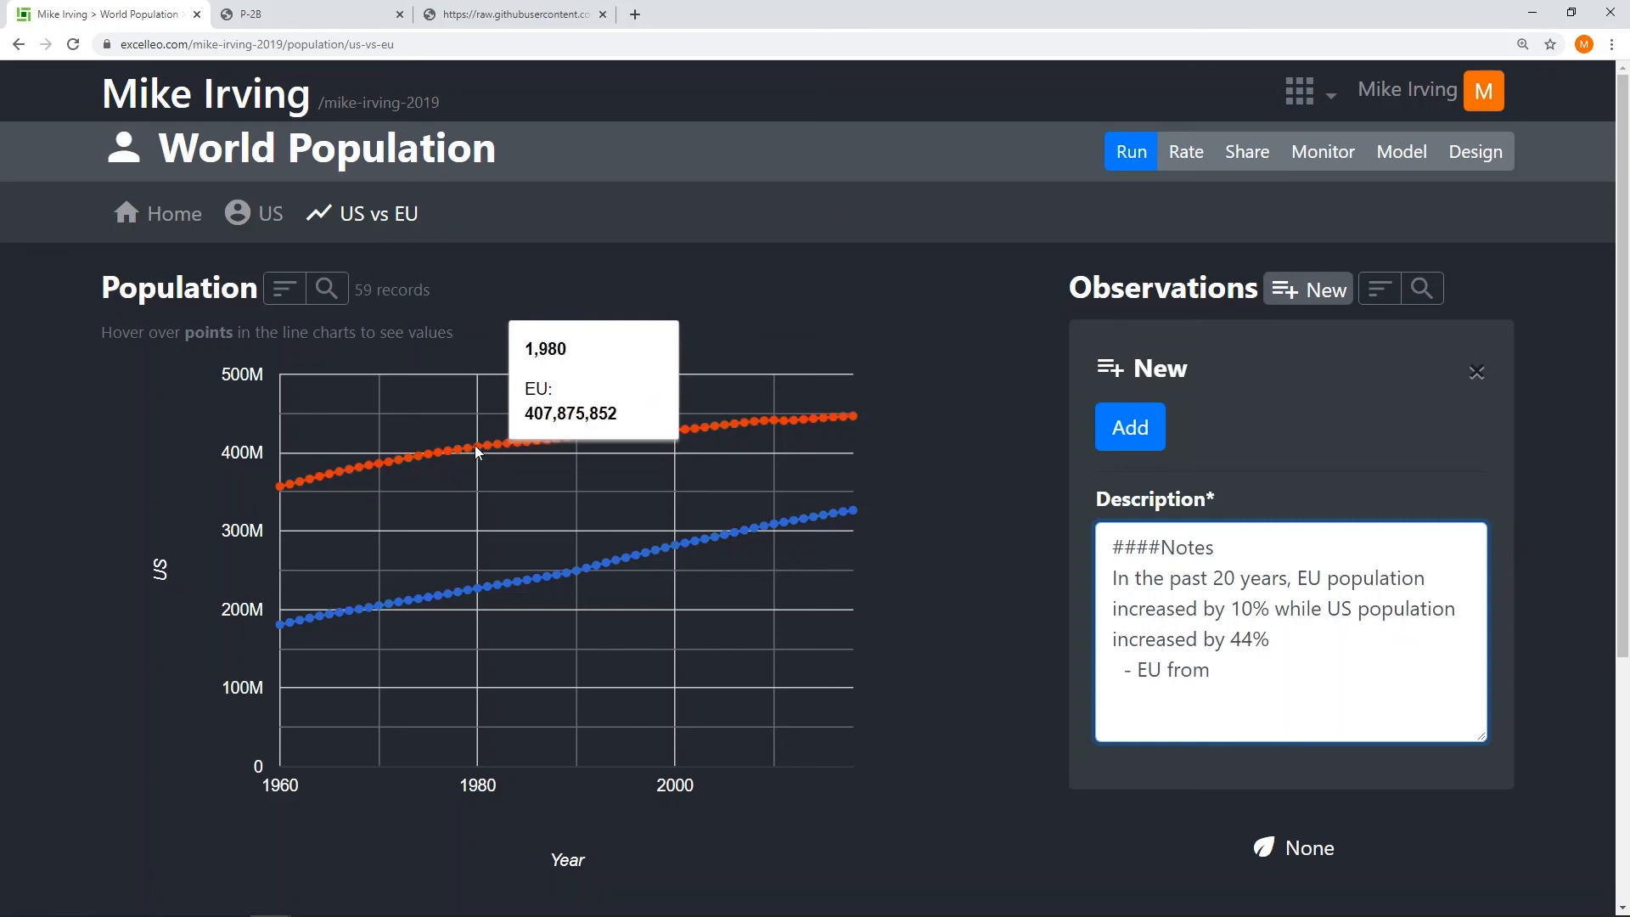
text(407M to)
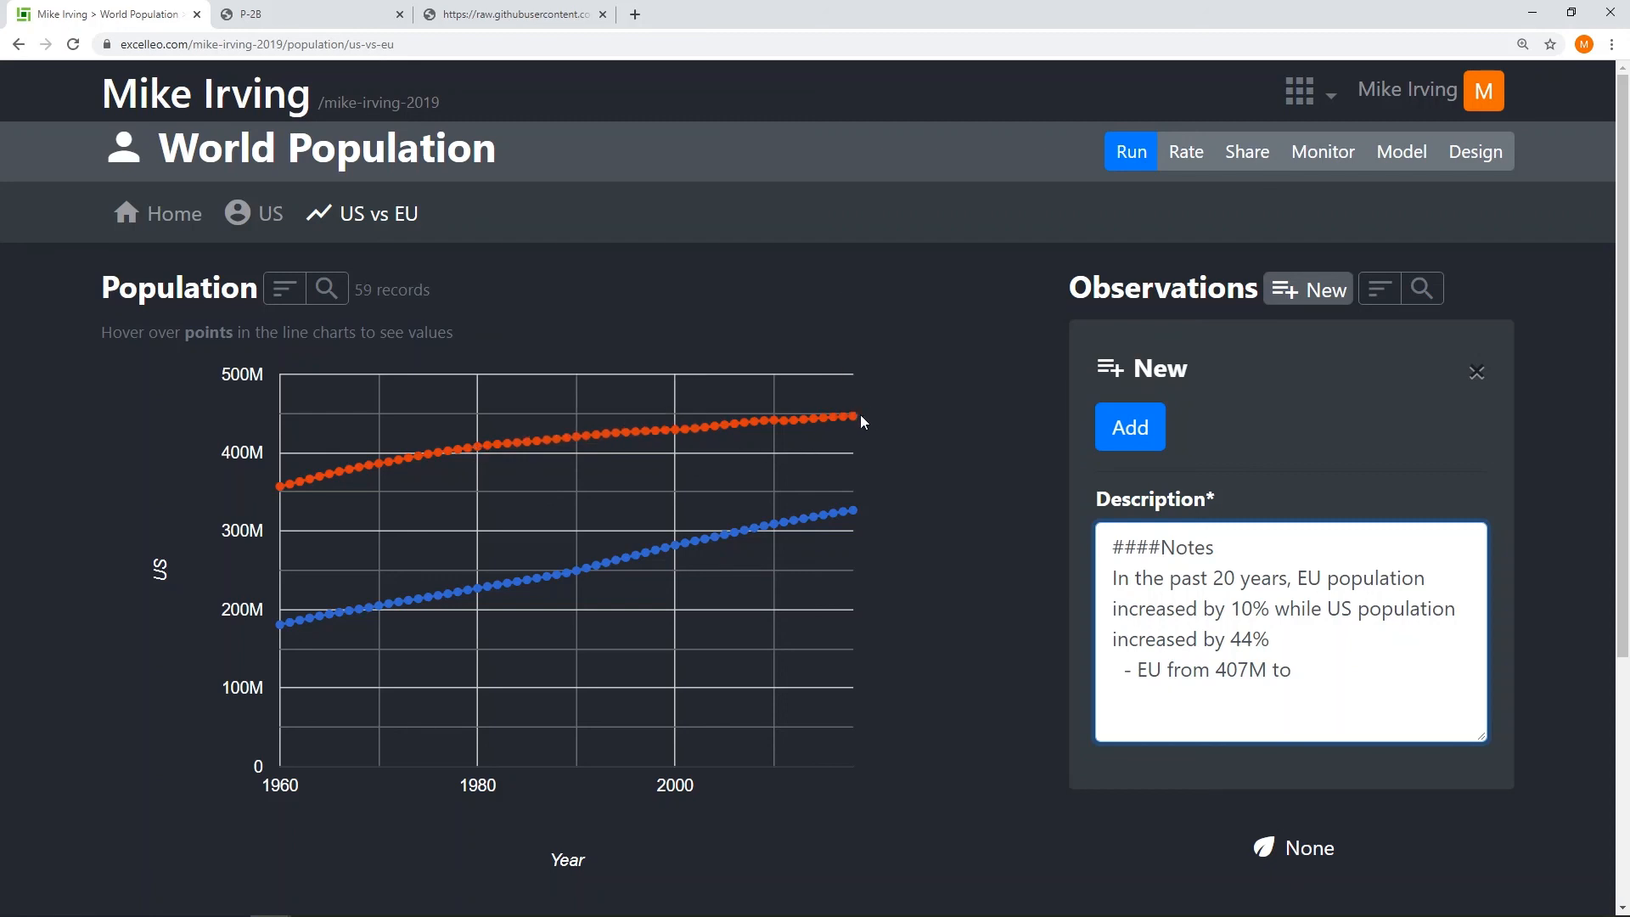
mouse_move(856, 418)
text(446)
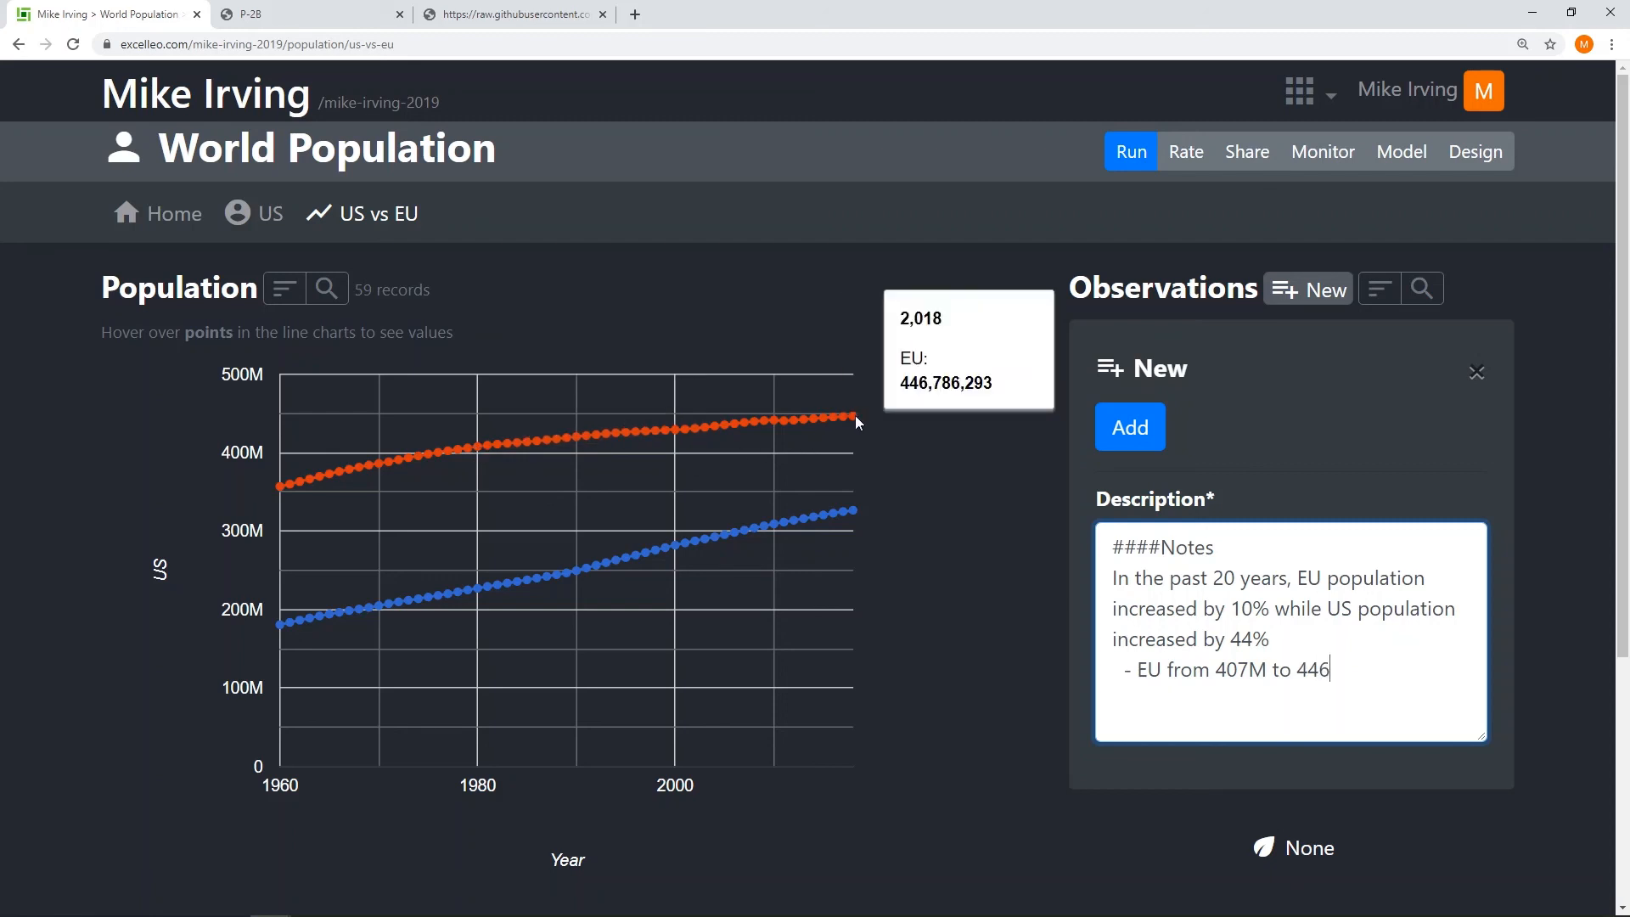
text(M)
Step: Add a second bullet "- US from 227M to 326M", taking the figures from the chart's 1980 and 2018 US points
key(Return)
text(- US from)
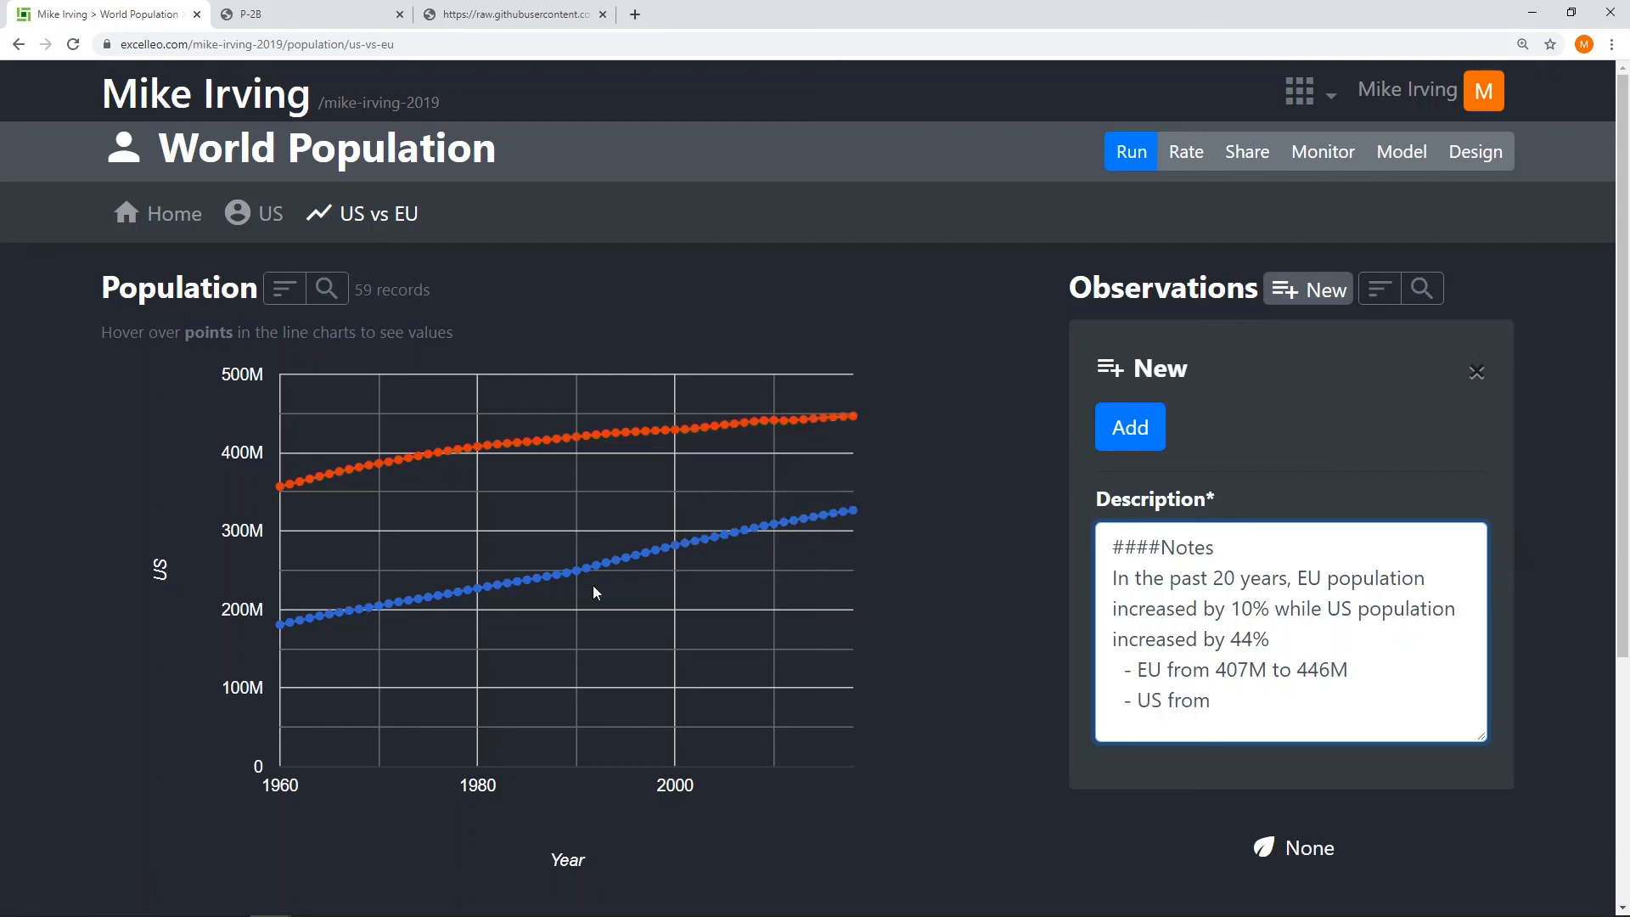
mouse_move(478, 594)
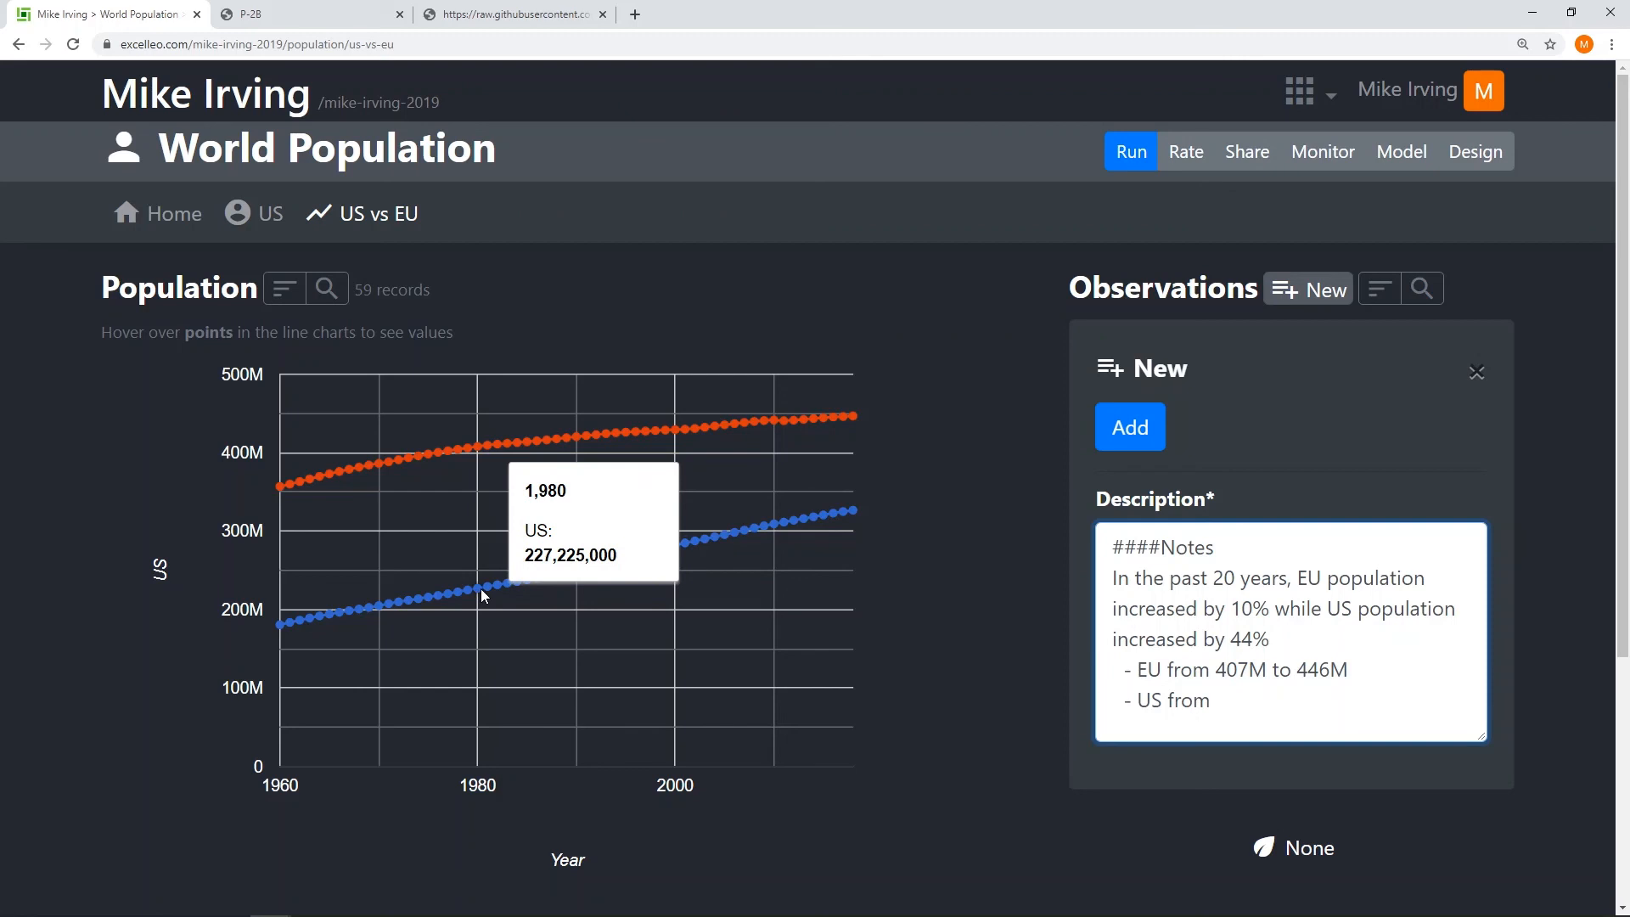
text(227M to)
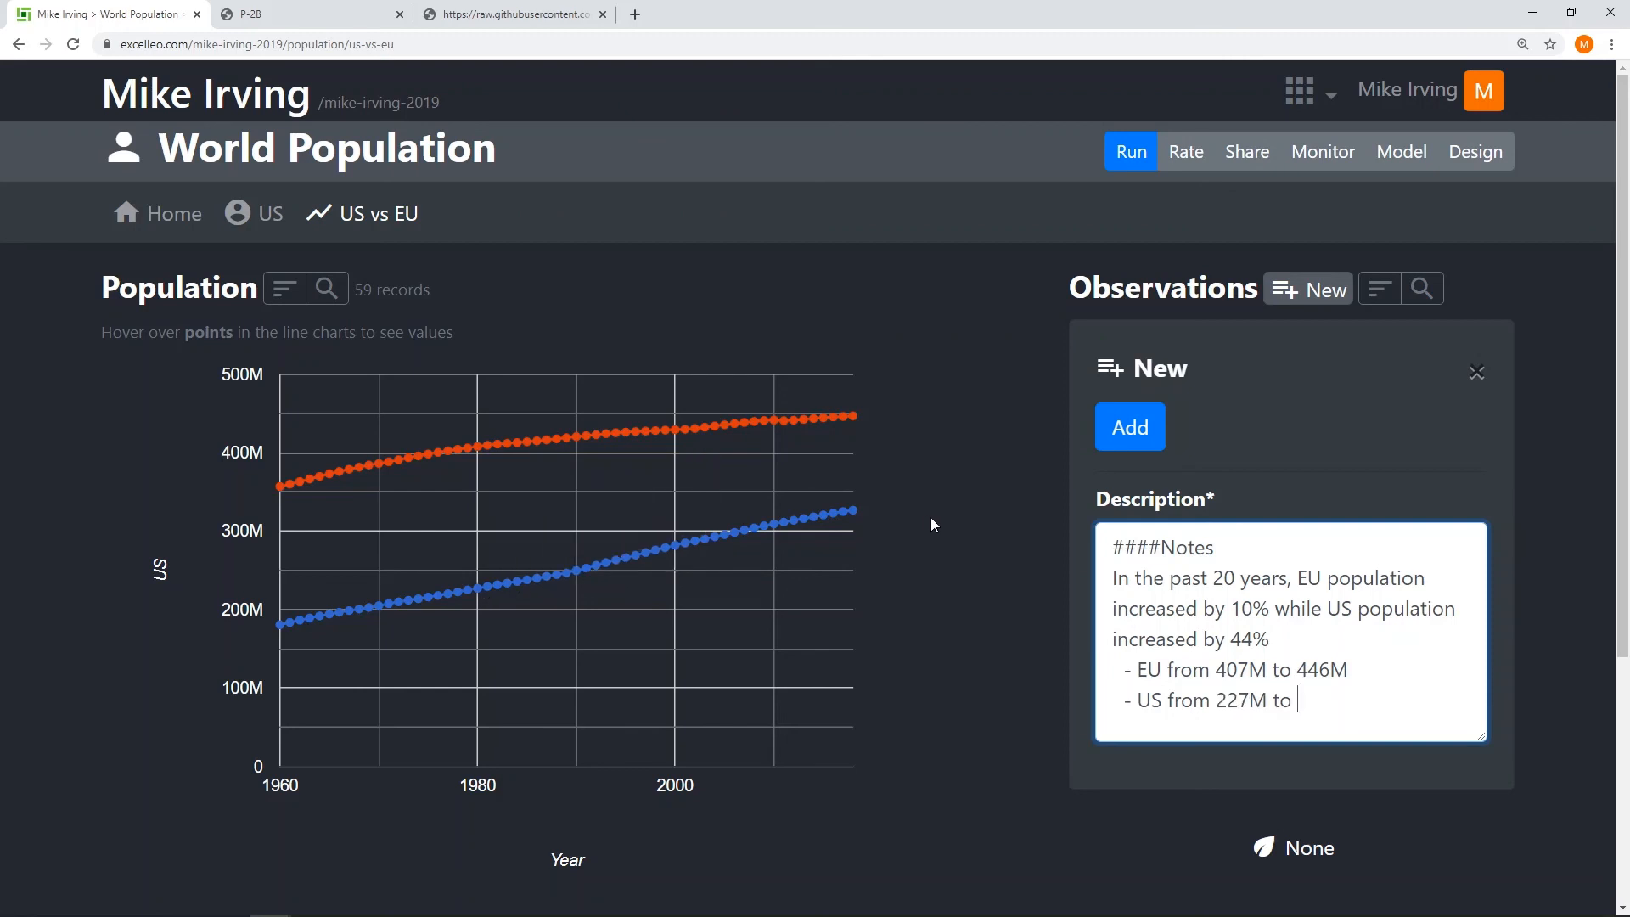
mouse_move(849, 512)
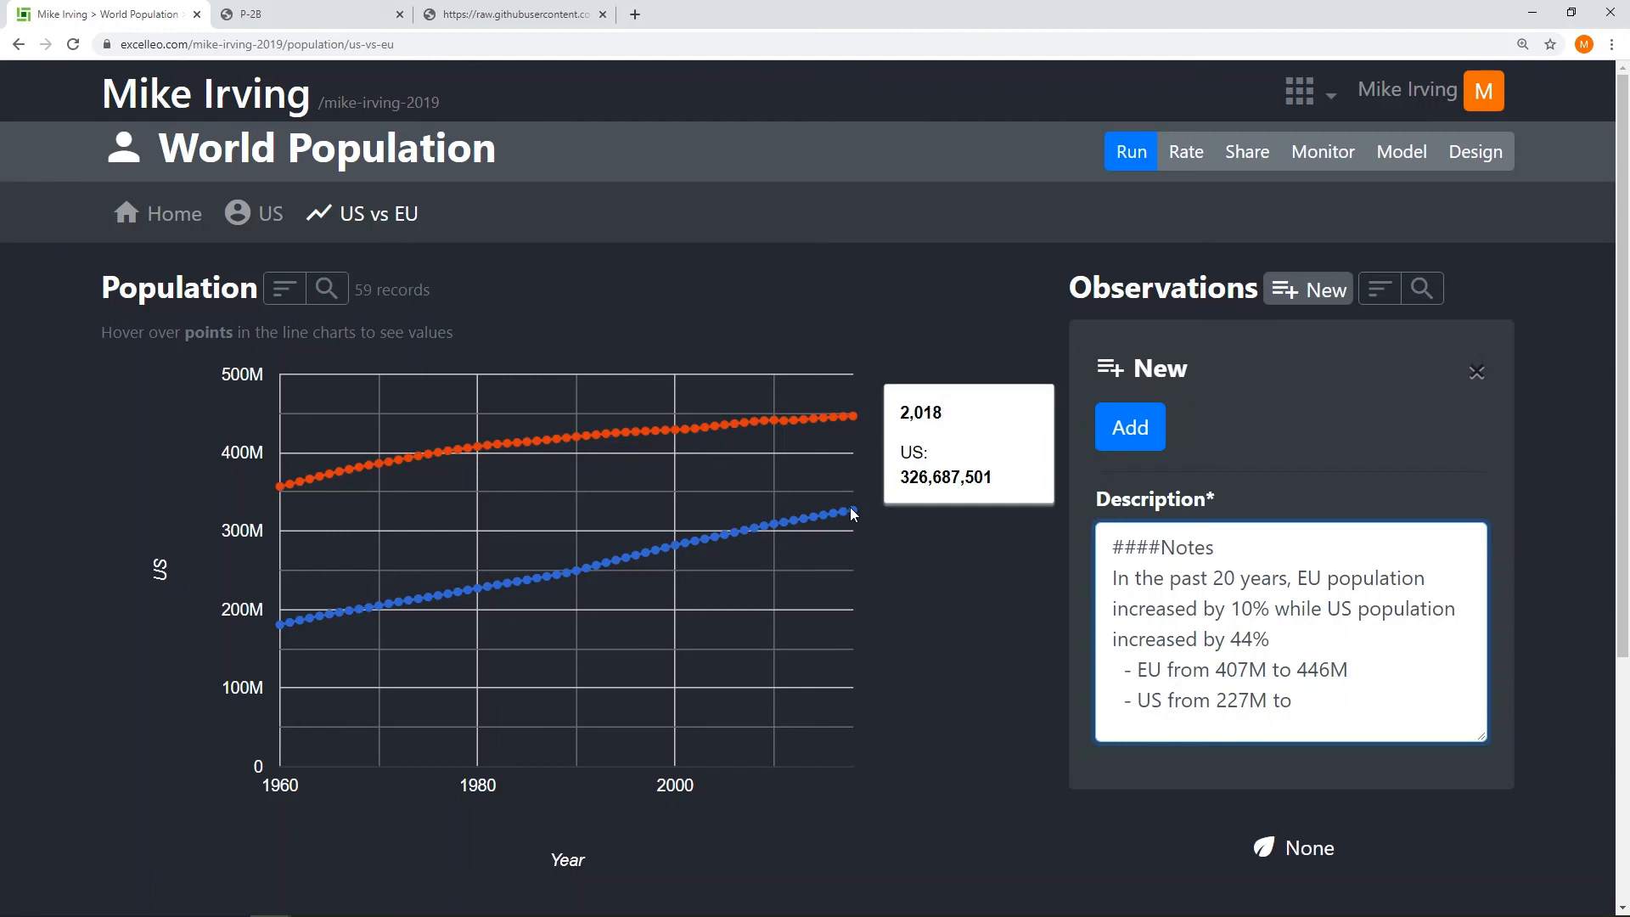
text(326M)
Step: Wrap "EU population" and "US population" in ** markers for bold and add the observation record
click(1298, 580)
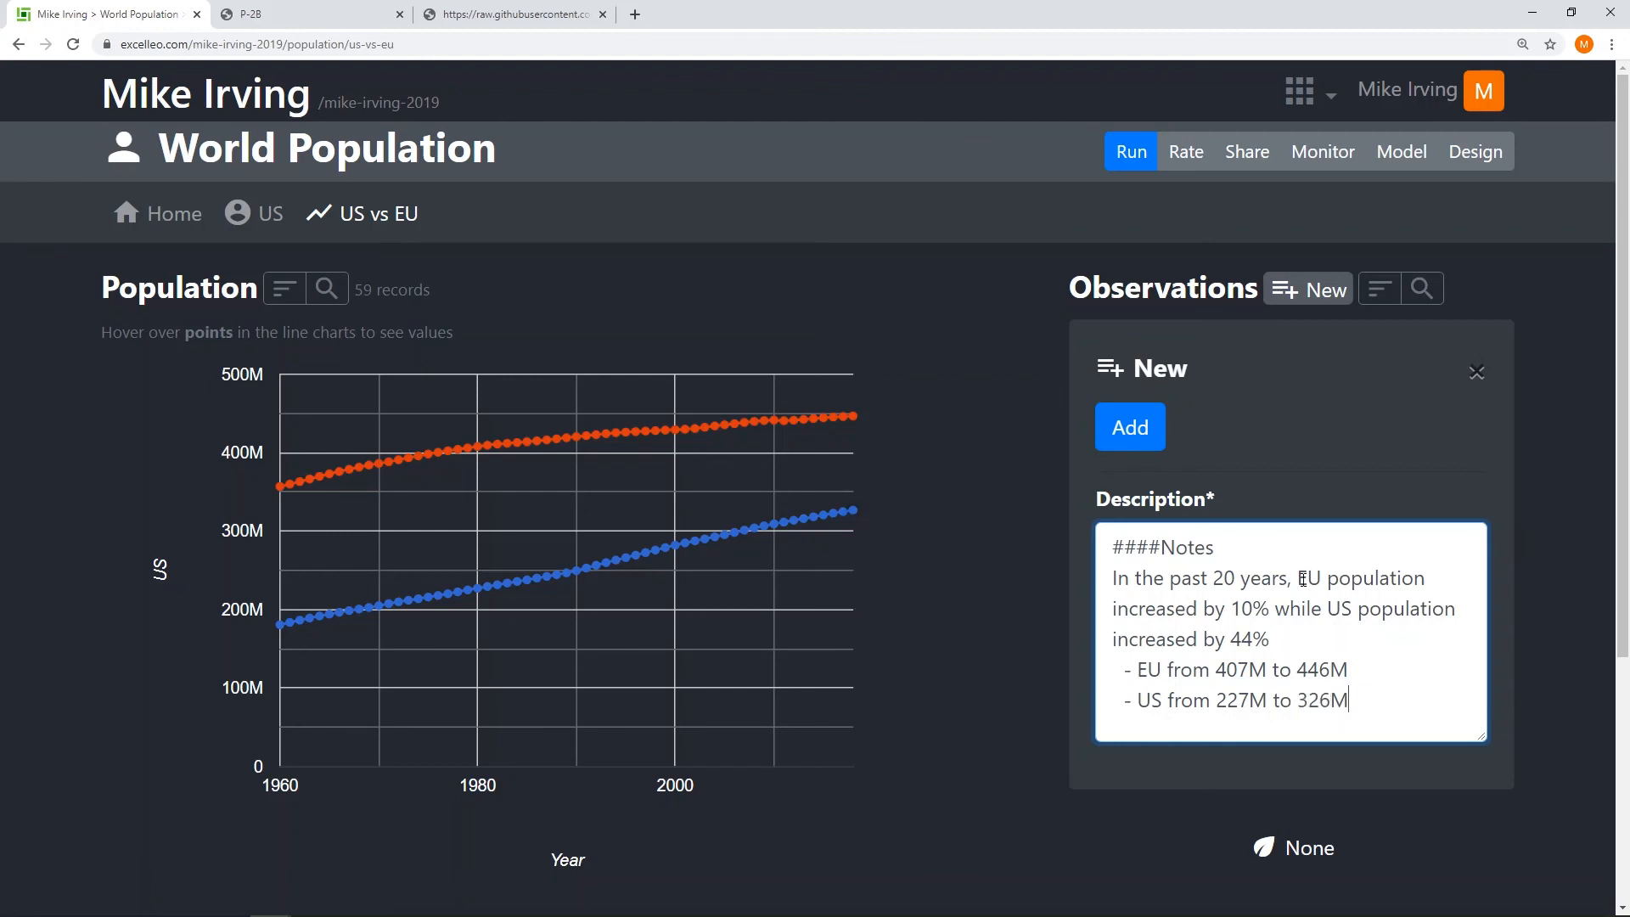
text(**)
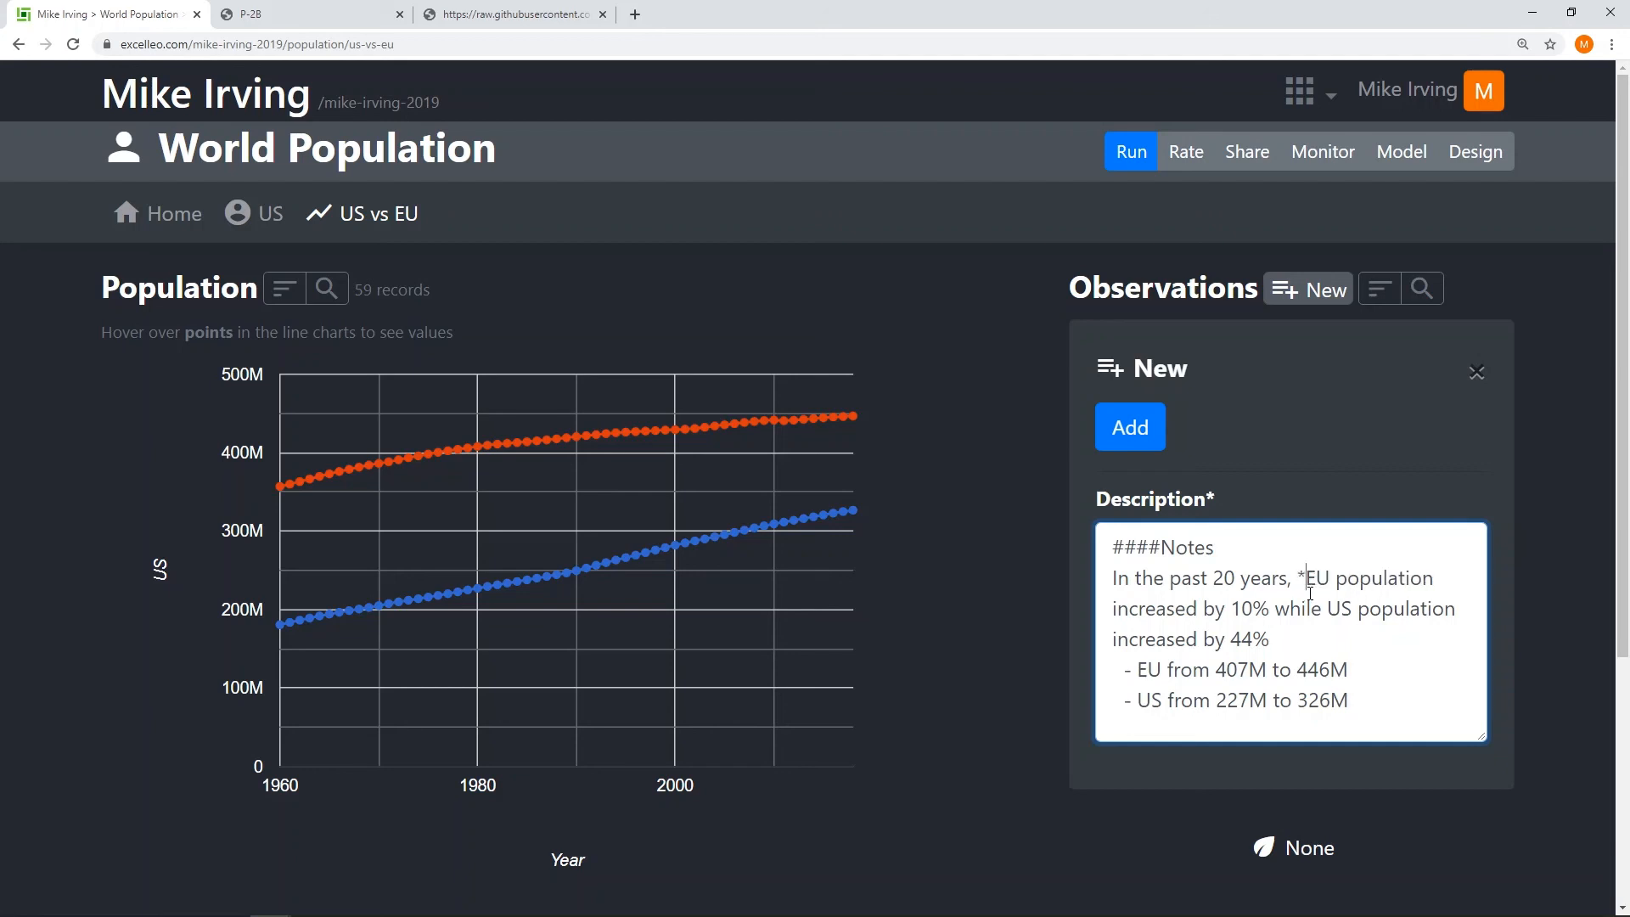
click(1446, 584)
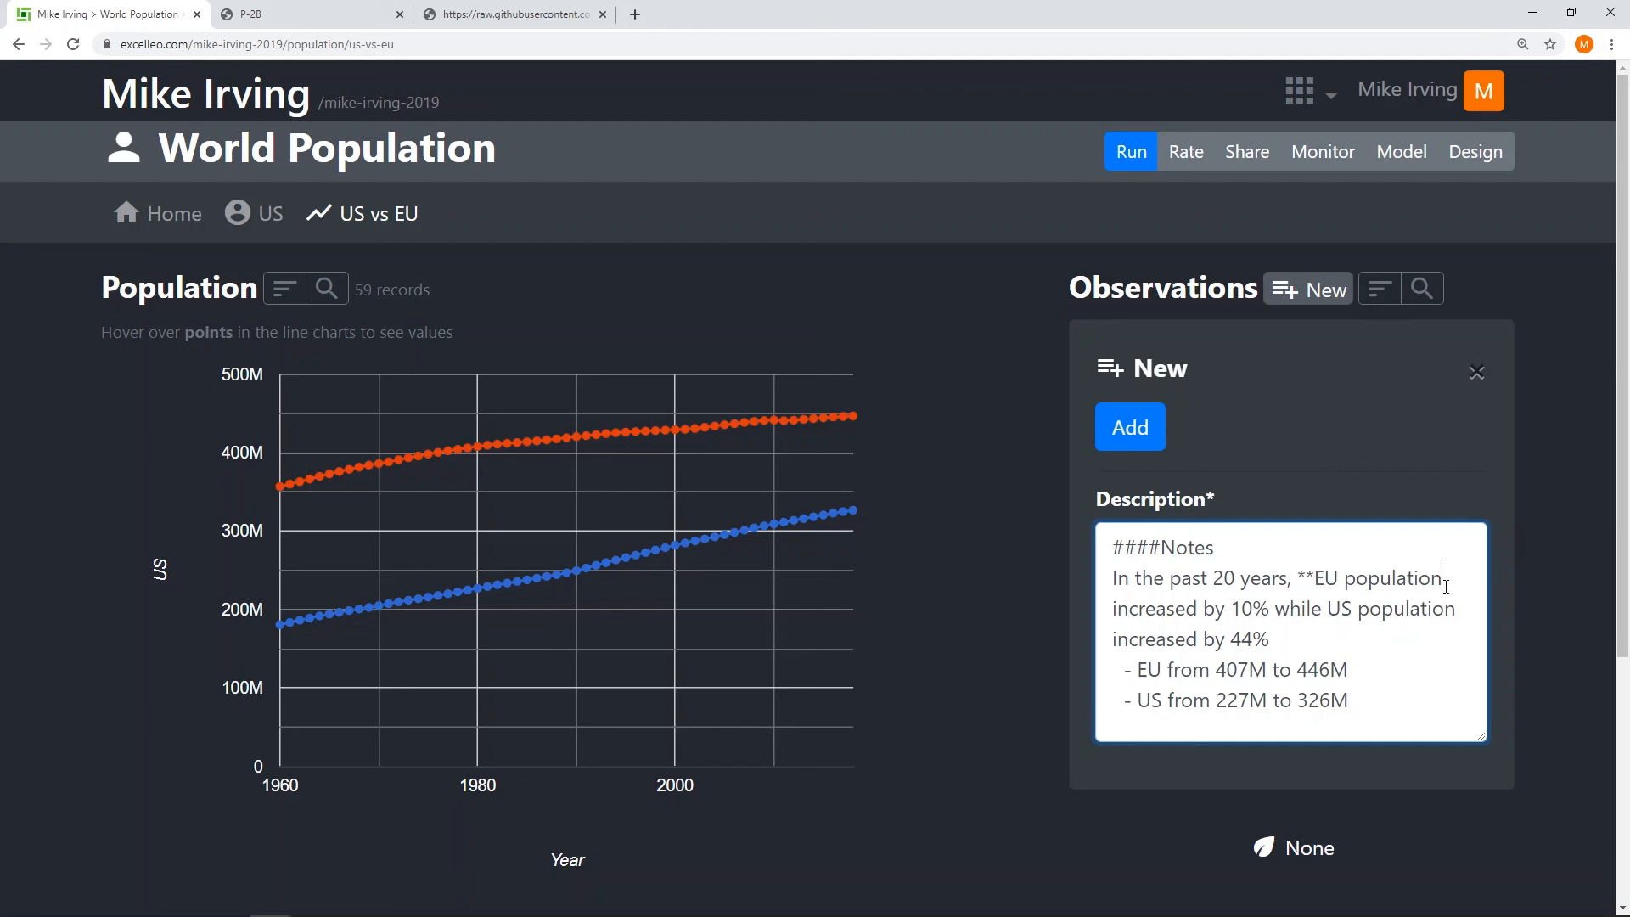
text(**)
click(1329, 623)
text(**)
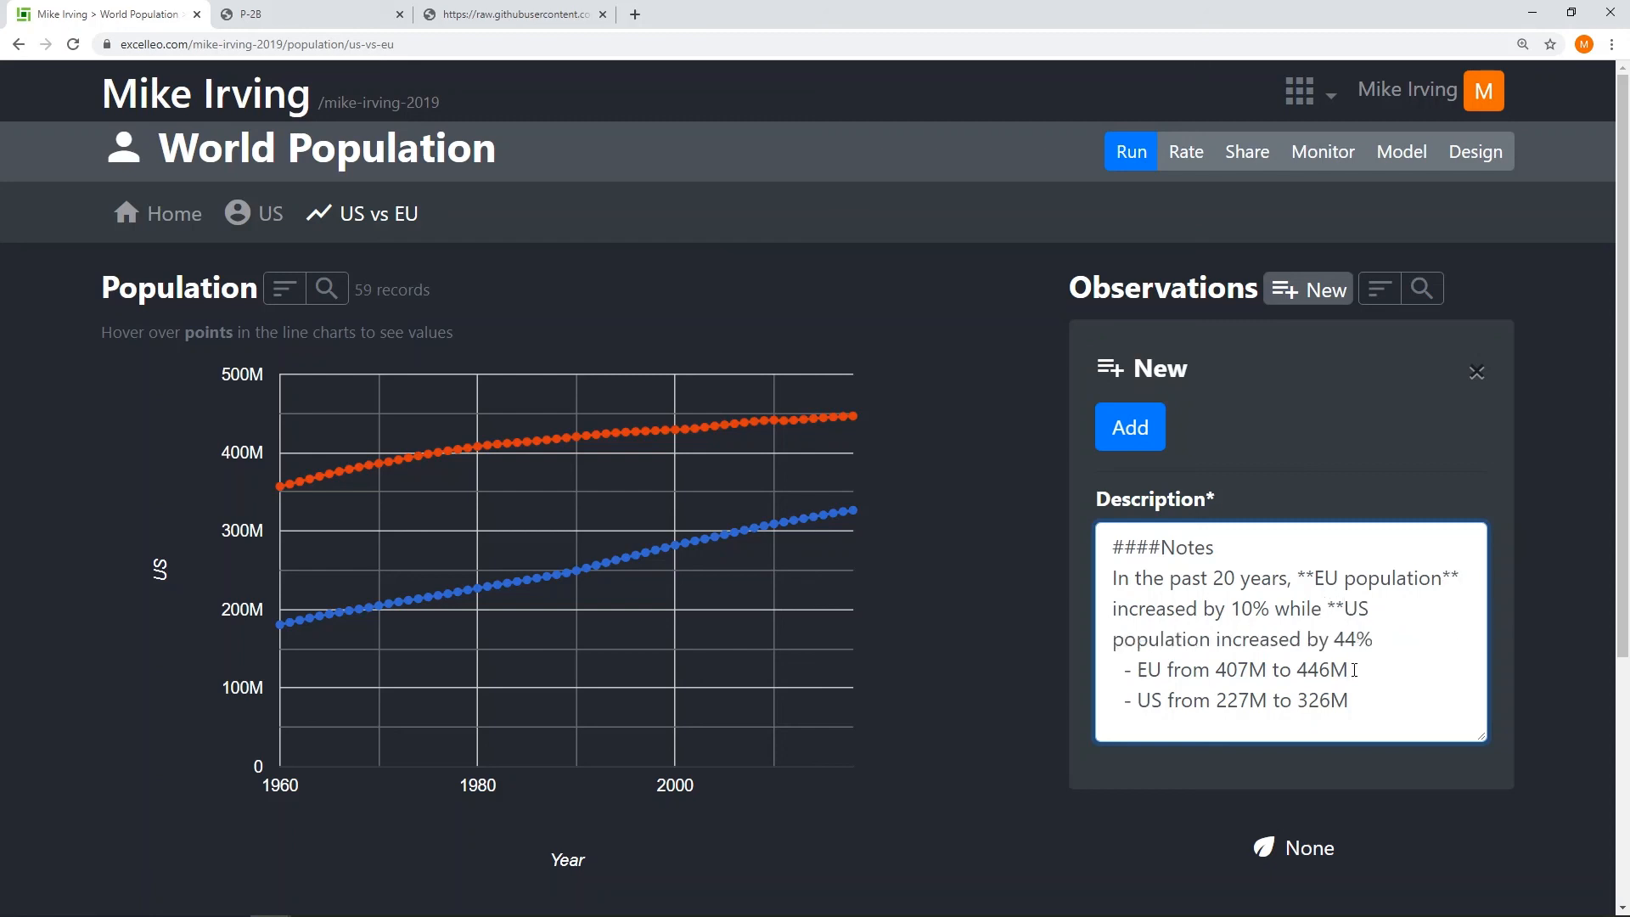
click(1203, 639)
text(**)
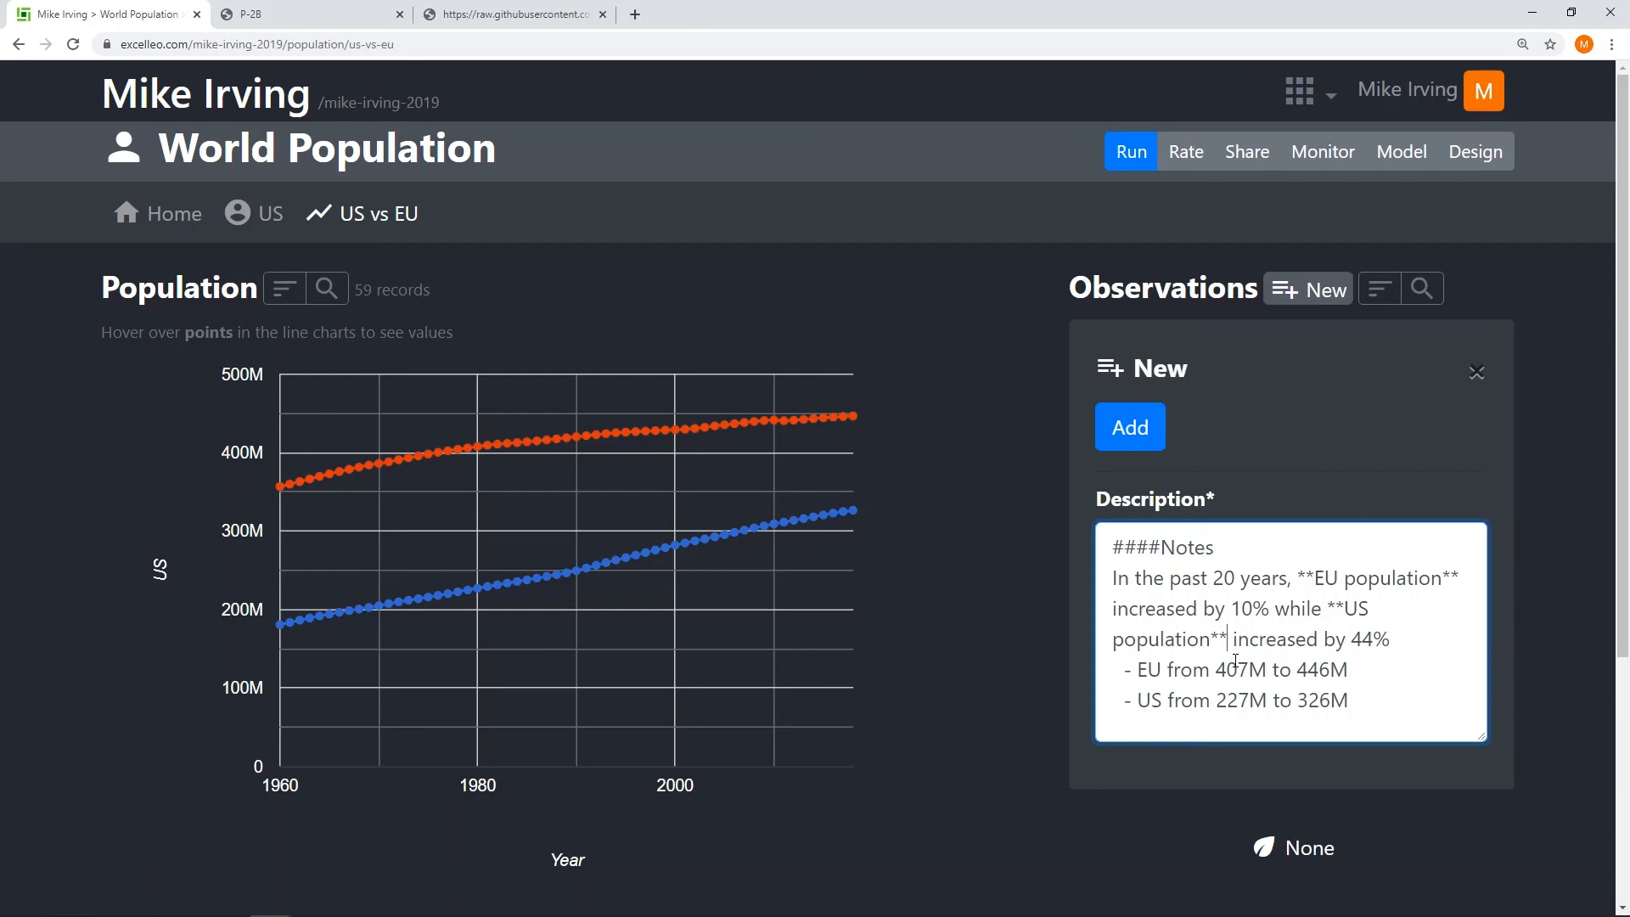
click(1132, 427)
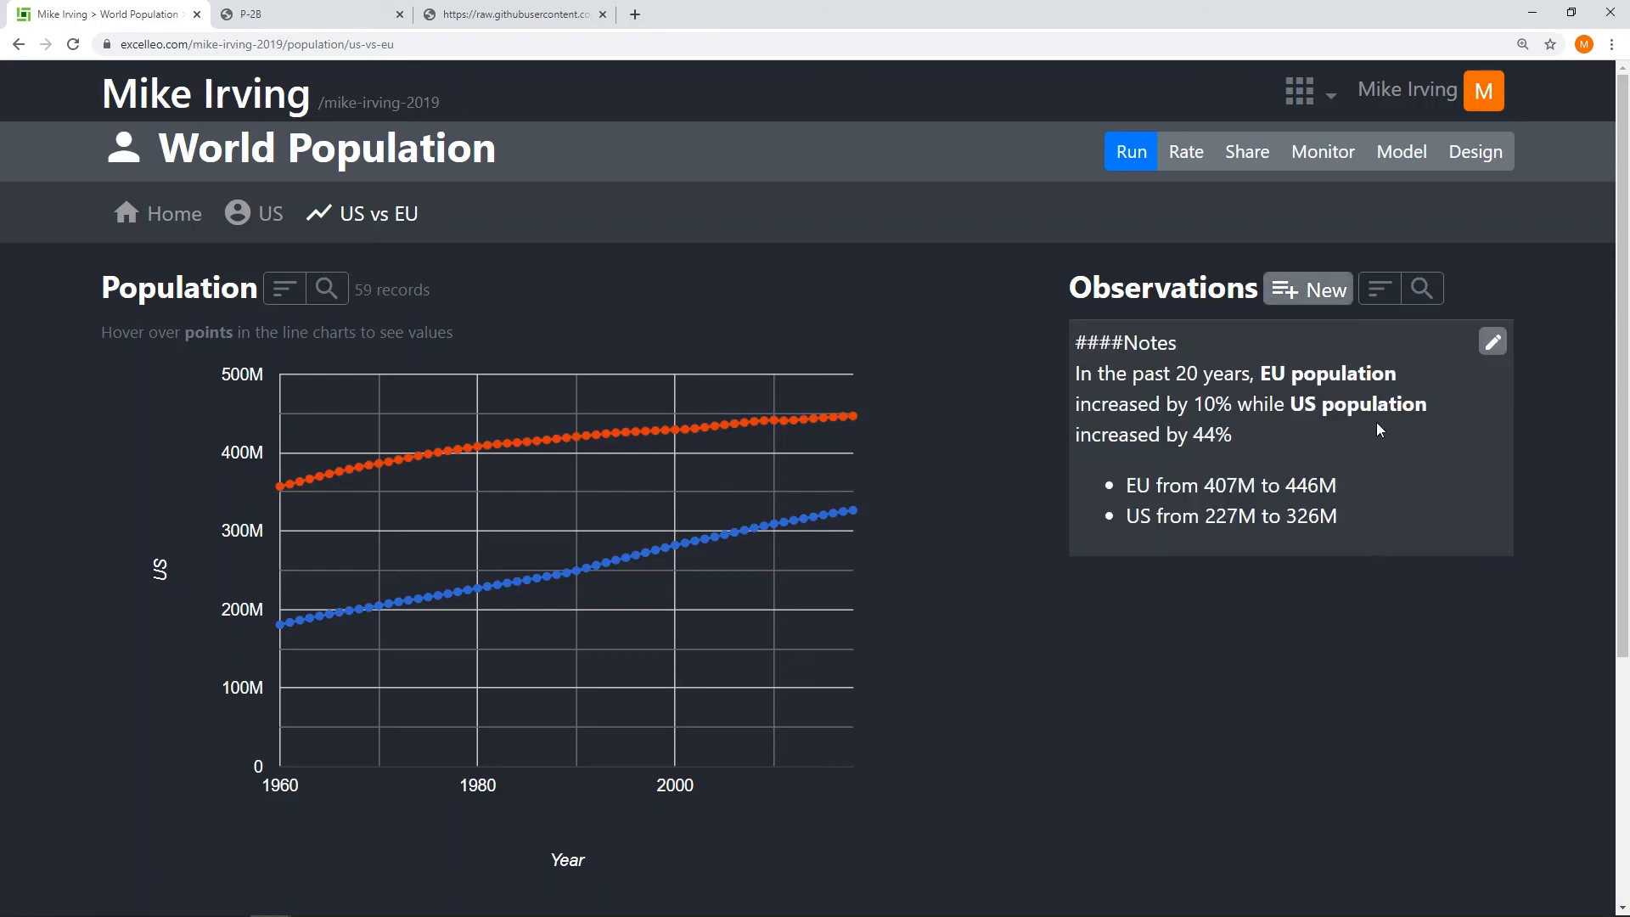
Step: Edit the observation to put a space between #### and Notes in the heading, and save it
click(1494, 344)
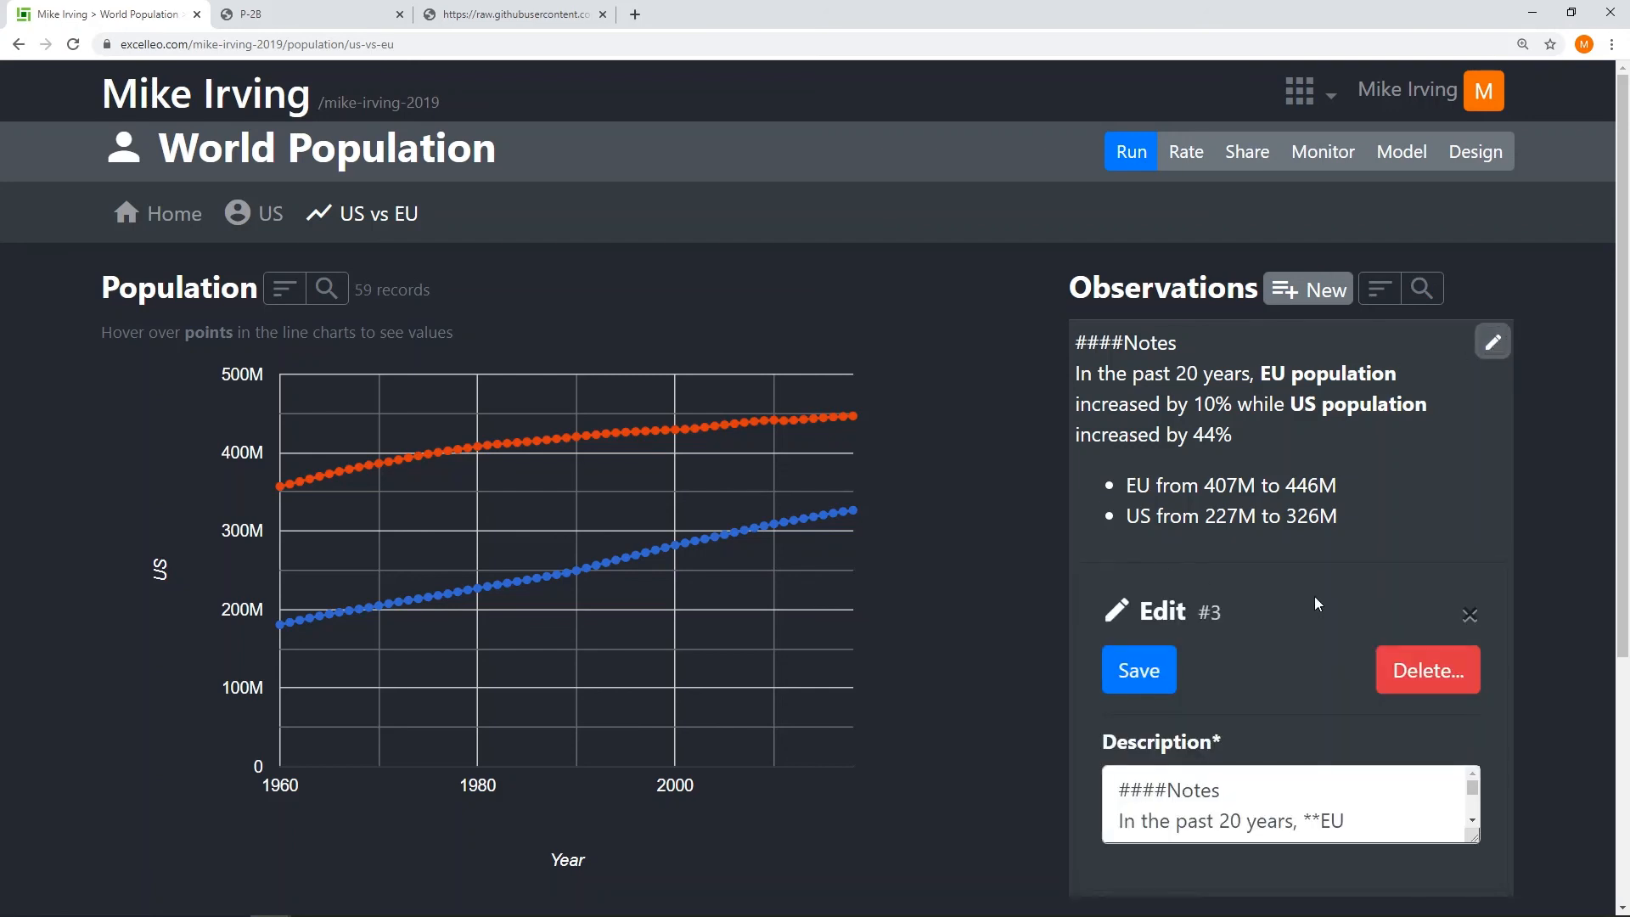
click(1167, 791)
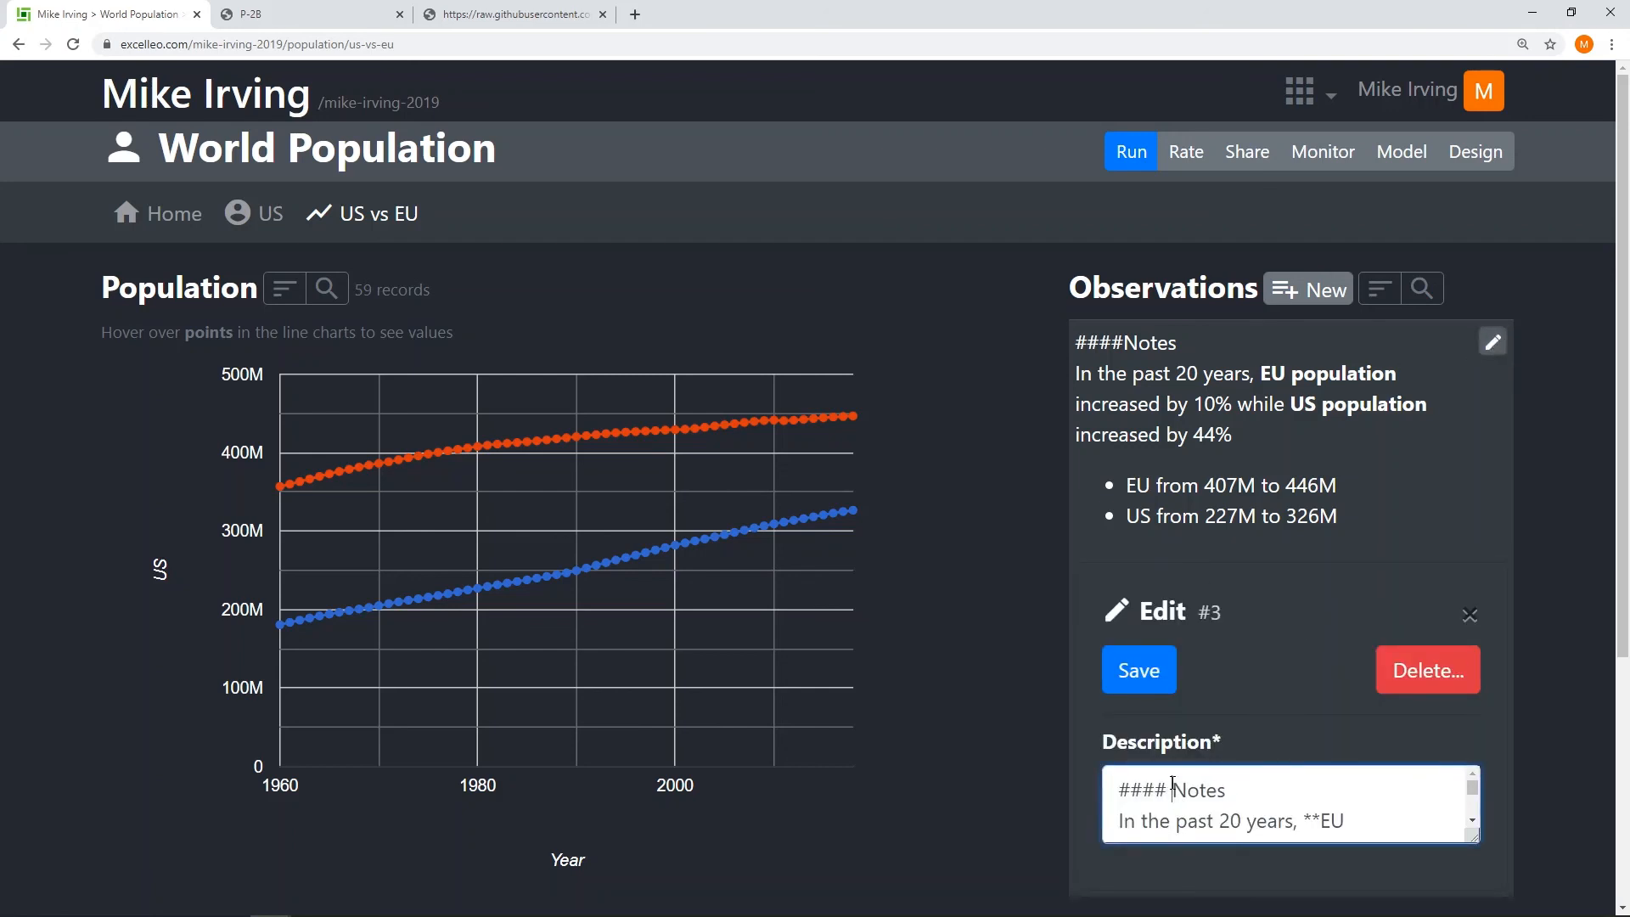
click(1140, 670)
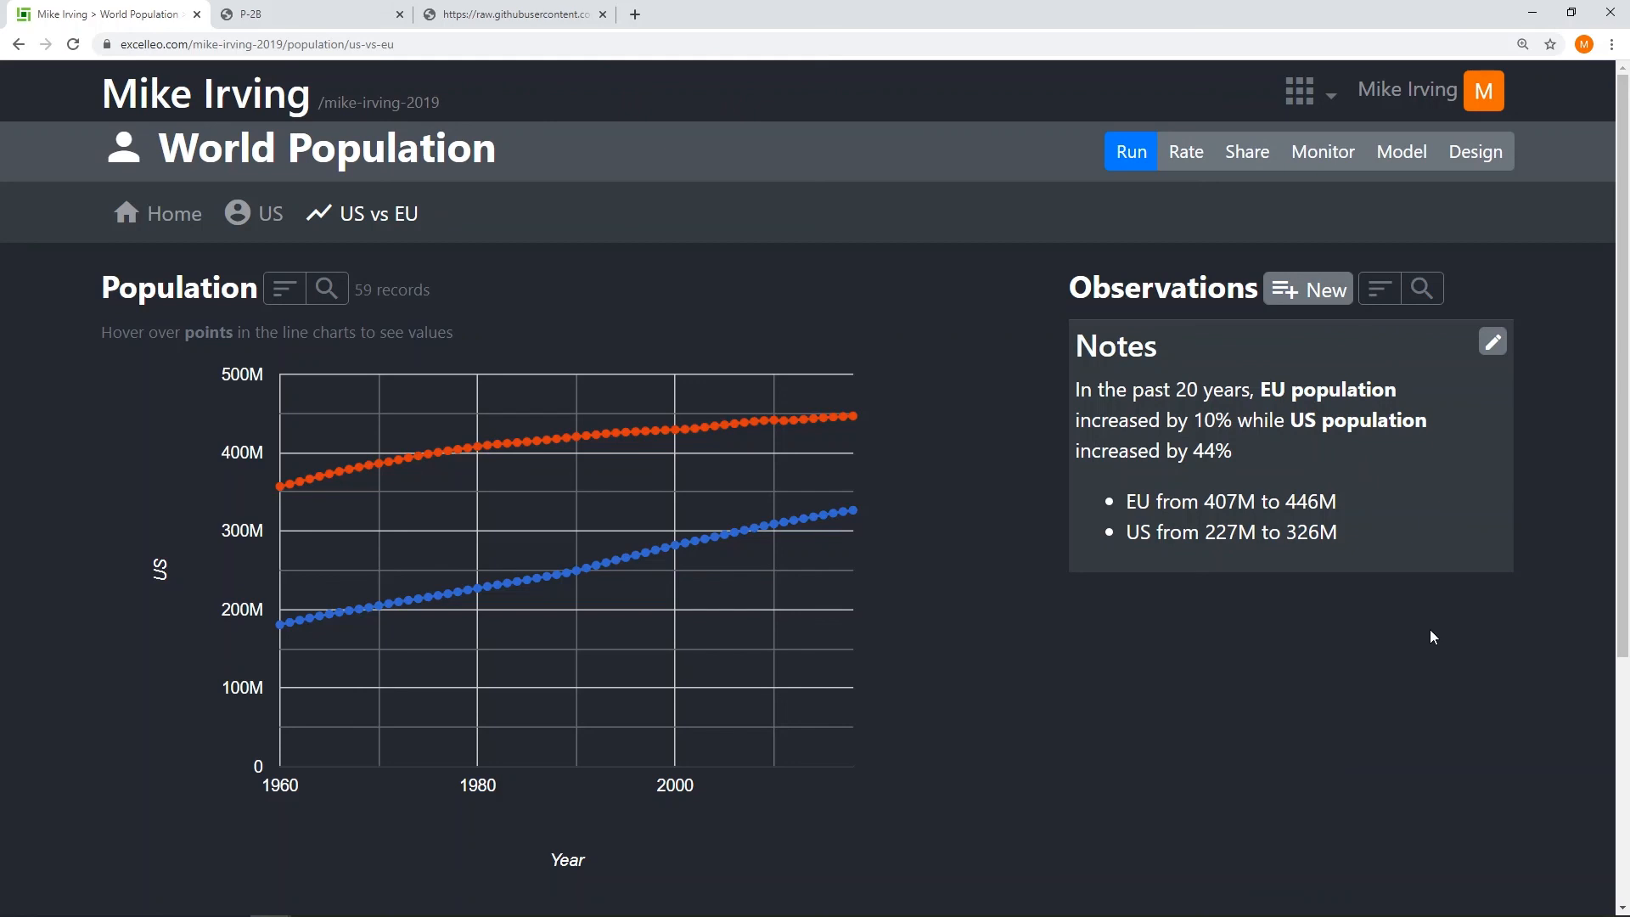
Step: Switch the display to the Light theme and the Fluid layout
click(1493, 95)
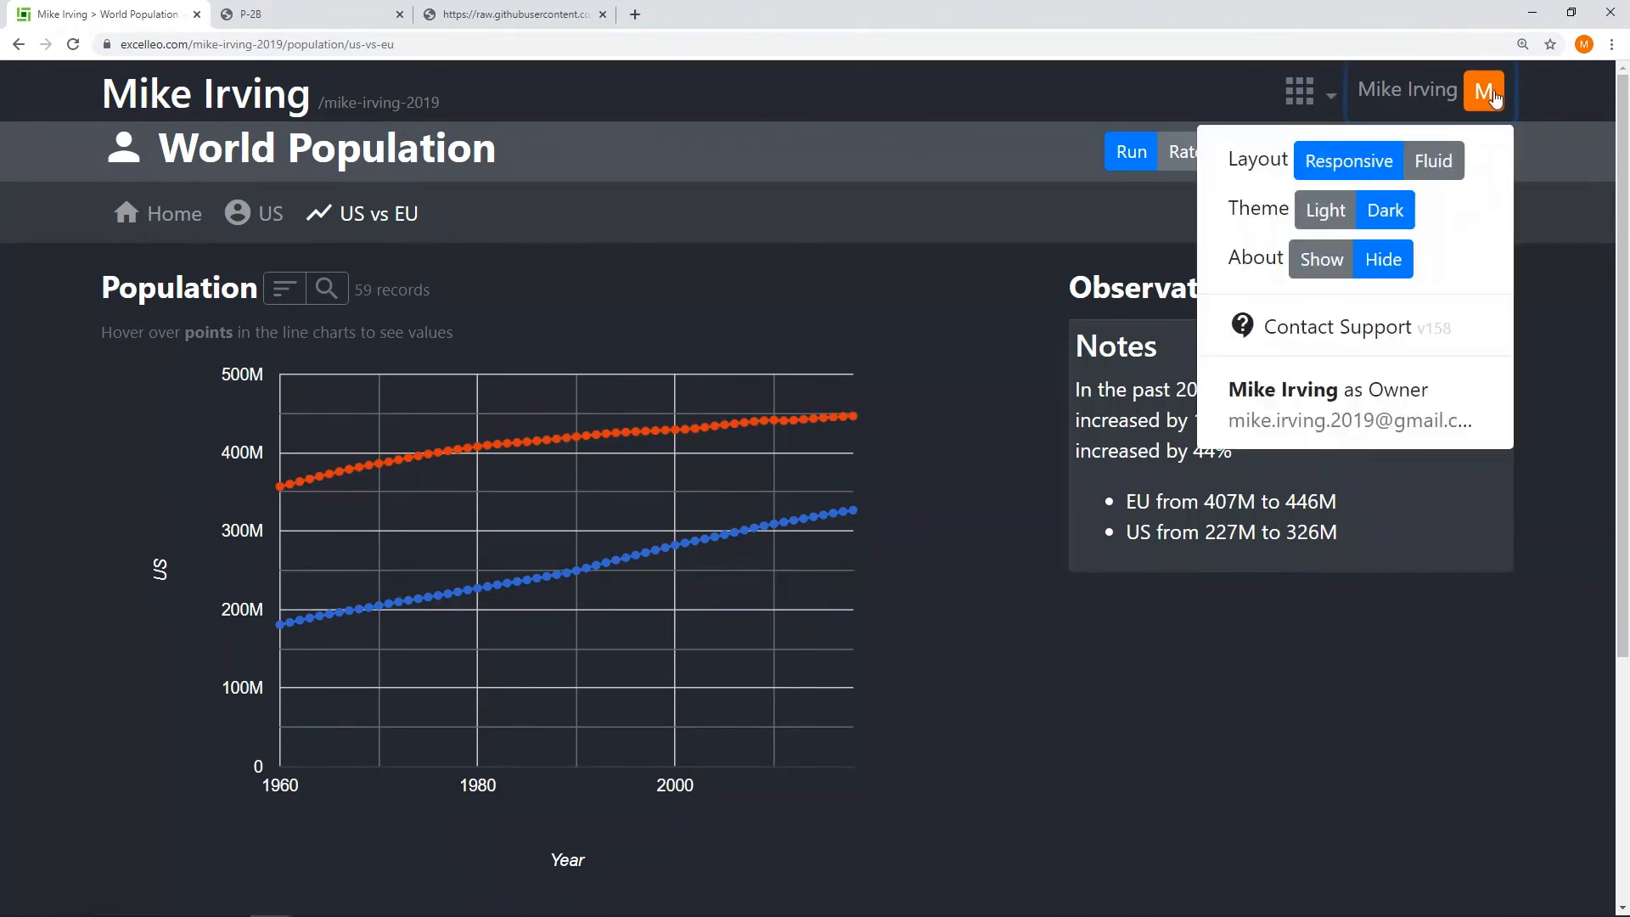
click(1326, 209)
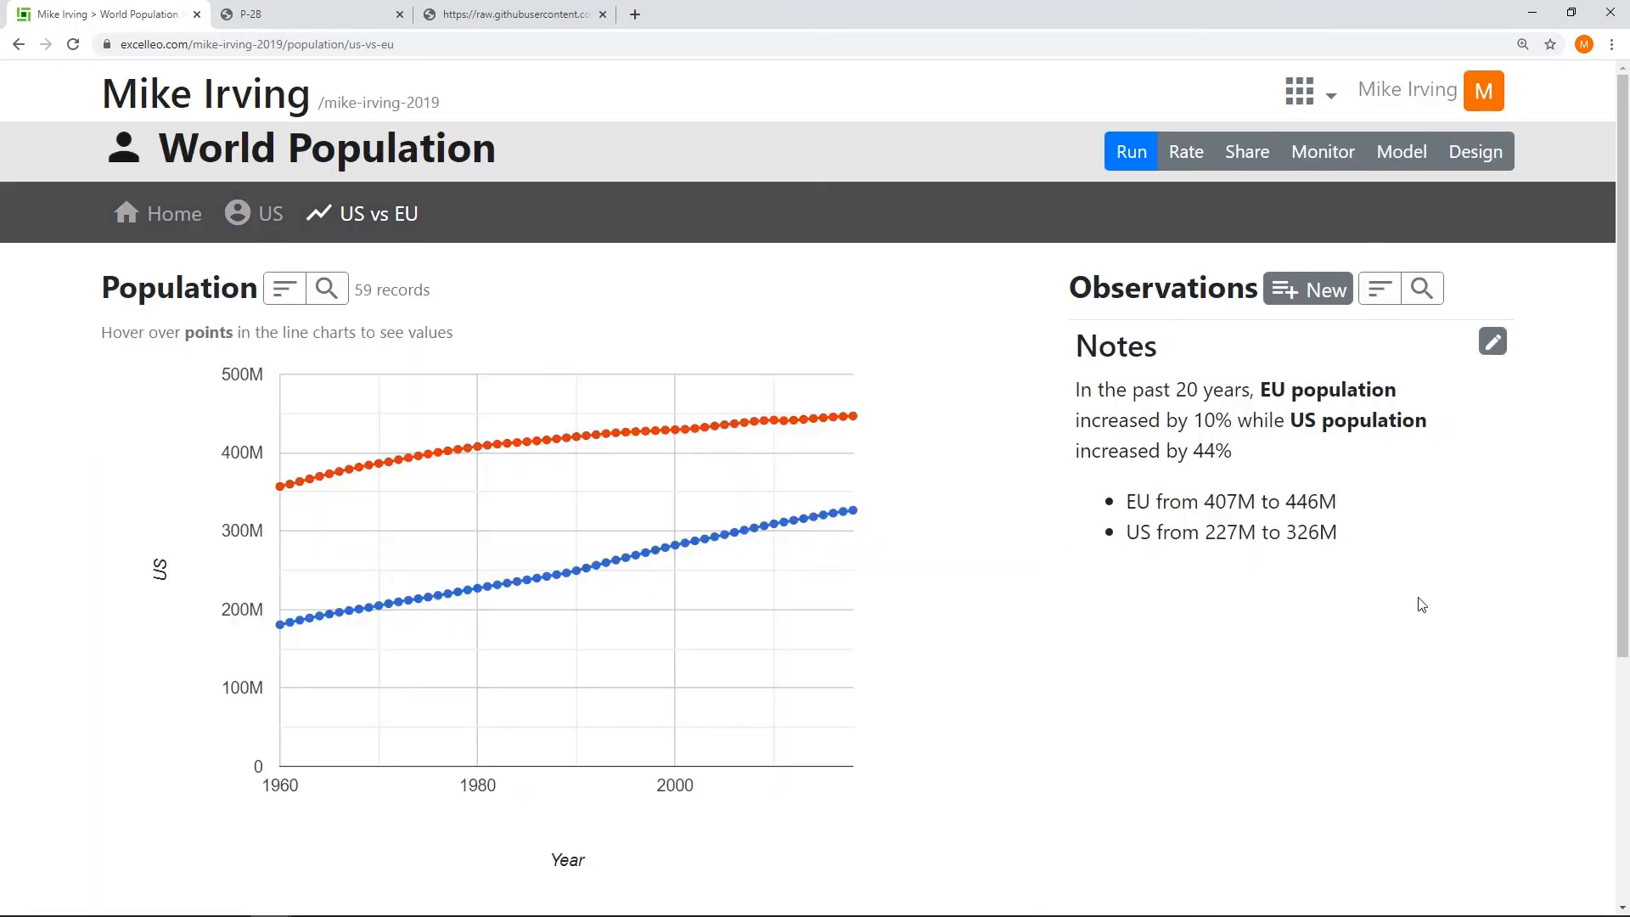
click(1488, 91)
click(1434, 161)
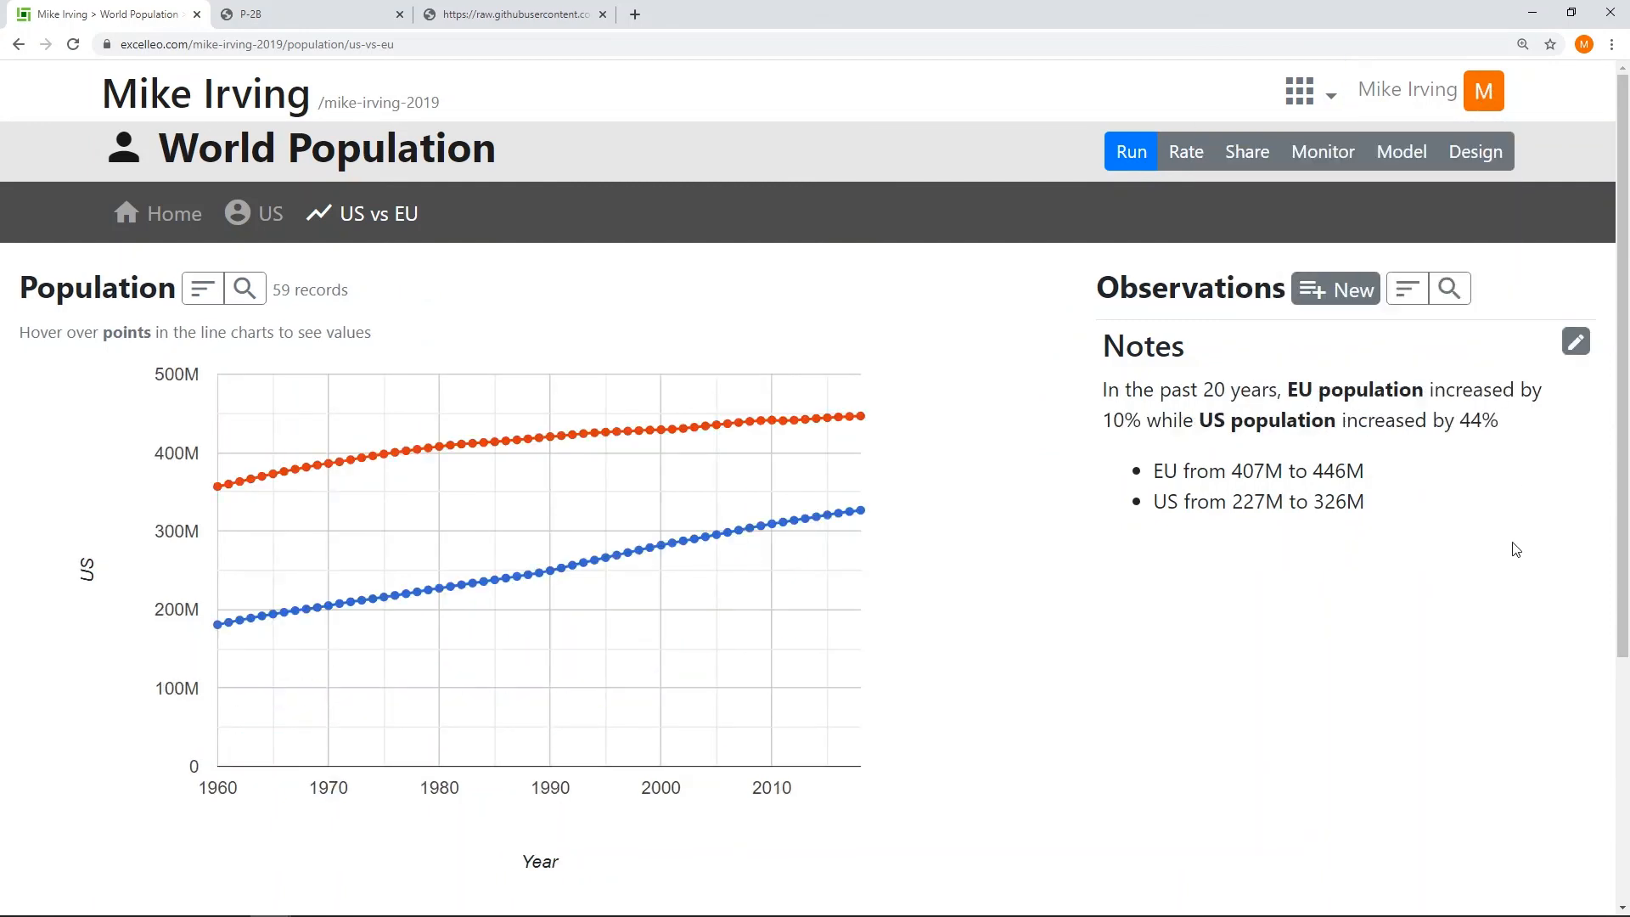
Step: Return the display to the Responsive layout and the Dark theme
click(1486, 101)
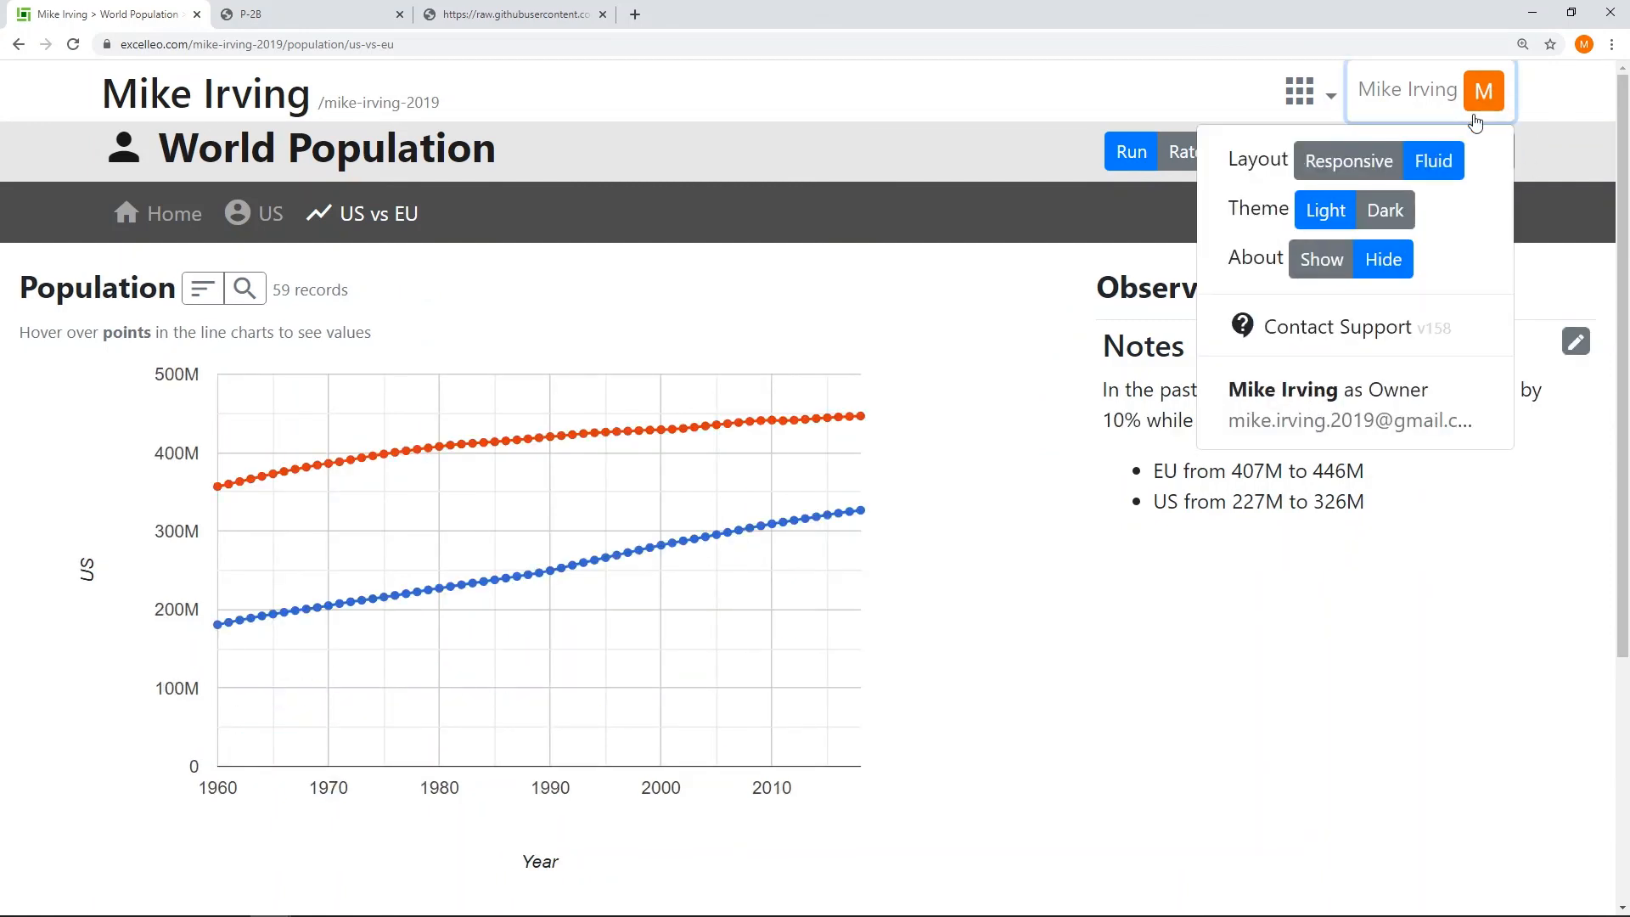
click(1441, 166)
click(1486, 95)
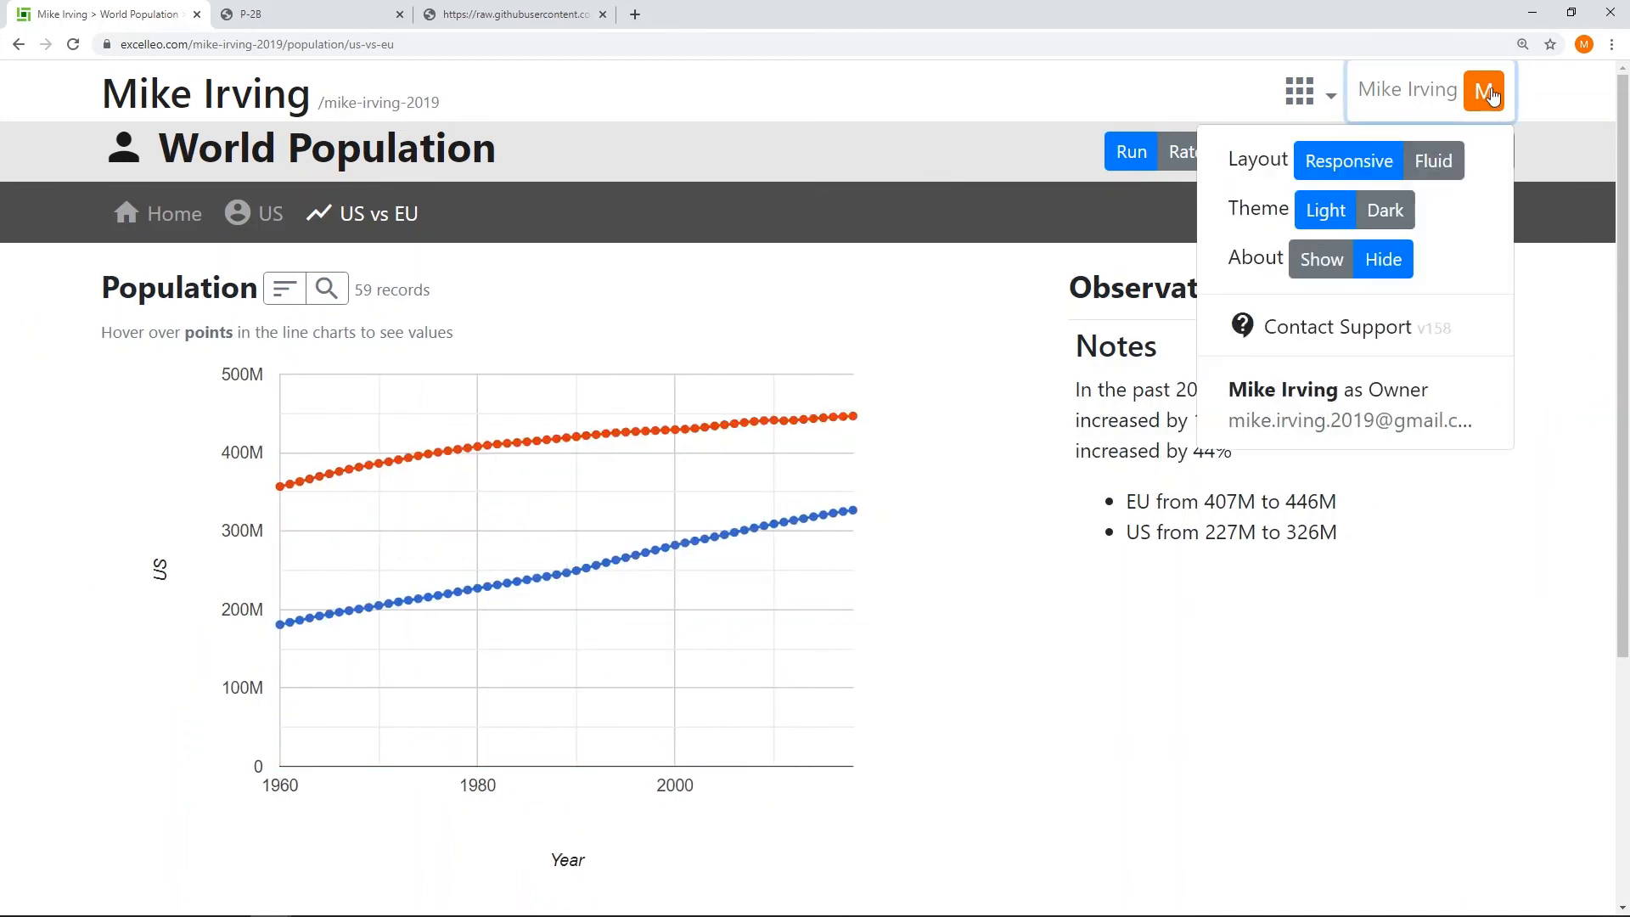
click(1392, 213)
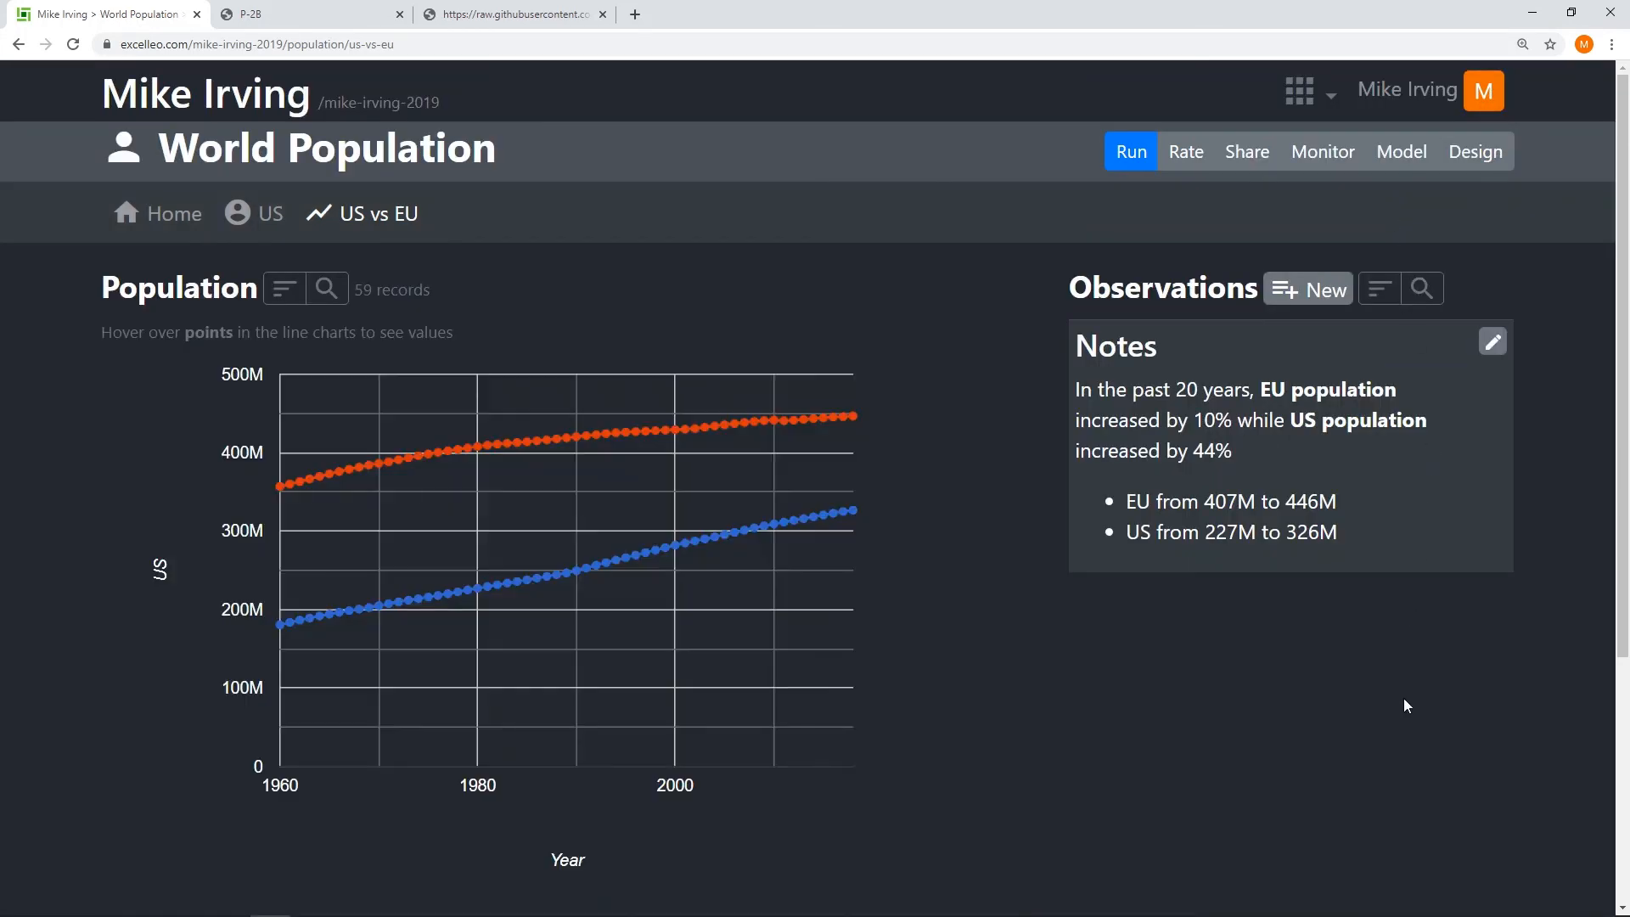